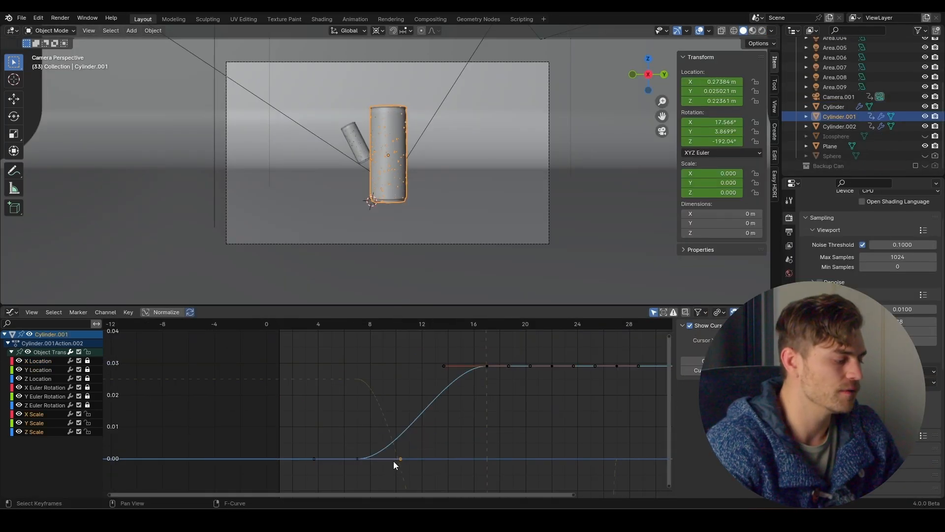
pyautogui.rightClick(393, 462)
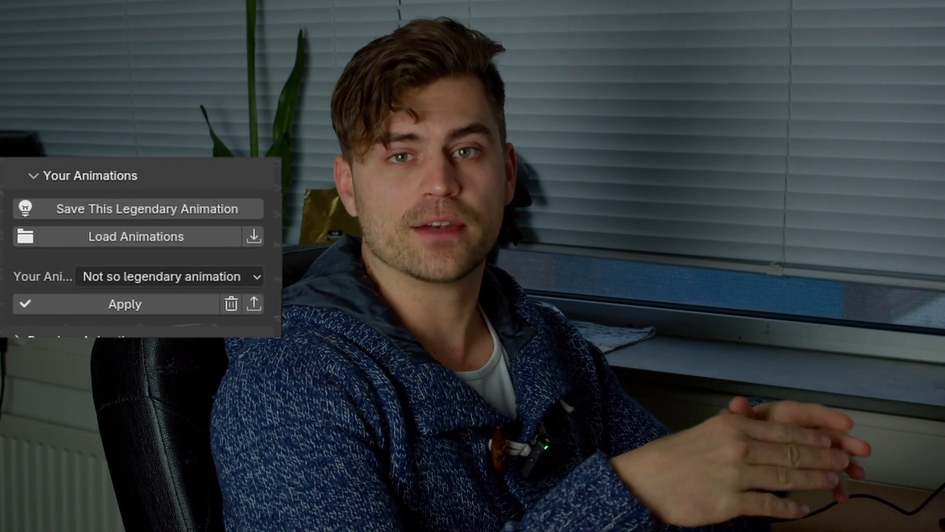
pyautogui.click(253, 237)
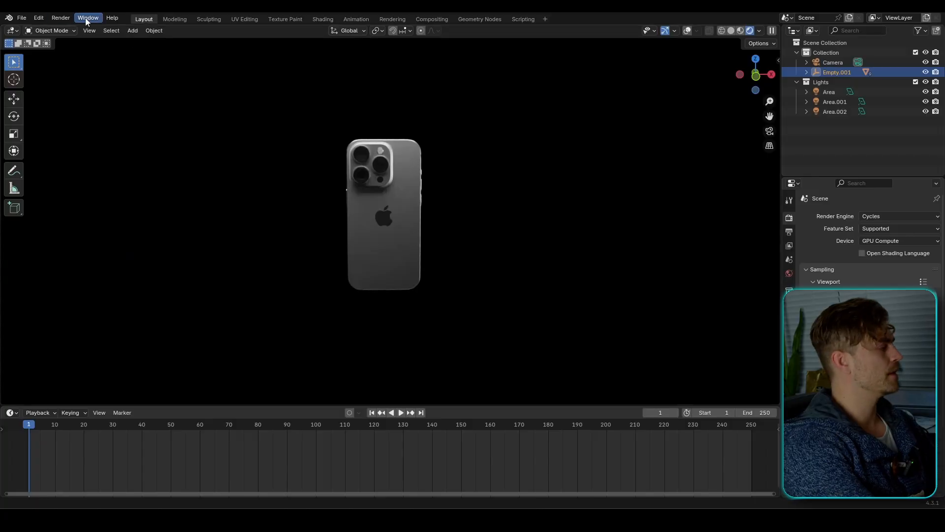
# Step: Install the Auto Animate Premium.zip add-on from disk through the add-on preferences, then close the preferences
pyautogui.click(39, 17)
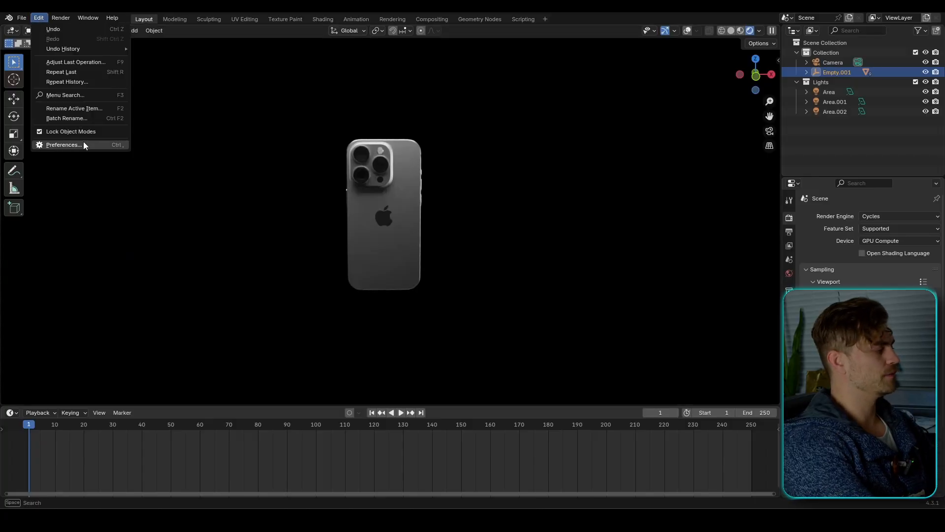
pyautogui.click(64, 145)
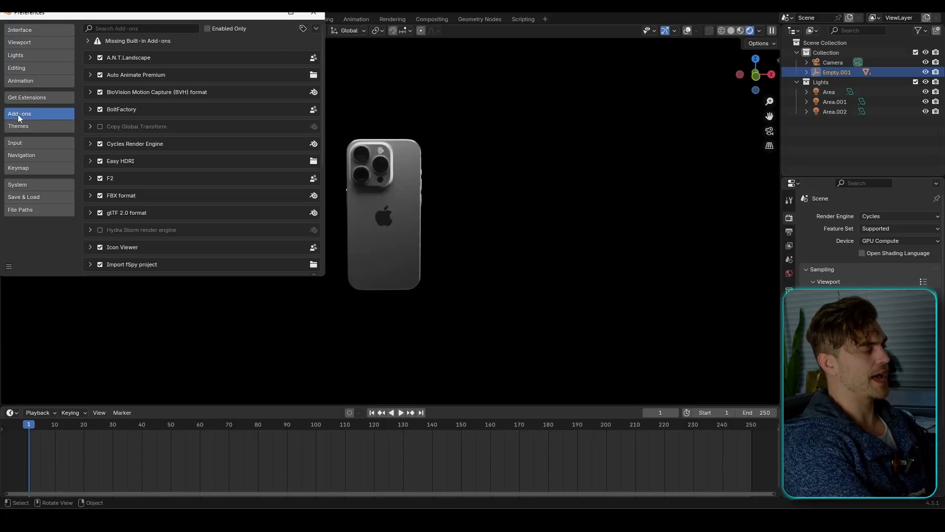
pyautogui.click(316, 28)
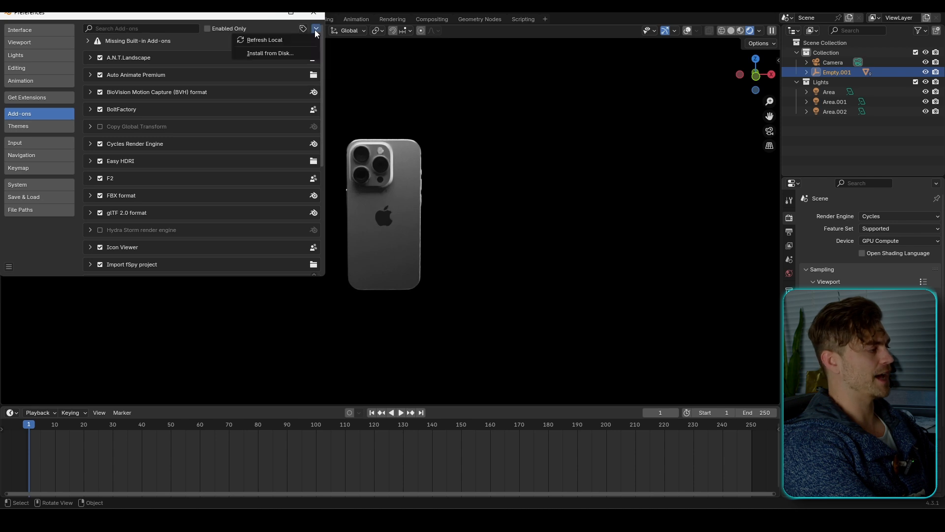
pyautogui.click(282, 51)
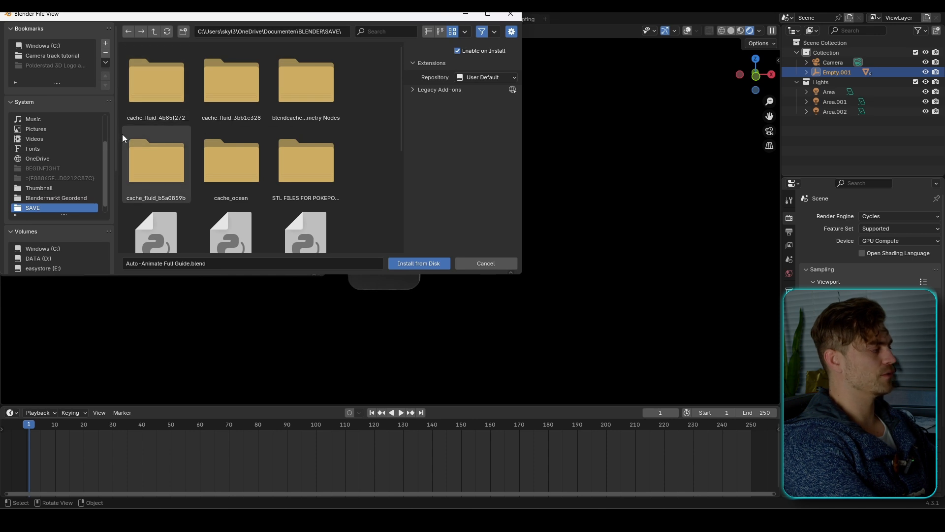
pyautogui.scroll(-1, 75, 155)
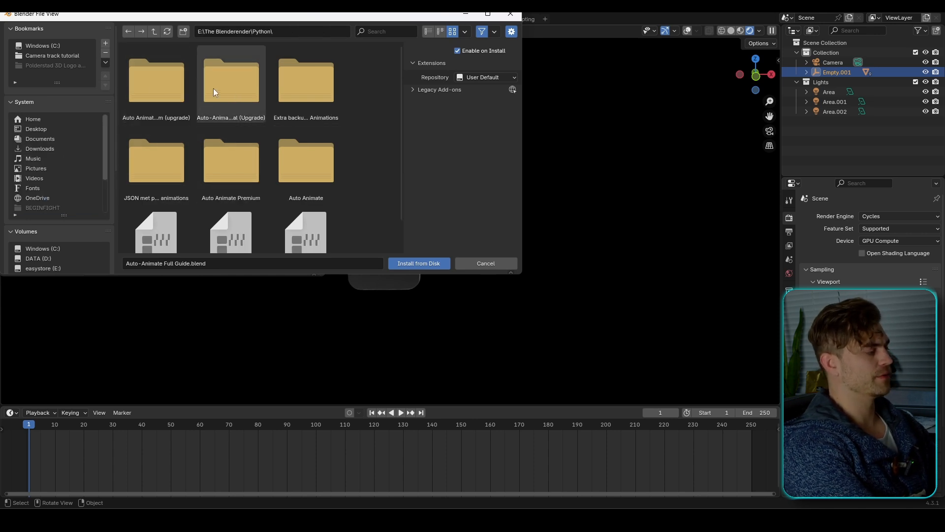
pyautogui.click(154, 100)
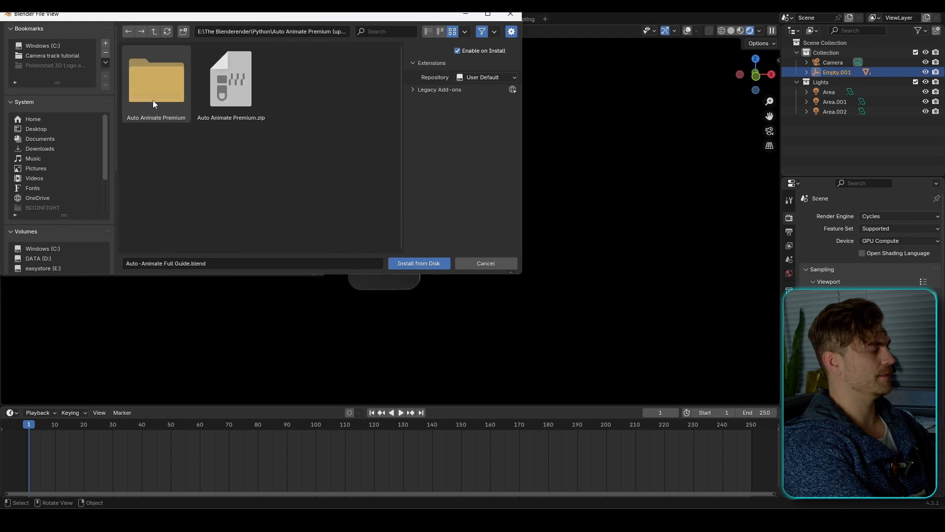
pyautogui.click(232, 99)
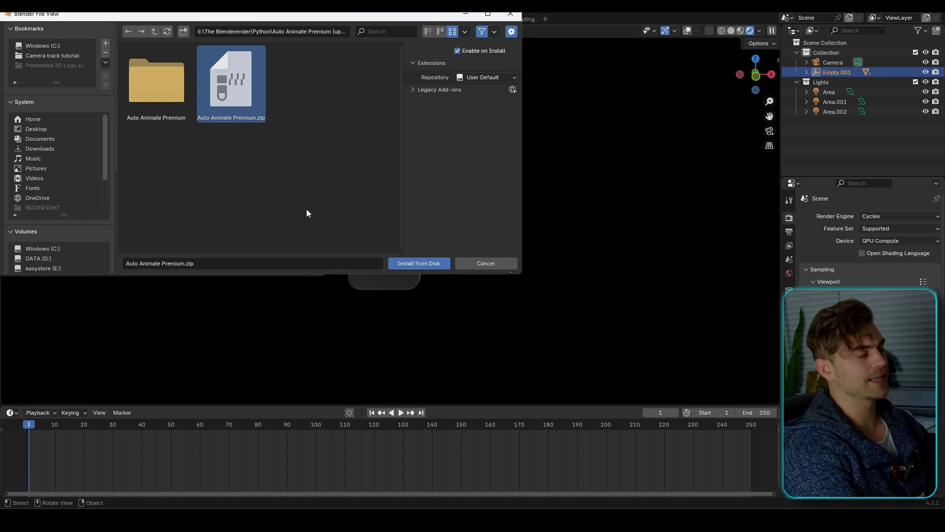
pyautogui.click(426, 263)
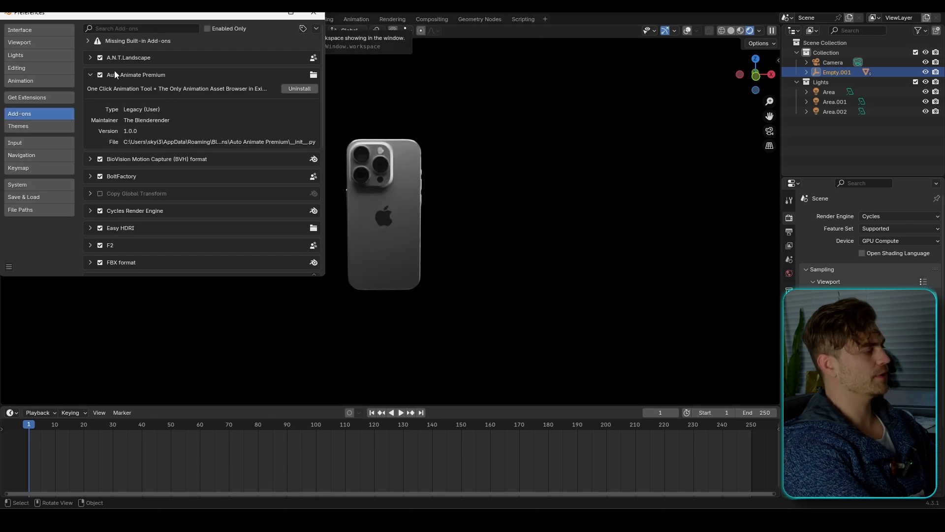
pyautogui.click(314, 12)
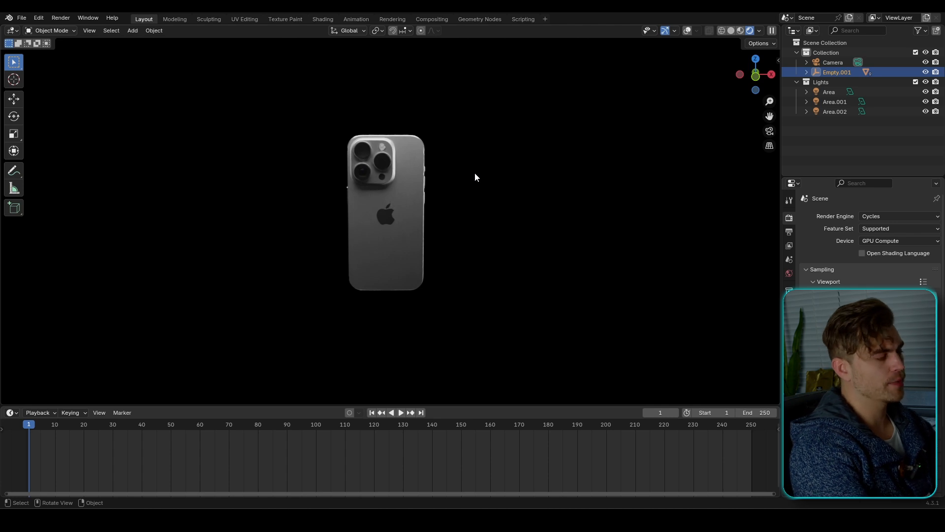
# Step: Show the Auto Animate settings in the viewport, create an animation for the phone with the default settings, and play it briefly
pyautogui.press('n')
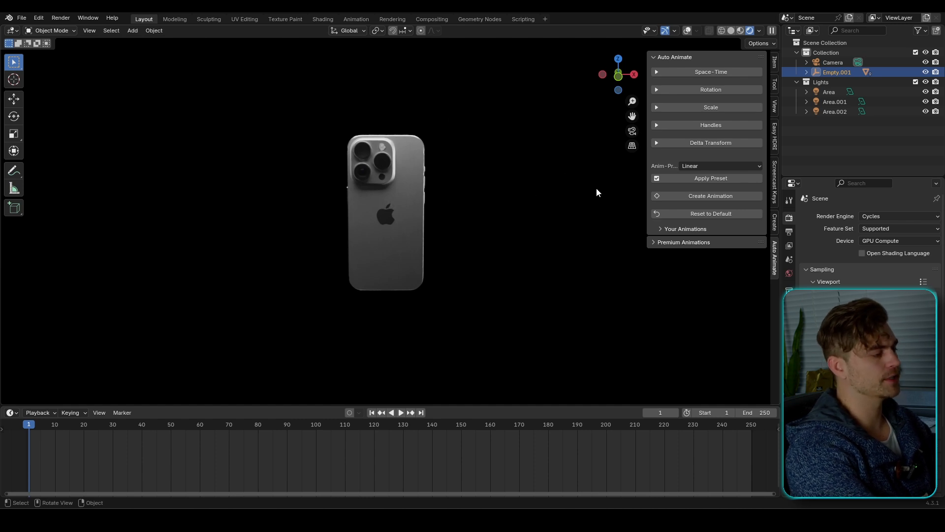
pyautogui.click(722, 196)
pyautogui.press('space')
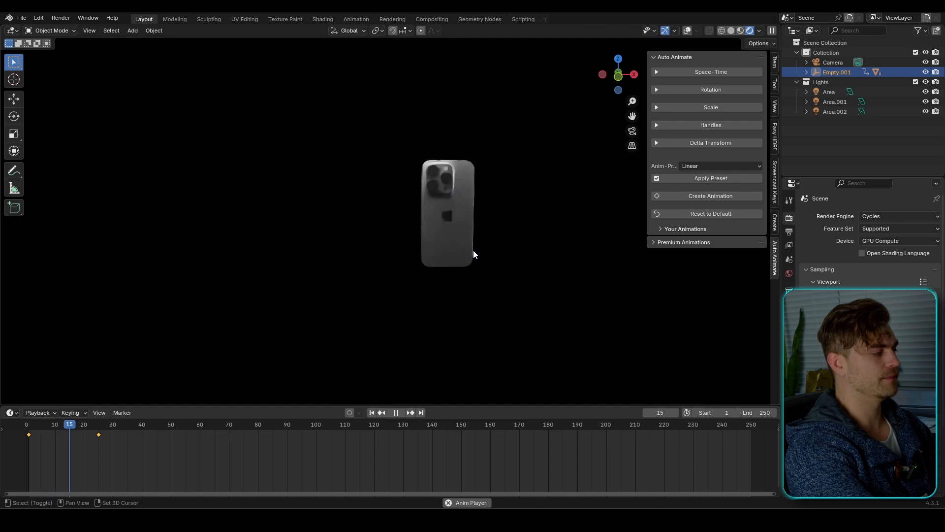
pyautogui.press('space')
# Step: Switch the viewport to solid shading and replay the phone's animation twice from the first frame
pyautogui.click(732, 29)
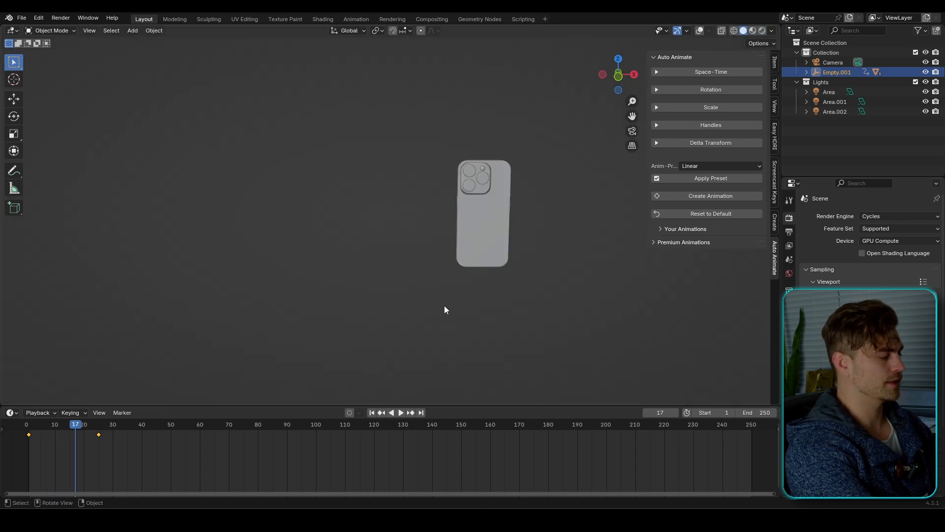
pyautogui.click(371, 413)
pyautogui.press('space')
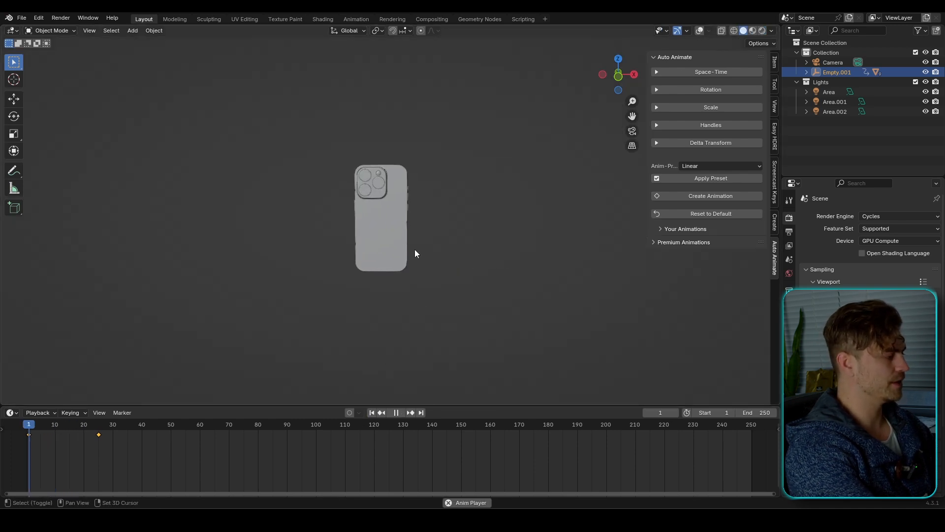
pyautogui.press('space')
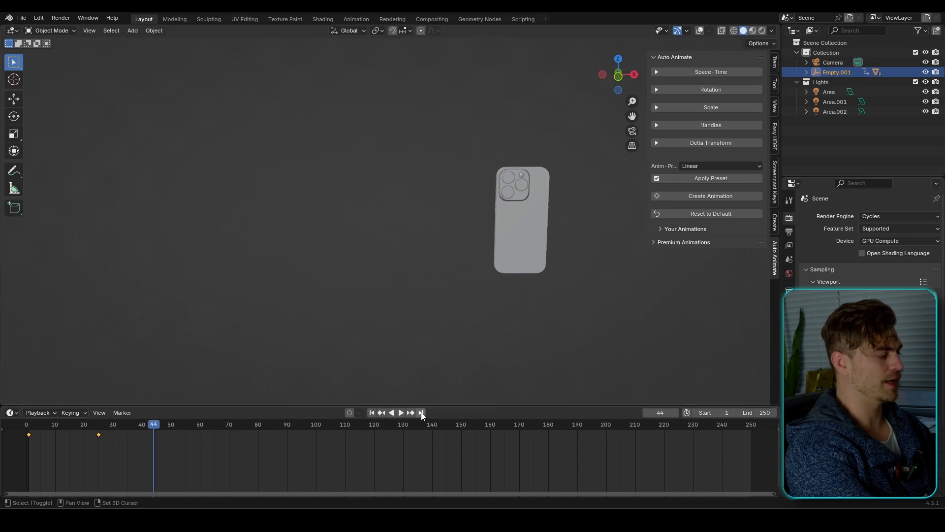
pyautogui.click(371, 413)
pyautogui.press('space')
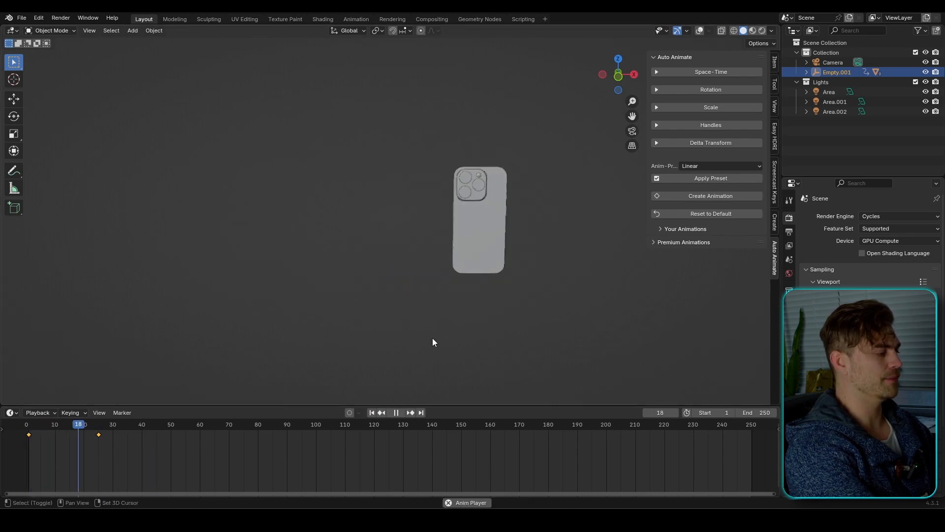
pyautogui.press('space')
# Step: Compare the phone's position at the keyframes on frames 25 and 1
pyautogui.click(98, 430)
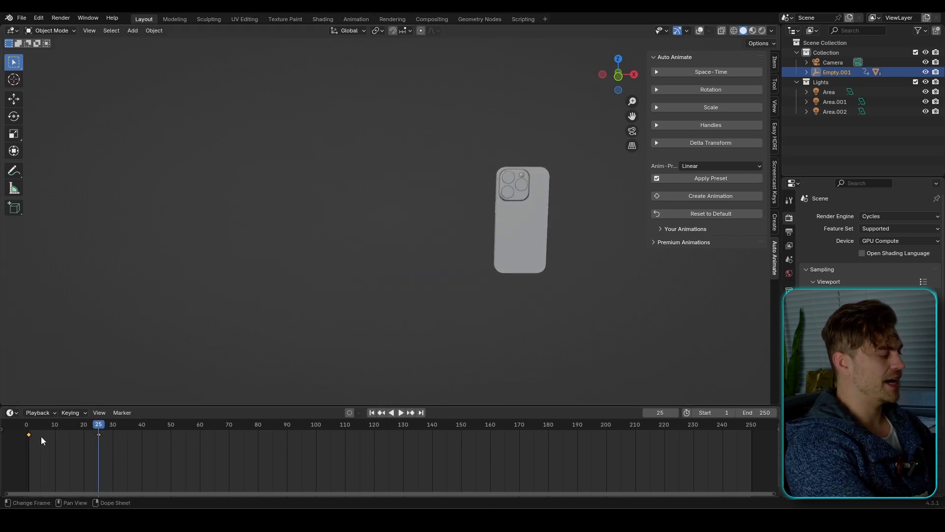
pyautogui.click(28, 427)
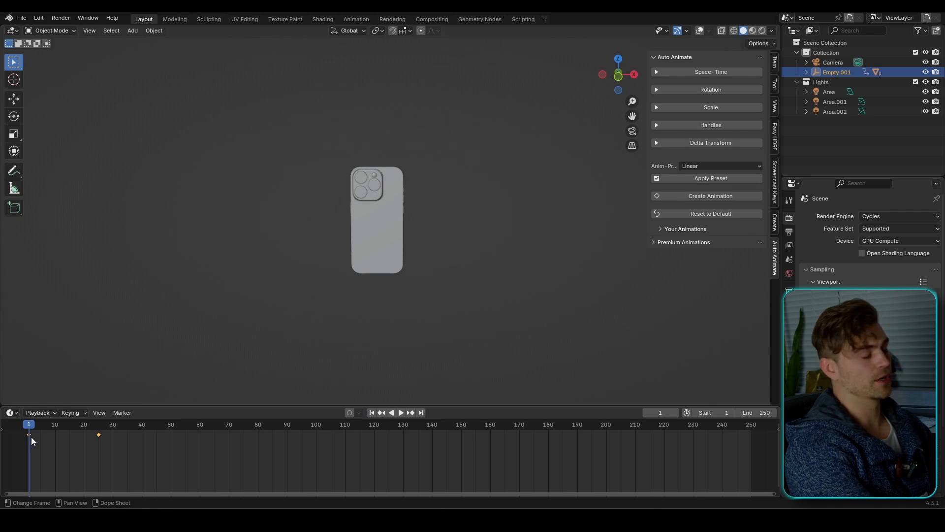
pyautogui.click(98, 423)
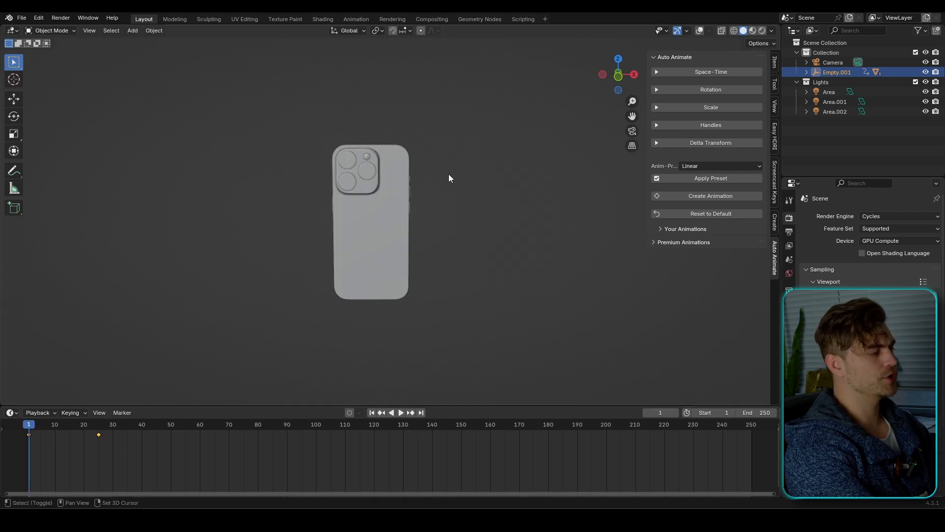
pyautogui.keyDown('shift'); pyautogui.moveTo(480, 152); pyautogui.dragTo(490, 160, button='middle'); pyautogui.keyUp('shift')
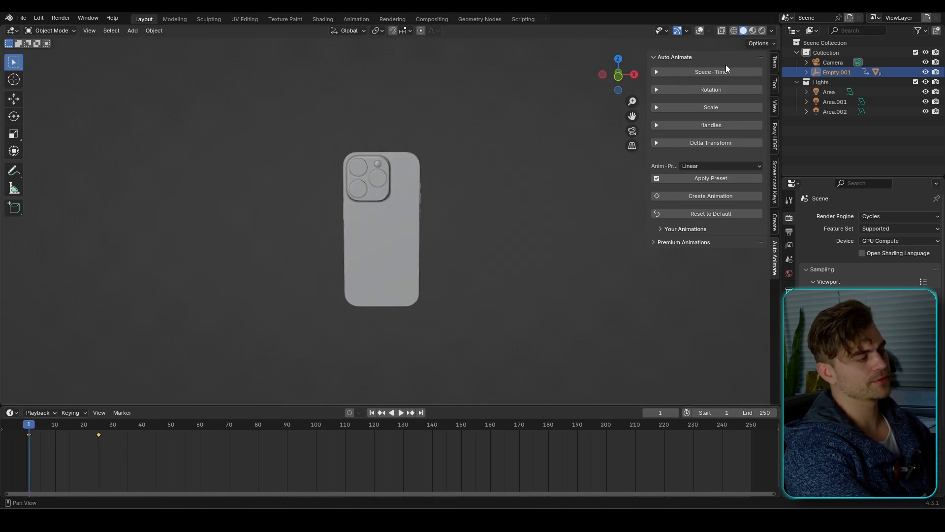
# Step: Expand the Space-Time settings and turn on the viewport overlays to show the grid and axes
pyautogui.click(697, 73)
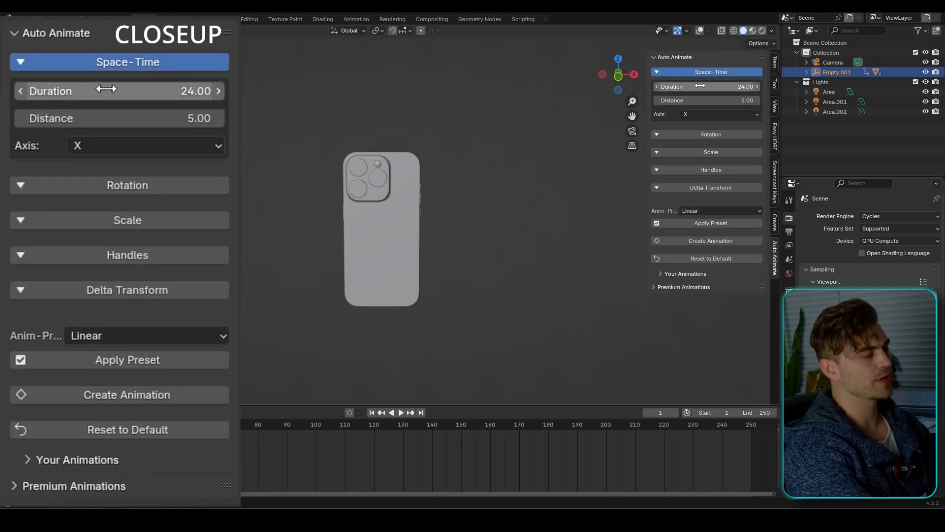
pyautogui.click(700, 30)
pyautogui.moveTo(452, 208); pyautogui.dragTo(463, 261, button='middle')
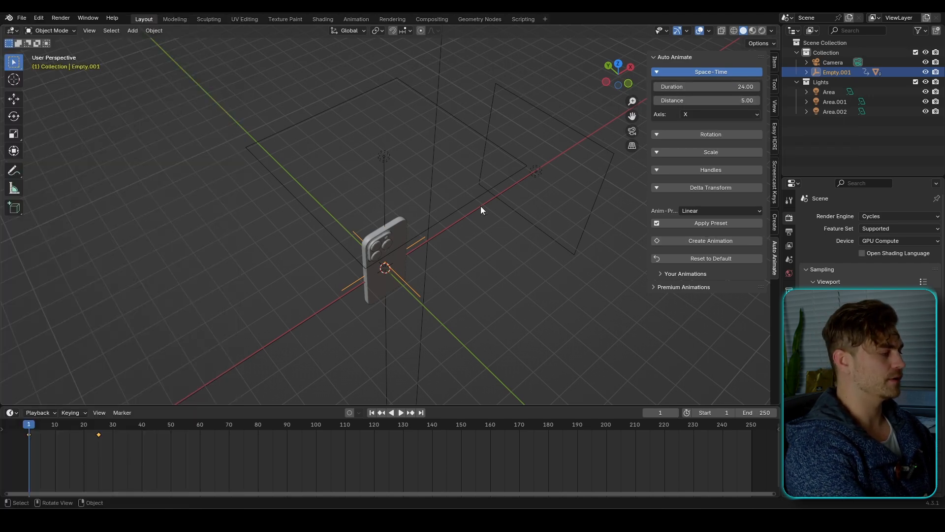
# Step: Play the animation in top view to examine how far the phone travels along the X axis
pyautogui.press('KP_7')
pyautogui.keyDown('shift'); pyautogui.moveTo(494, 212); pyautogui.dragTo(362, 211, button='middle'); pyautogui.keyUp('shift')
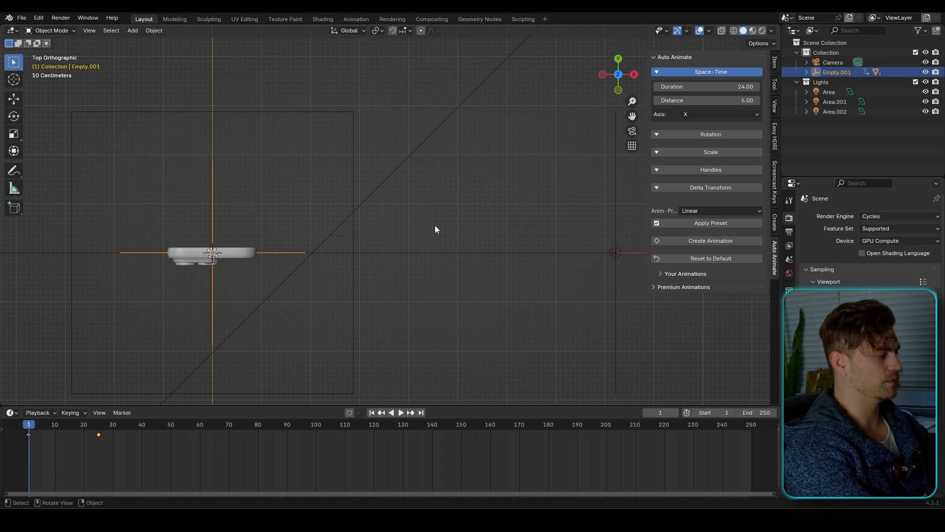
pyautogui.scroll(2, 426, 232)
pyautogui.press('space')
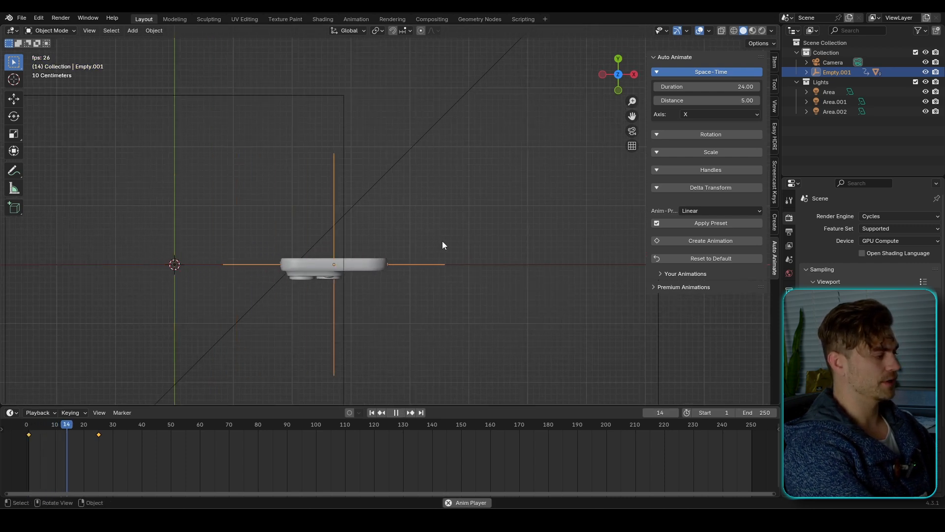
pyautogui.press('space')
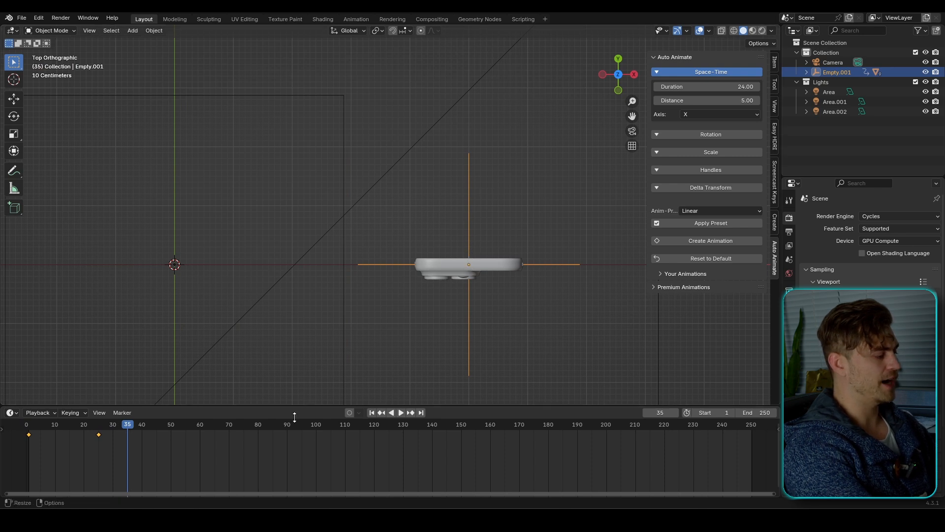
pyautogui.click(372, 412)
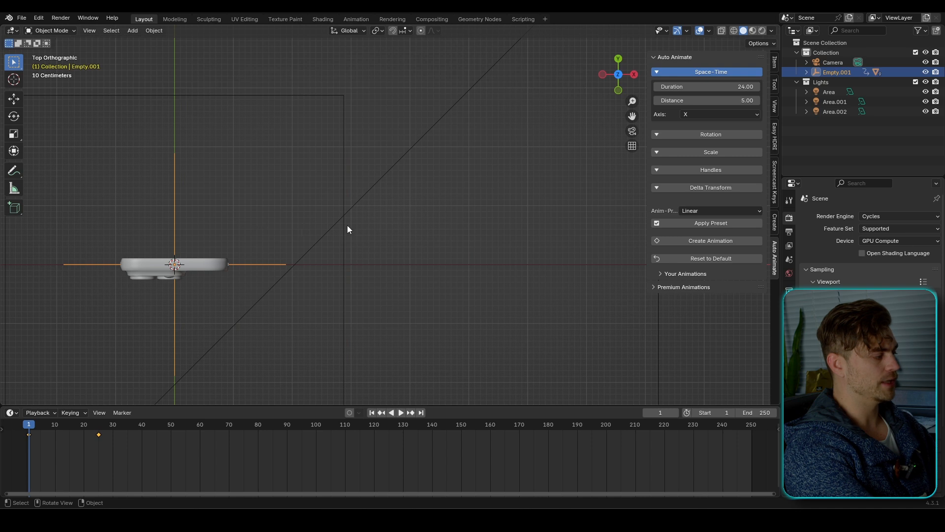
pyautogui.press('space')
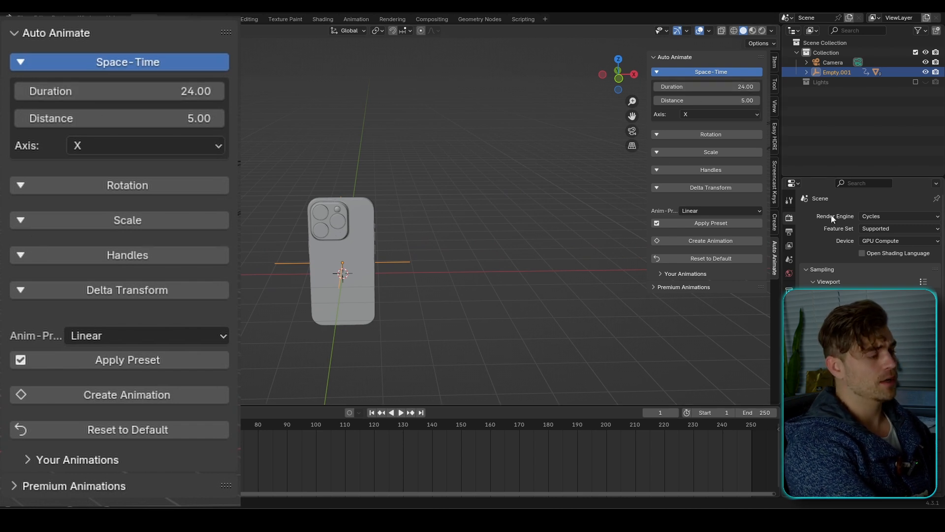
# Step: Display the output properties, set the Space-Time duration to 48, and create the phone's animation again
pyautogui.click(790, 233)
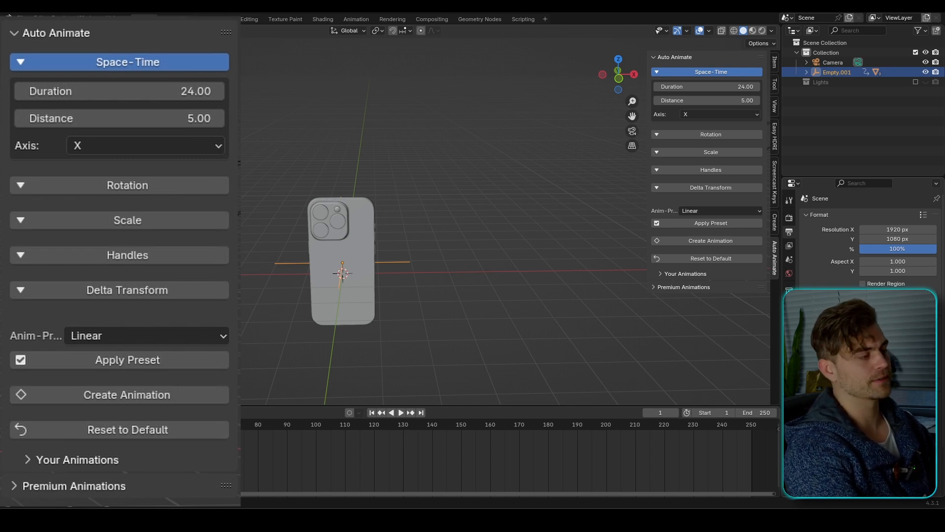
pyautogui.click(738, 86)
pyautogui.write('48')
pyautogui.press('Return')
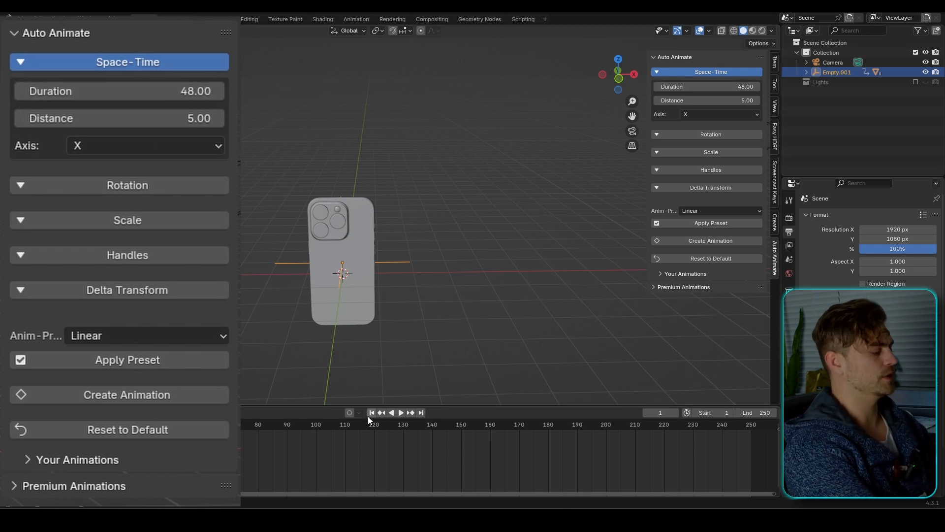
pyautogui.click(707, 241)
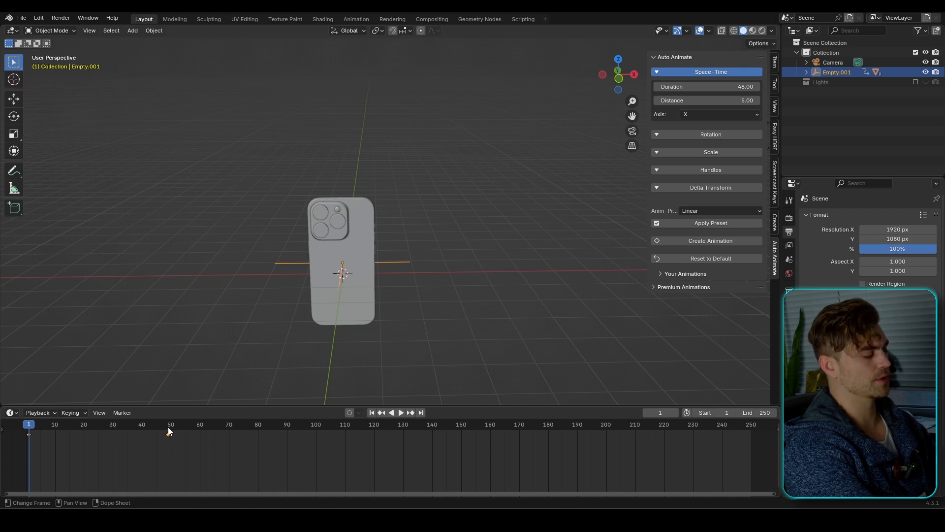
# Step: Check the new start and end keyframes and play the longer phone animation while viewing it from above
pyautogui.moveTo(167, 428); pyautogui.dragTo(169, 433)
pyautogui.moveTo(28, 430); pyautogui.dragTo(27, 429)
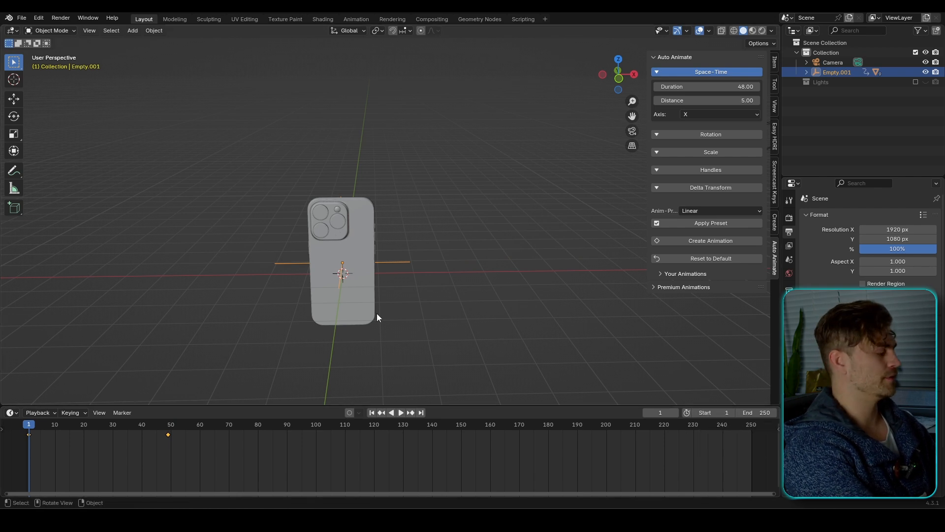
pyautogui.keyDown('shift'); pyautogui.moveTo(338, 255); pyautogui.dragTo(342, 258, button='middle'); pyautogui.keyUp('shift')
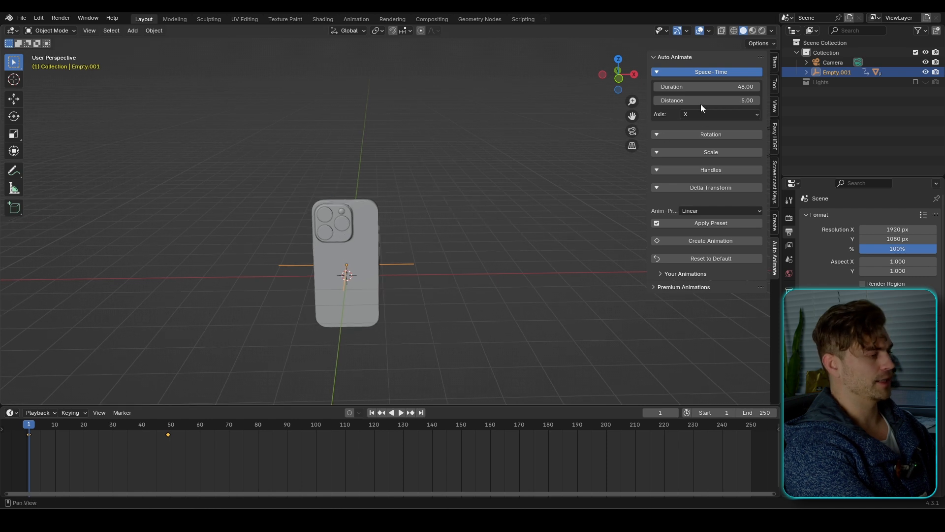
pyautogui.press('space')
pyautogui.scroll(1, 450, 278)
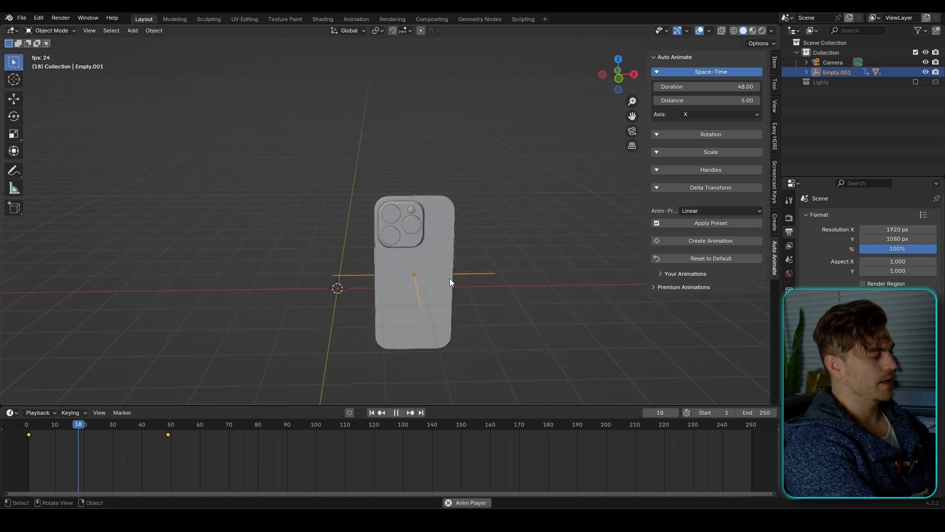
pyautogui.moveTo(450, 278); pyautogui.dragTo(374, 323, button='middle')
pyautogui.press('space')
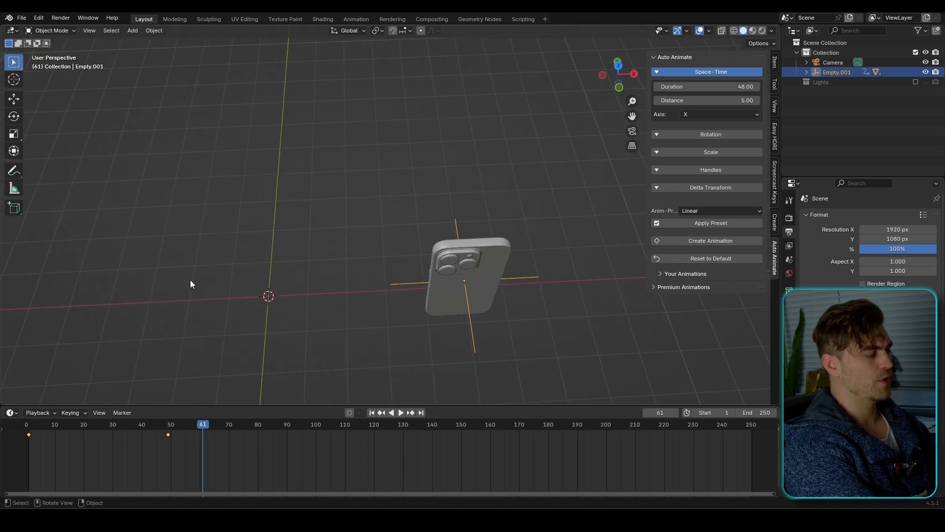
# Step: Return to the first frame, set the Space-Time duration to 72 and distance to 10, and create the phone's animation again
pyautogui.click(372, 413)
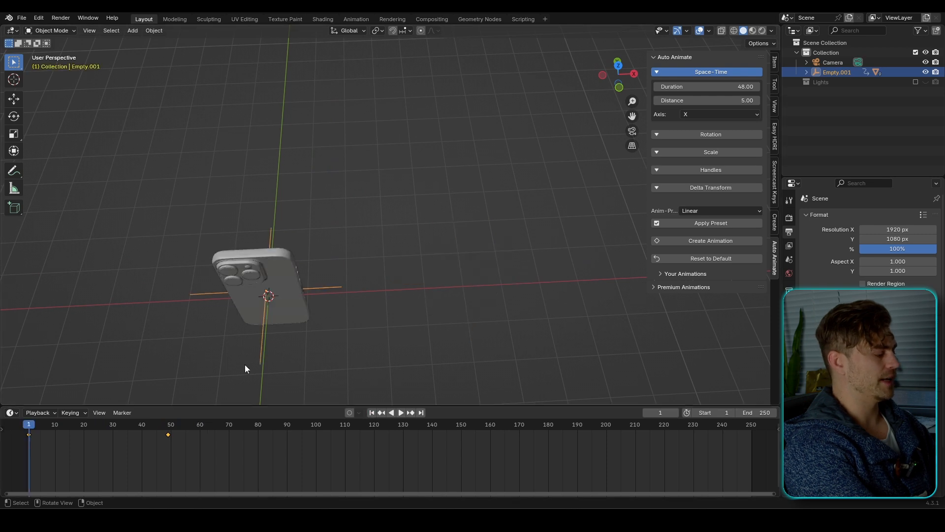
pyautogui.keyDown('shift'); pyautogui.moveTo(392, 236); pyautogui.dragTo(451, 231, button='middle'); pyautogui.keyUp('shift')
pyautogui.moveTo(451, 230); pyautogui.dragTo(449, 199, button='middle')
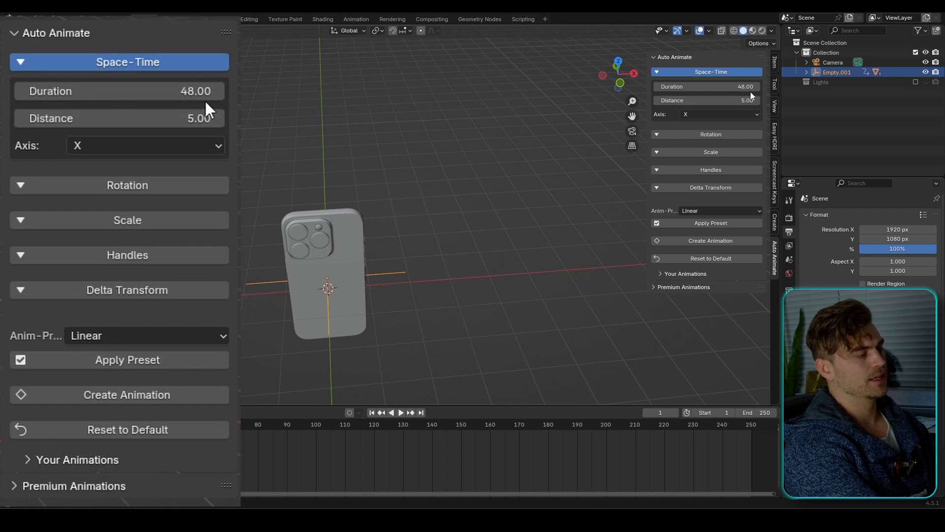
pyautogui.click(738, 86)
pyautogui.write('72')
pyautogui.press('Return')
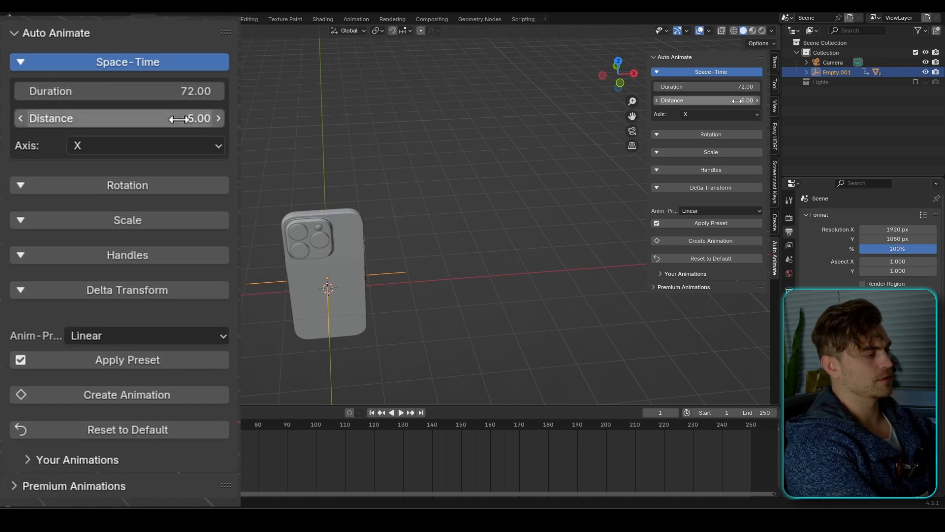
pyautogui.click(738, 101)
pyautogui.write('10')
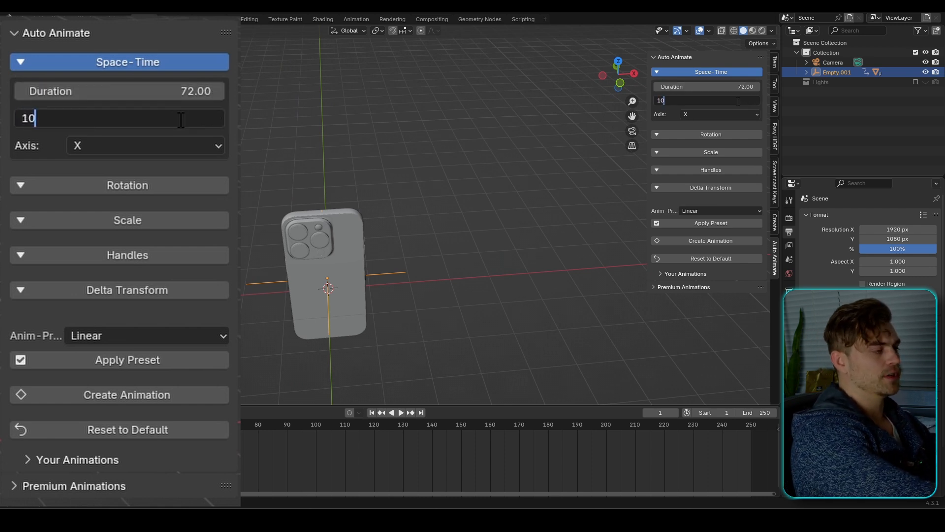
pyautogui.press('Return')
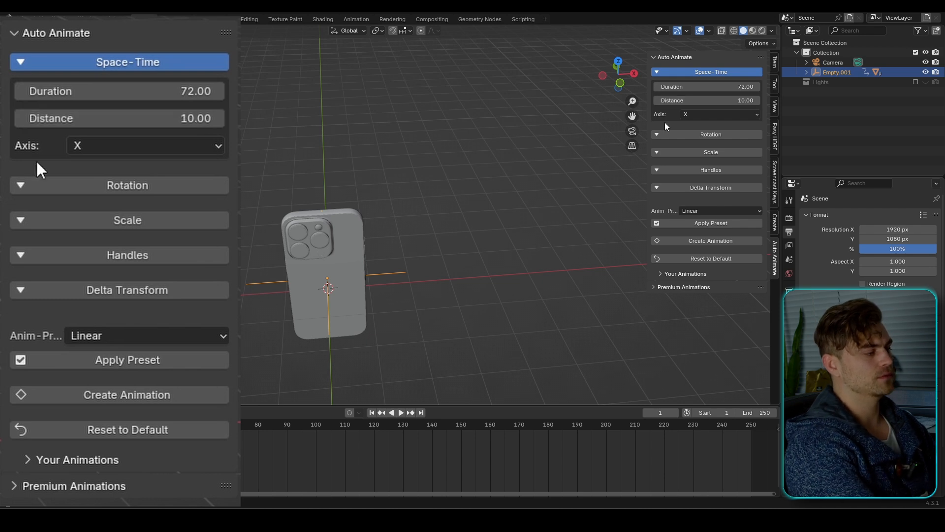
# Step: Check the new end keyframe and play the phone animation from the first frame to examine how far it travels
pyautogui.scroll(-4, 506, 192)
pyautogui.moveTo(460, 230); pyautogui.dragTo(408, 259, button='middle')
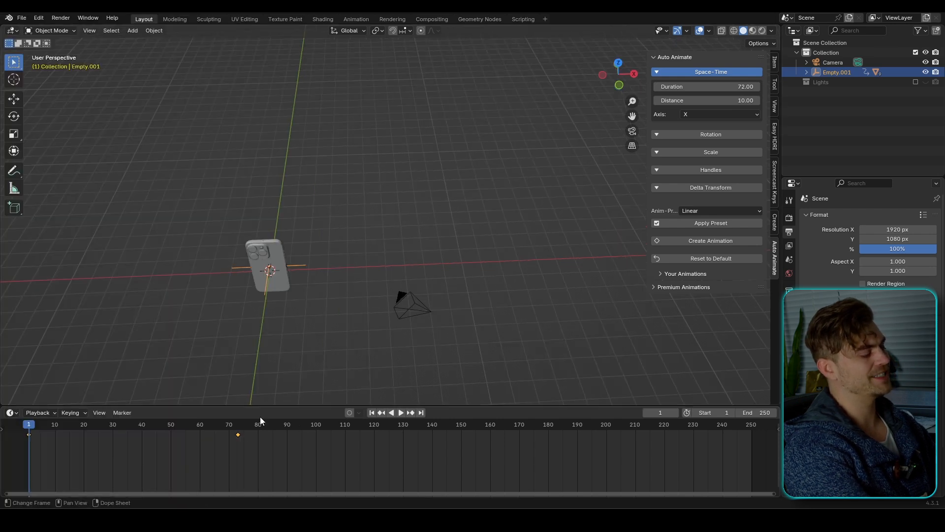
pyautogui.click(238, 429)
pyautogui.press('space')
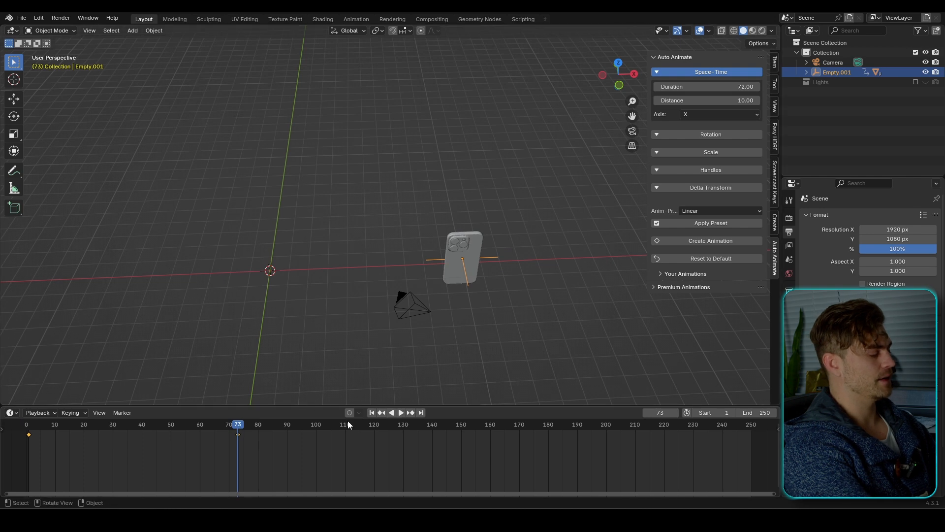
pyautogui.click(373, 413)
pyautogui.press('space')
pyautogui.moveTo(419, 294)
pyautogui.mouseDown(button='middle')
pyautogui.moveTo(402, 300)
pyautogui.moveTo(420, 280)
pyautogui.mouseUp(button='middle')
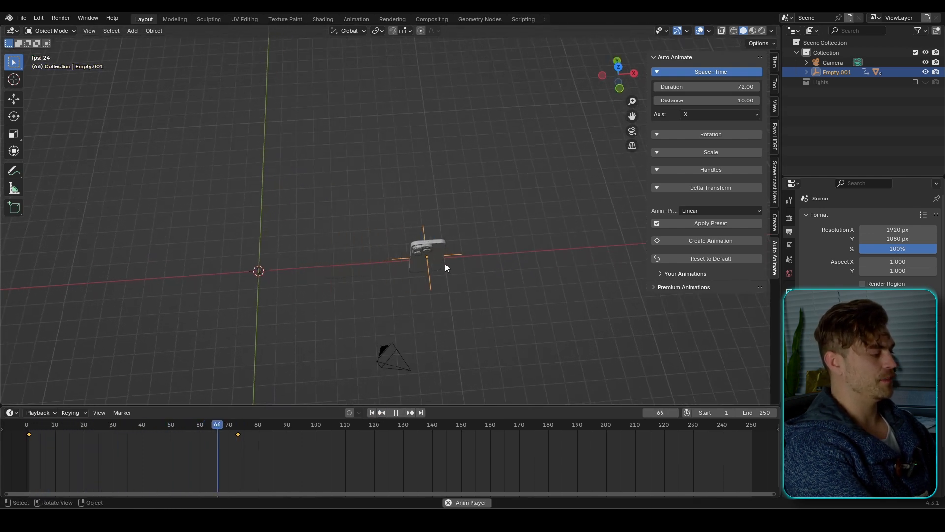
pyautogui.press('space')
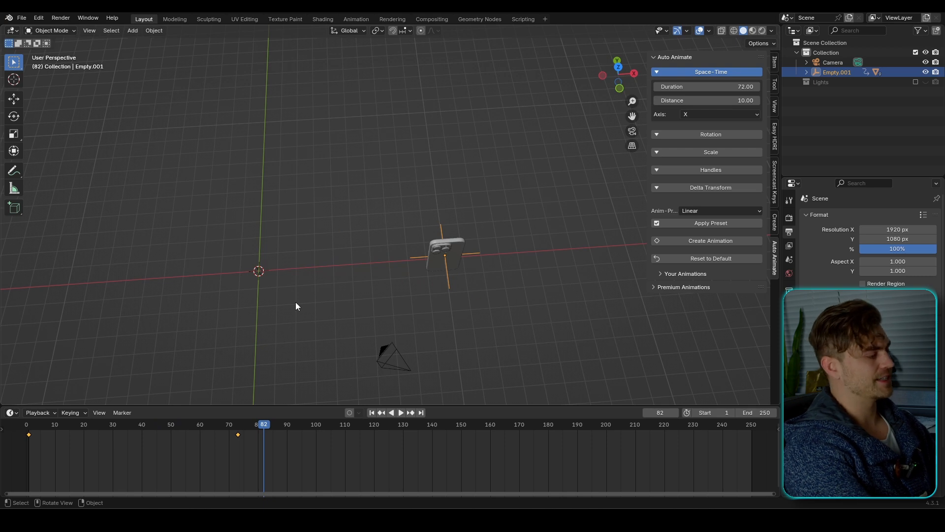
pyautogui.moveTo(296, 302); pyautogui.dragTo(435, 260, button='middle')
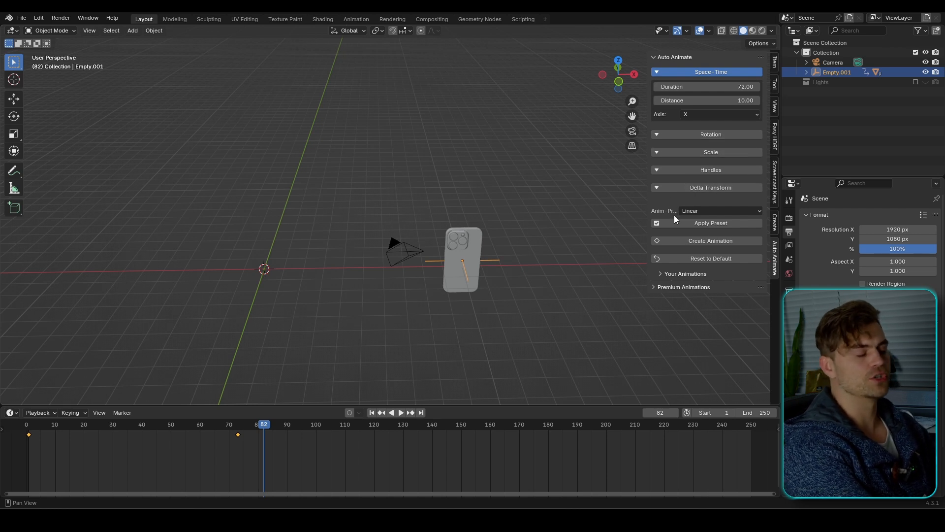
# Step: Create the phone's animation from the first frame with the Fast-Slow-Fast preset and play it to examine the speed changes
pyautogui.click(372, 412)
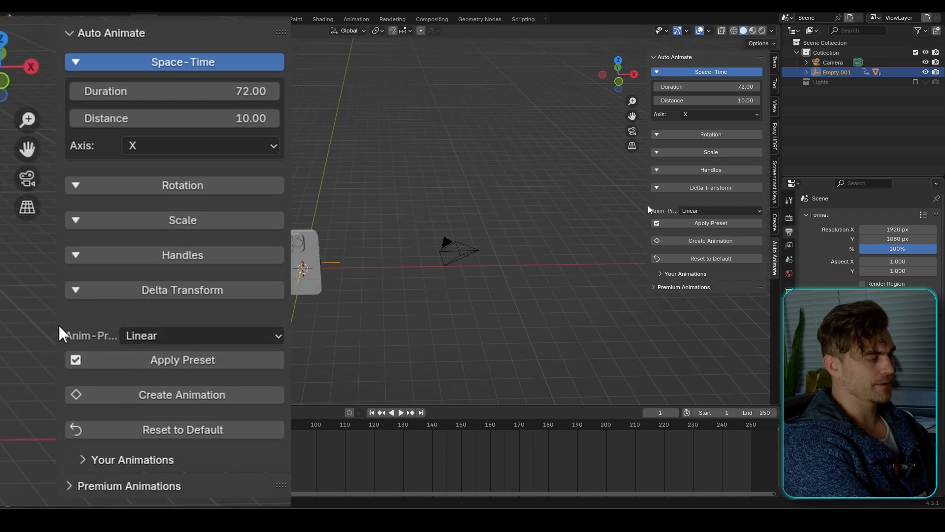
pyautogui.click(676, 211)
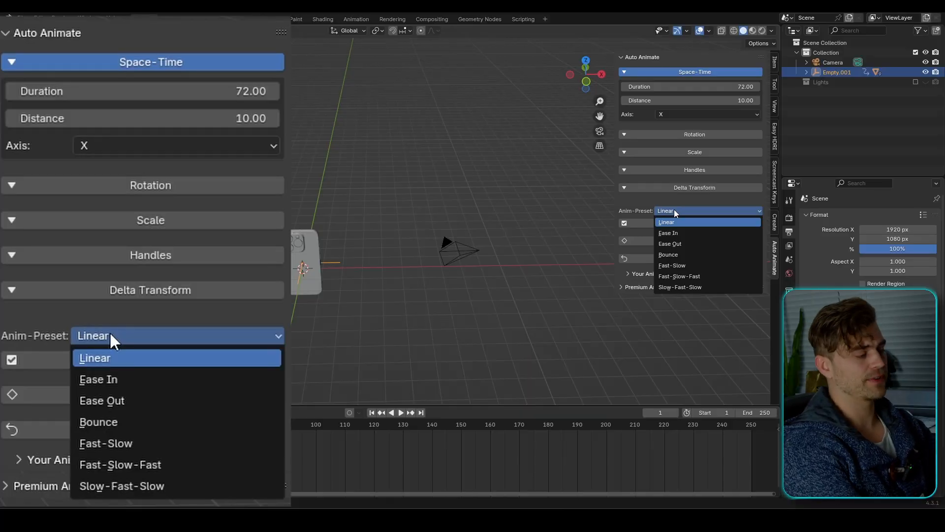
pyautogui.click(699, 276)
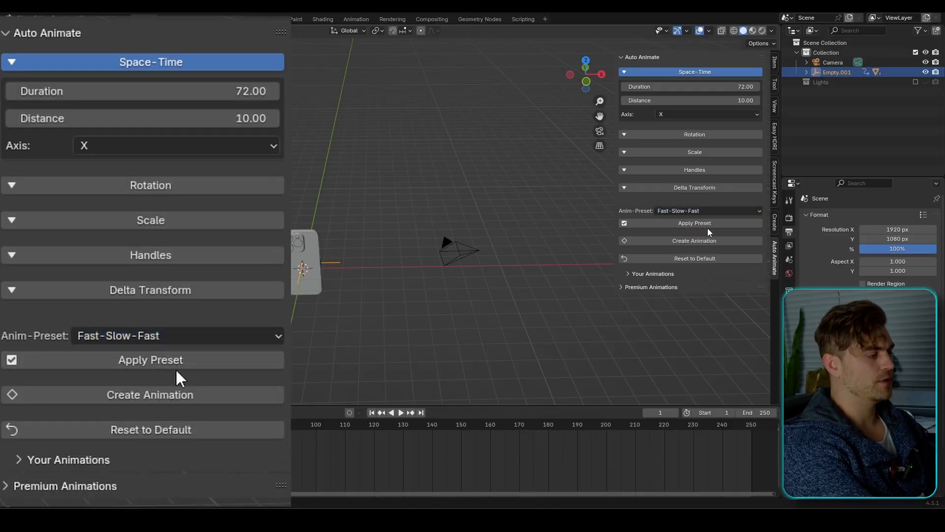
pyautogui.click(706, 241)
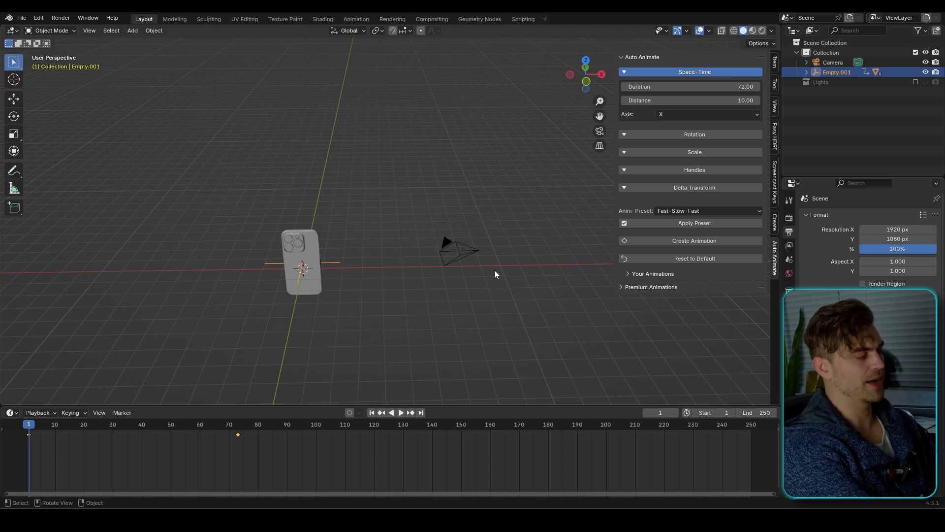
pyautogui.press('space')
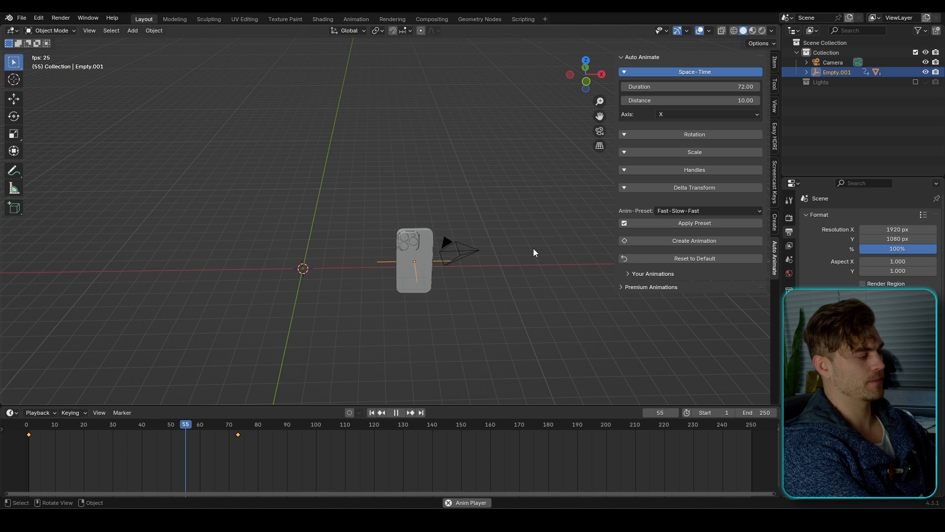
pyautogui.press('space')
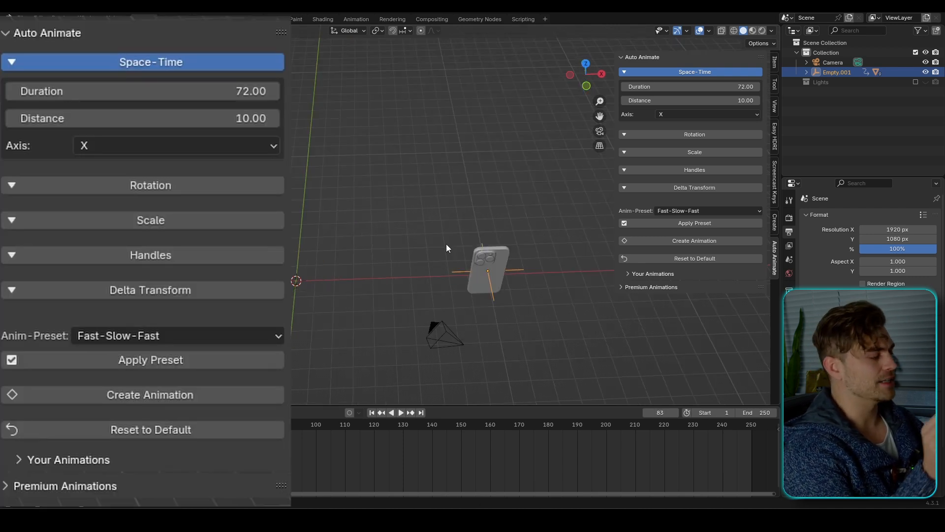
# Step: Return to the first frame, choose the Fast-Slow animation preset, and create the phone's animation again
pyautogui.click(373, 413)
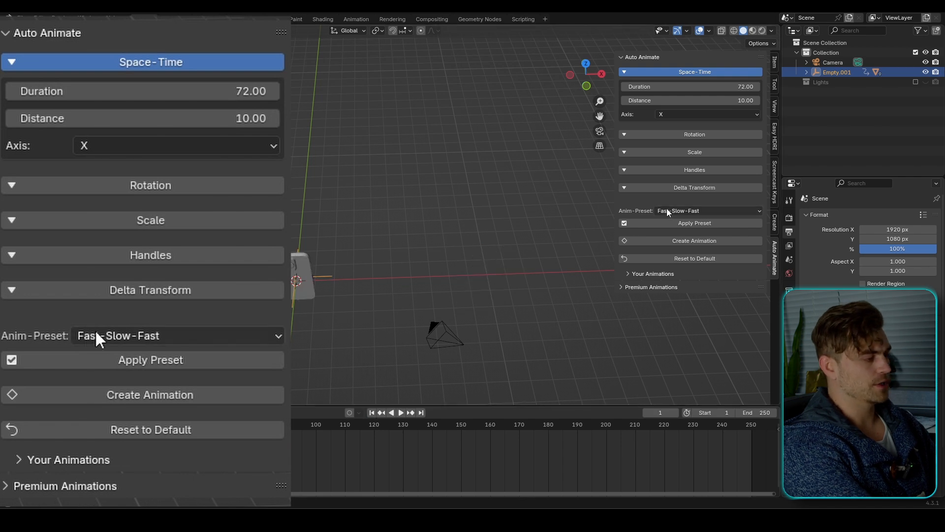
pyautogui.click(669, 211)
pyautogui.click(691, 264)
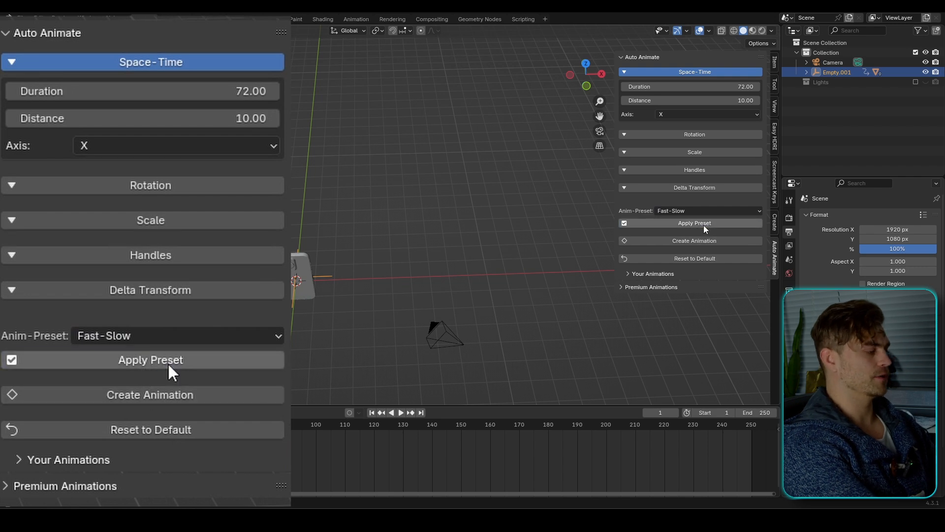
# Step: Play the Fast-Slow animation twice to examine how the phone's speed changes, and return to the first frame
pyautogui.press('space')
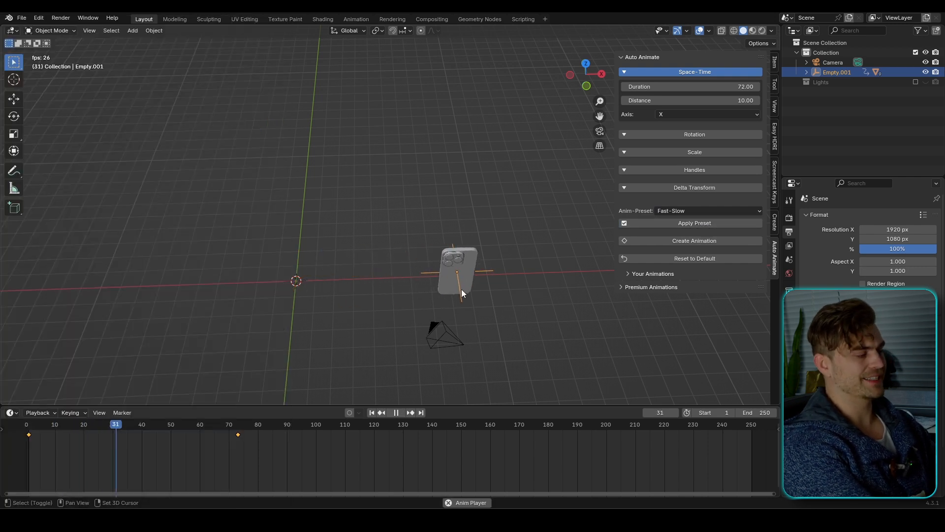
pyautogui.press('space')
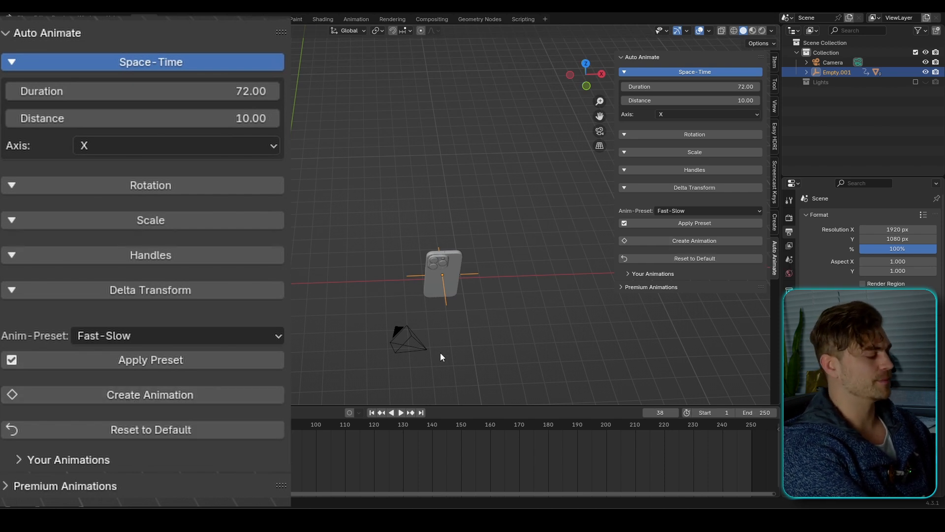
pyautogui.click(372, 412)
pyautogui.press('space')
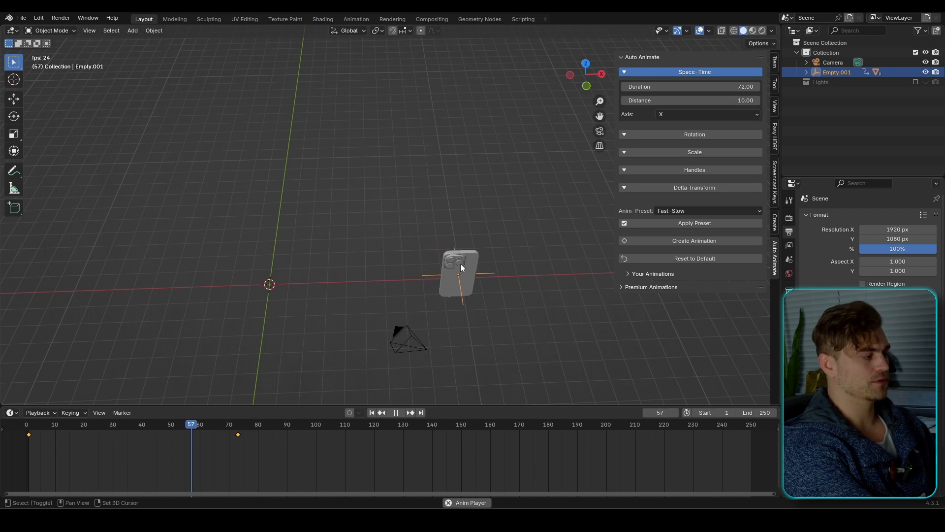
pyautogui.press('space')
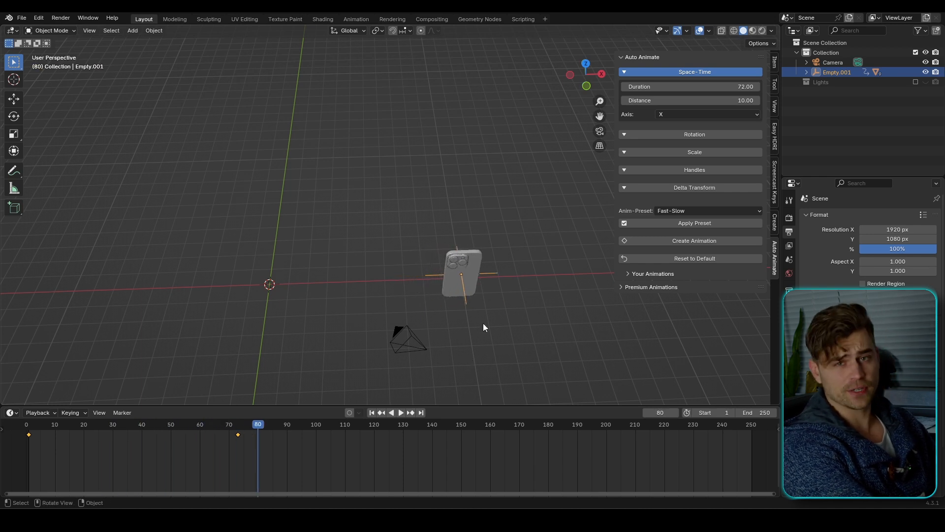
pyautogui.click(373, 412)
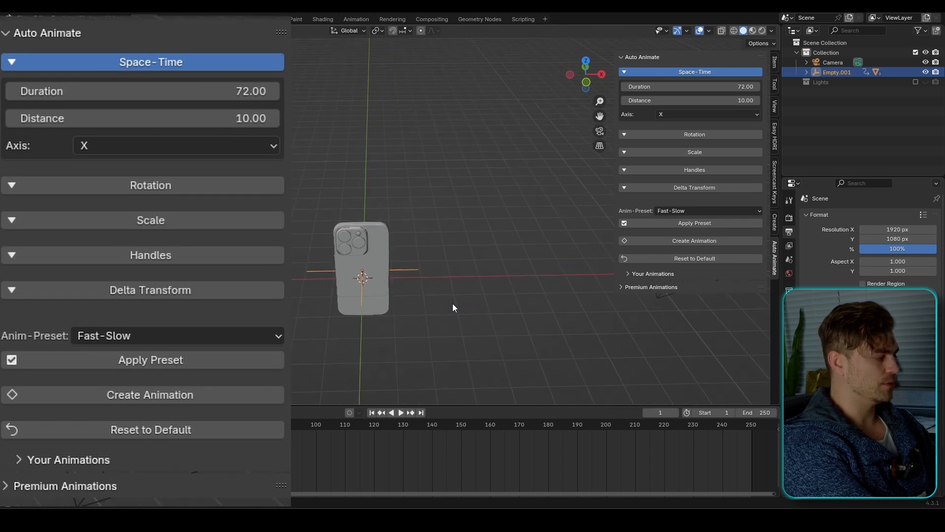
# Step: Check the available axes for the Space-Time movement and keep X selected
pyautogui.keyDown('shift'); pyautogui.moveTo(452, 303); pyautogui.dragTo(441, 306, button='middle'); pyautogui.keyUp('shift')
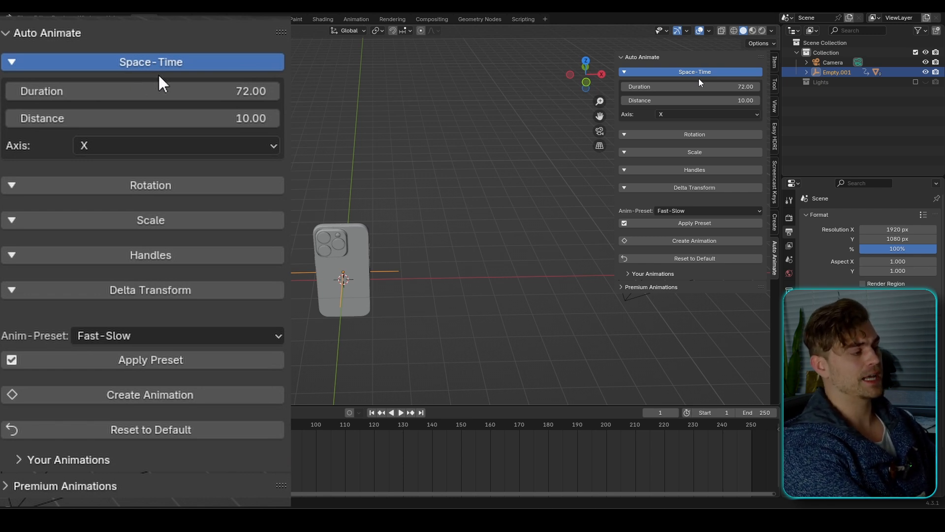
pyautogui.scroll(-2, 413, 245)
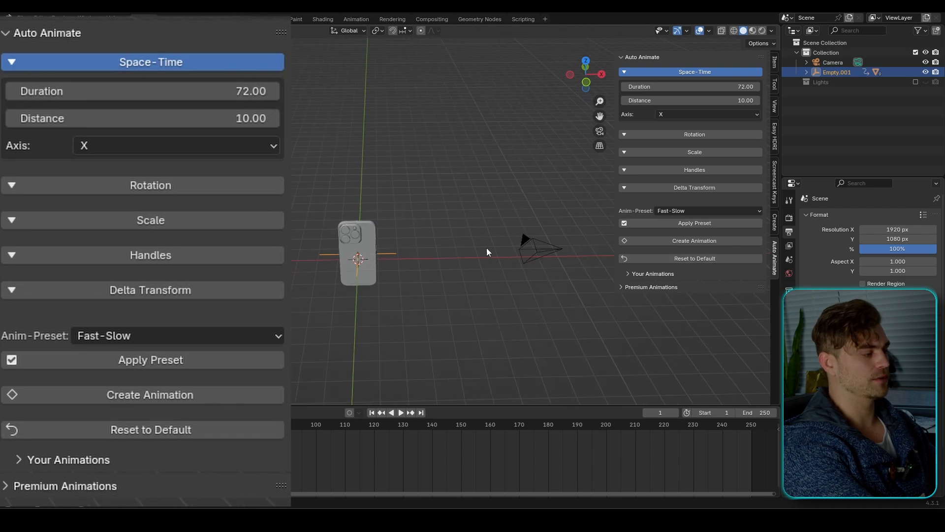
pyautogui.click(686, 113)
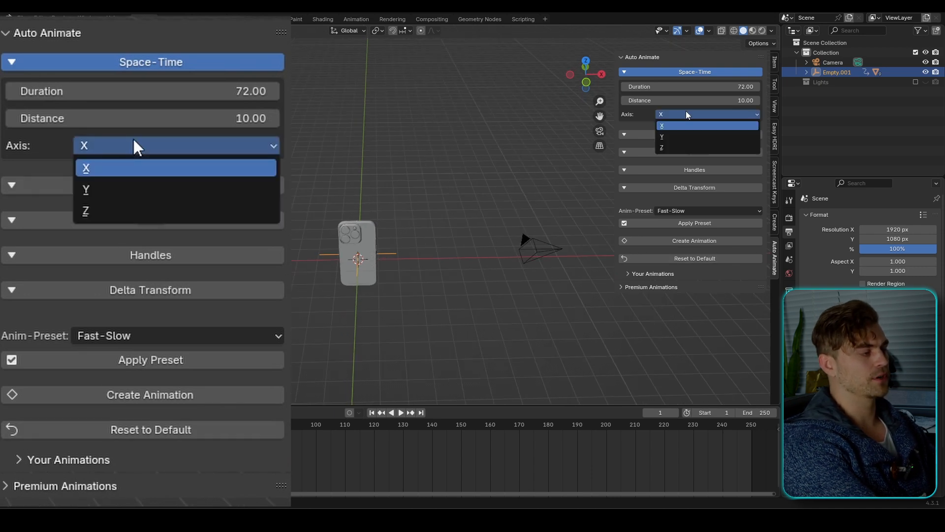
pyautogui.click(674, 124)
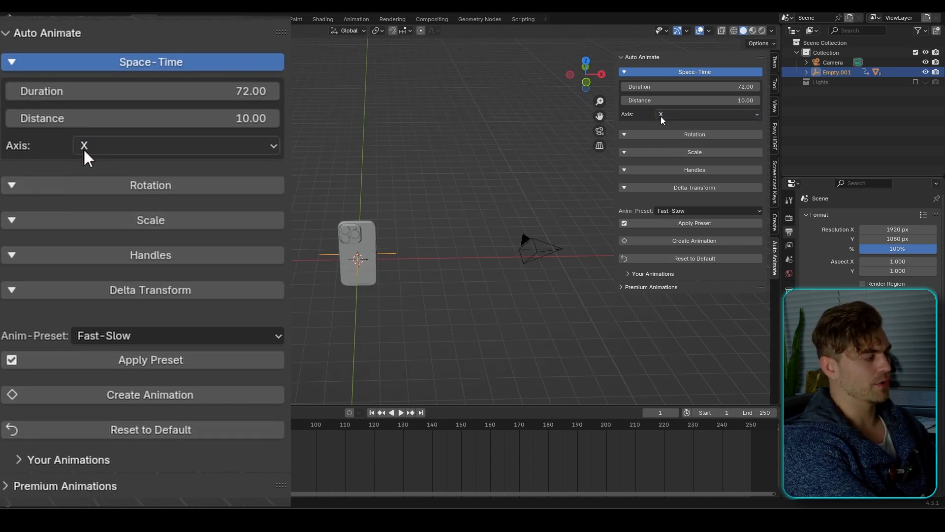
# Step: Collapse the Space-Time settings, set the Z rotation to 360 degrees in the Rotation settings, and create the animation again
pyautogui.click(675, 72)
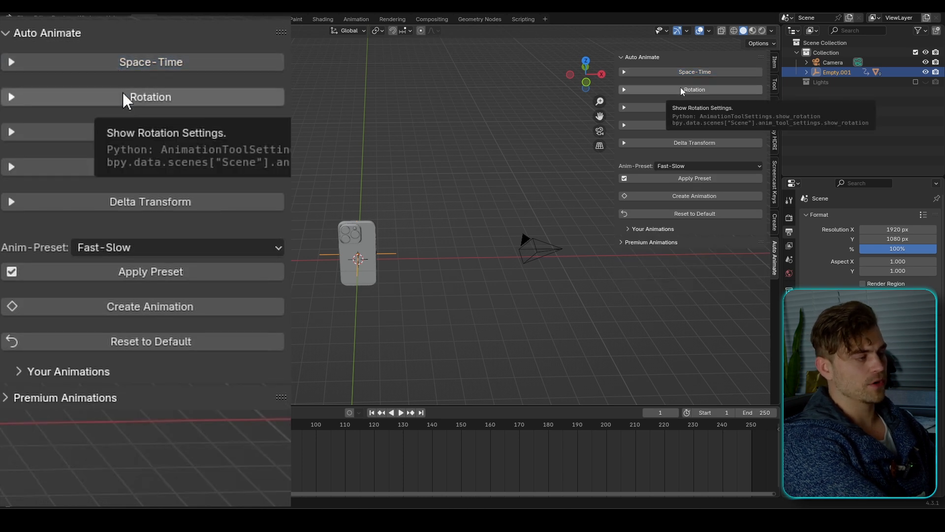
pyautogui.click(680, 89)
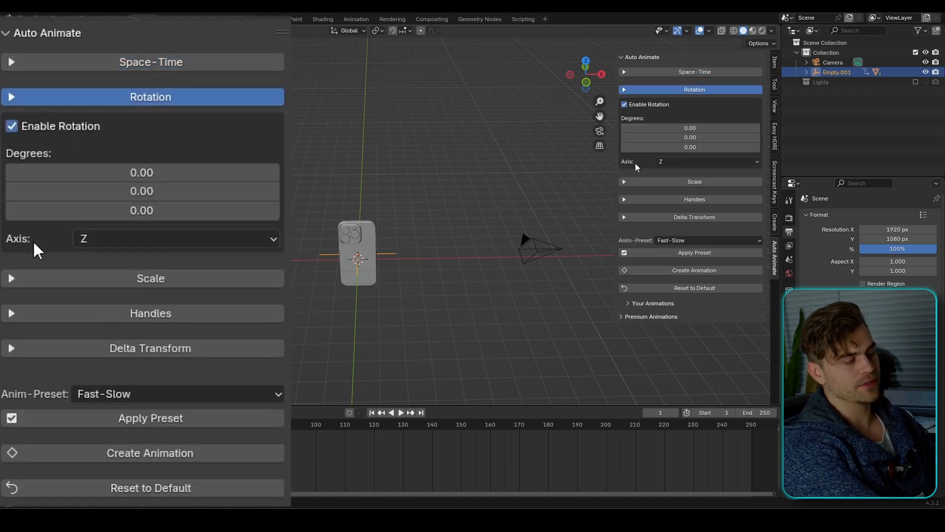
pyautogui.click(675, 162)
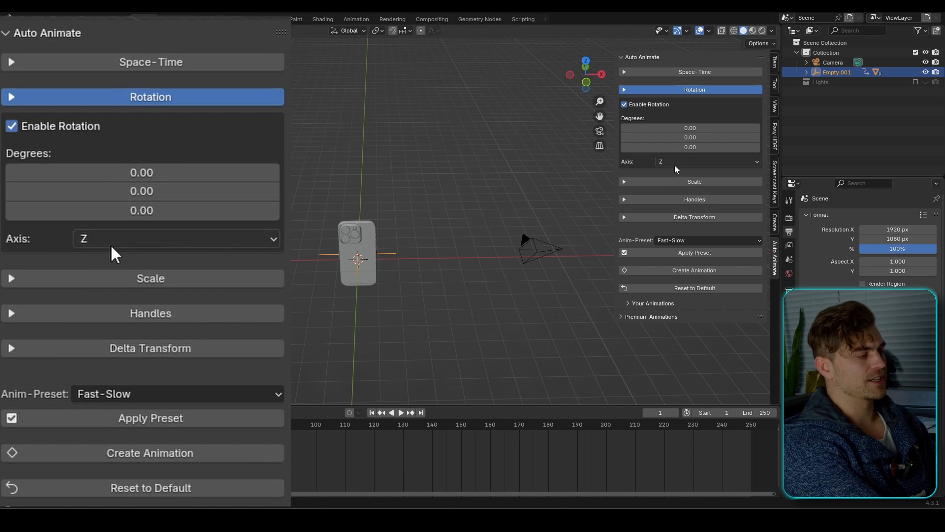
pyautogui.click(148, 210)
pyautogui.write('360')
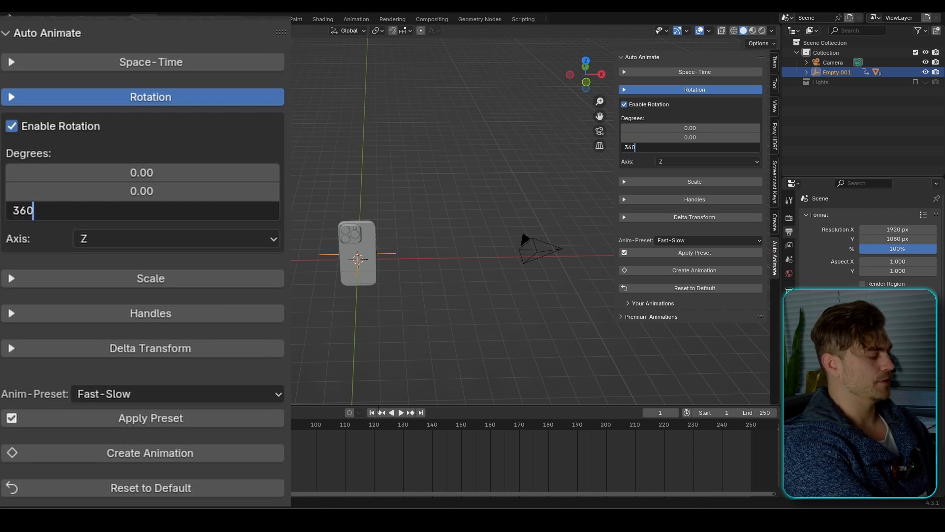
pyautogui.press('Return')
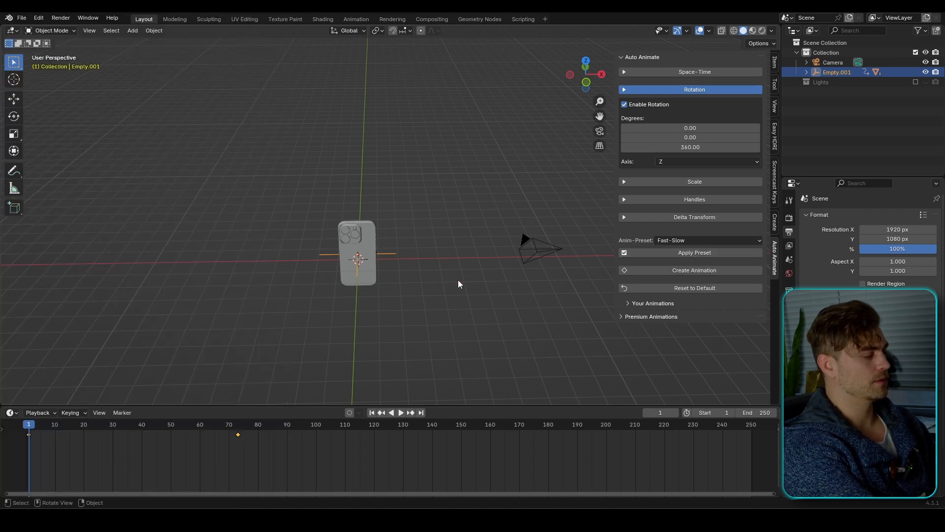
# Step: Play the animation with the added rotation, rewind to the start, and play it again to examine the phone's spin
pyautogui.press('space')
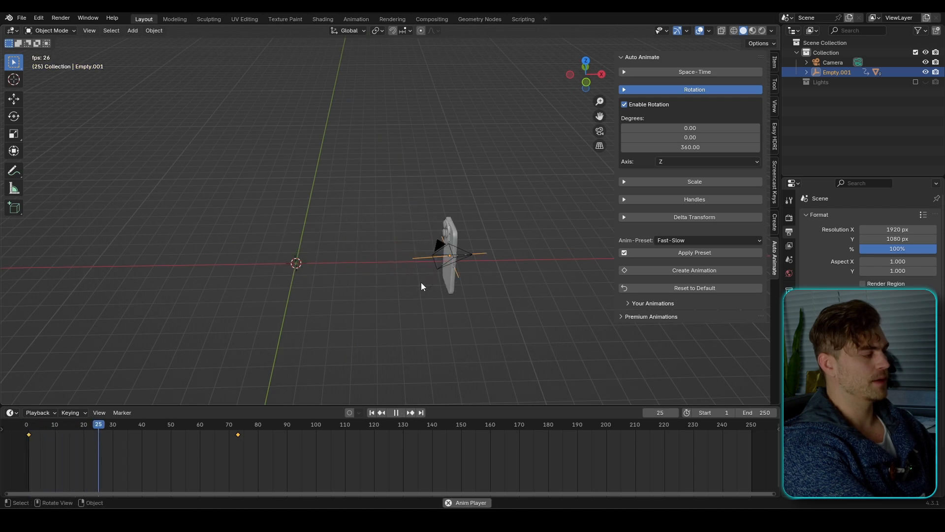
pyautogui.press('space')
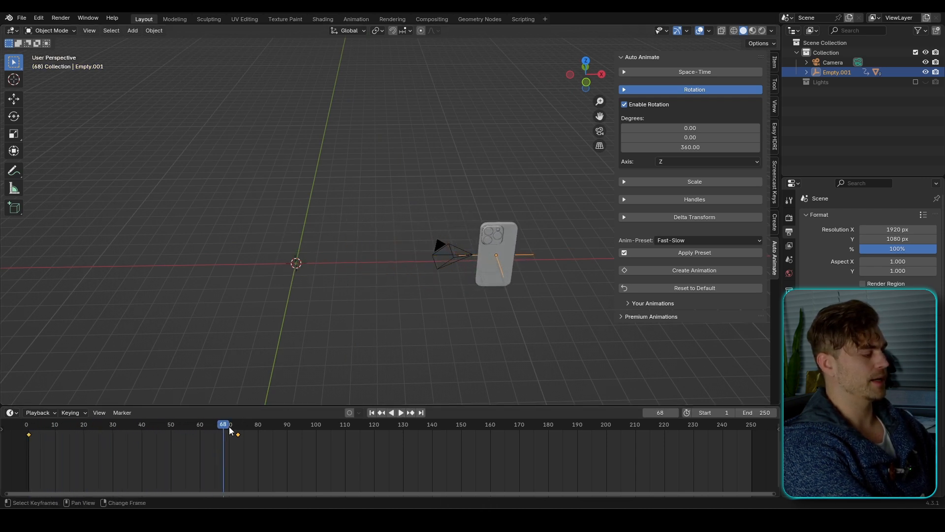
pyautogui.moveTo(230, 431); pyautogui.dragTo(24, 433)
pyautogui.press('space')
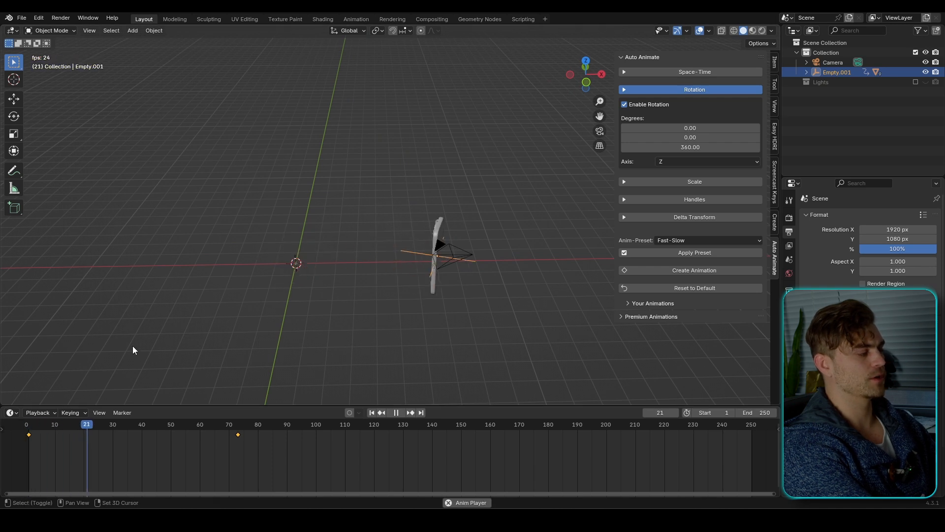
# Step: Stop the playback, switch the animation preset to Fast-Slow-Fast, and return to the first frame
pyautogui.press('space')
pyautogui.click(685, 240)
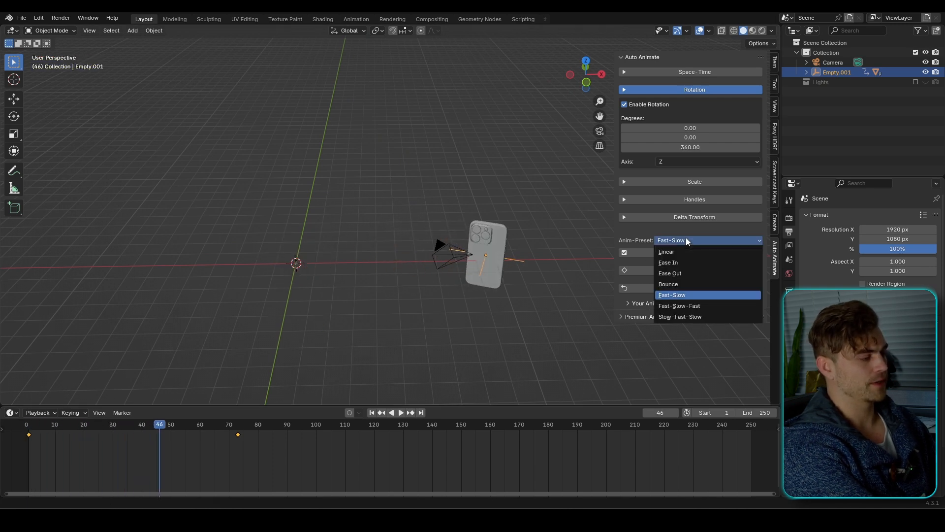
pyautogui.click(700, 305)
pyautogui.click(371, 413)
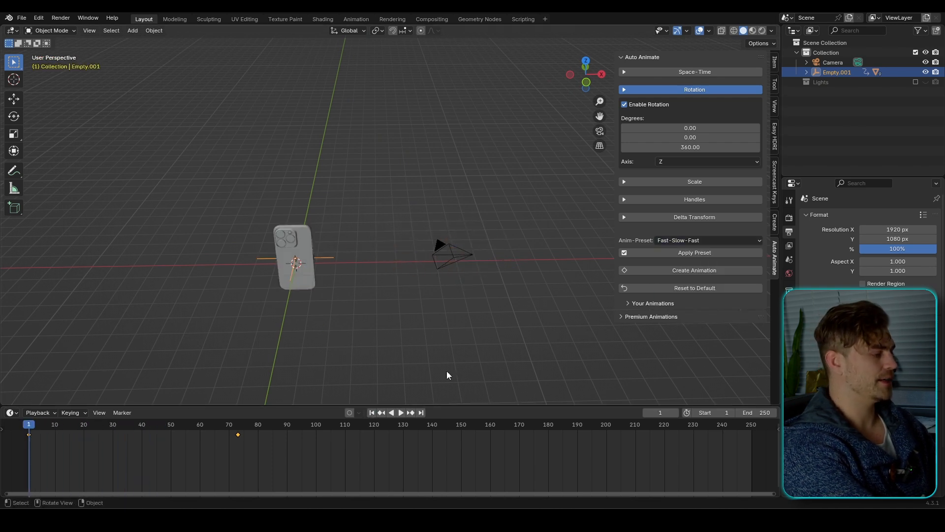
# Step: Play the rotating phone animation several times from the start to examine its speed changes, stopping after the last keyframe
pyautogui.press('space')
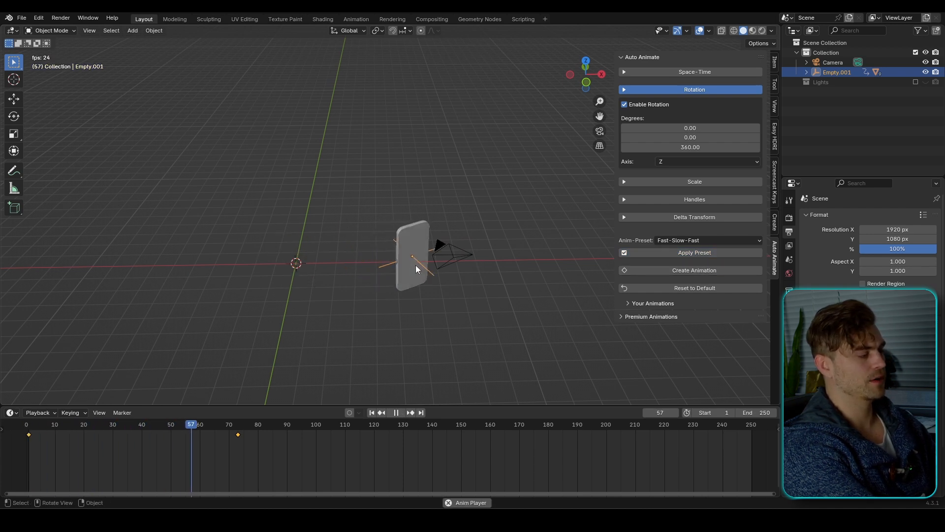
pyautogui.press('space')
pyautogui.click(371, 413)
pyautogui.press('space')
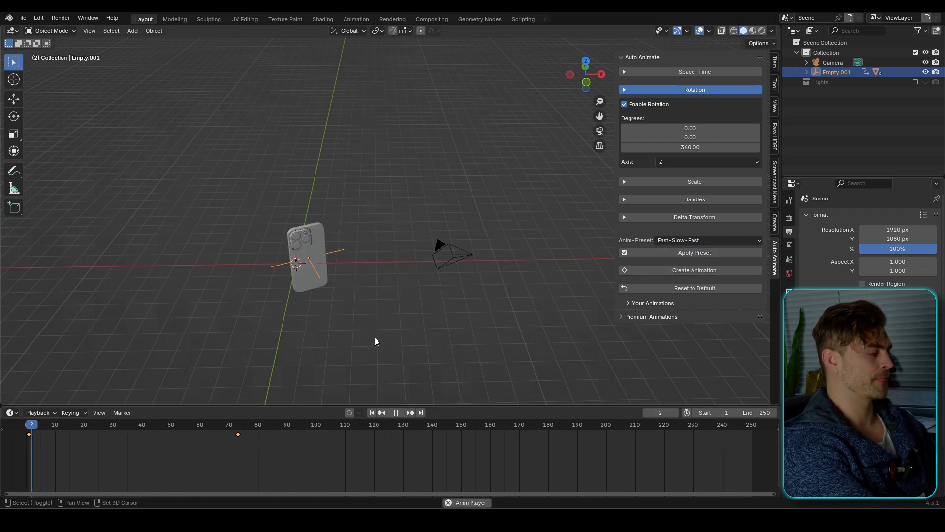
pyautogui.press('space')
pyautogui.moveTo(89, 428); pyautogui.dragTo(29, 427)
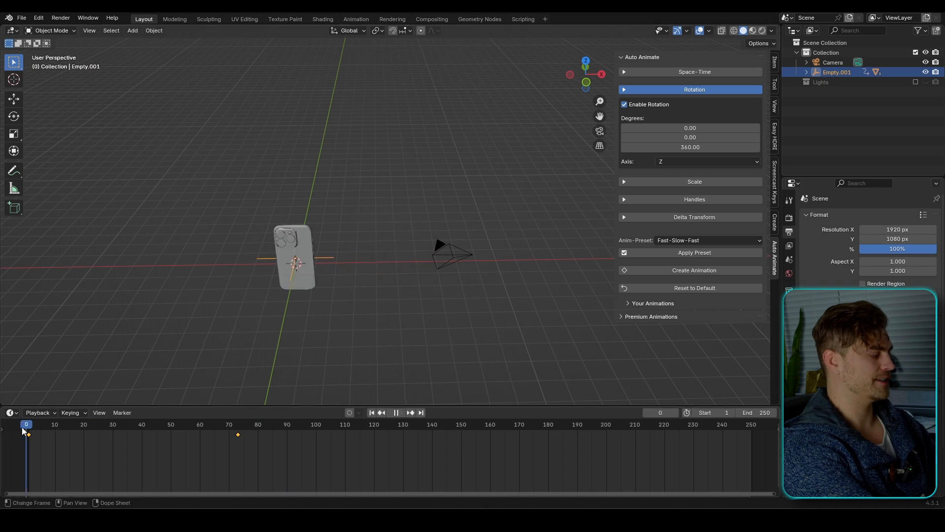
pyautogui.press('space')
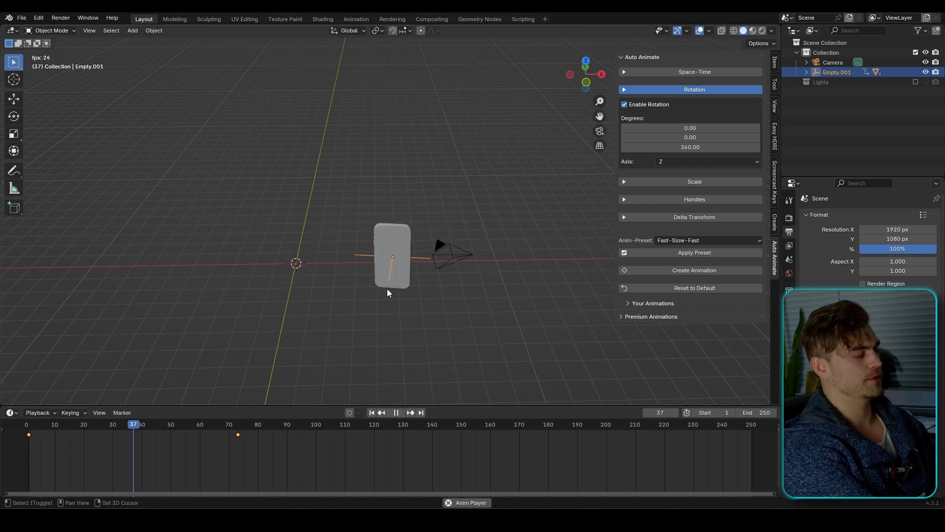
pyautogui.hotkey('shift', 'space')
# Step: View the phone from the front and align the camera to this view
pyautogui.press('KP_1')
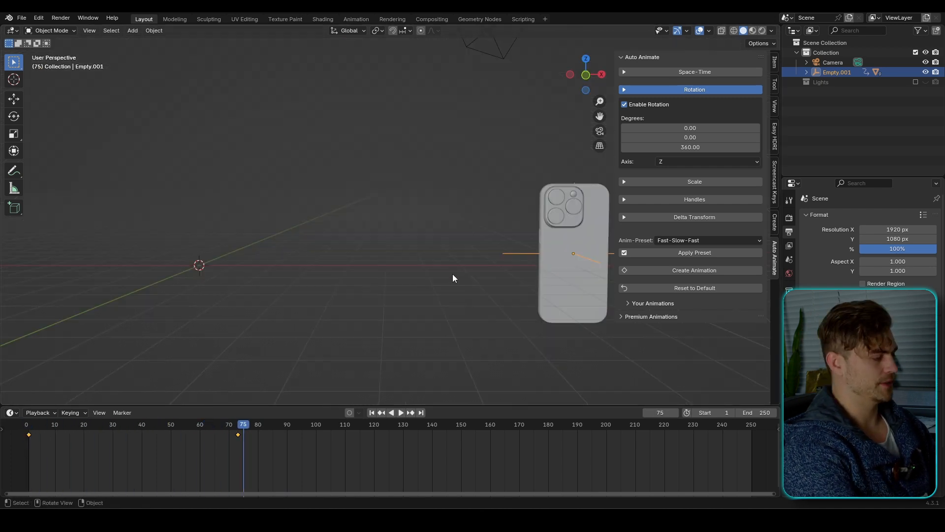
pyautogui.press('KP_3')
pyautogui.press('KP_1')
pyautogui.press('ctrl+alt+KP_0')
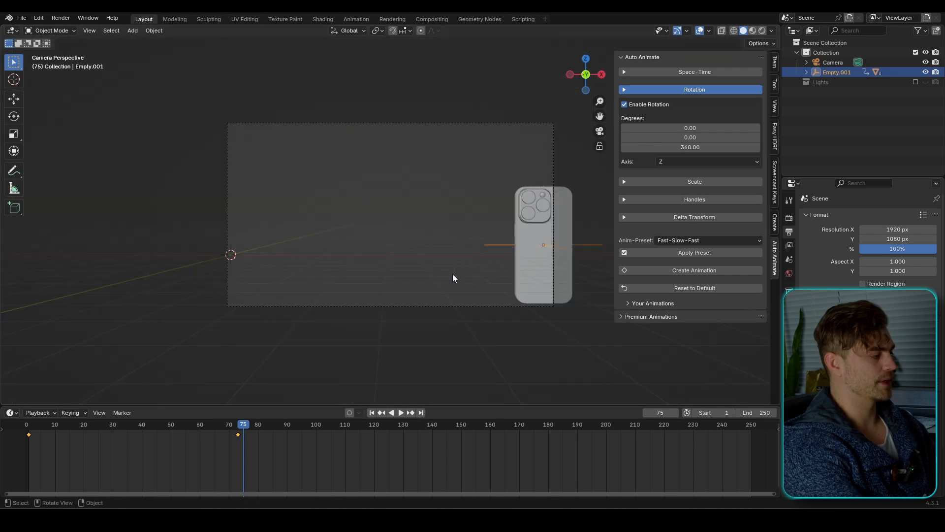
# Step: Select the camera, shift it in the view plane, and move it closer to the phone along its local Z axis
pyautogui.click(498, 124)
pyautogui.press('g')
pyautogui.press('z')
pyautogui.press('z')
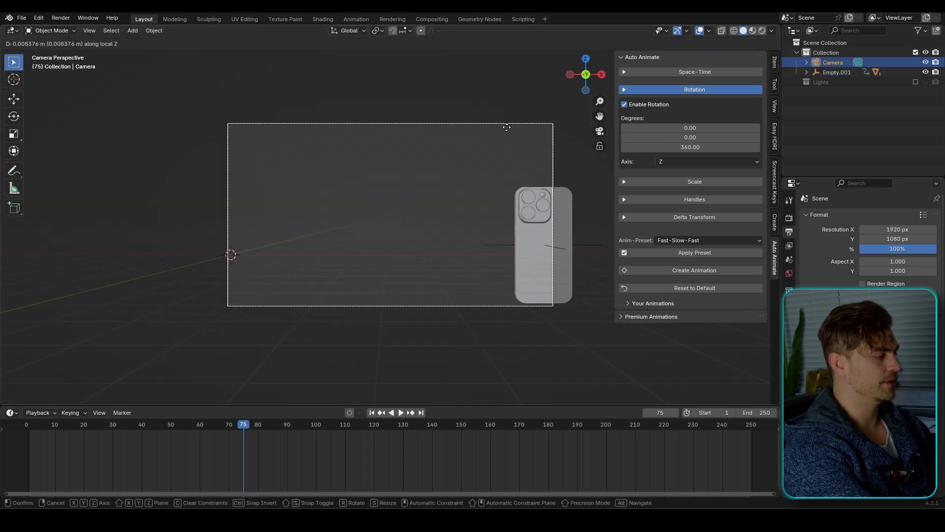
pyautogui.click(507, 127)
pyautogui.press('g')
pyautogui.click(471, 194)
pyautogui.press('g')
pyautogui.press('z')
pyautogui.press('z')
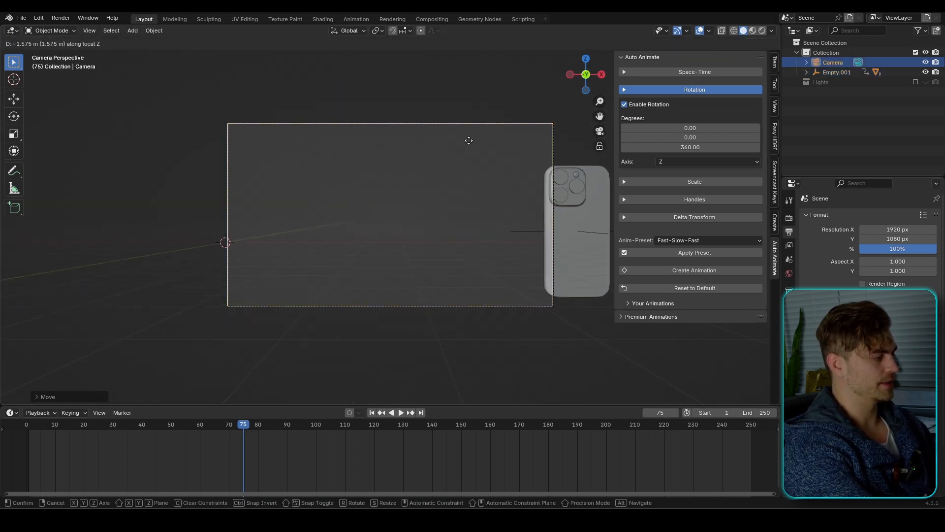
pyautogui.click(459, 140)
# Step: Play the animation from the first frame through the camera, stop it past the last keyframe, and rewind
pyautogui.click(372, 412)
pyautogui.press('space')
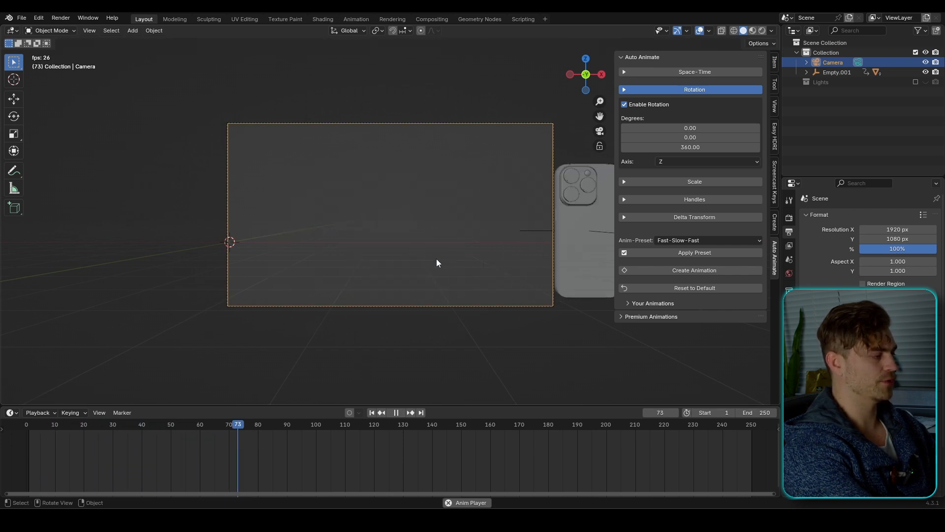
pyautogui.press('space')
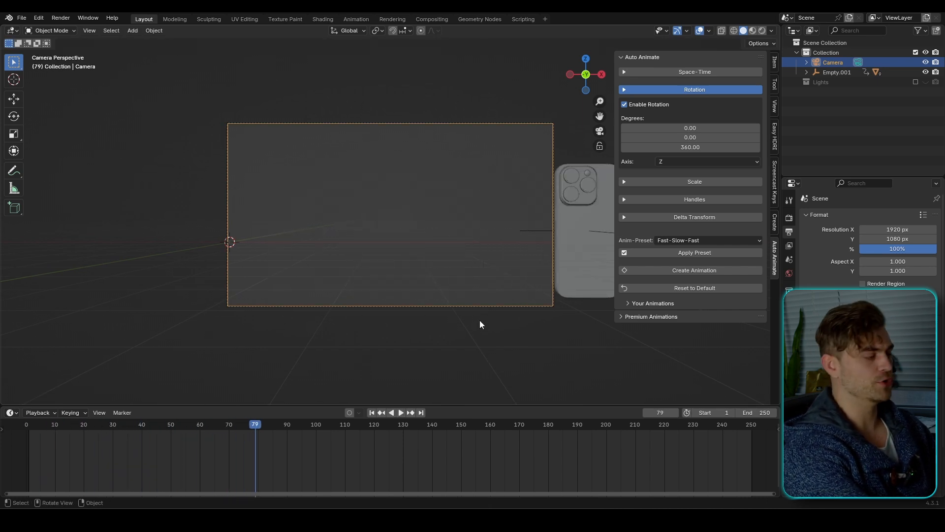
pyautogui.hotkey('shift', 'Left')
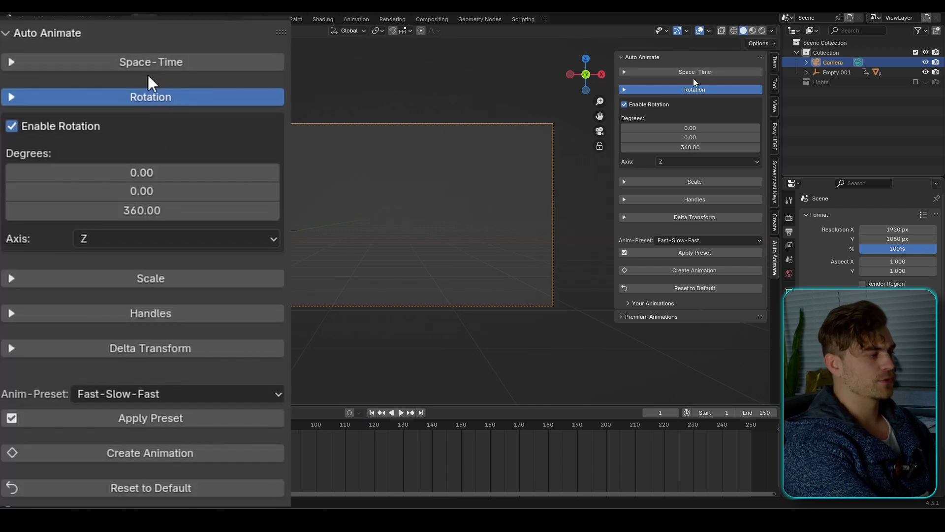
# Step: Review the Space-Time duration, distance and axis, collapse those settings, and check the Enable Rotation option
pyautogui.click(691, 72)
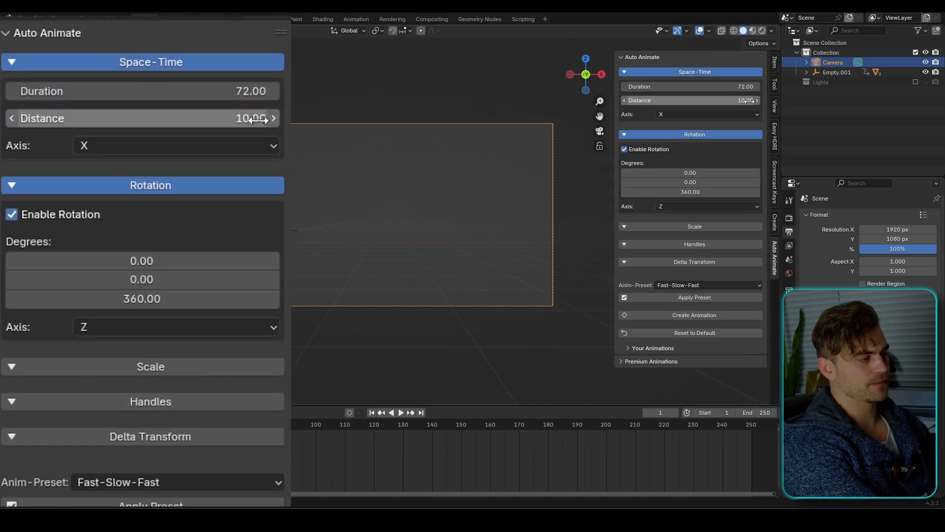
pyautogui.click(673, 72)
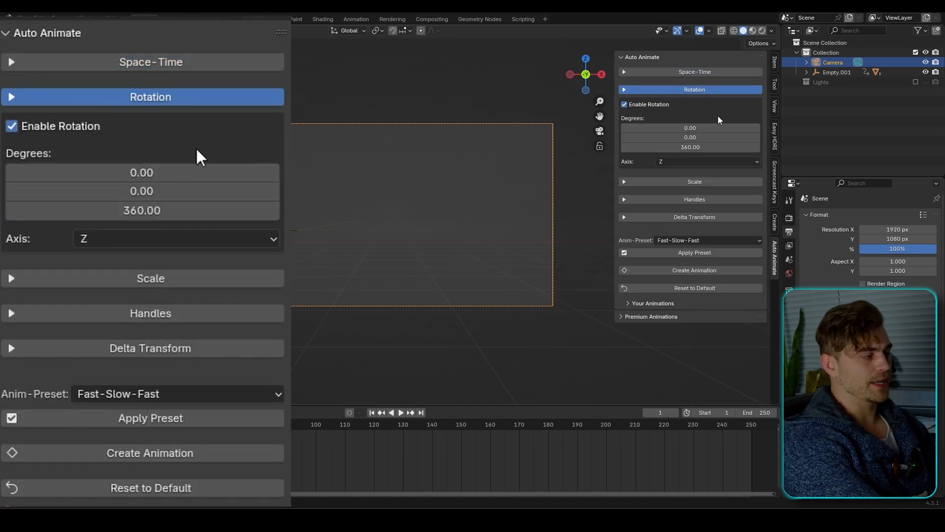
pyautogui.click(646, 105)
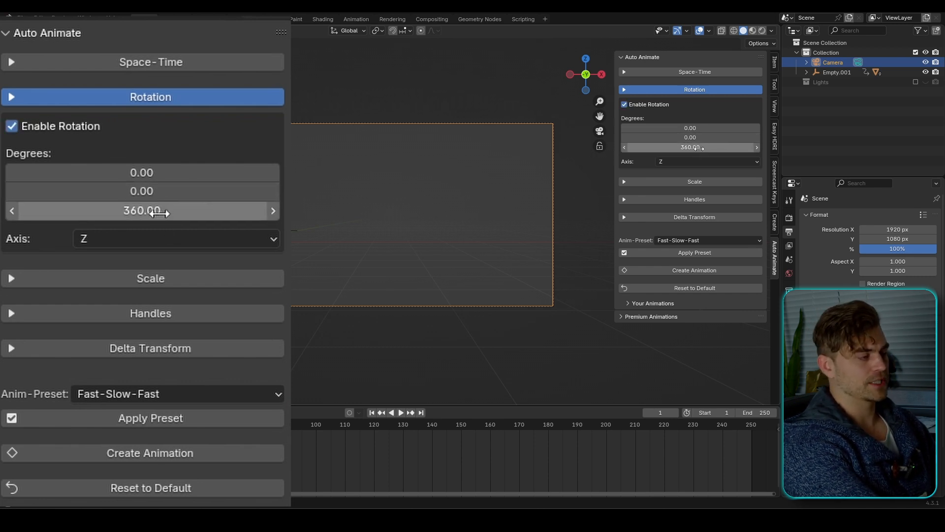
# Step: Set the Z rotation to 180 degrees and apply it to the phone as a Fast-Slow animation
pyautogui.click(188, 297)
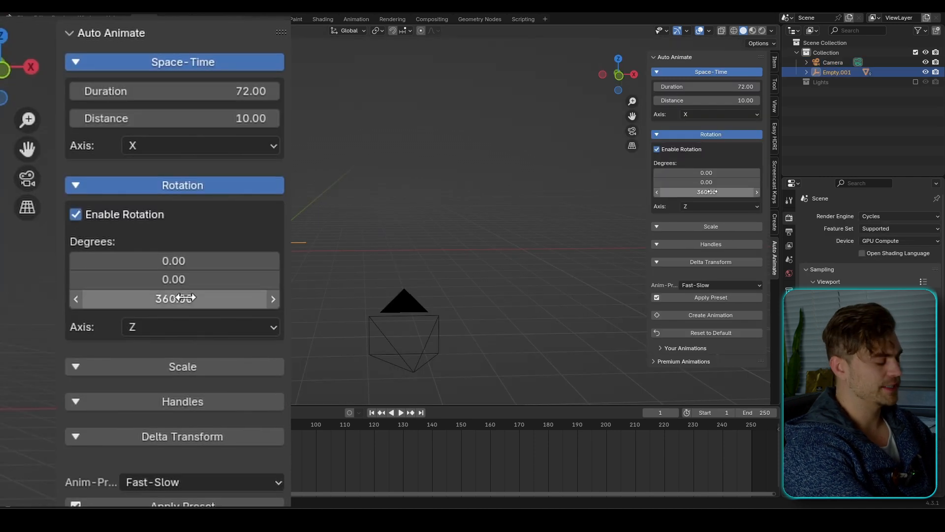
pyautogui.write('180')
pyautogui.press('Return')
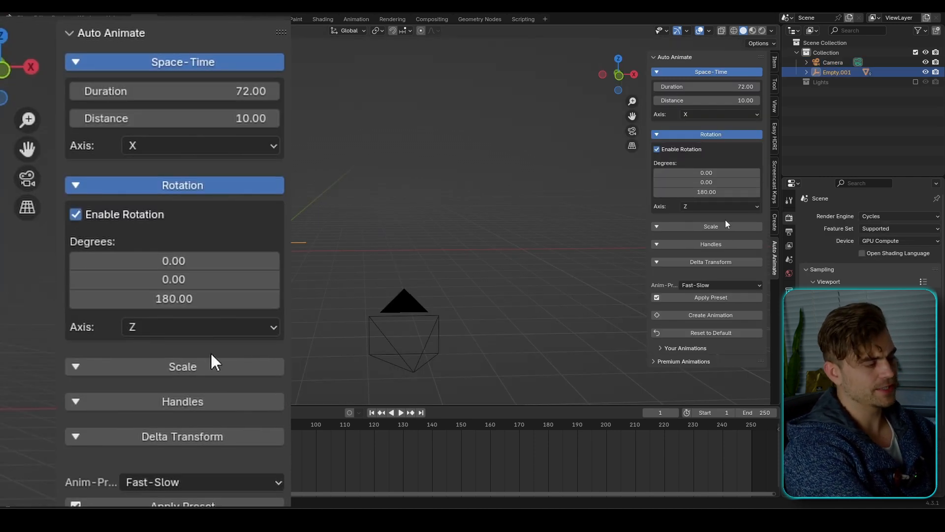
pyautogui.click(716, 297)
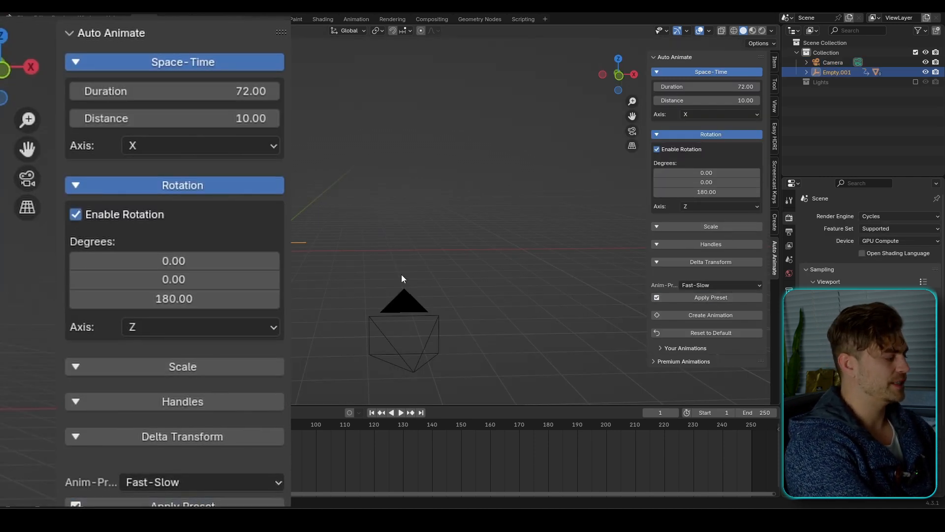
# Step: Play the 180-degree animation, replay it from the first frame, and examine the phone's half turn up close
pyautogui.keyDown('shift'); pyautogui.moveTo(486, 264); pyautogui.dragTo(442, 271, button='middle'); pyautogui.keyUp('shift')
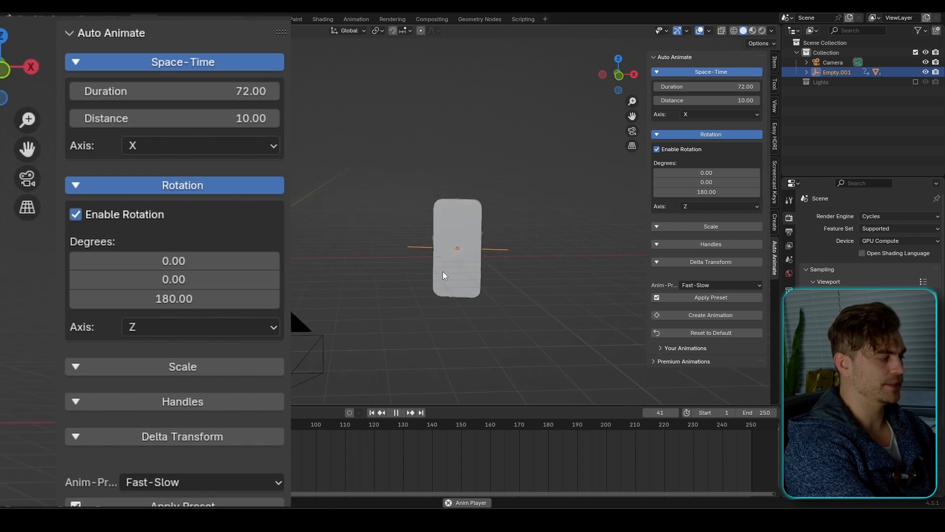
pyautogui.press('space')
pyautogui.click(372, 412)
pyautogui.press('space')
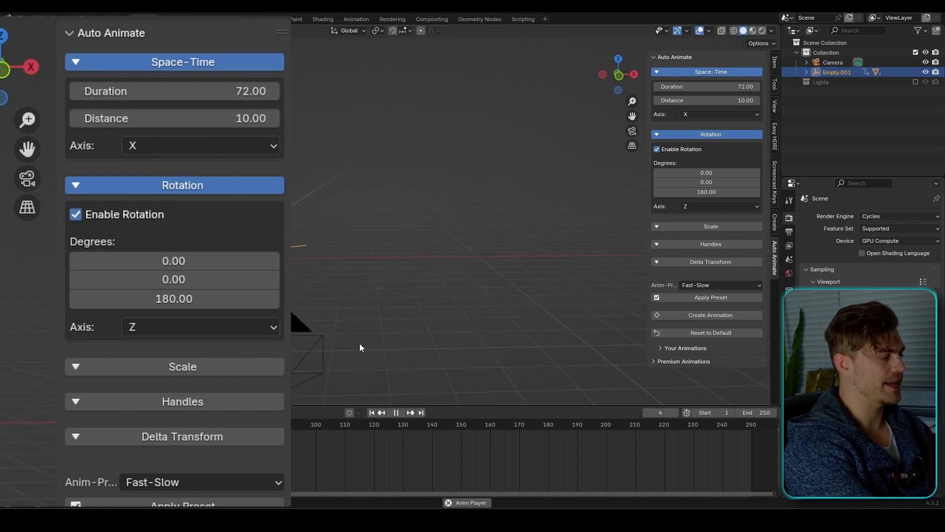
pyautogui.press('space')
pyautogui.scroll(1, 459, 279)
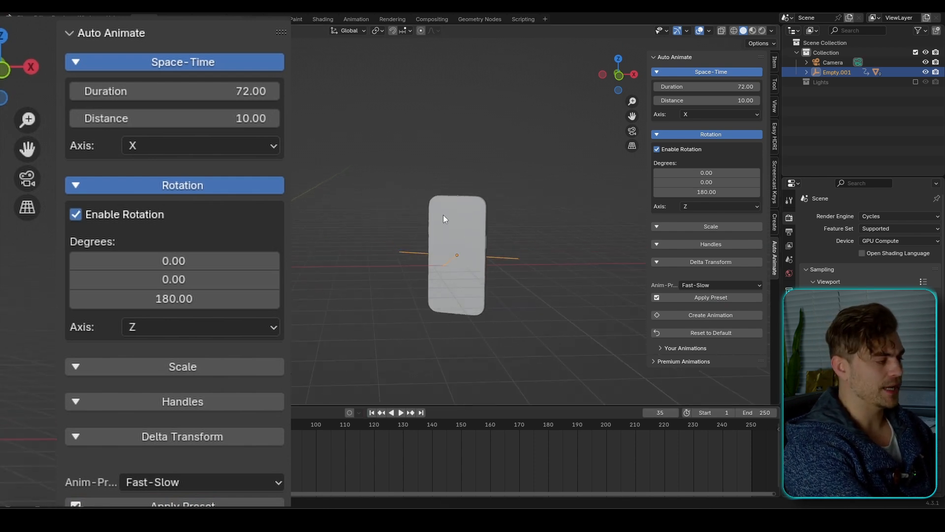
pyautogui.keyDown('shift'); pyautogui.moveTo(429, 267); pyautogui.dragTo(336, 206, button='middle'); pyautogui.keyUp('shift')
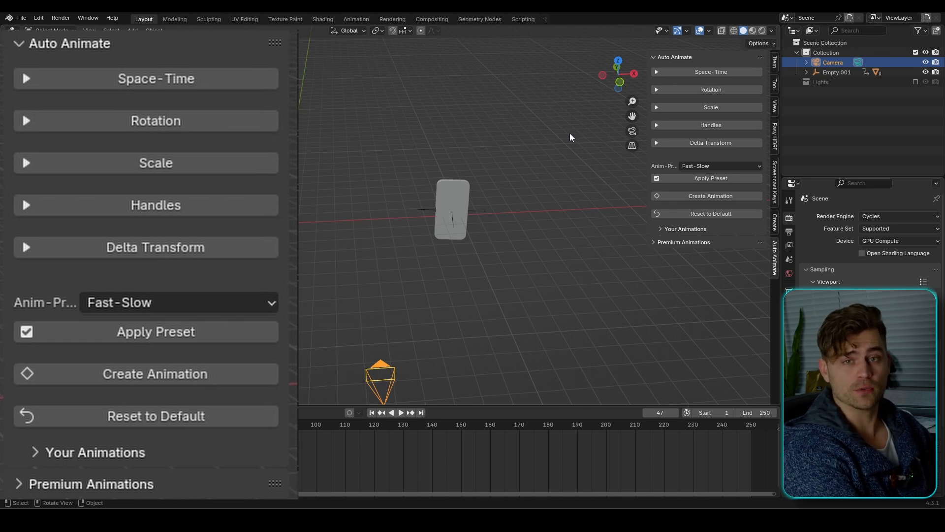
# Step: Return to the first frame, expand the Rotation settings, and make sure rotation is enabled
pyautogui.click(371, 412)
pyautogui.click(709, 90)
pyautogui.click(657, 105)
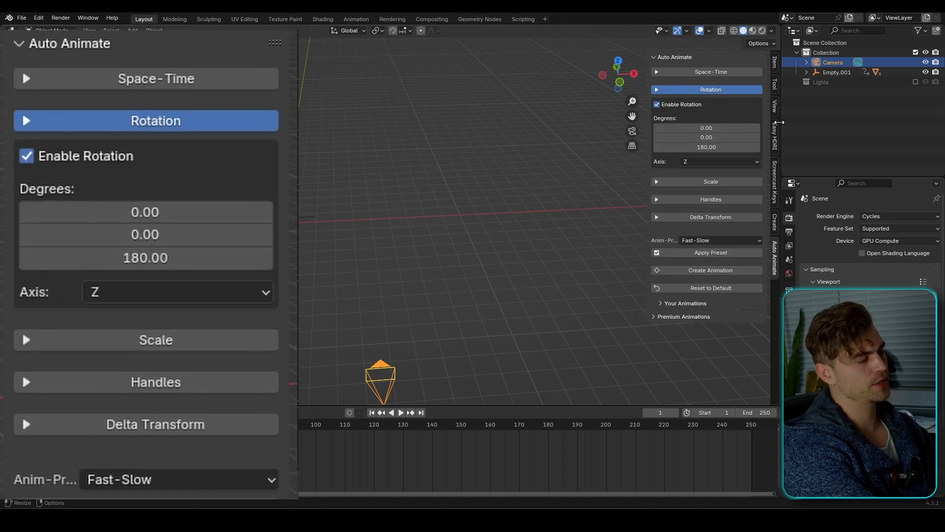
# Step: Set the Space-Time distance to 0 and create a phone animation that rotates in place
pyautogui.click(719, 72)
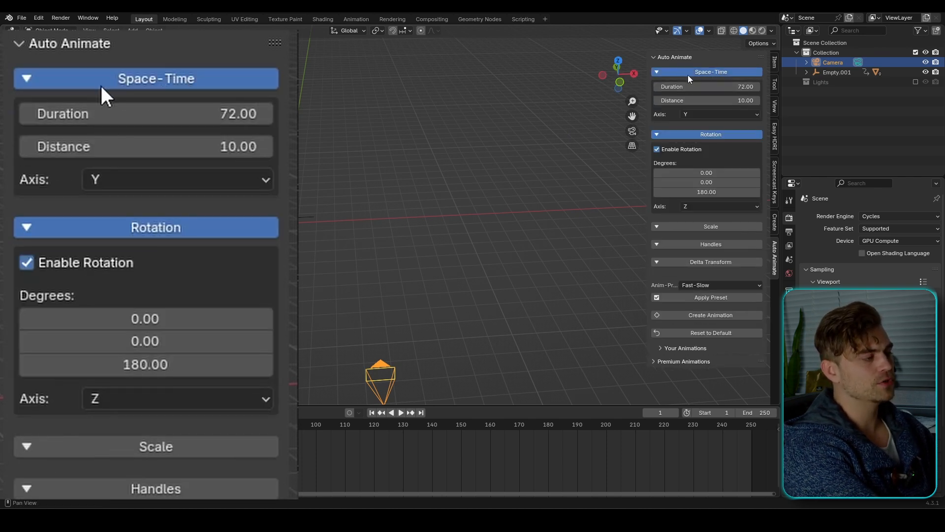
pyautogui.click(722, 101)
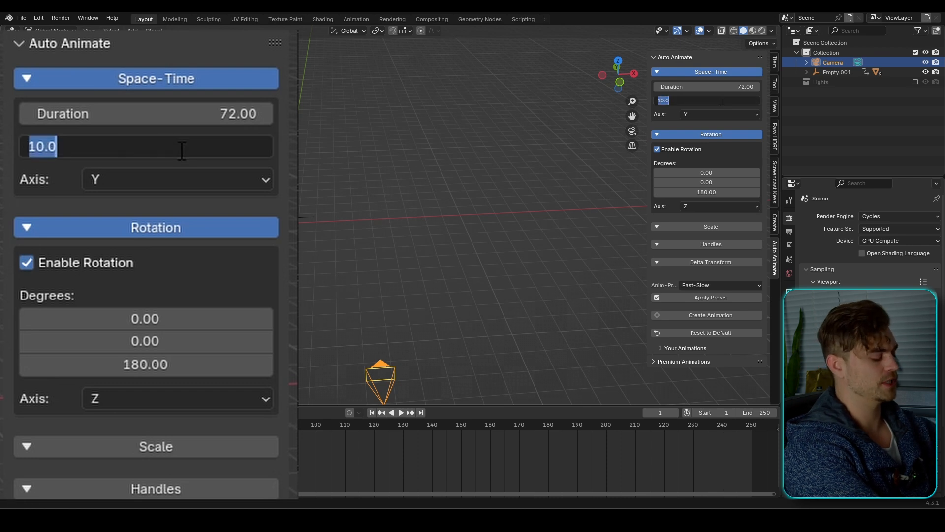
pyautogui.write('0')
pyautogui.press('Return')
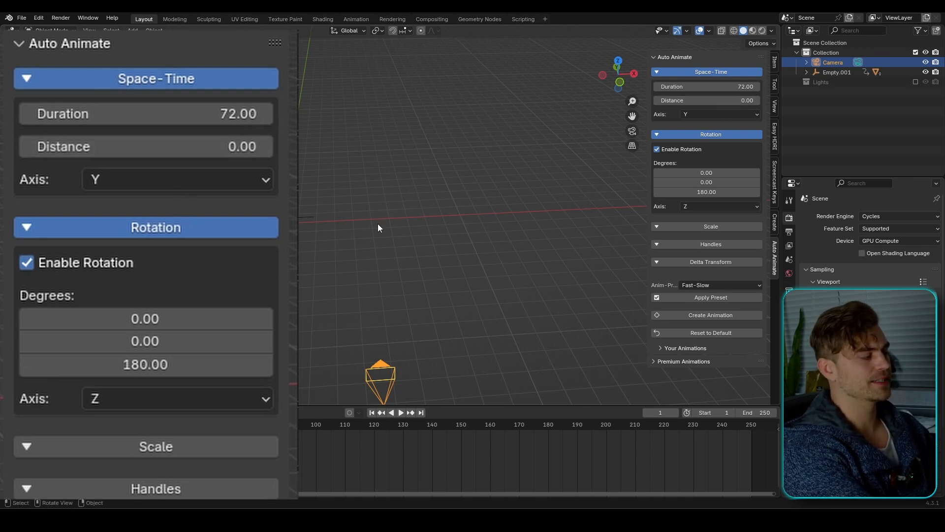
pyautogui.keyDown('shift'); pyautogui.moveTo(377, 223); pyautogui.dragTo(453, 203, button='middle'); pyautogui.keyUp('shift')
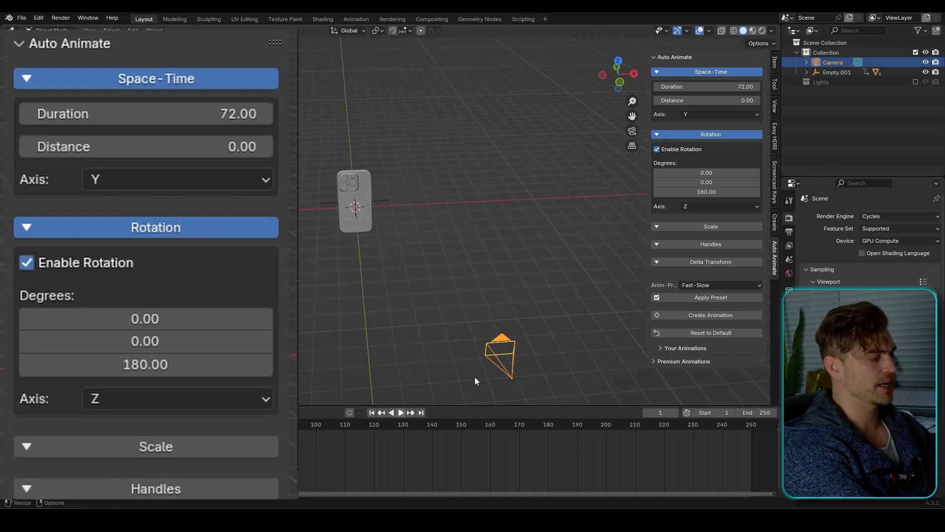
pyautogui.click(710, 315)
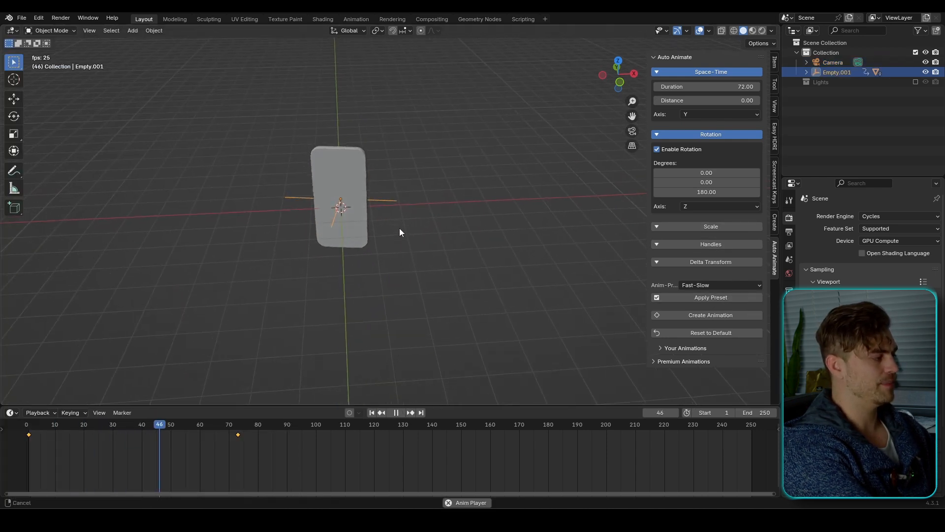
# Step: Stop the playback, set the Z rotation to 630.39 degrees, and play the animation from the first frame
pyautogui.press('space')
pyautogui.moveTo(705, 196); pyautogui.dragTo(929, 196)
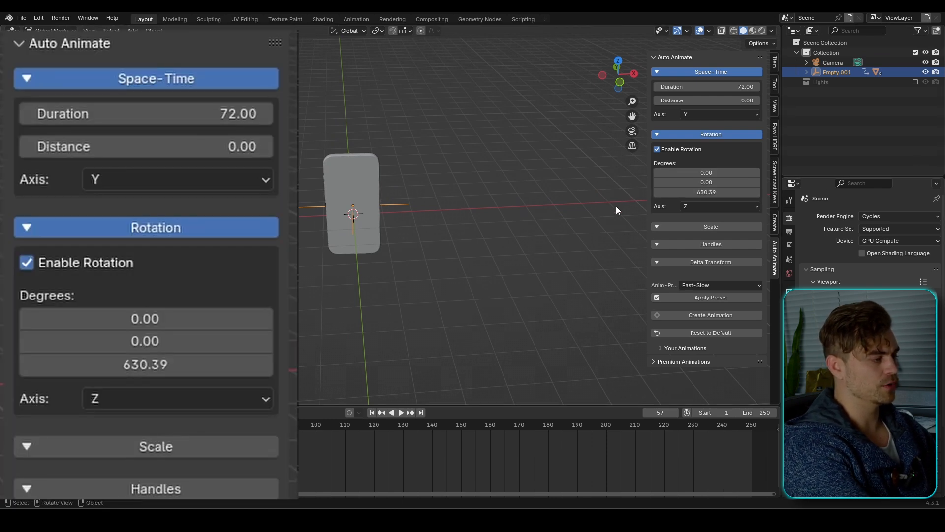
pyautogui.click(372, 413)
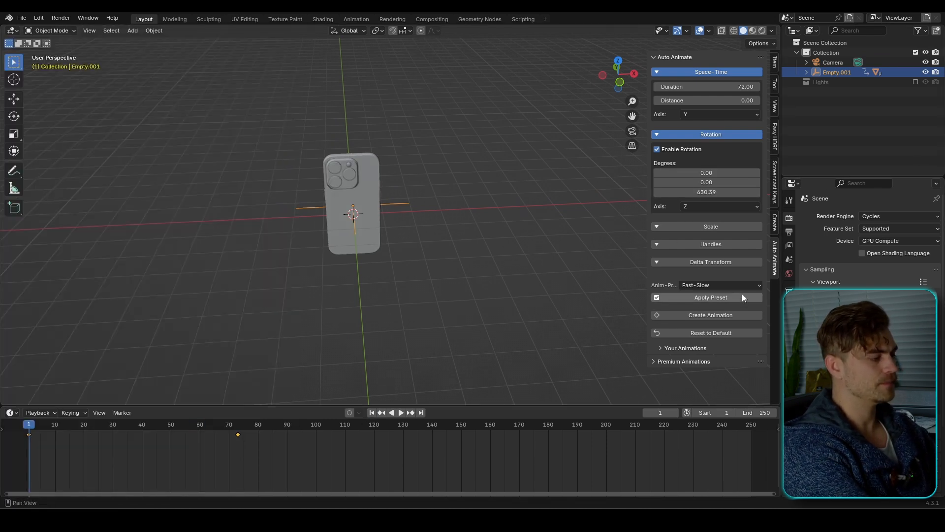
pyautogui.press('space')
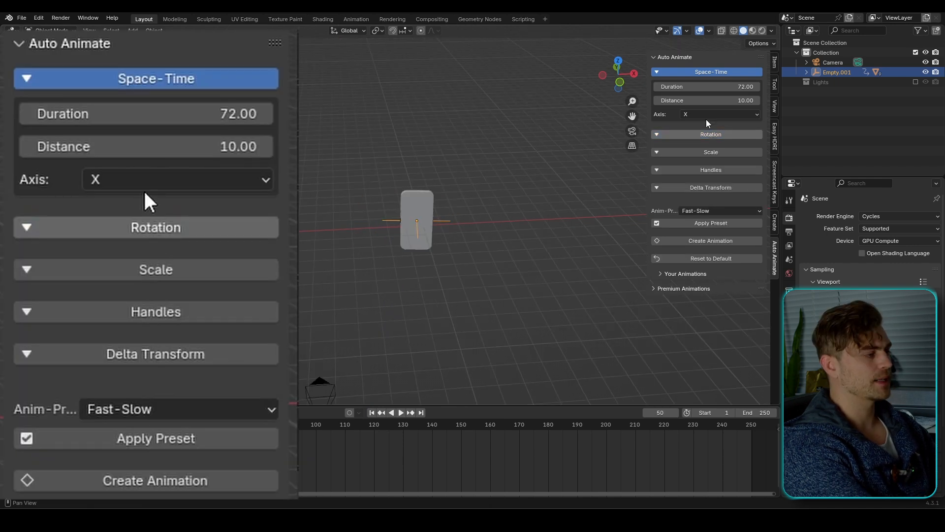
# Step: Collapse the Space-Time settings, expand the Scale settings, and return to the first frame
pyautogui.click(720, 73)
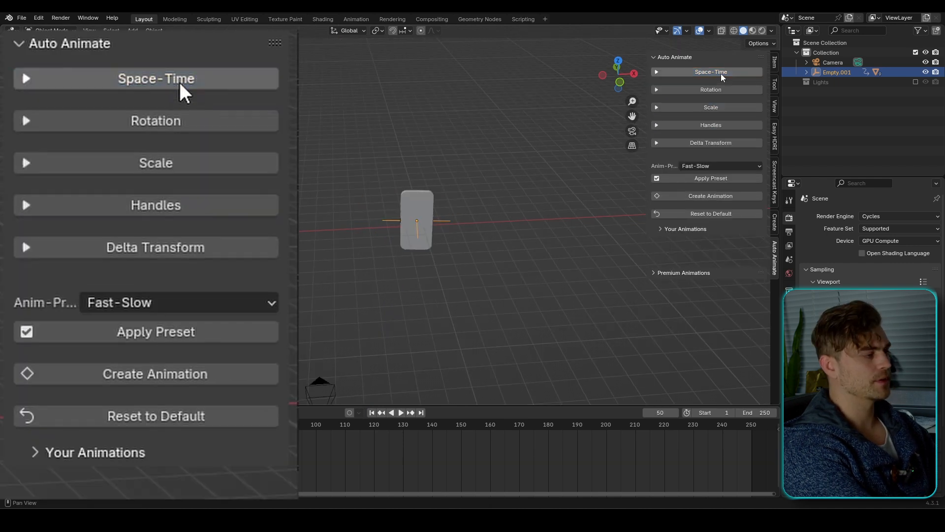
pyautogui.click(714, 108)
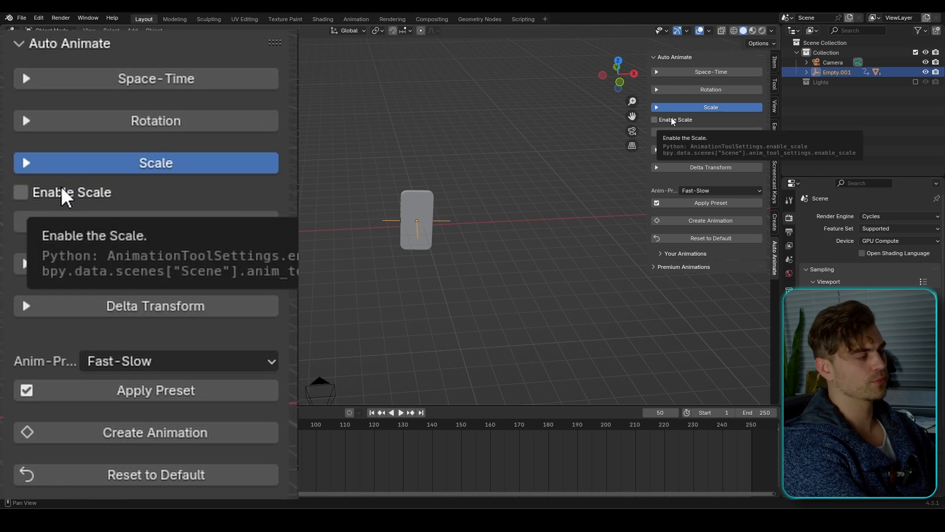
pyautogui.click(372, 412)
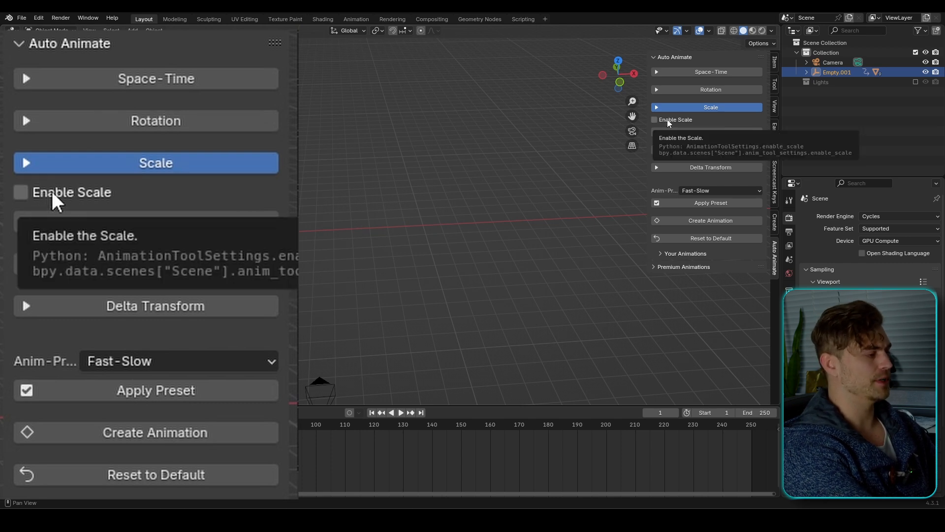
# Step: Enable scaling in the Scale settings and set the scale to 2
pyautogui.click(669, 122)
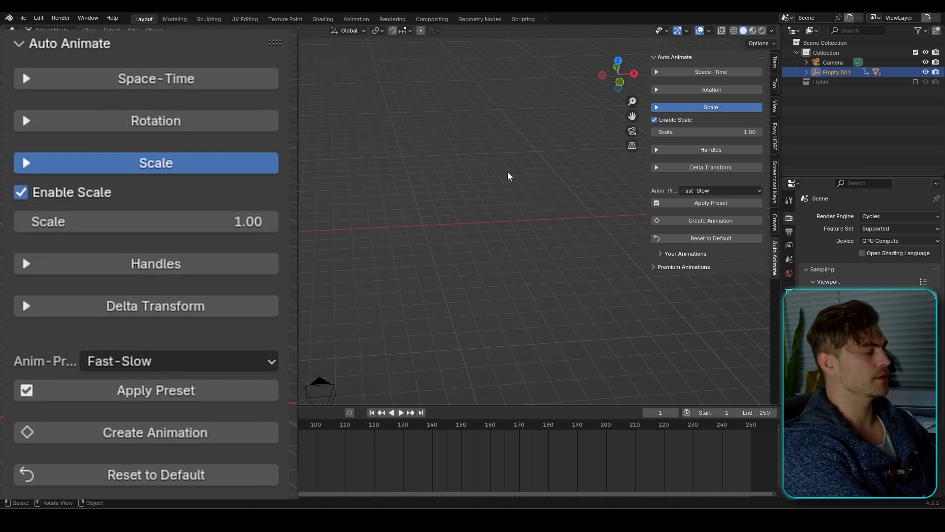
pyautogui.click(699, 132)
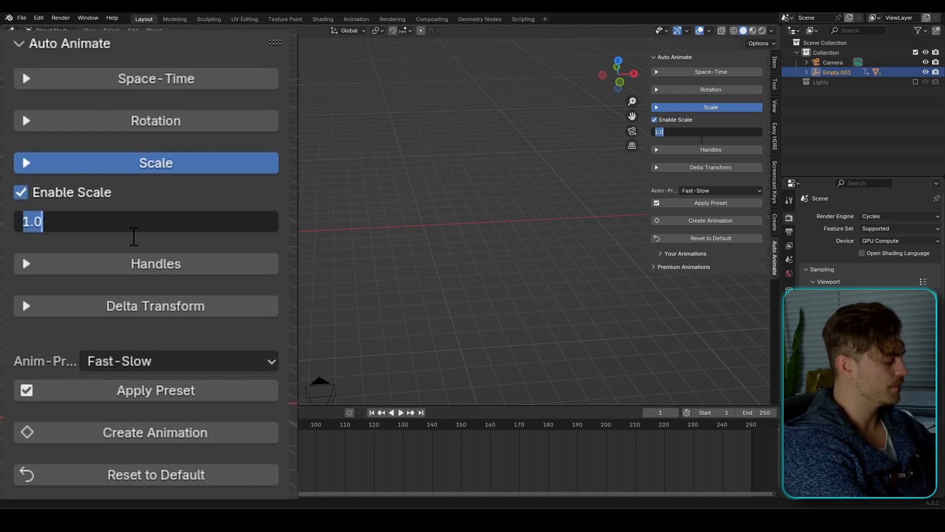
pyautogui.write('2')
pyautogui.press('Return')
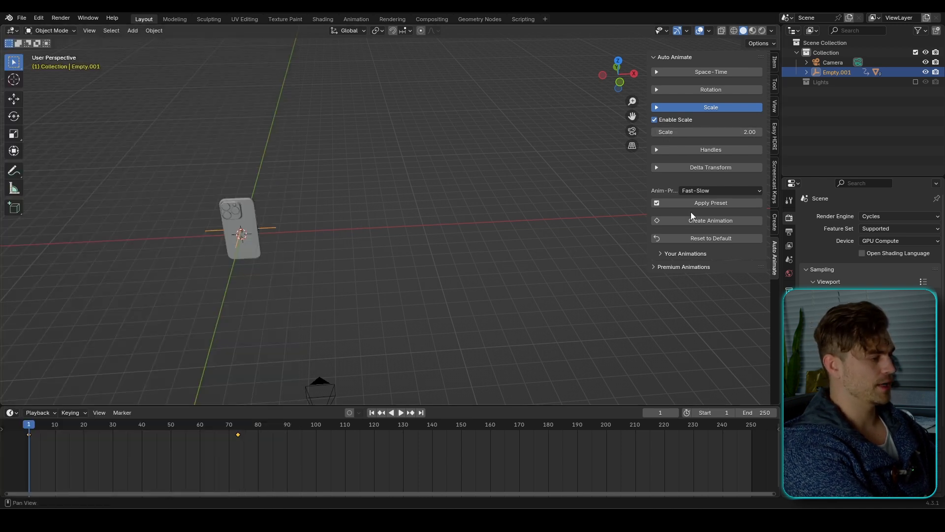
# Step: Play the phone's scaling animation and replay it from the first frame
pyautogui.press('space')
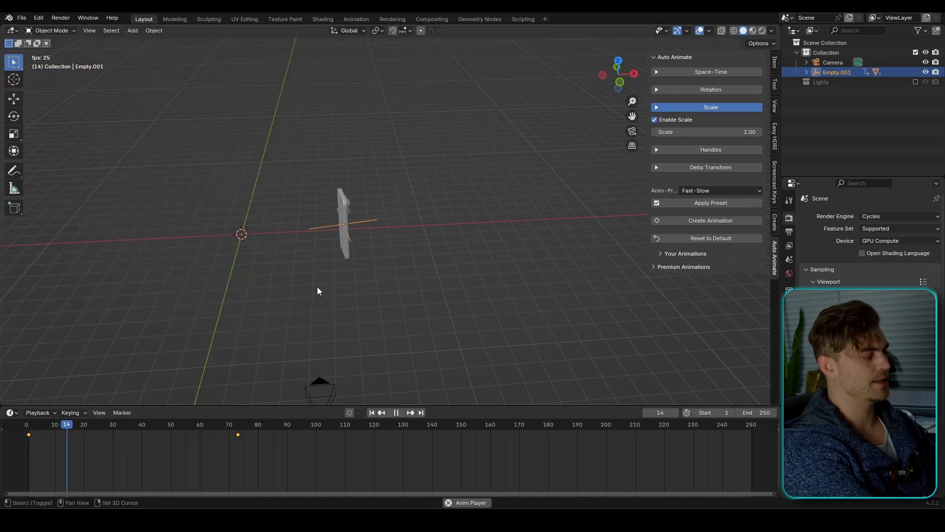
pyautogui.press('space')
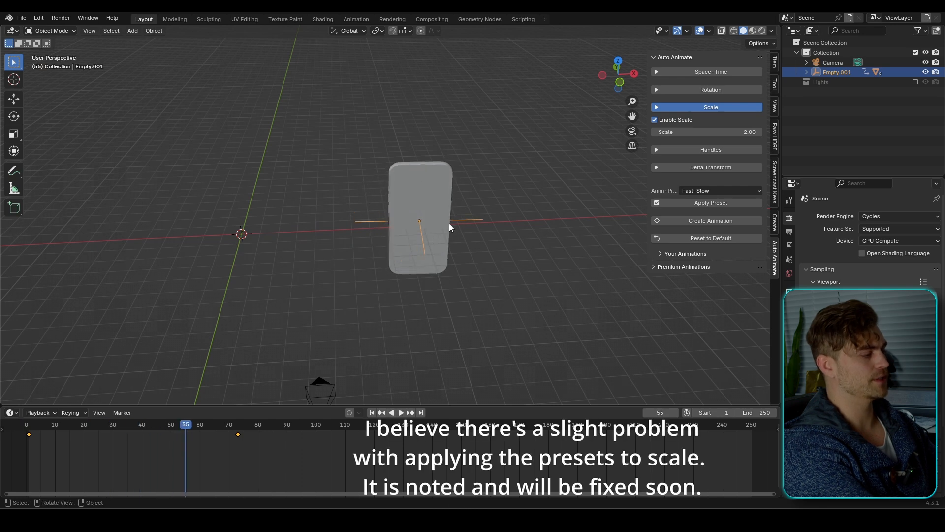
pyautogui.click(371, 413)
pyautogui.press('space')
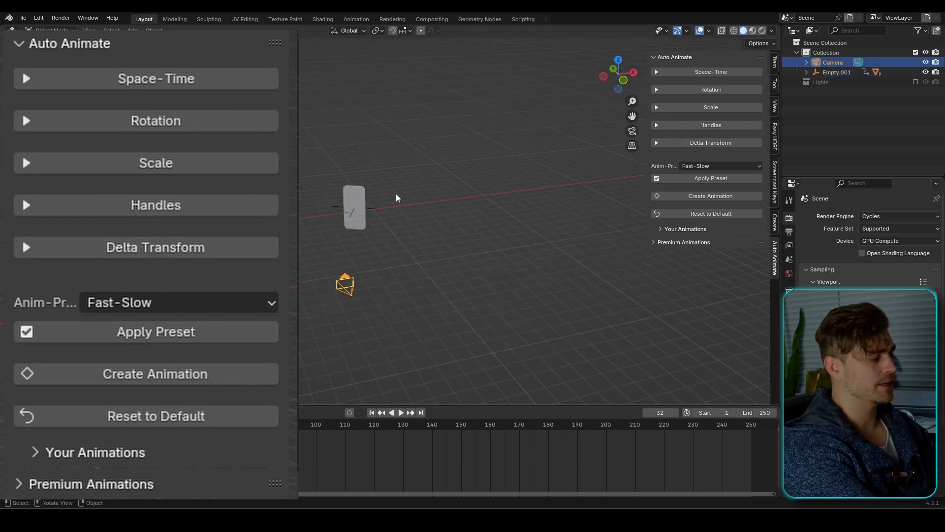
# Step: Select the camera and return to the first frame
pyautogui.moveTo(397, 198); pyautogui.dragTo(475, 241, button='middle')
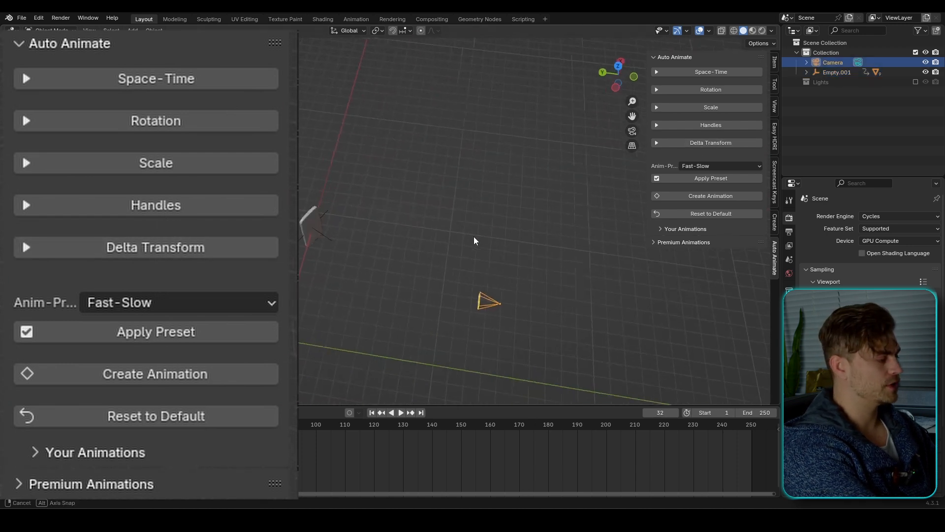
pyautogui.keyDown('shift'); pyautogui.moveTo(474, 281); pyautogui.dragTo(464, 259, button='middle'); pyautogui.keyUp('shift')
pyautogui.click(431, 302)
pyautogui.click(457, 257)
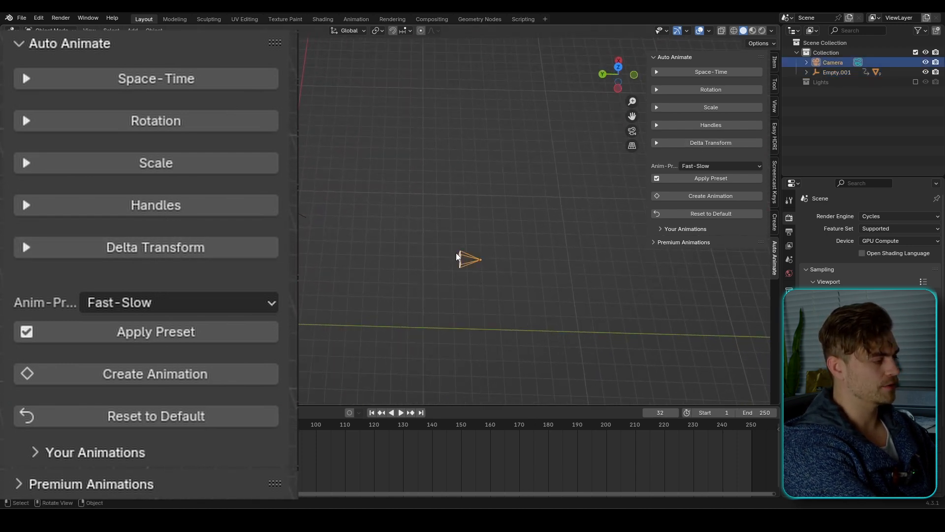
pyautogui.click(371, 412)
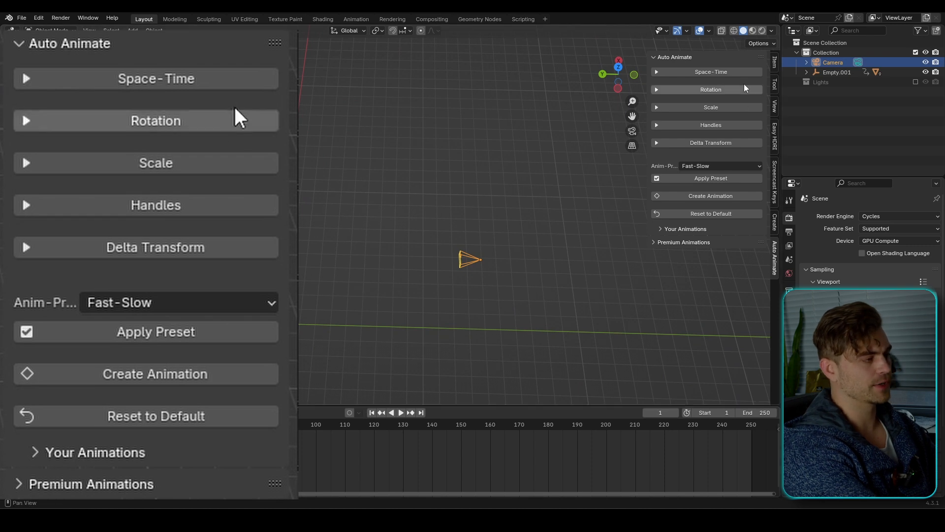
# Step: Set the camera's Space-Time duration to 48, distance to 5, and axis to Y
pyautogui.click(729, 73)
pyautogui.click(733, 86)
pyautogui.write('48')
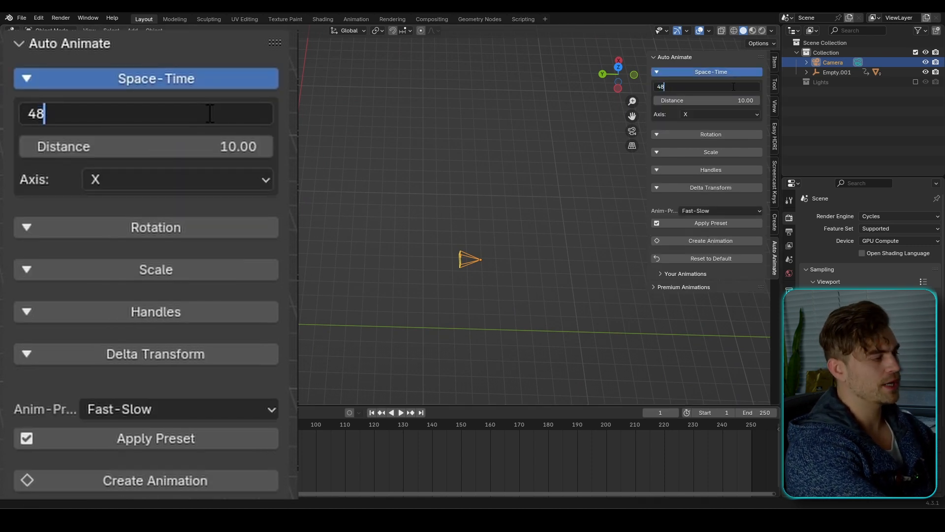
pyautogui.press('Return')
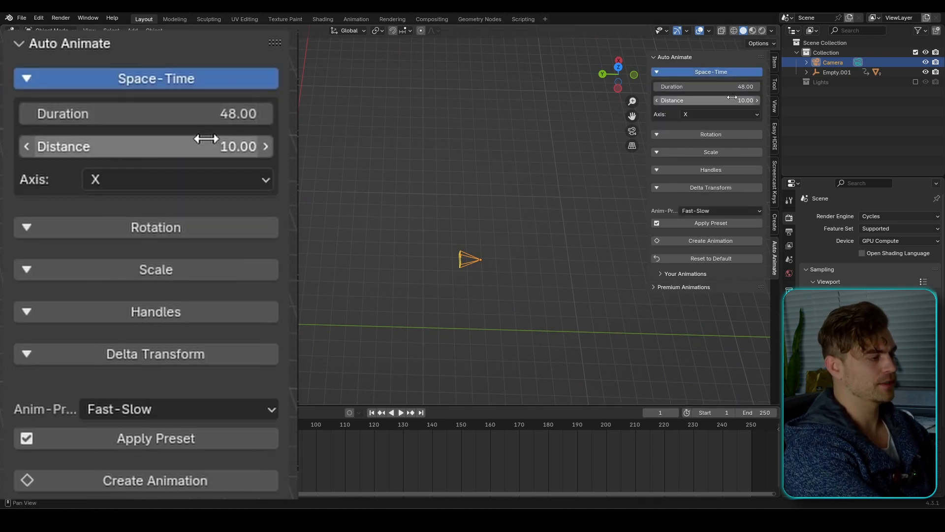
pyautogui.click(732, 100)
pyautogui.write('5')
pyautogui.press('Return')
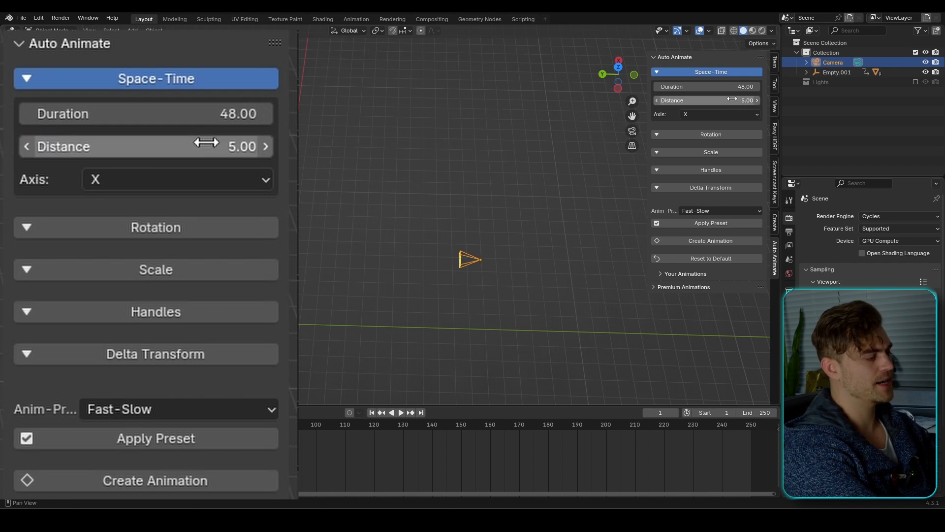
pyautogui.click(702, 114)
pyautogui.click(710, 136)
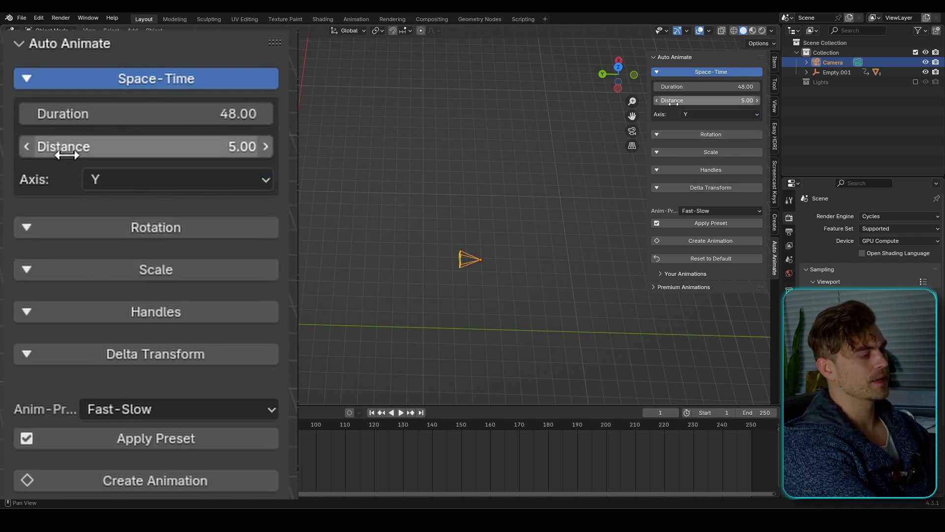
# Step: Disable rotation and create the camera animation with the Fast-Slow preset applied
pyautogui.click(710, 137)
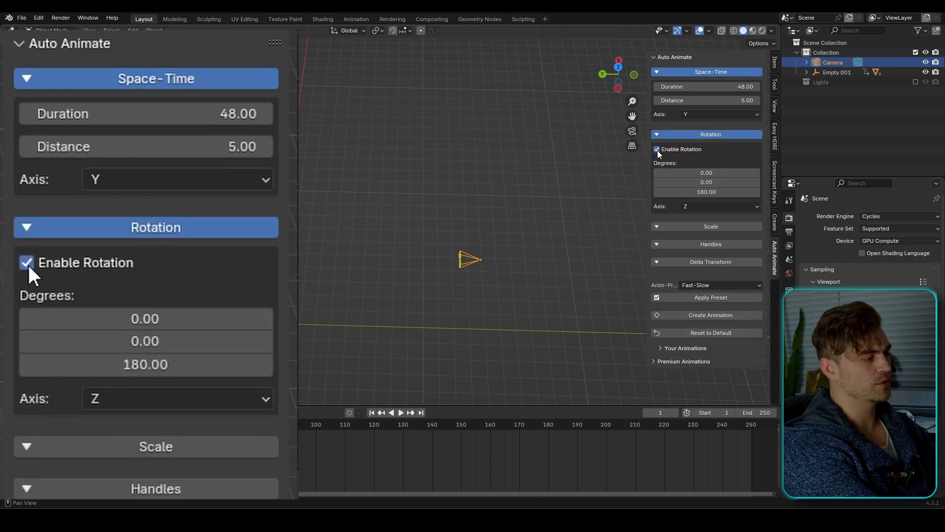
pyautogui.click(657, 149)
pyautogui.click(695, 135)
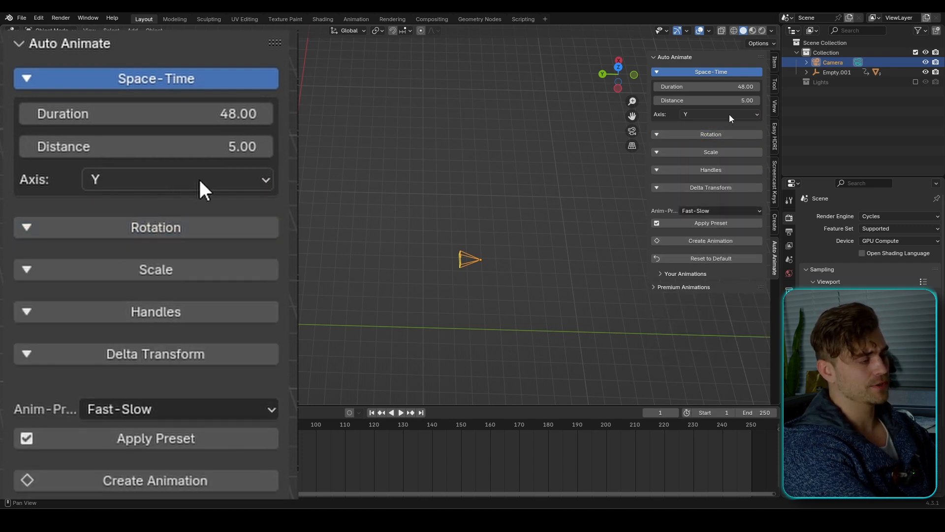
pyautogui.click(721, 223)
pyautogui.click(721, 241)
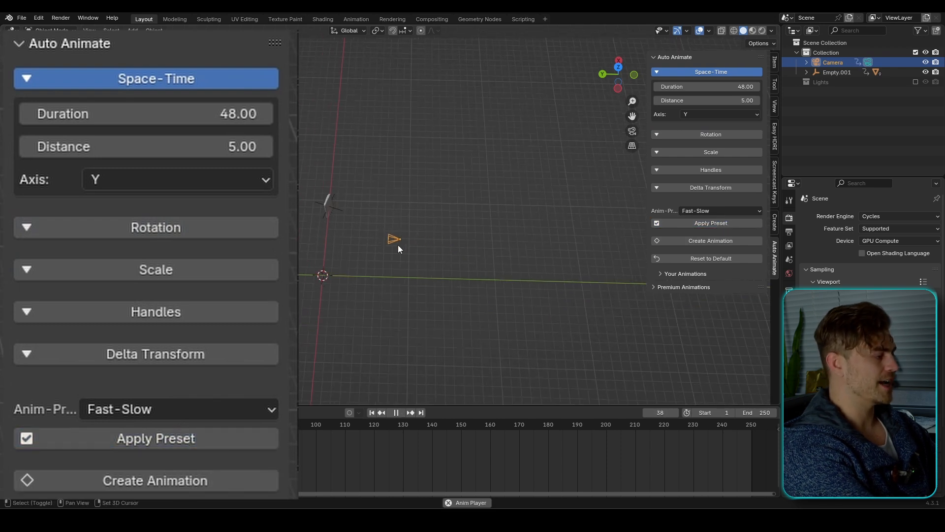
# Step: Stop the playback, replay the animation from the first frame through the camera view, and return to the first frame
pyautogui.press('space')
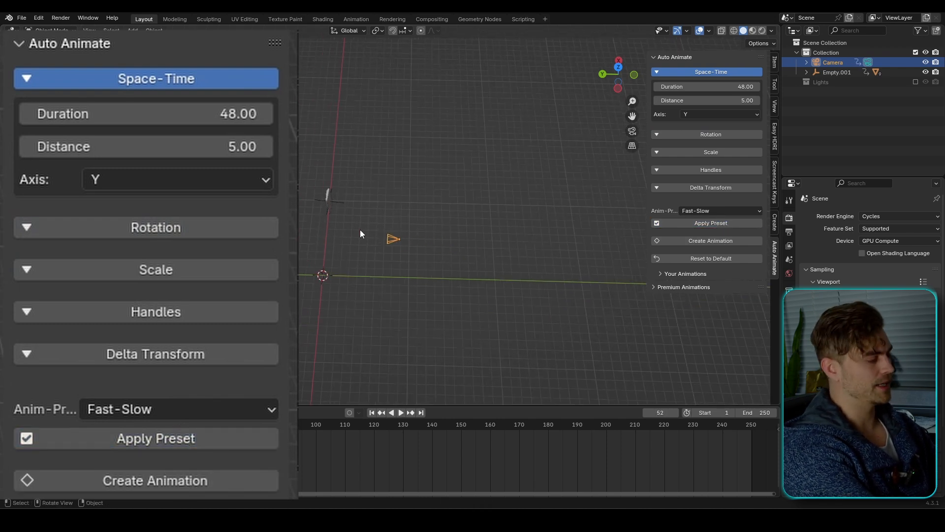
pyautogui.click(372, 412)
pyautogui.press('KP_0')
pyautogui.press('space')
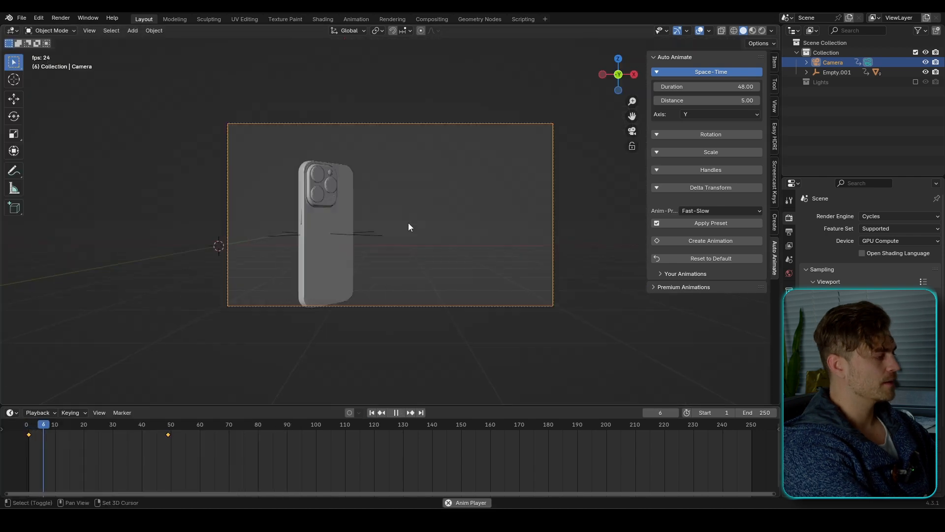
pyautogui.press('space')
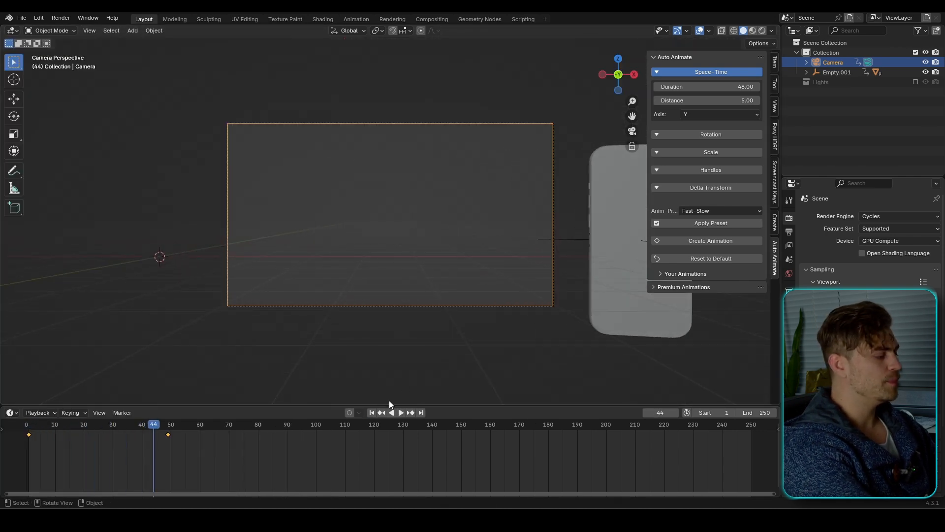
pyautogui.click(372, 412)
# Step: Try moving the camera farther from the phone along Y and playing its regenerated animation
pyautogui.moveTo(358, 269); pyautogui.dragTo(316, 252, button='middle')
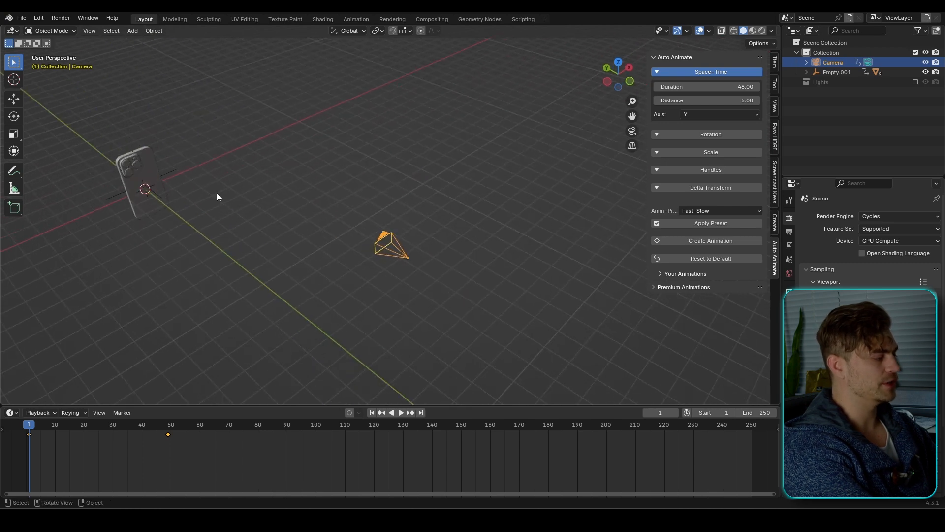
pyautogui.moveTo(218, 193); pyautogui.dragTo(392, 255, button='middle')
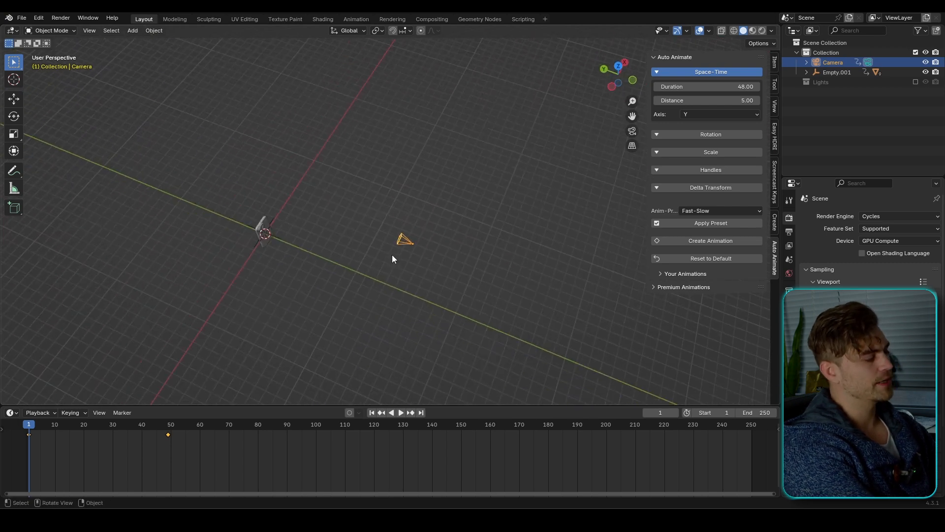
pyautogui.press('g')
pyautogui.press('y')
pyautogui.click(481, 312)
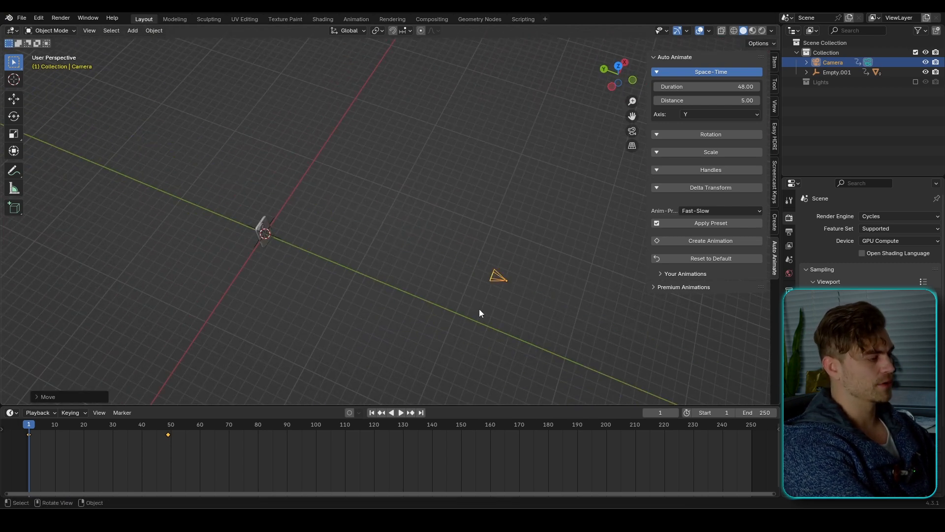
pyautogui.click(727, 222)
pyautogui.press('space')
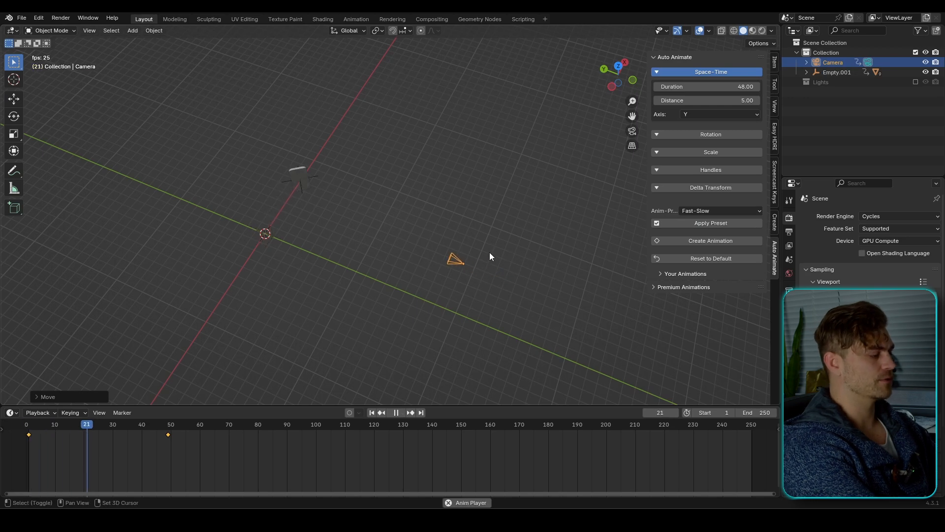
pyautogui.click(372, 413)
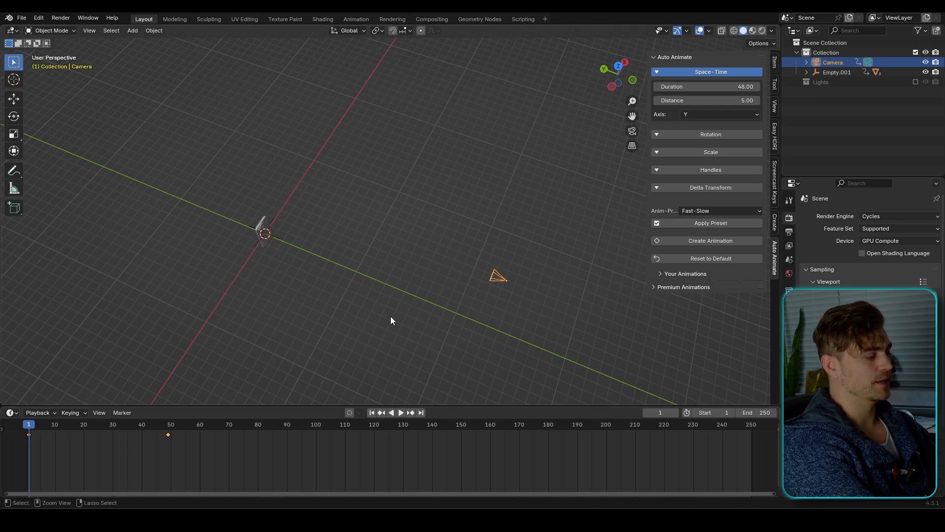
pyautogui.hotkey('ctrl', 'z')
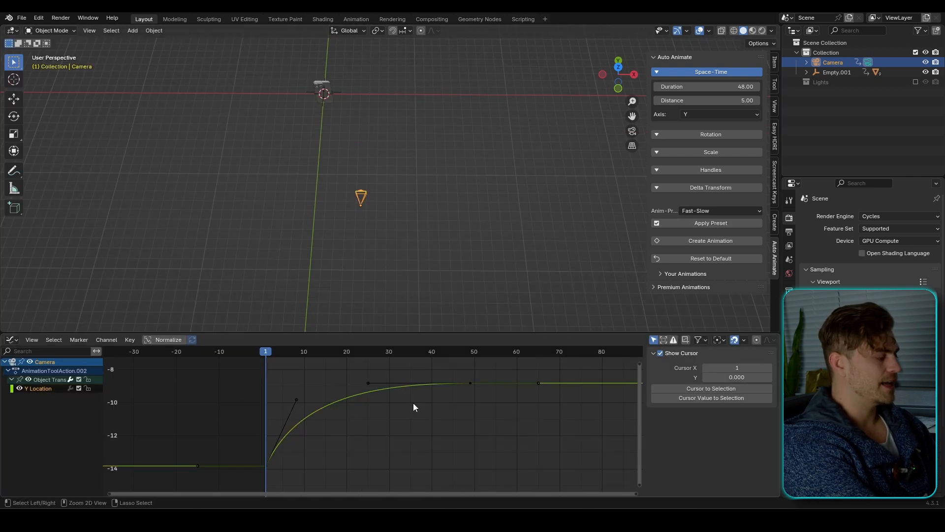
# Step: Select the camera's Y Location curve in the graph editor and expand the Delta Transform settings
pyautogui.click(412, 403)
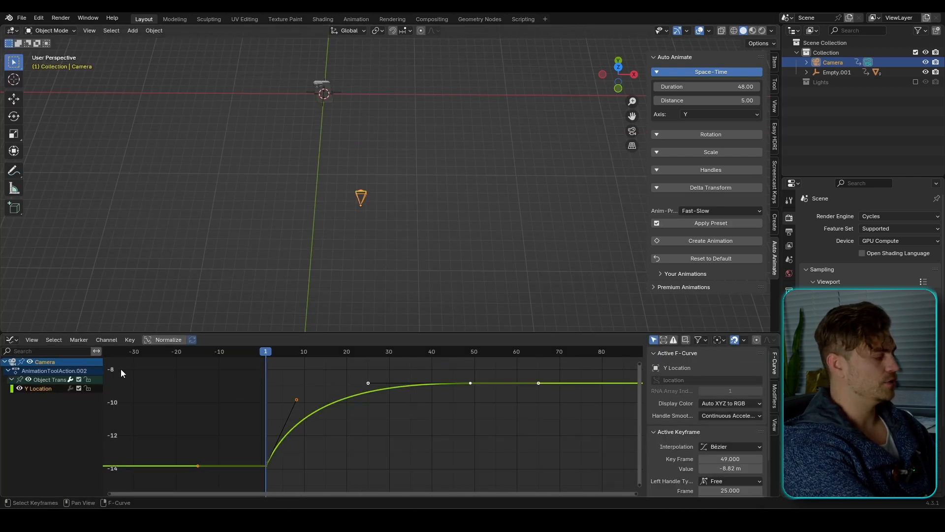
pyautogui.click(709, 186)
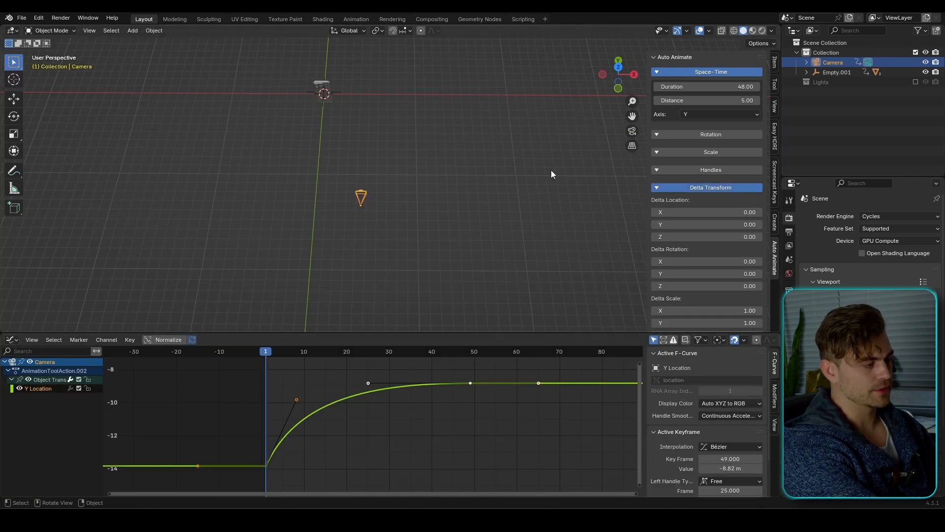
# Step: Try camera delta location offsets of 1.98 in X, -4.80 in Y and -1.38 in Z, plus a delta rotation
pyautogui.moveTo(476, 202); pyautogui.dragTo(546, 212, button='middle')
pyautogui.moveTo(709, 212); pyautogui.dragTo(689, 237)
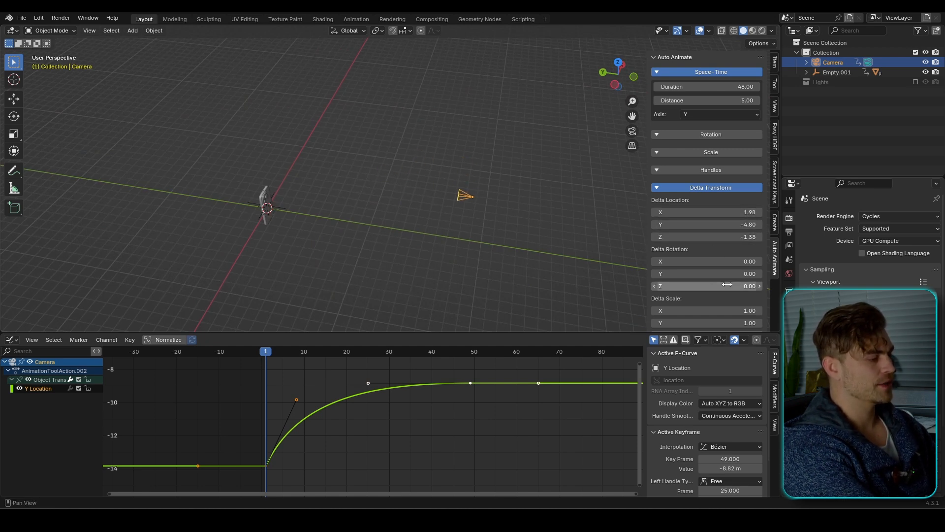
pyautogui.moveTo(709, 286); pyautogui.dragTo(727, 278)
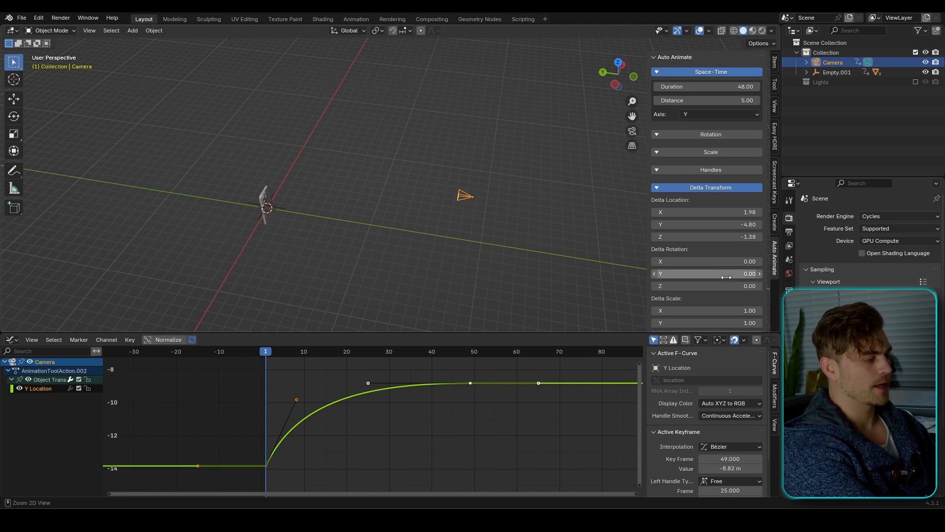
pyautogui.hotkey('ctrl', 'z')
pyautogui.hotkey('ctrl', 'z')
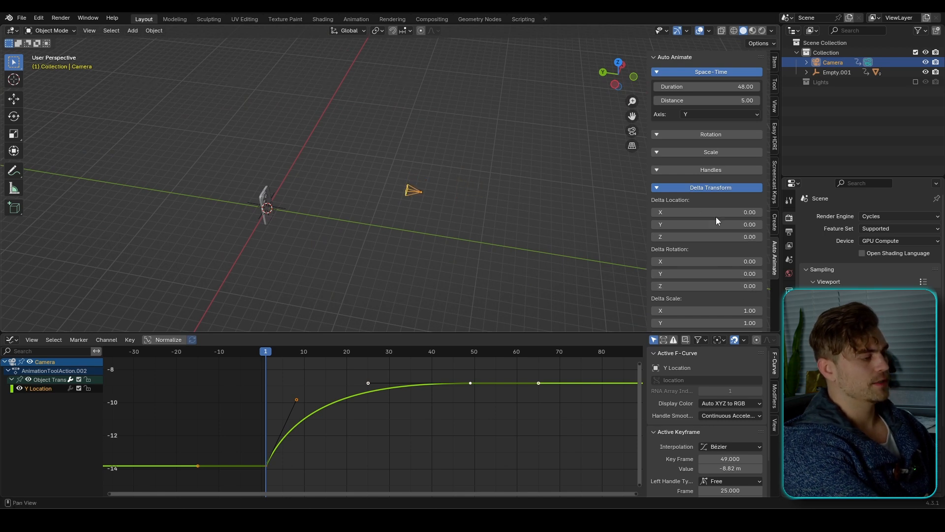
# Step: Set the camera's delta scale to 1.42 on all three axes and collapse the Delta Transform settings
pyautogui.scroll(-2, 728, 260)
pyautogui.moveTo(727, 270); pyautogui.dragTo(746, 295)
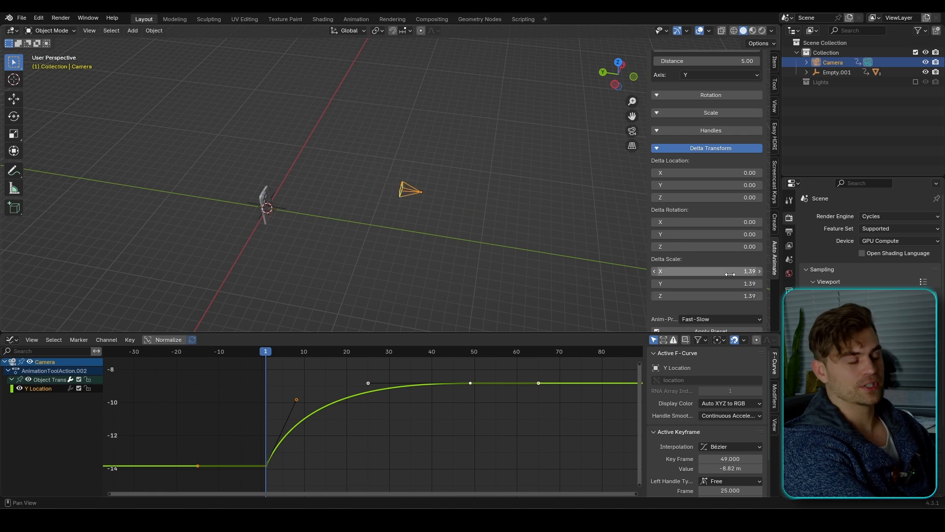
pyautogui.scroll(3, 380, 223)
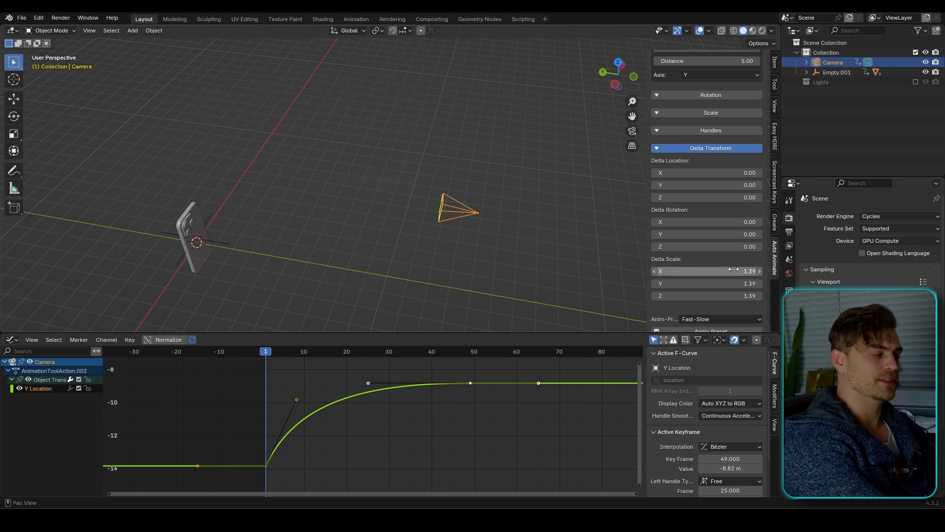
pyautogui.moveTo(734, 271)
pyautogui.keyDown('alt'); pyautogui.mouseDown()
pyautogui.moveTo(744, 270)
pyautogui.moveTo(733, 270)
pyautogui.mouseUp(); pyautogui.keyUp('alt')
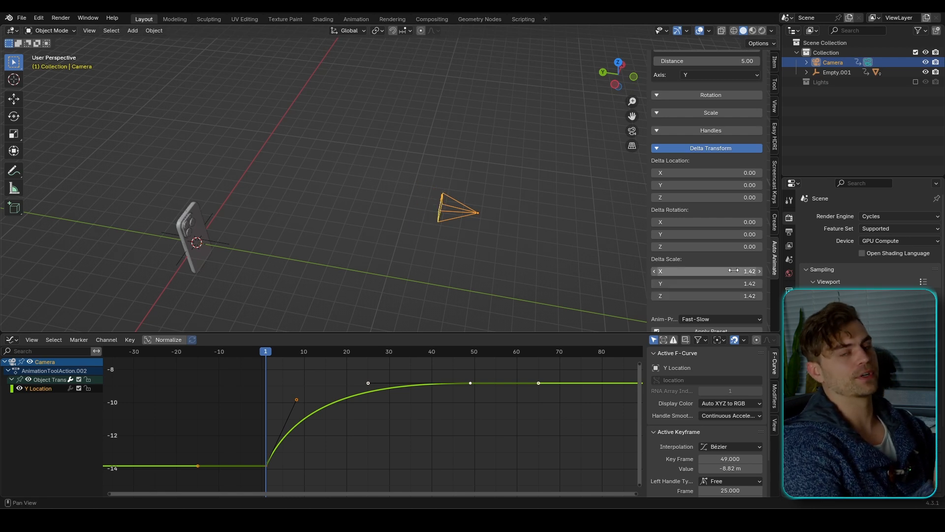
pyautogui.click(728, 148)
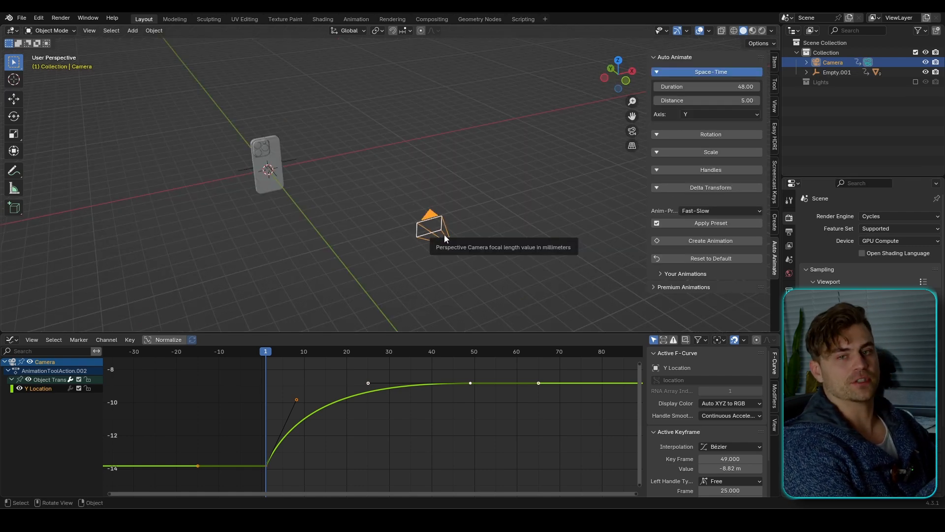
pyautogui.moveTo(445, 238); pyautogui.dragTo(420, 262, button='middle')
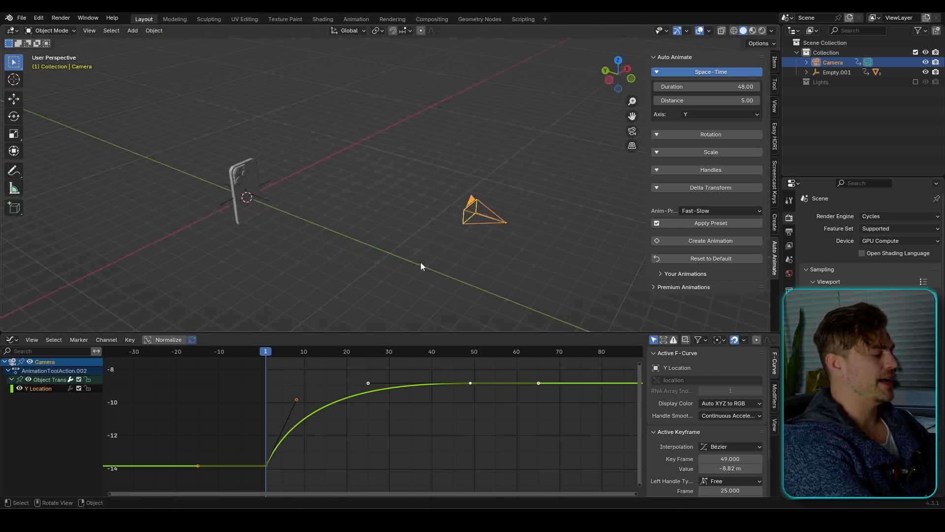
# Step: Play the camera's animation and set the current frame to 6
pyautogui.moveTo(388, 197); pyautogui.dragTo(461, 228, button='middle')
pyautogui.press('space')
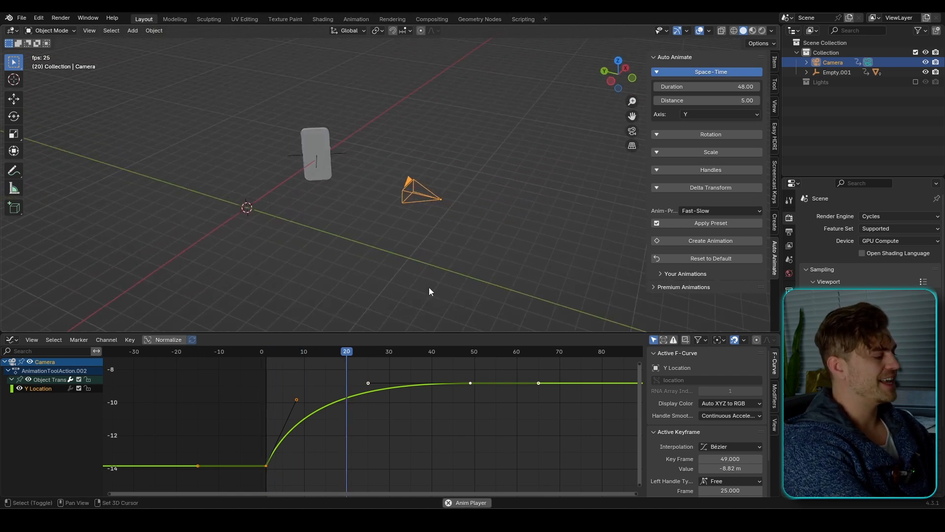
pyautogui.moveTo(399, 350); pyautogui.dragTo(287, 350)
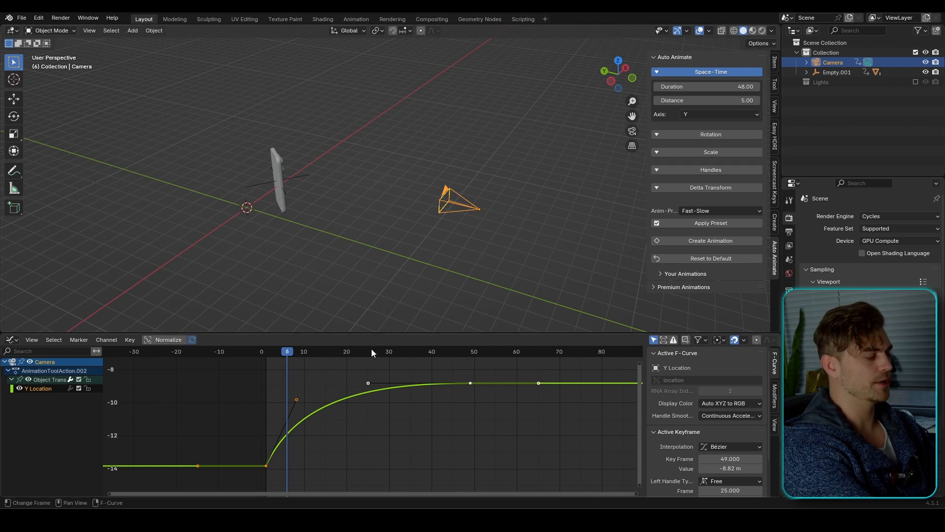
# Step: Select the first keyframe's outgoing handle on the Y Location curve and, with the Handles settings expanded, regenerate the animation from frame 6
pyautogui.moveTo(344, 372); pyautogui.dragTo(276, 416)
pyautogui.press('g')
pyautogui.click(297, 397)
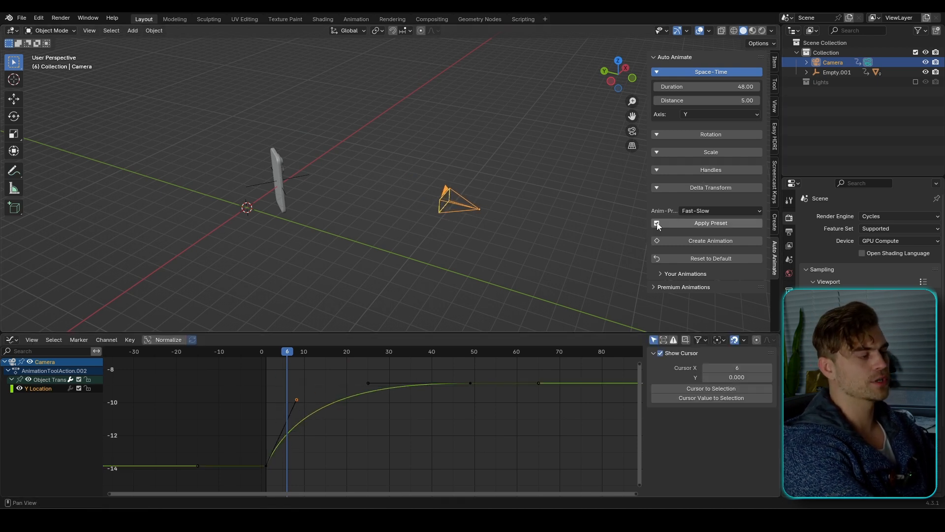
pyautogui.click(707, 170)
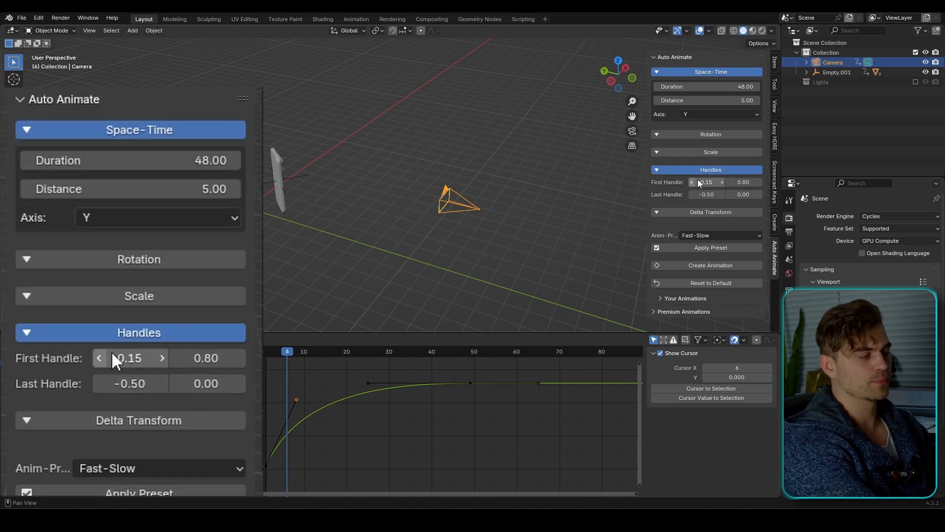
pyautogui.click(719, 264)
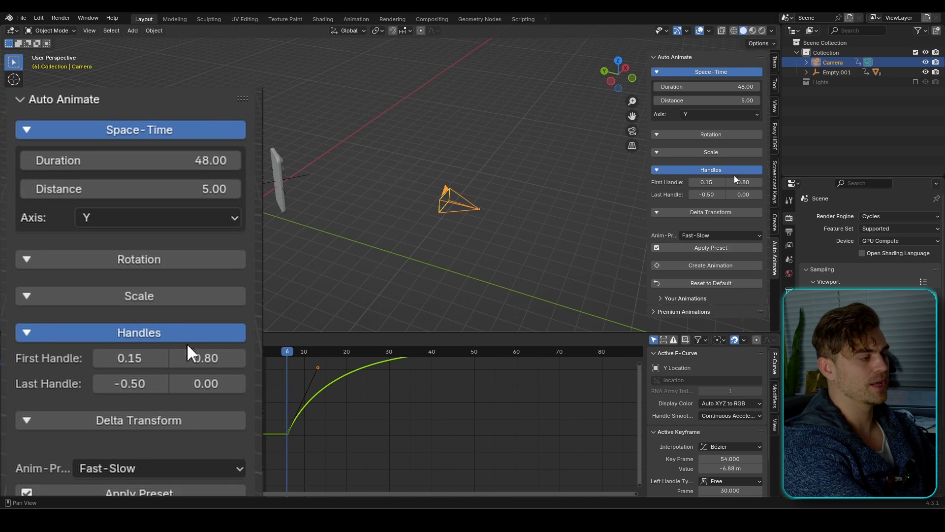
# Step: Try the Ease Out preset on the camera's Y Location animation
pyautogui.click(721, 236)
pyautogui.click(713, 269)
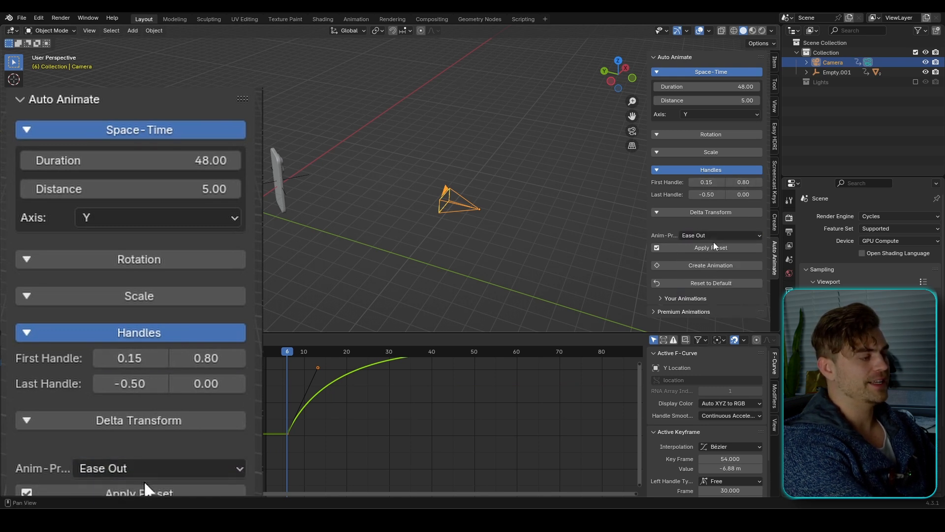
pyautogui.click(711, 246)
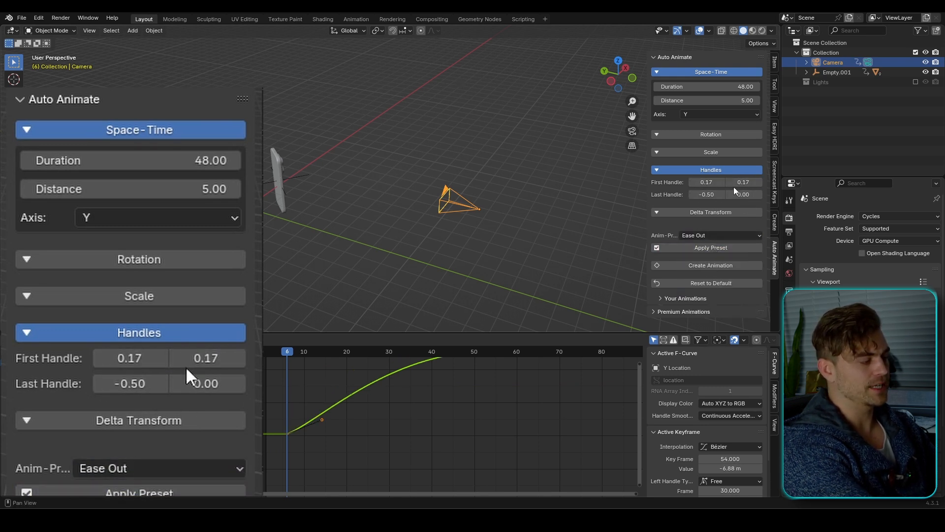
pyautogui.moveTo(489, 395); pyautogui.dragTo(471, 435, button='middle')
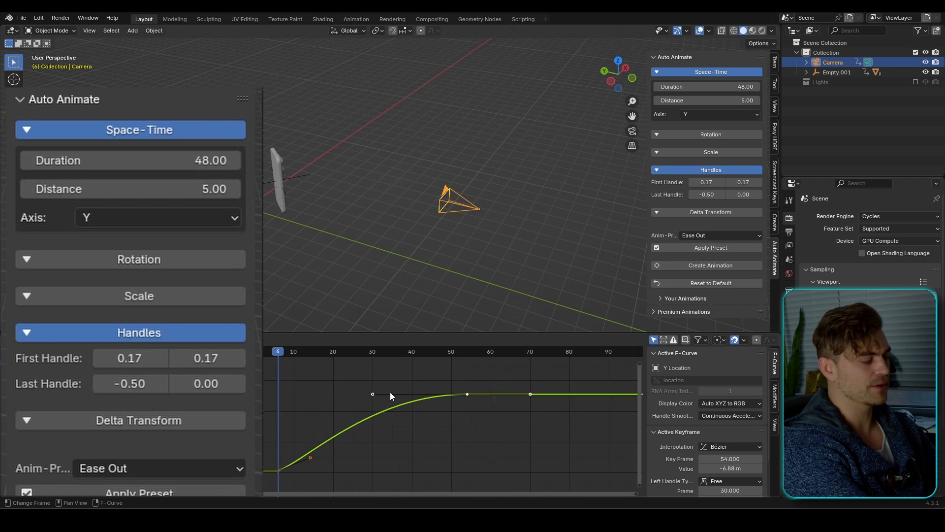
# Step: Try the Linear preset, and restore the camera's animation to the Fast-Slow preset
pyautogui.click(718, 236)
pyautogui.click(716, 247)
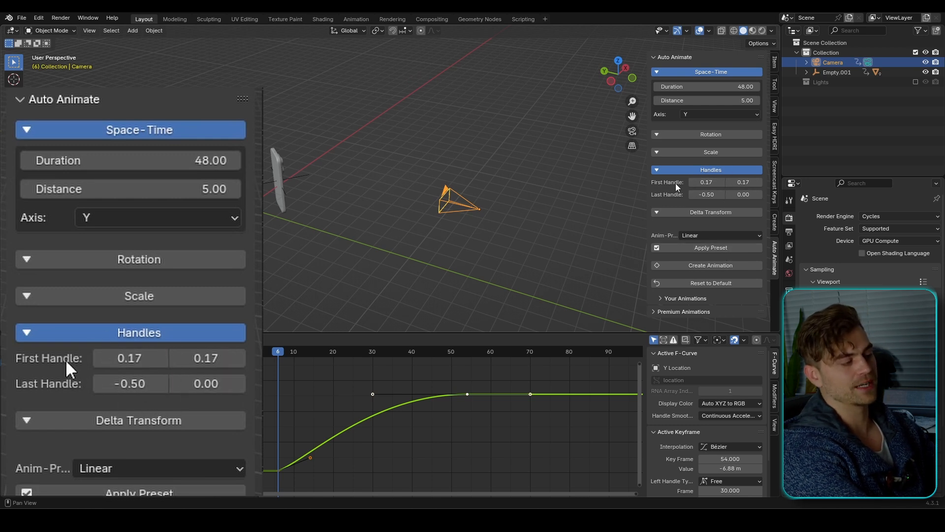
pyautogui.click(705, 248)
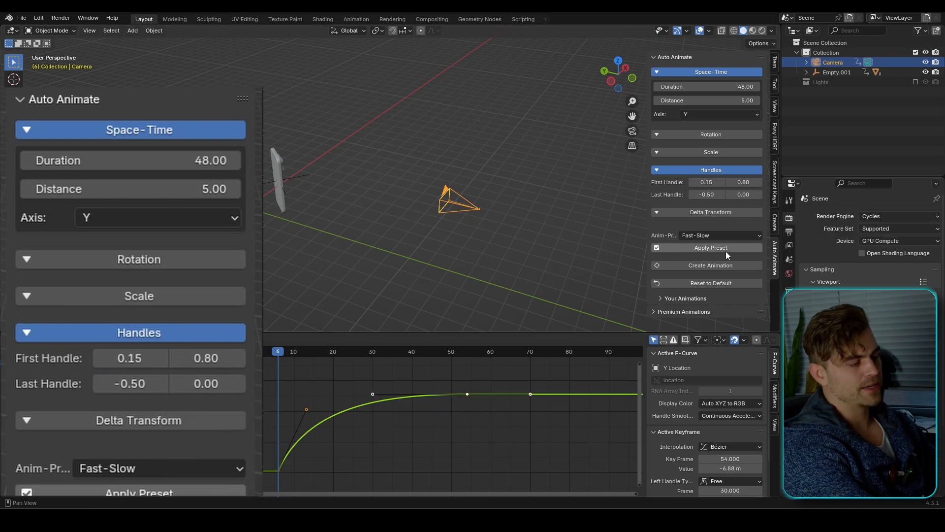
# Step: Regenerate the camera's Fast-Slow animation starting at frame 30 and frame the whole curve
pyautogui.click(372, 355)
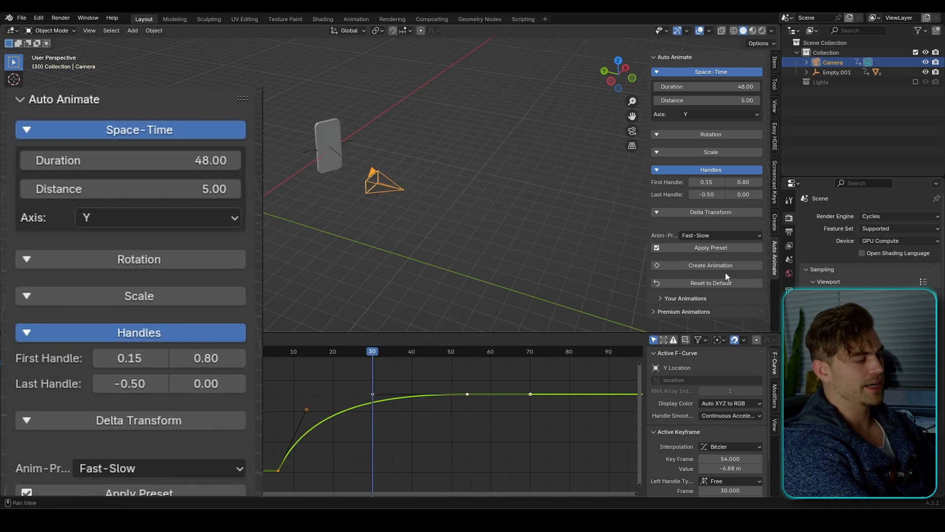
pyautogui.click(711, 265)
pyautogui.press('Home')
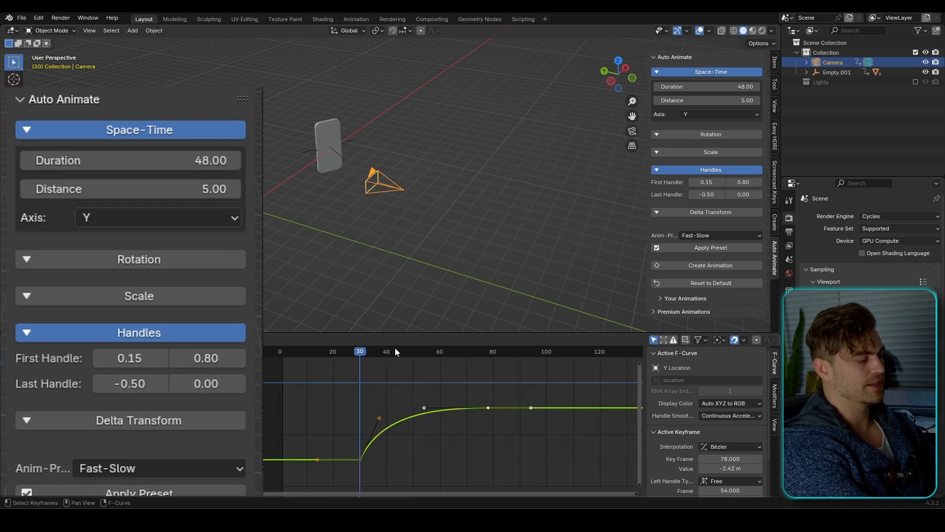
# Step: Set the current frame to 61 and regenerate the camera's animation from there
pyautogui.moveTo(447, 349); pyautogui.dragTo(442, 353)
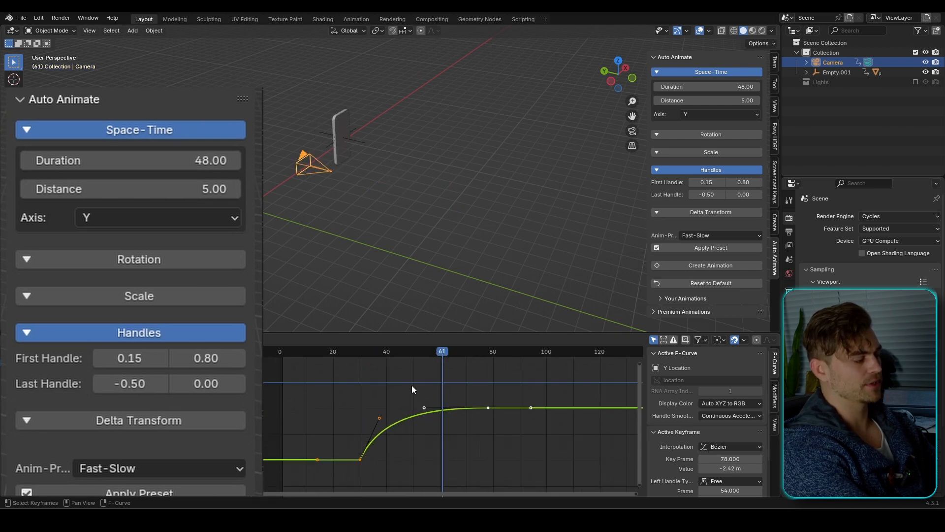
pyautogui.moveTo(412, 389); pyautogui.dragTo(349, 400, button='middle')
pyautogui.click(699, 265)
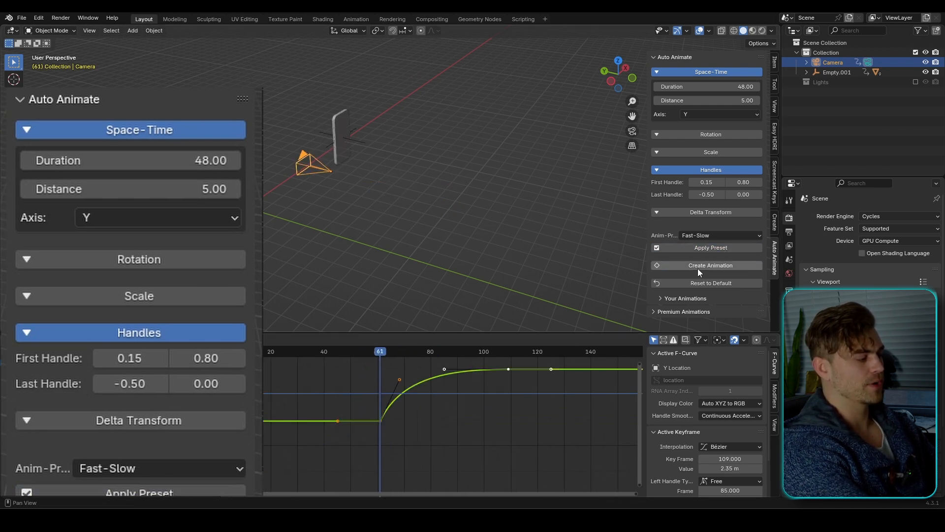
pyautogui.moveTo(499, 342); pyautogui.dragTo(481, 364, button='middle')
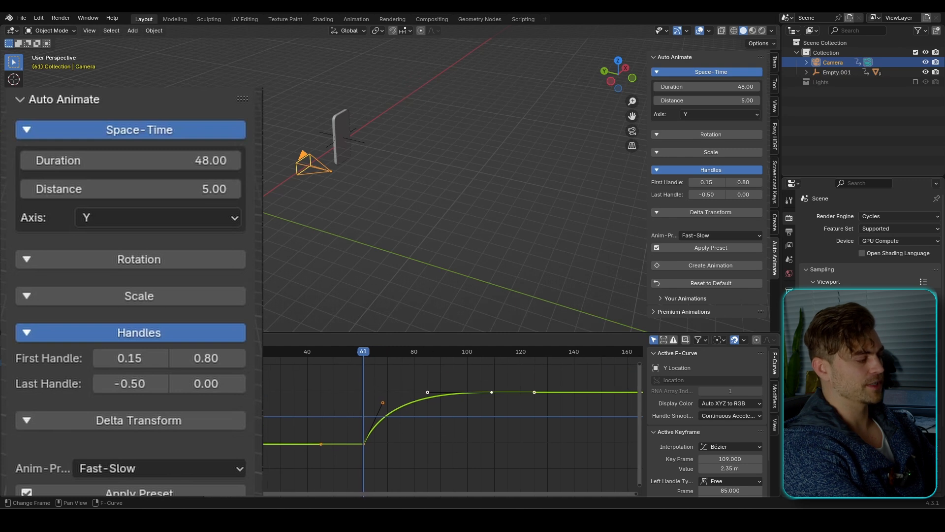
# Step: Return to frame 1 and reapply the Fast-Slow preset so the camera's animation starts there
pyautogui.hotkey('shift', 'Left')
pyautogui.click(710, 249)
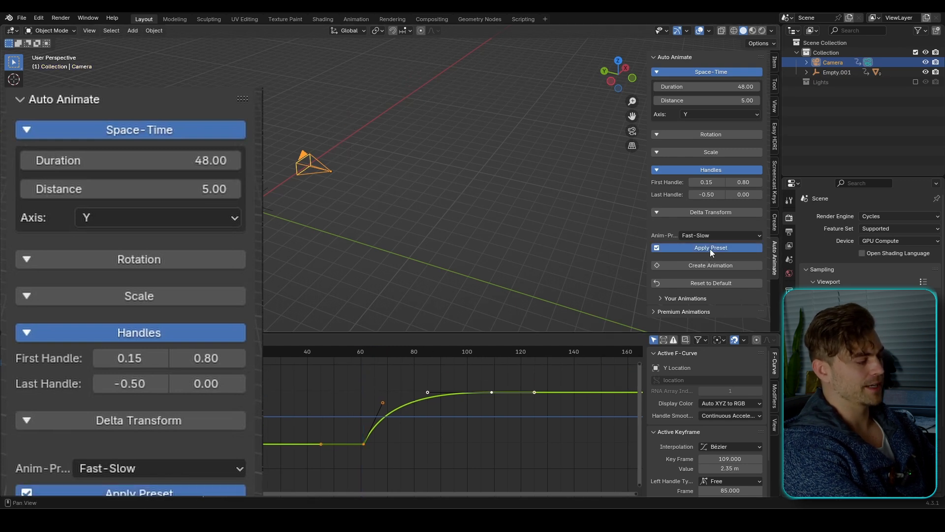
pyautogui.moveTo(294, 415); pyautogui.dragTo(368, 409, button='middle')
pyautogui.scroll(5, 306, 398)
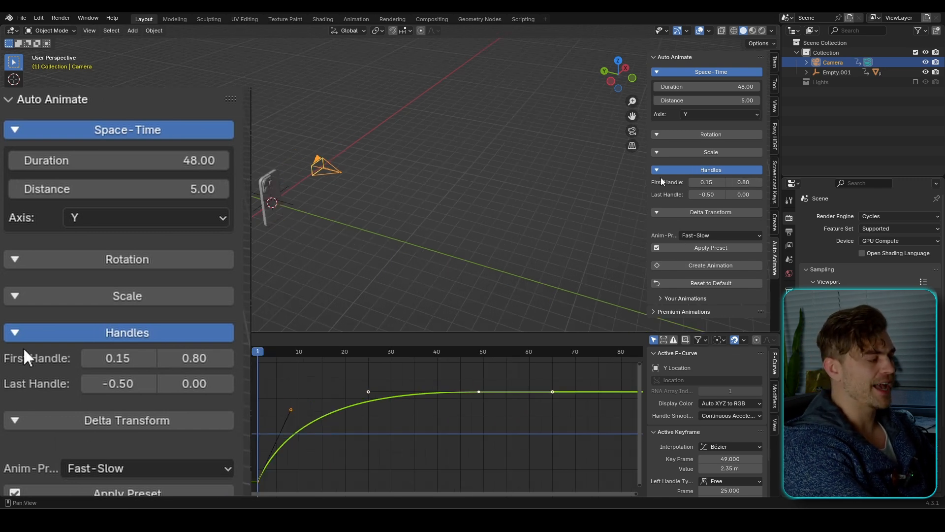
# Step: Try 0.30 as the first handle's second value, and reset the handles by reapplying the Fast-Slow preset
pyautogui.scroll(2, 335, 223)
pyautogui.click(290, 408)
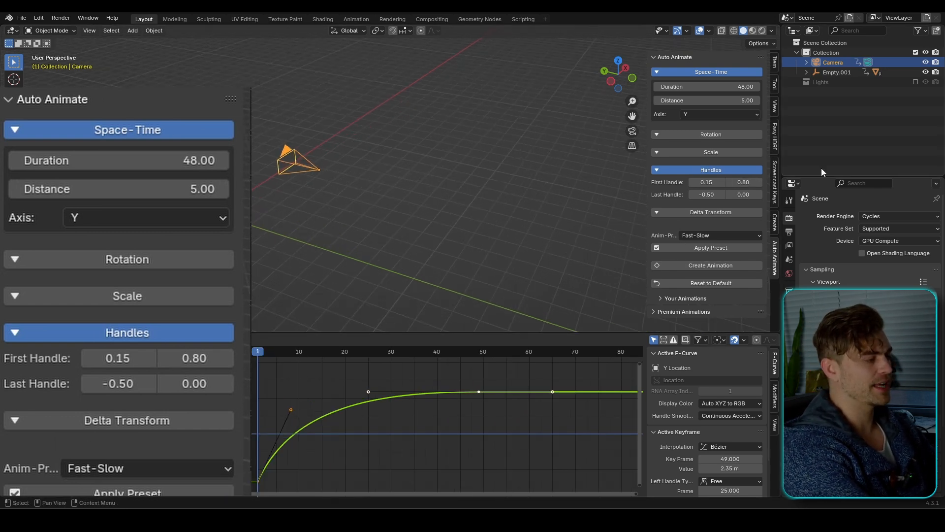
pyautogui.moveTo(743, 182)
pyautogui.mouseDown()
pyautogui.moveTo(728, 182)
pyautogui.moveTo(744, 182)
pyautogui.mouseUp()
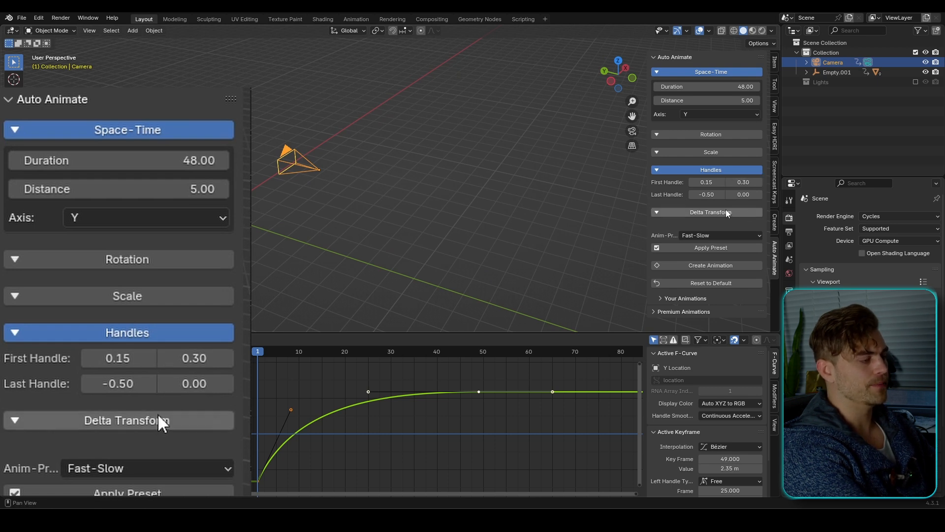
pyautogui.click(714, 246)
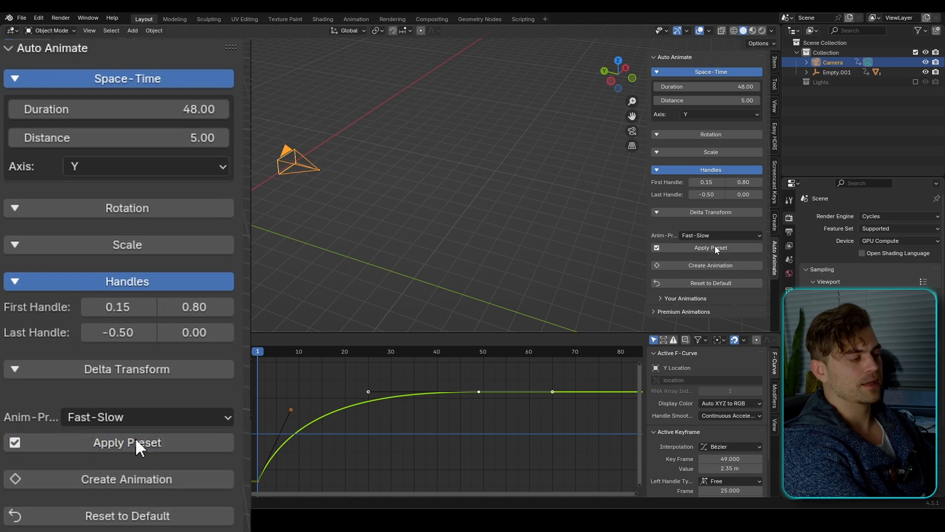
# Step: Set the first handle's second value to 0.3 and regenerate the camera's animation
pyautogui.click(743, 183)
pyautogui.write('0.3')
pyautogui.press('Return')
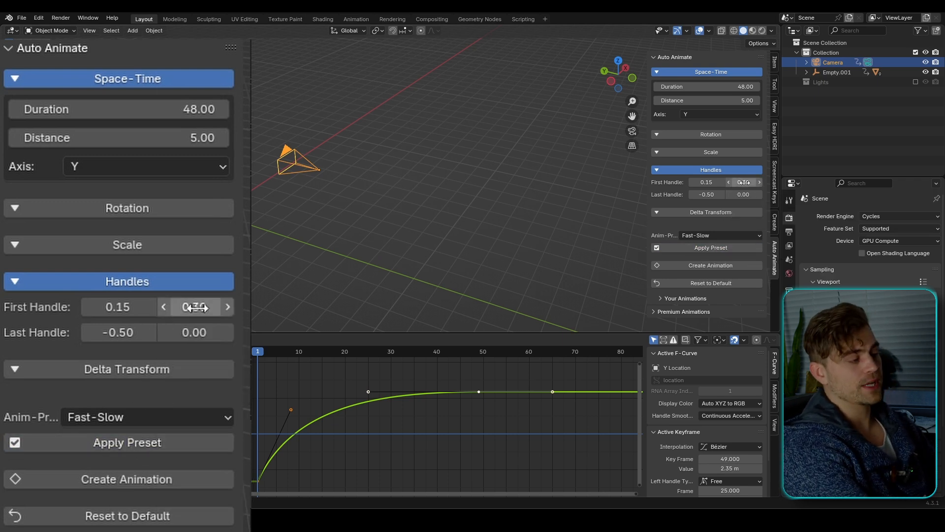
pyautogui.click(733, 265)
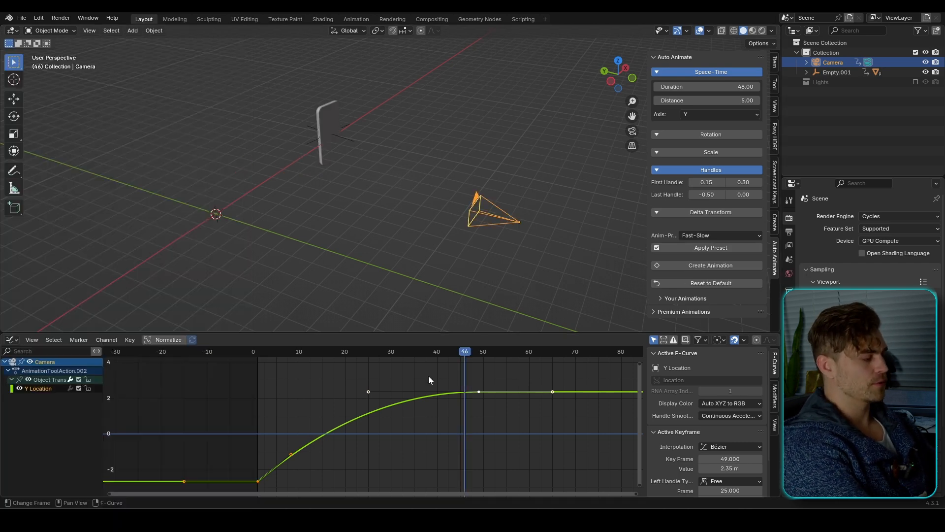
# Step: Play the regenerated camera animation from the first frame and examine its motion
pyautogui.click(259, 350)
pyautogui.scroll(-3, 344, 225)
pyautogui.press('space')
pyautogui.moveTo(344, 225); pyautogui.dragTo(389, 234, button='middle')
pyautogui.press('space')
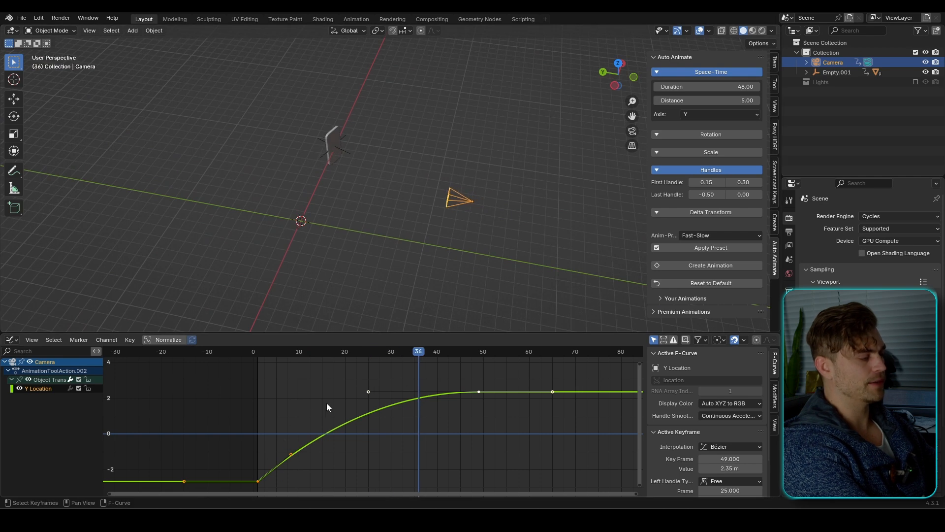
pyautogui.press('space')
pyautogui.press('space')
# Step: Set the first handle's second value to 0 and regenerate the camera's animation from frame 1
pyautogui.moveTo(744, 182); pyautogui.dragTo(715, 204)
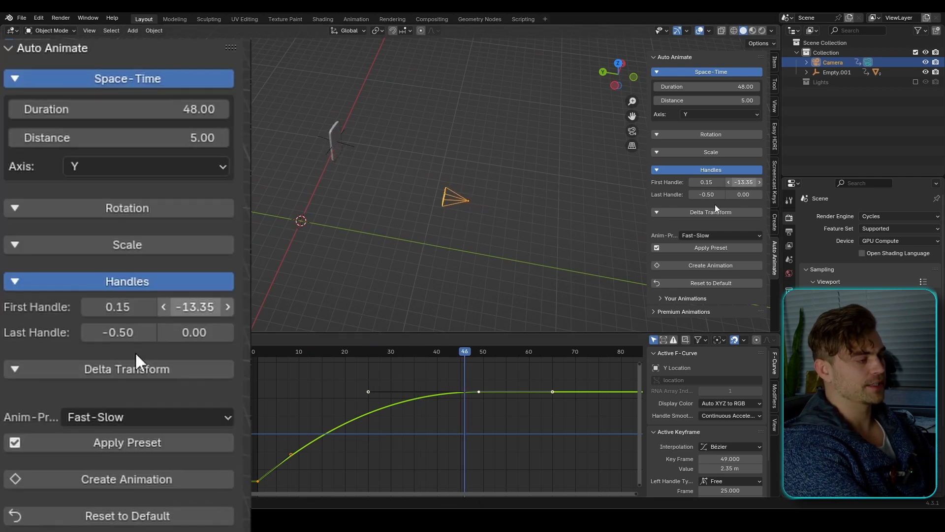
pyautogui.click(743, 182)
pyautogui.write('0')
pyautogui.press('Return')
pyautogui.hotkey('shift', 'Left')
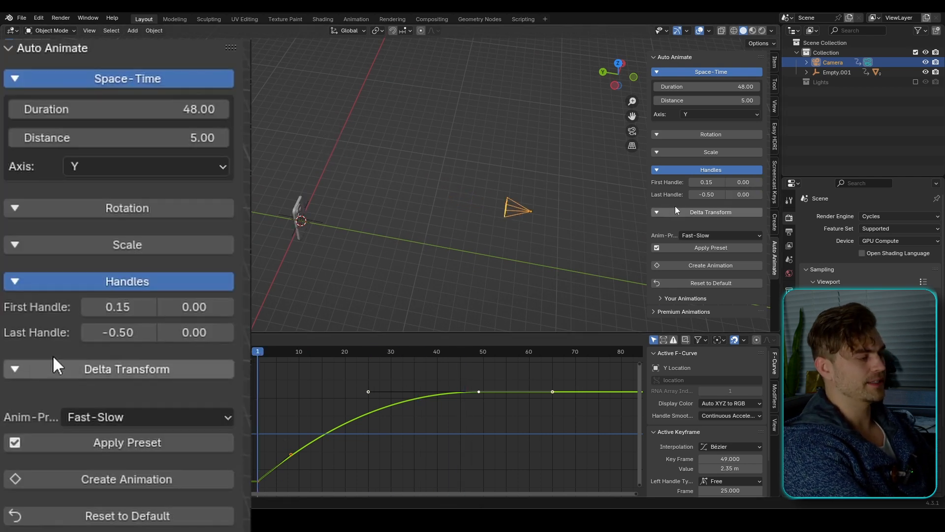
pyautogui.click(730, 265)
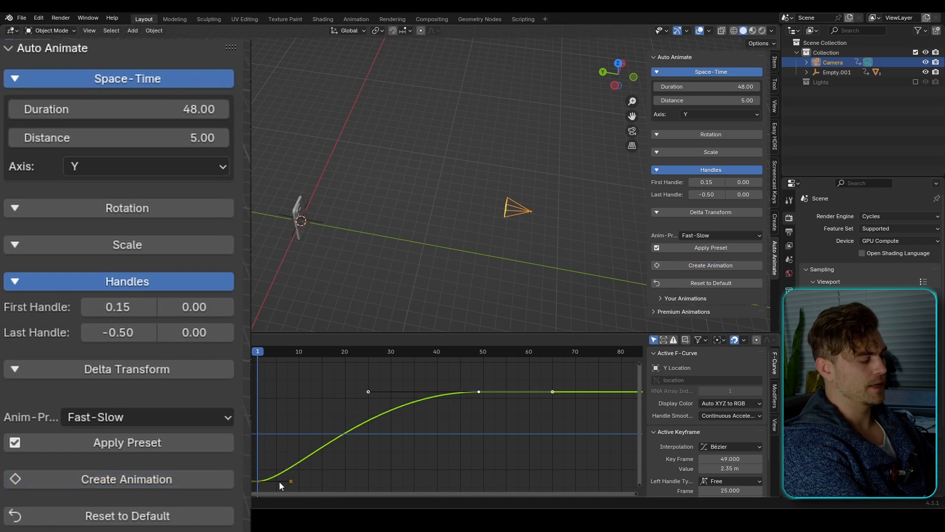
# Step: Set the last handle's second value to 0.72, regenerate the animation and bring its whole curve into view
pyautogui.scroll(4, 278, 479)
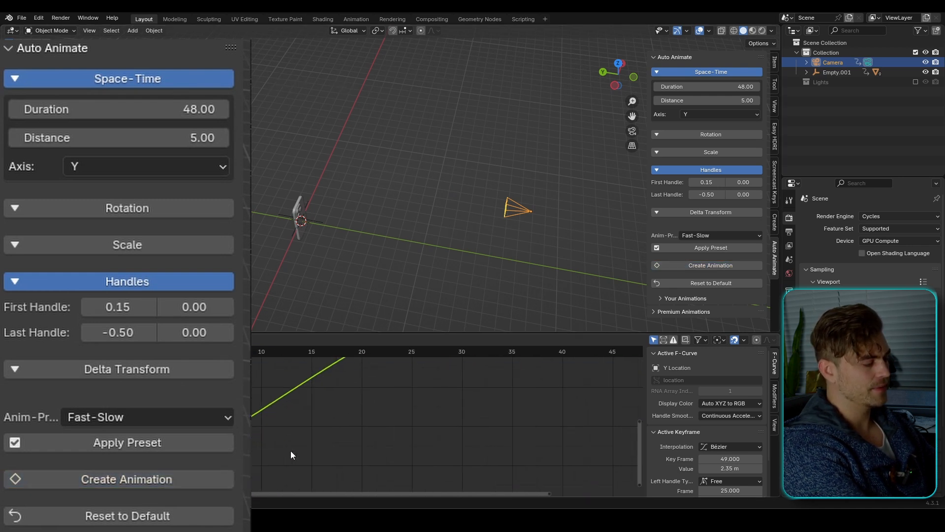
pyautogui.scroll(-1, 178, 455)
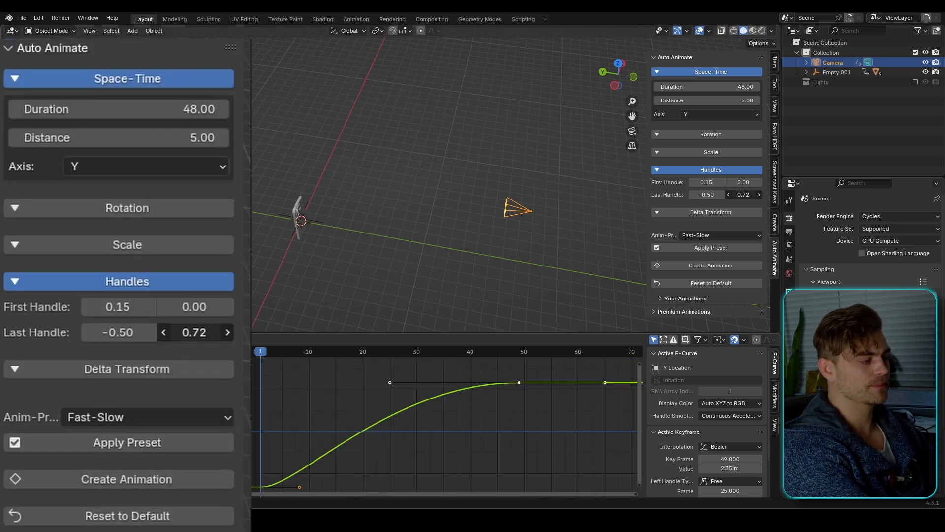
pyautogui.click(719, 264)
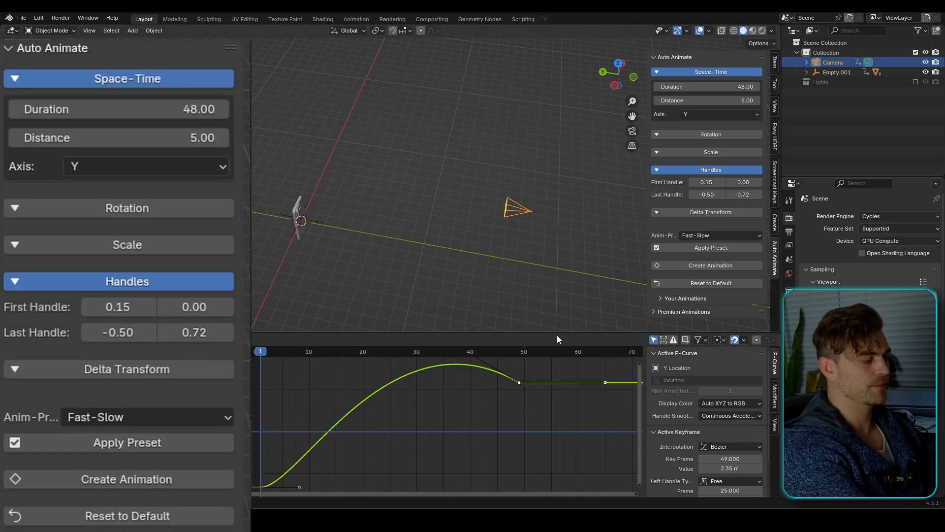
pyautogui.press('Home')
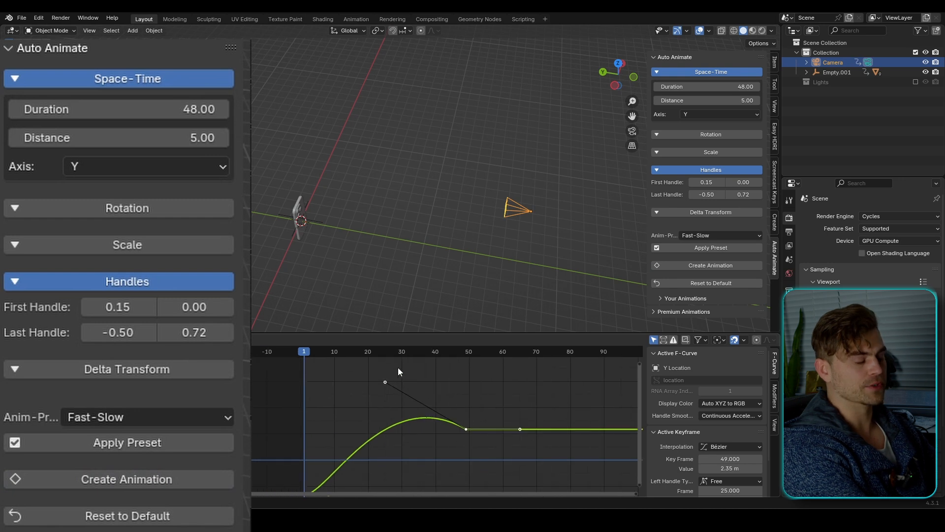
pyautogui.scroll(-1, 393, 397)
pyautogui.moveTo(394, 398); pyautogui.dragTo(414, 383, button='middle')
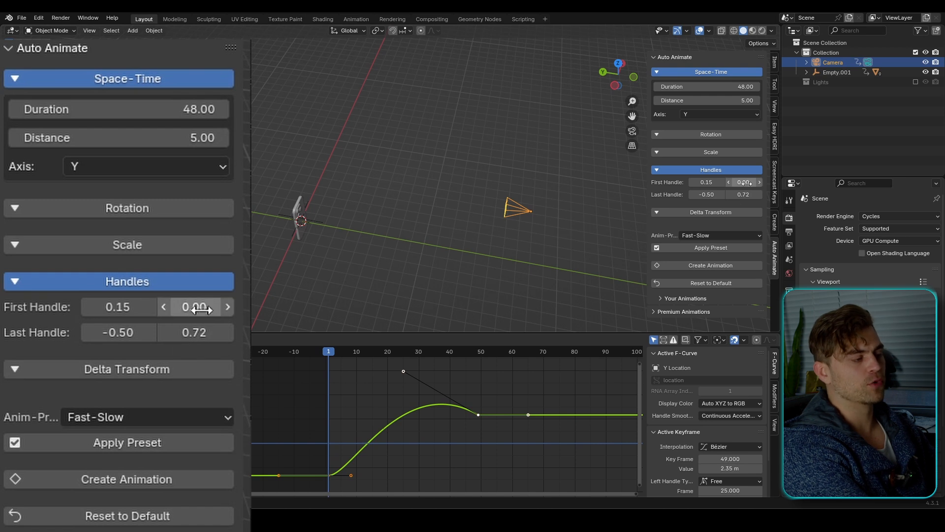
# Step: Set the first handle's second value to 1 and regenerate the camera's animation
pyautogui.moveTo(199, 309); pyautogui.dragTo(233, 309)
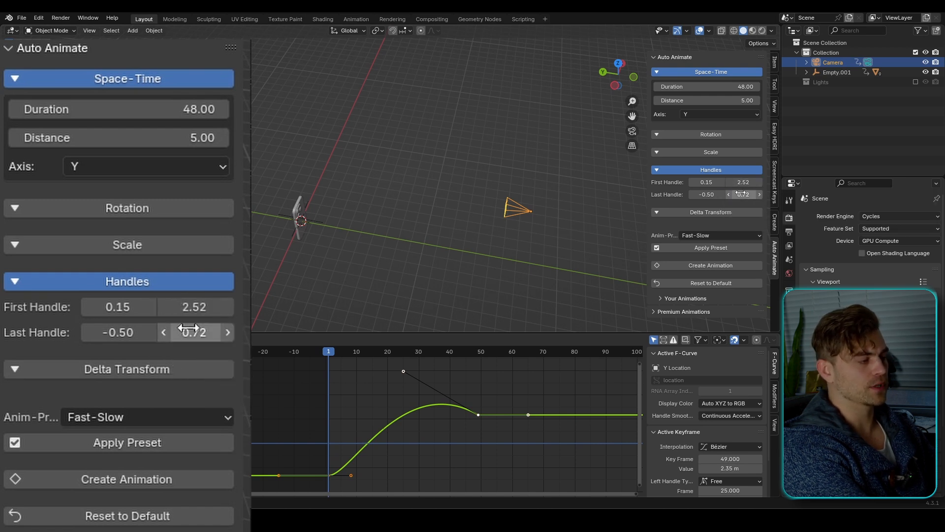
pyautogui.click(194, 306)
pyautogui.write('1')
pyautogui.press('Return')
pyautogui.click(159, 478)
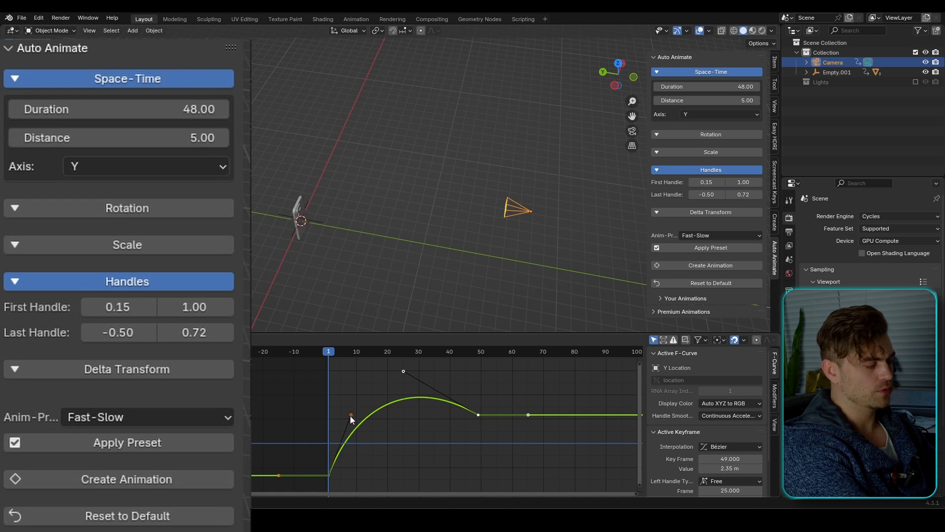
# Step: Set the first handle's first value to 0 and regenerate the camera's animation
pyautogui.click(127, 309)
pyautogui.write('0')
pyautogui.press('Return')
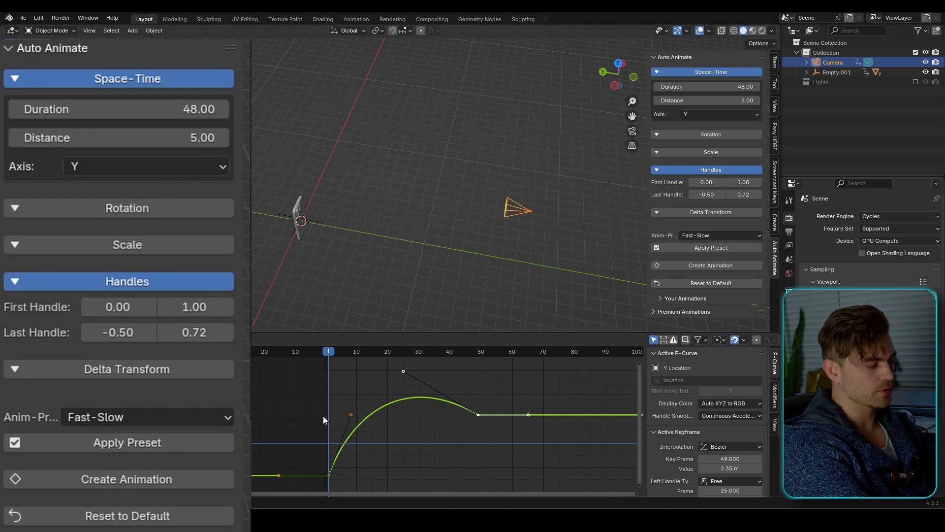
pyautogui.click(118, 479)
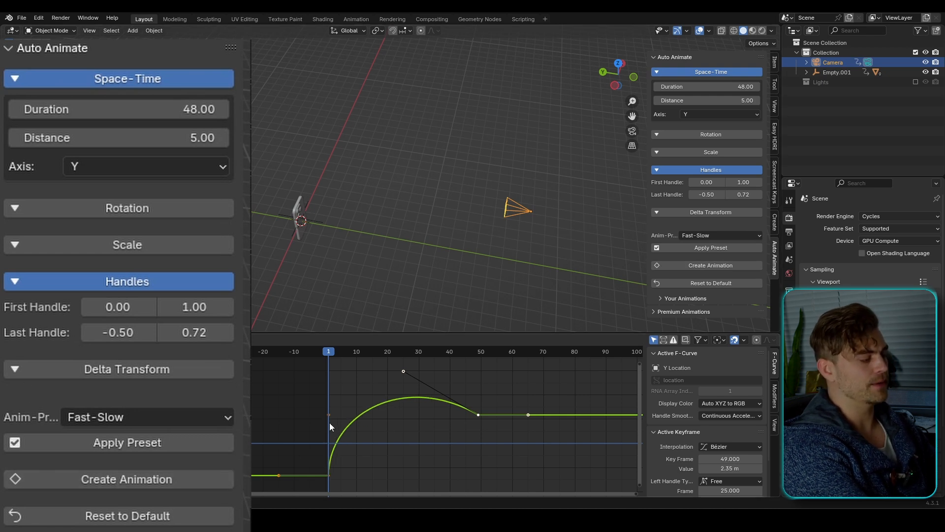
# Step: Set the last handle's values to 0 and 1 and regenerate the camera's animation
pyautogui.click(706, 194)
pyautogui.write('0')
pyautogui.press('Return')
pyautogui.click(744, 194)
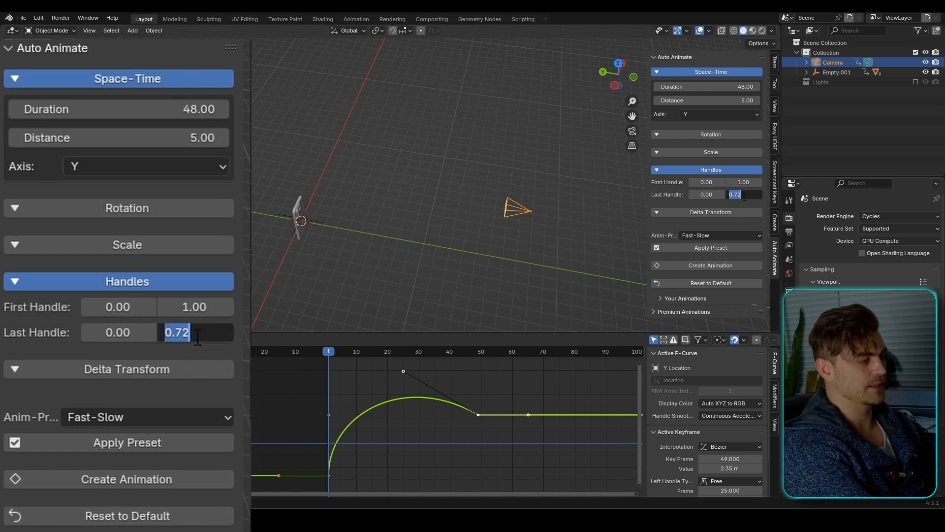
pyautogui.write('1')
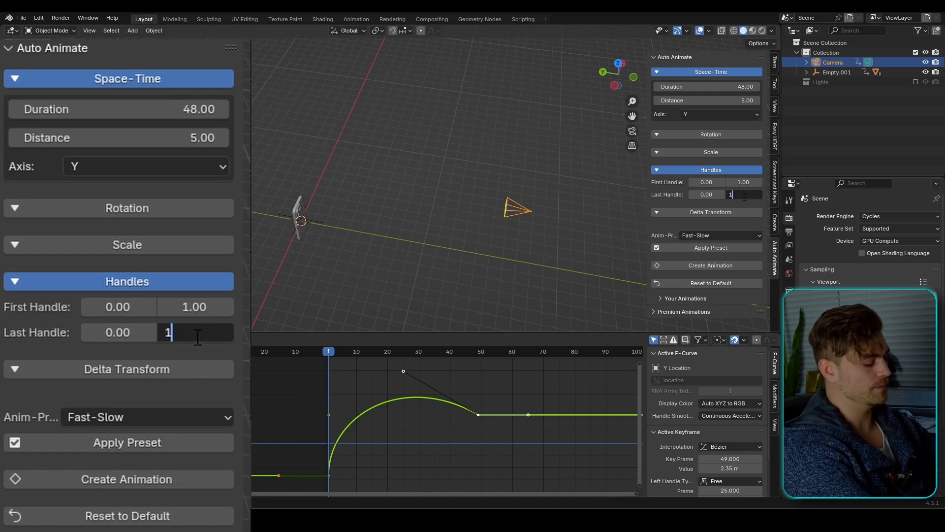
pyautogui.press('Return')
pyautogui.click(723, 267)
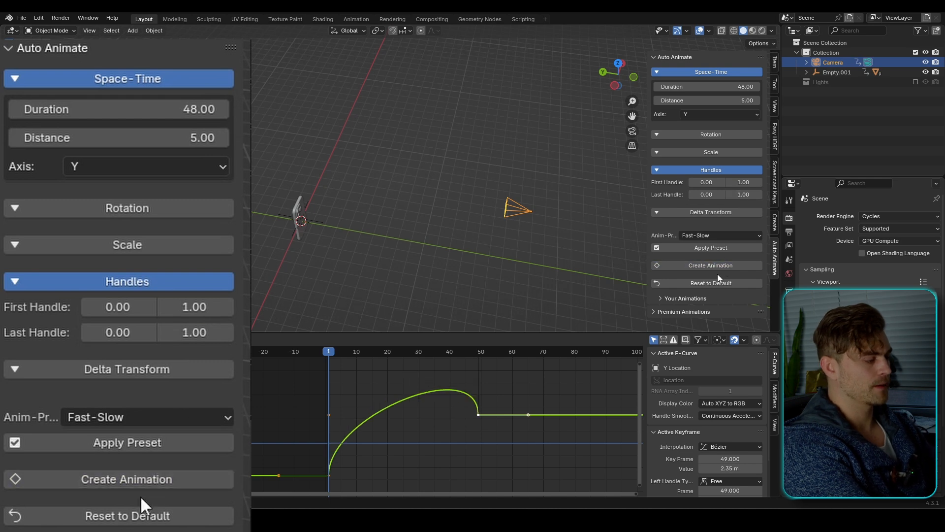
# Step: Enlarge the Graph Editor and examine the shape of the camera's regenerated Y Location curve
pyautogui.scroll(2, 497, 403)
pyautogui.scroll(-3, 497, 403)
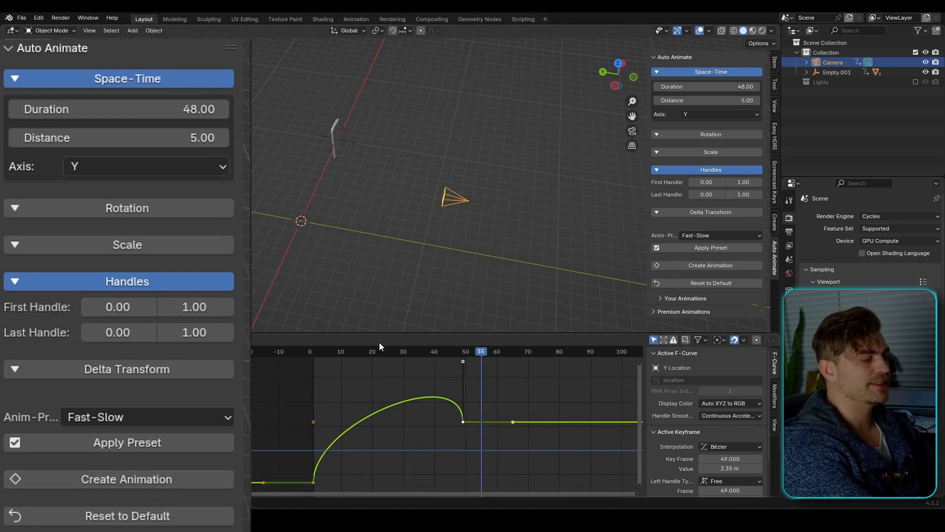
pyautogui.moveTo(457, 329); pyautogui.dragTo(459, 296)
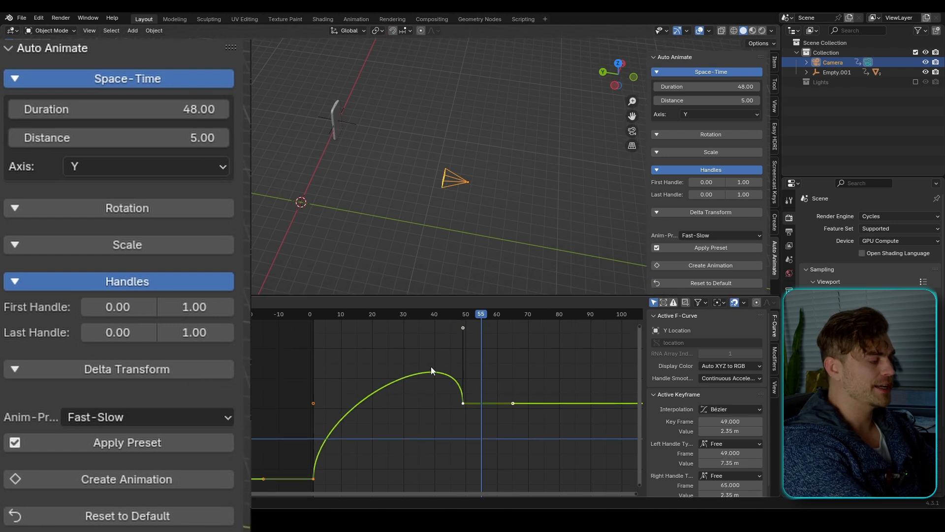
pyautogui.moveTo(502, 342); pyautogui.dragTo(499, 364, button='middle')
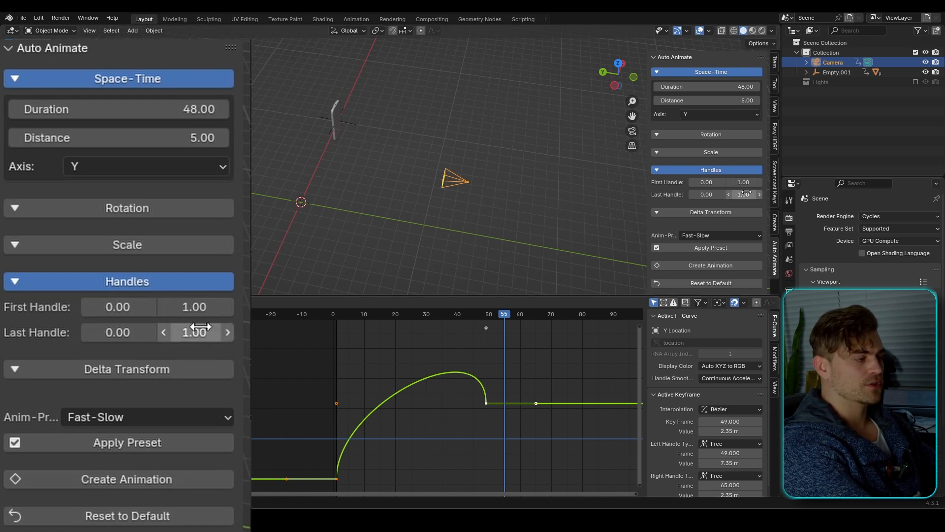
# Step: Select the phone's parent empty, bring its whole curve into view and go to frame 2
pyautogui.click(705, 72)
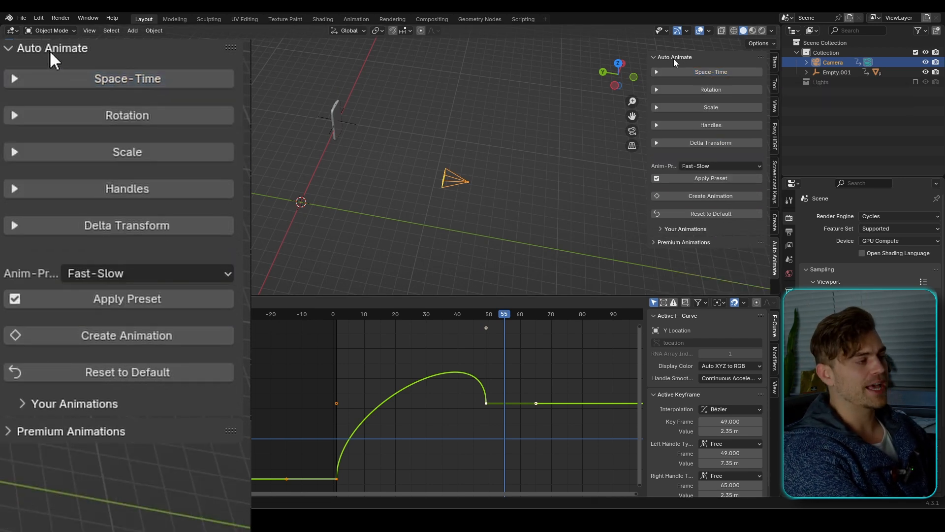
pyautogui.click(736, 72)
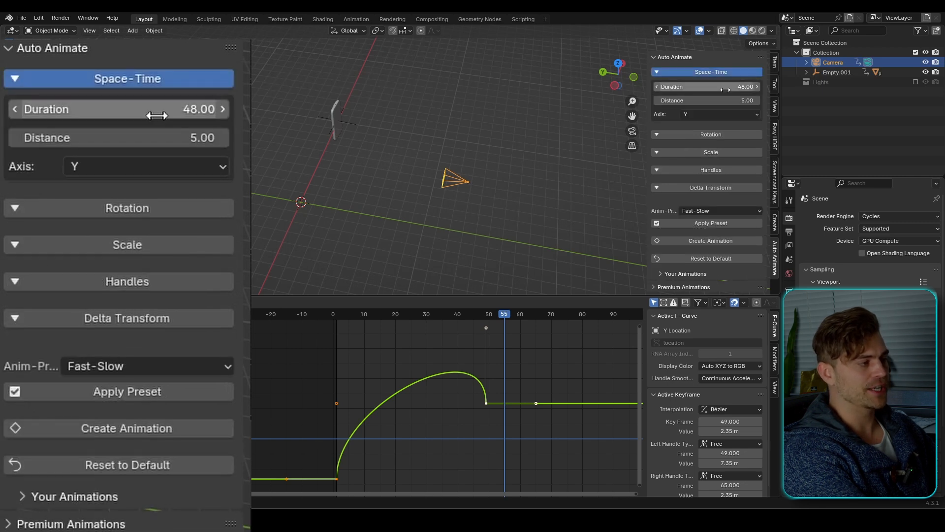
pyautogui.click(349, 129)
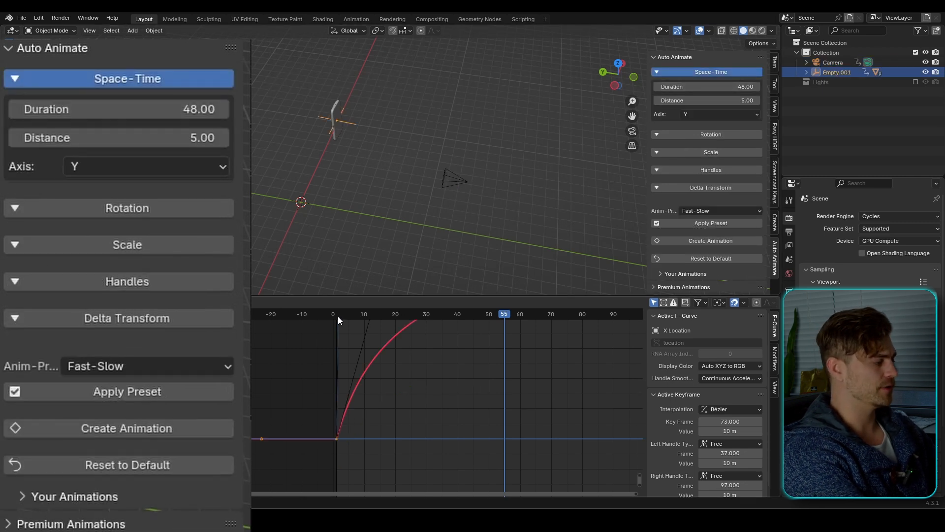
pyautogui.press('Home')
pyautogui.click(353, 316)
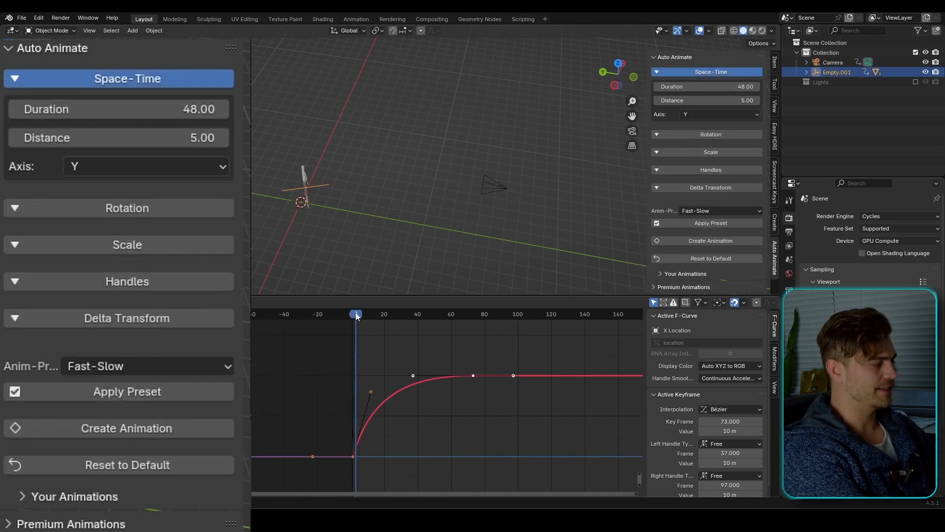
# Step: Set the phone animation's duration to 72 and its distance to 10
pyautogui.click(138, 111)
pyautogui.write('72')
pyautogui.press('Return')
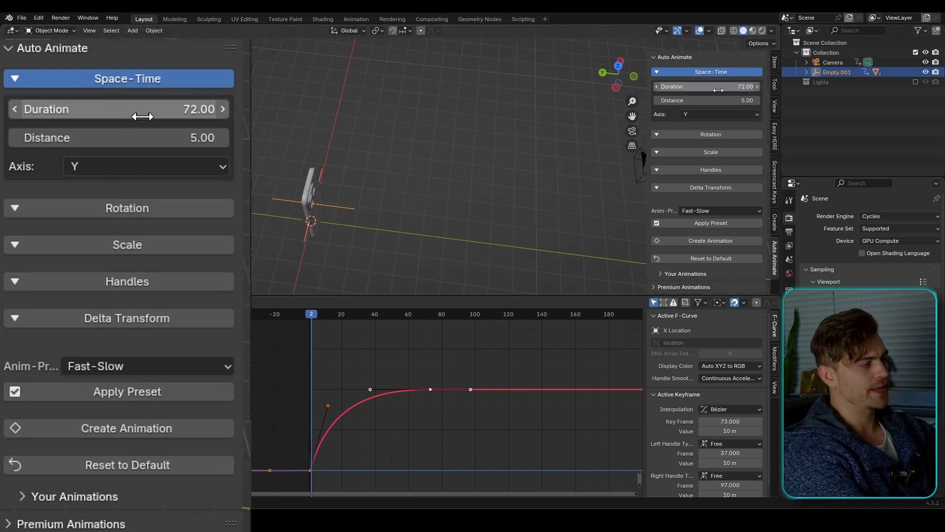
pyautogui.click(147, 136)
pyautogui.write('10')
pyautogui.press('Return')
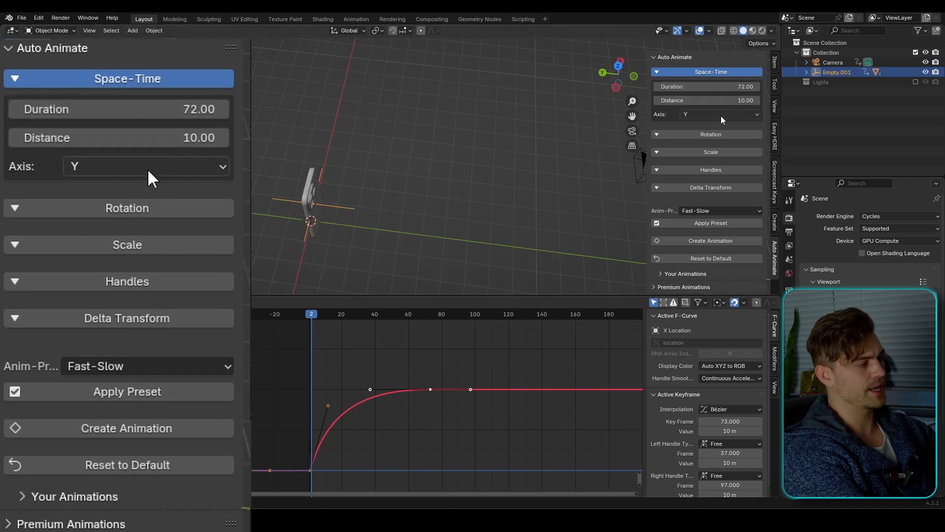
# Step: Enable rotation for the phone's animation and set its Z rotation to 270 degrees
pyautogui.click(722, 135)
pyautogui.click(670, 149)
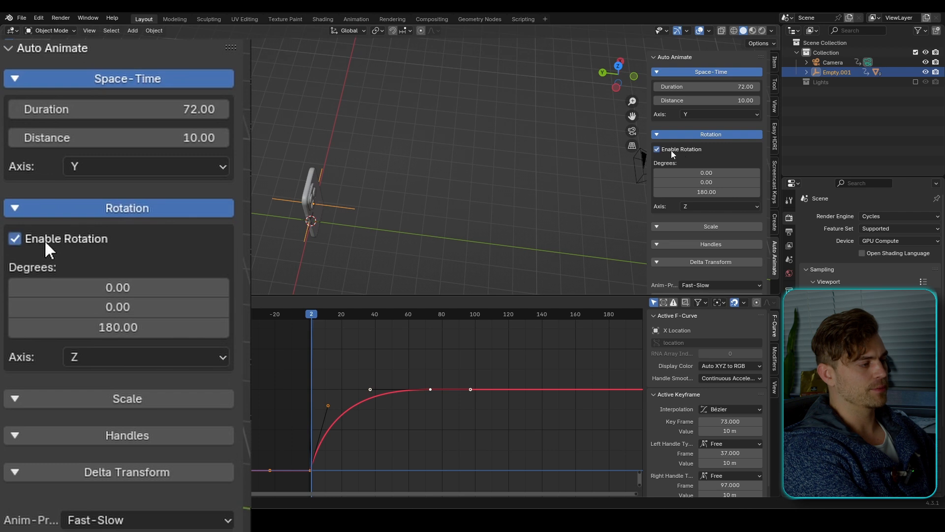
pyautogui.click(707, 191)
pyautogui.write('90')
pyautogui.press('Return')
pyautogui.click(717, 192)
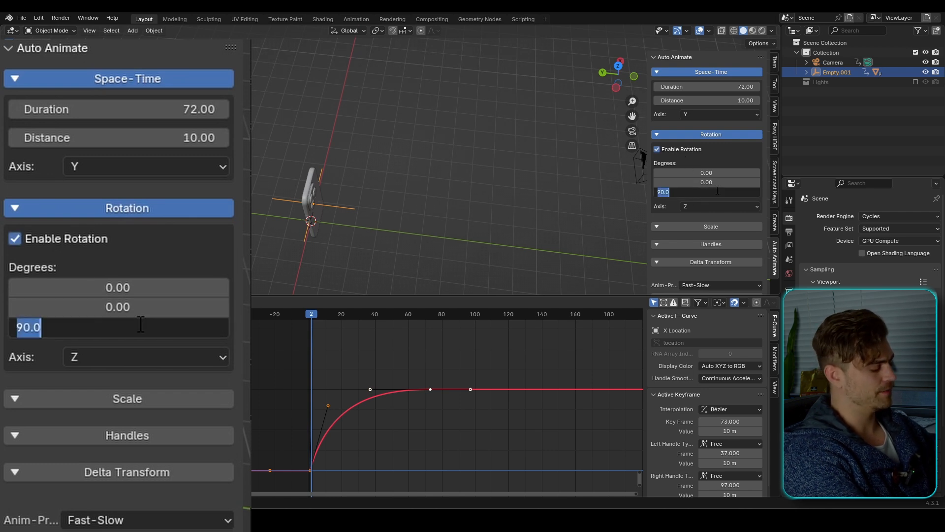
pyautogui.write('270')
pyautogui.press('Return')
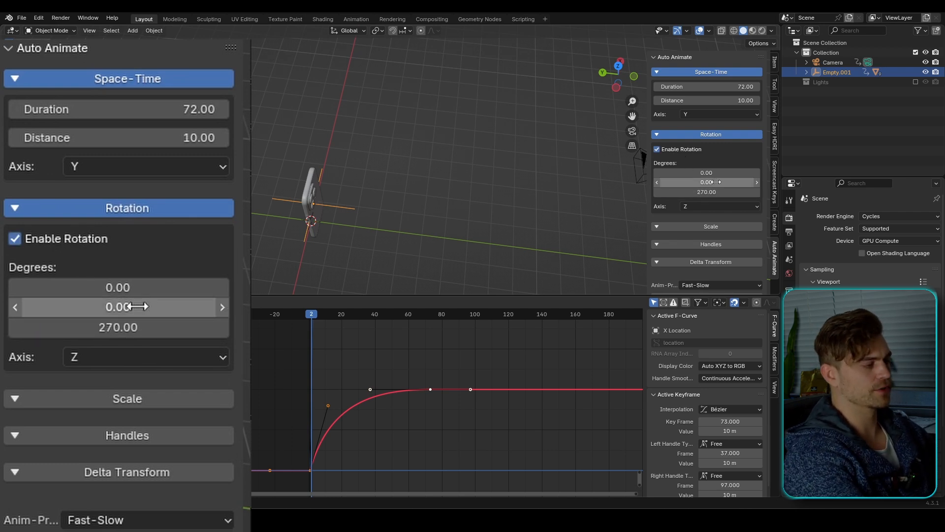
# Step: Apply the Fast-Slow preset to the handles and create the phone's animation along Y
pyautogui.scroll(-3, 716, 176)
pyautogui.click(719, 167)
pyautogui.scroll(-1, 717, 170)
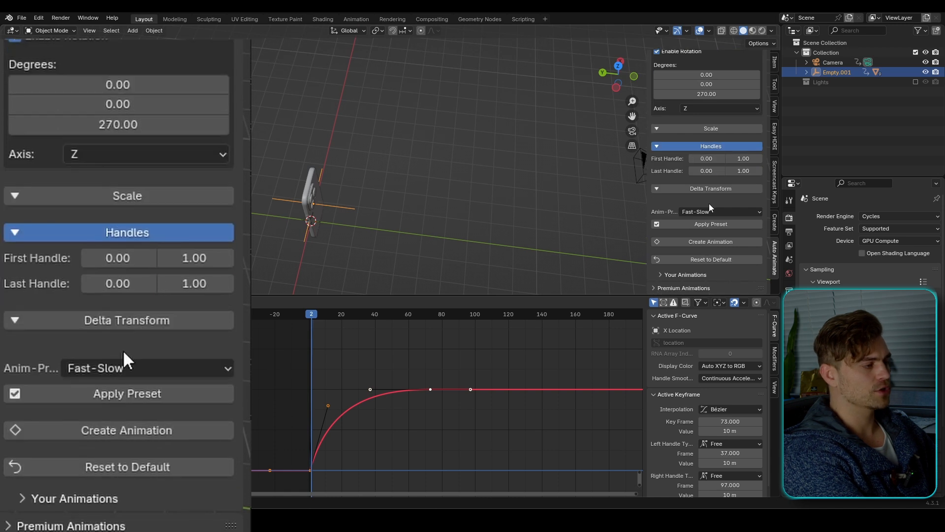
pyautogui.click(711, 224)
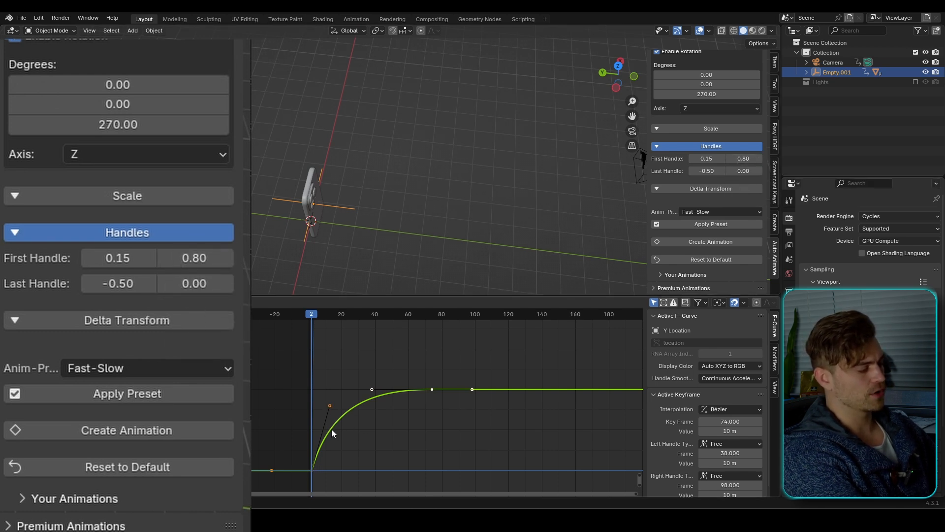
# Step: Set the first handle's values to 0.40 and 0.63 and regenerate the phone's animation
pyautogui.moveTo(195, 258); pyautogui.dragTo(189, 258)
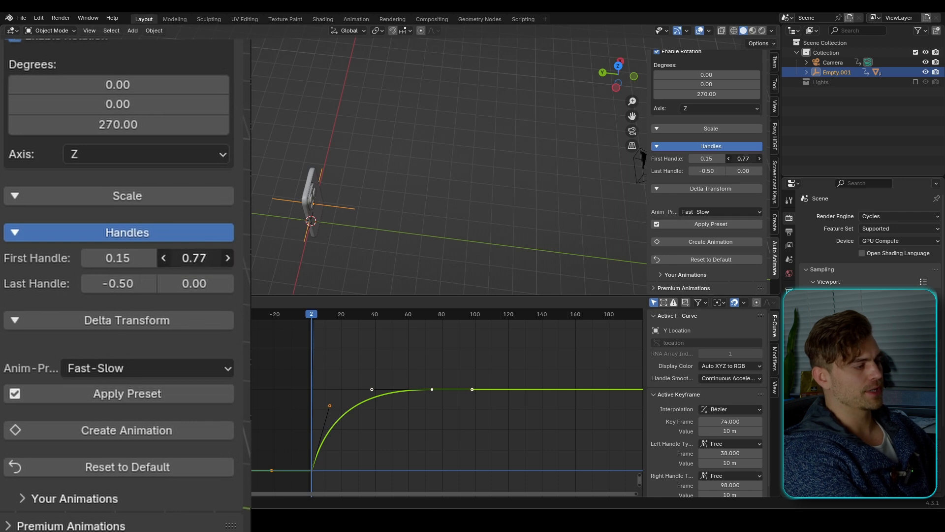
pyautogui.moveTo(116, 258); pyautogui.dragTo(129, 258)
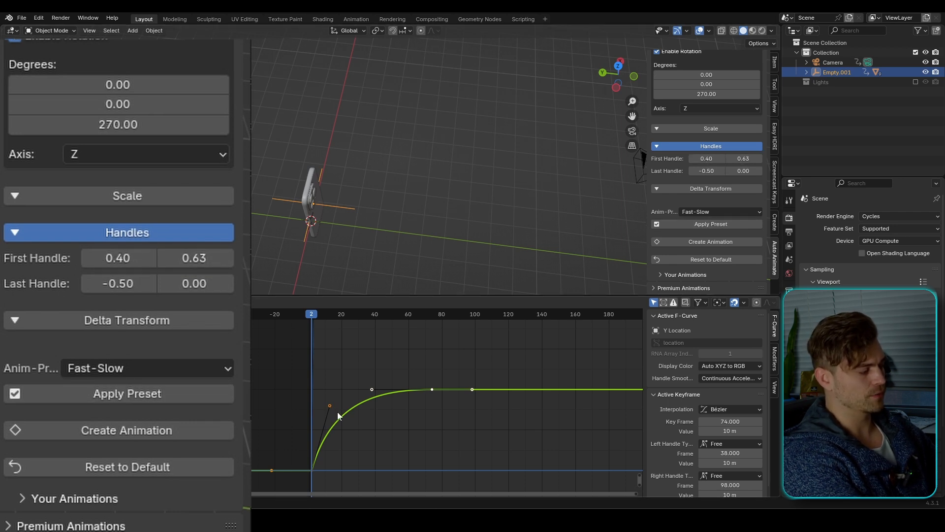
pyautogui.click(132, 436)
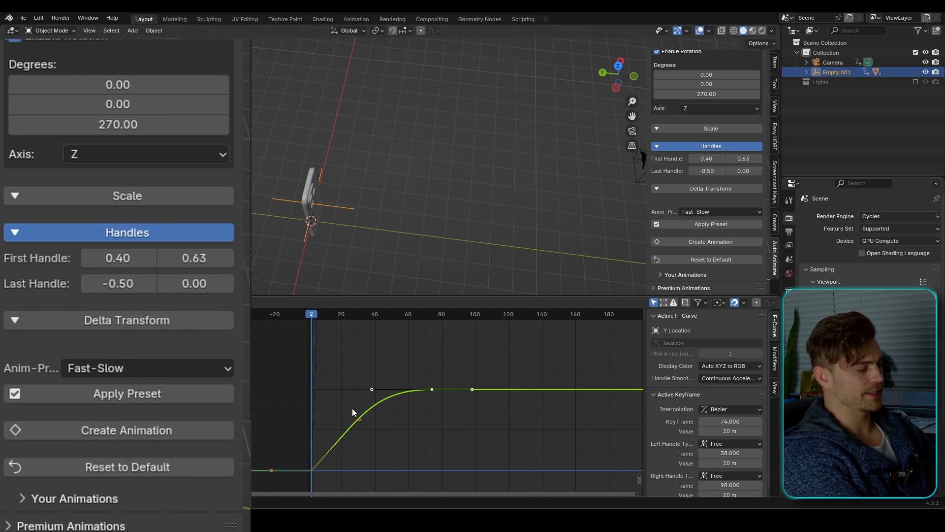
# Step: Reset the phone's delta location and offset it in the positive X direction with Delta Transform
pyautogui.click(706, 187)
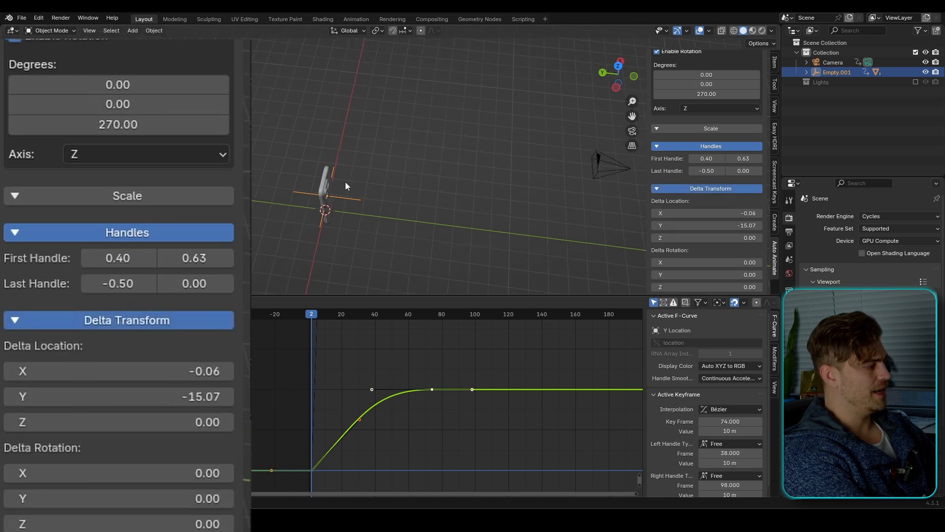
pyautogui.moveTo(346, 186); pyautogui.dragTo(351, 156, button='middle')
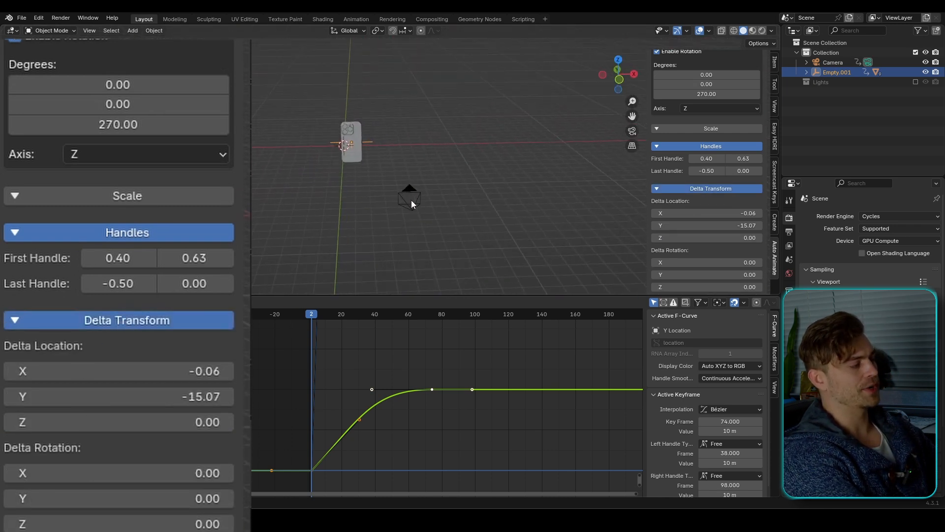
pyautogui.moveTo(412, 200); pyautogui.dragTo(407, 284, button='middle')
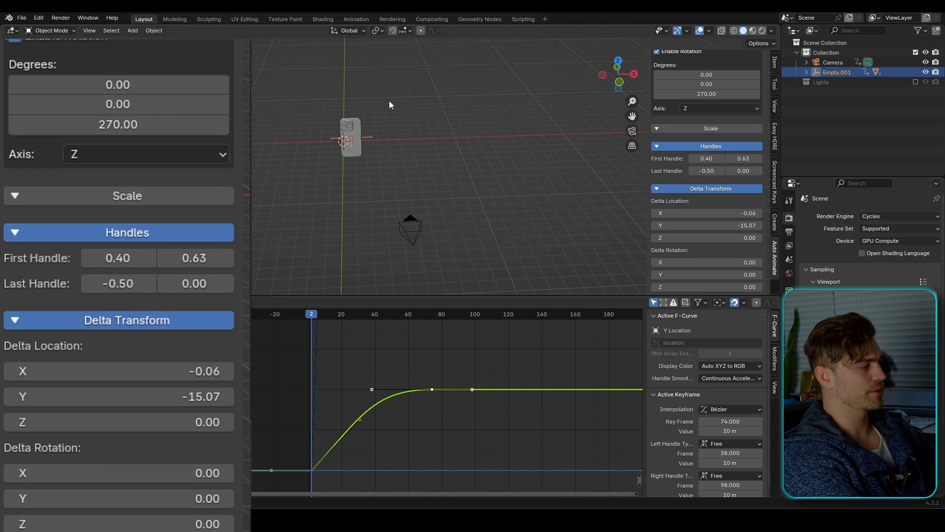
pyautogui.press('BackSpace')
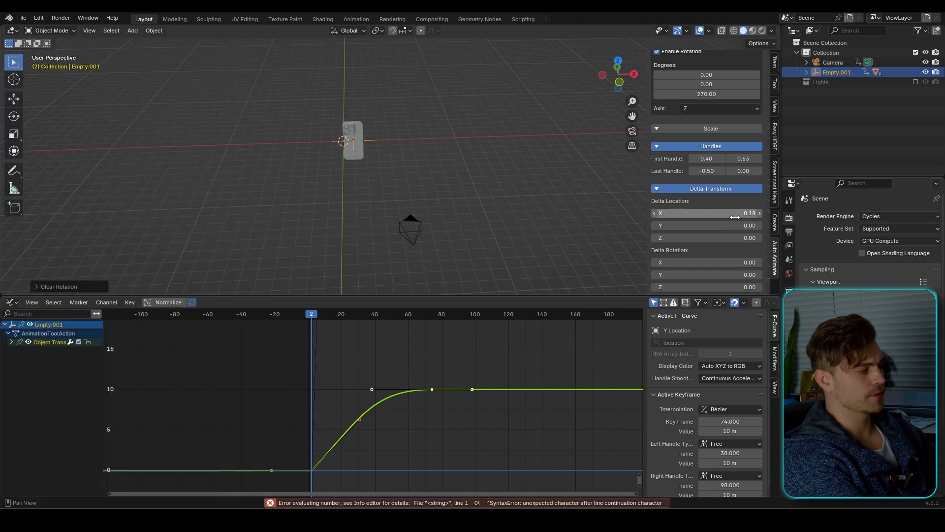
pyautogui.moveTo(709, 213); pyautogui.dragTo(746, 212)
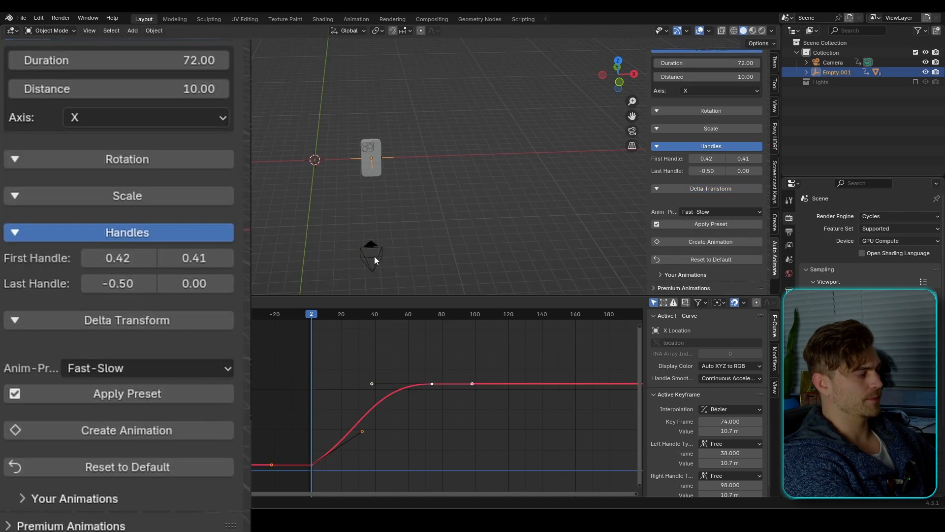
# Step: Select the camera and set its animation axis to Y with a distance of 3
pyautogui.click(373, 254)
pyautogui.scroll(2, 709, 155)
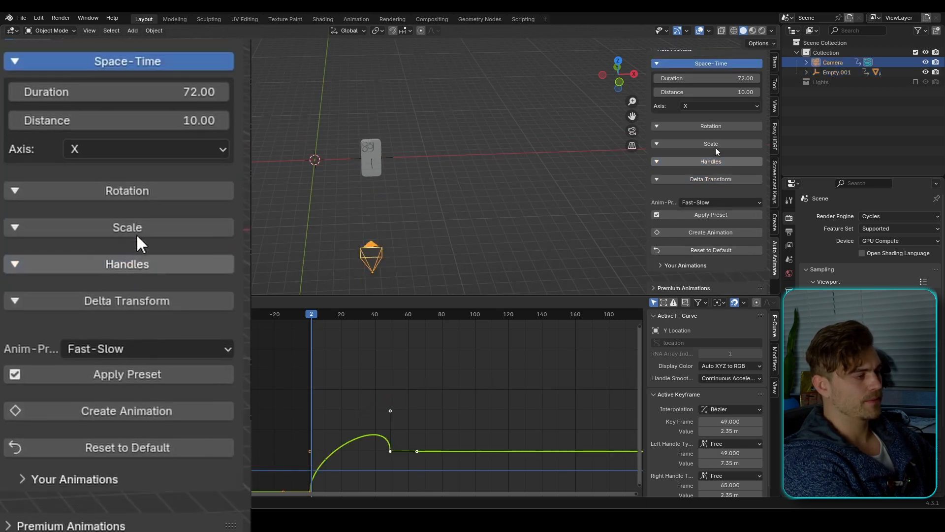
pyautogui.click(705, 116)
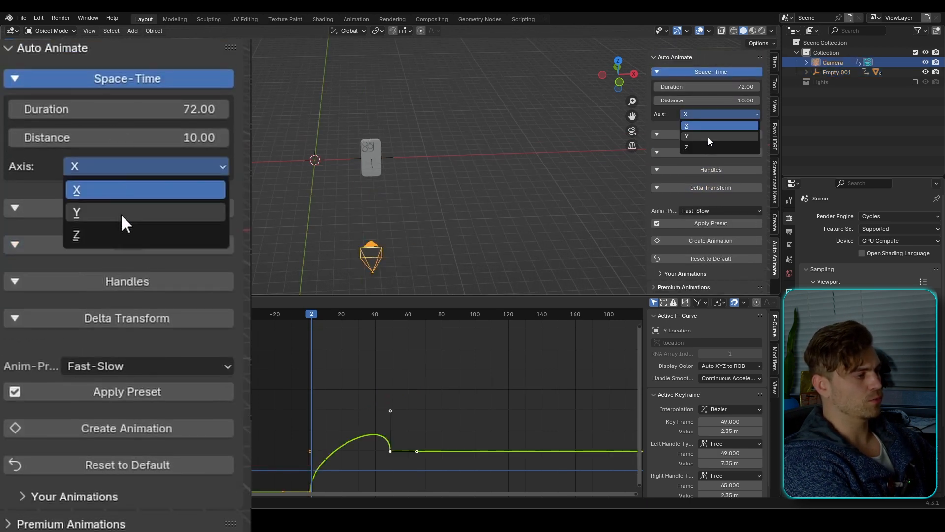
pyautogui.click(707, 135)
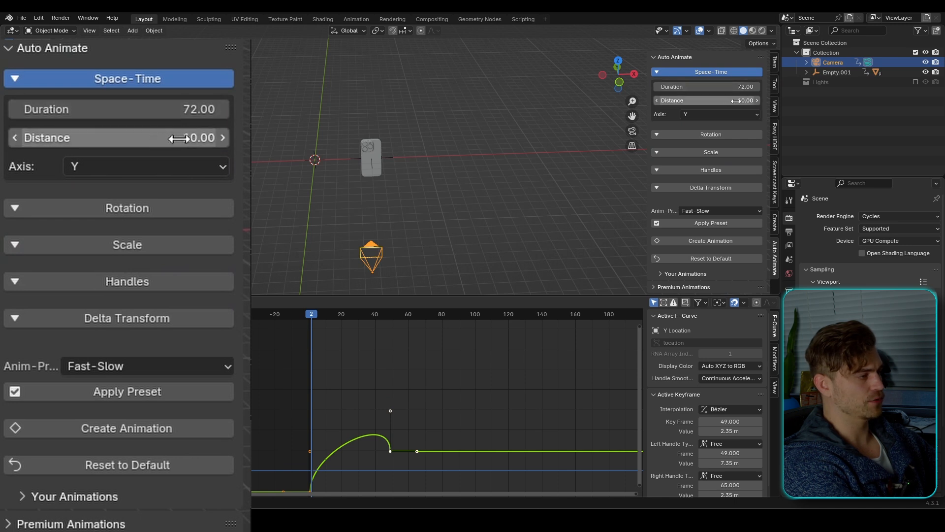
pyautogui.click(738, 100)
pyautogui.write('23')
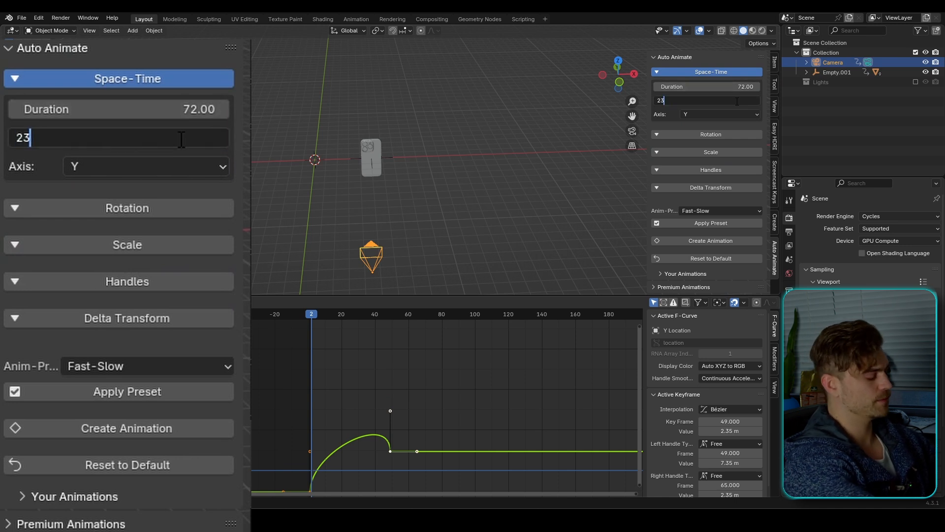
pyautogui.press('BackSpace')
pyautogui.press('BackSpace')
pyautogui.write('3')
pyautogui.press('Return')
# Step: Create the camera's animation with the Fast-Slow-Fast preset and play it back
pyautogui.click(721, 210)
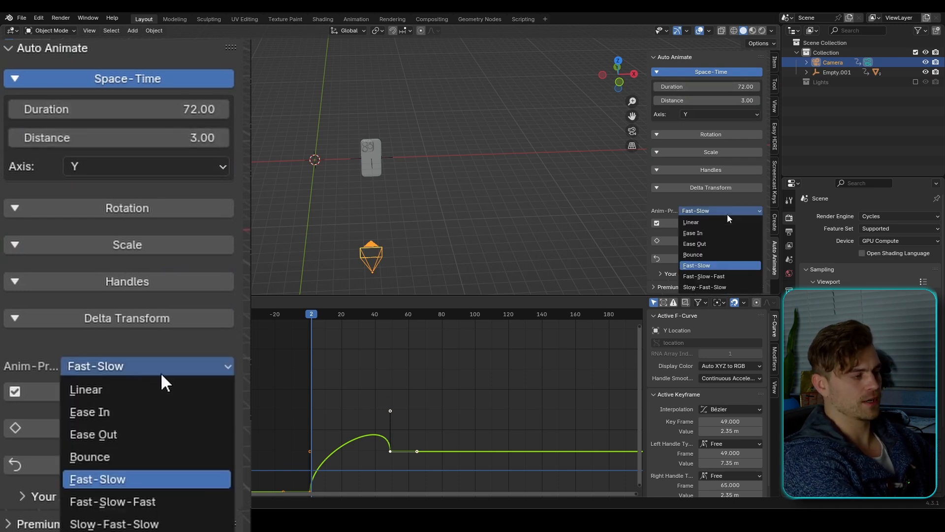
pyautogui.click(719, 276)
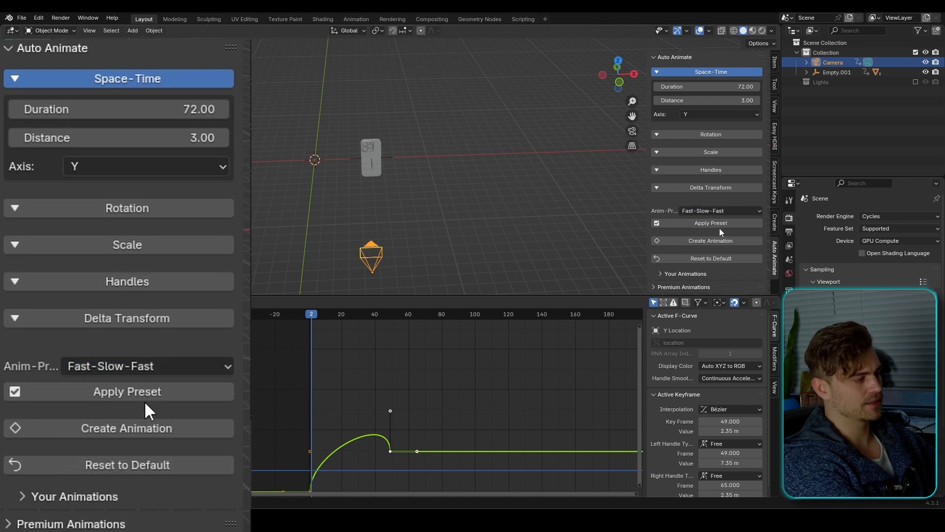
pyautogui.click(744, 241)
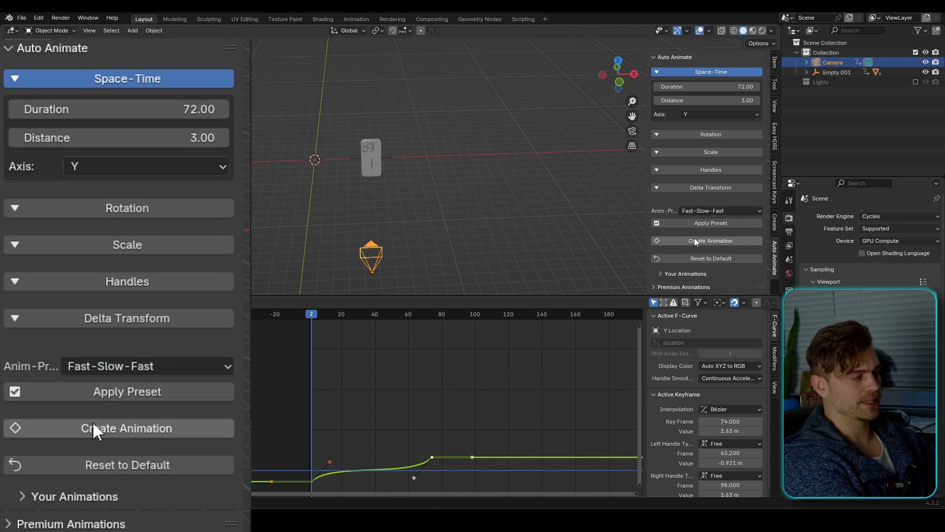
pyautogui.click(716, 136)
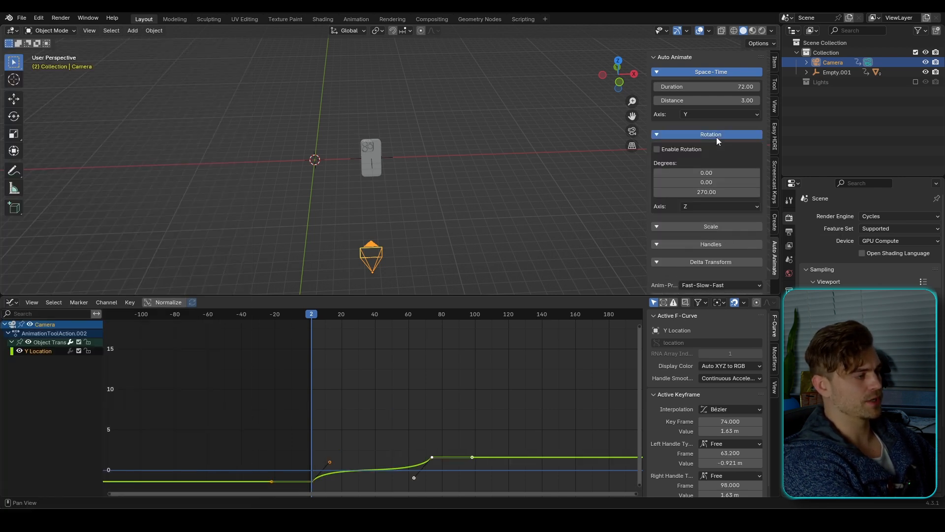
pyautogui.click(716, 136)
pyautogui.press('space')
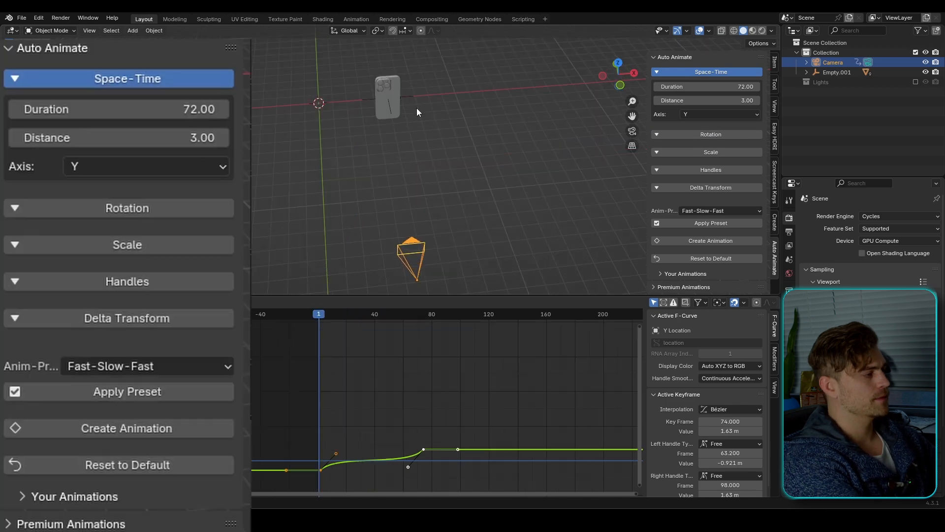
# Step: Select the phone and undo the most recent animation changes
pyautogui.click(428, 121)
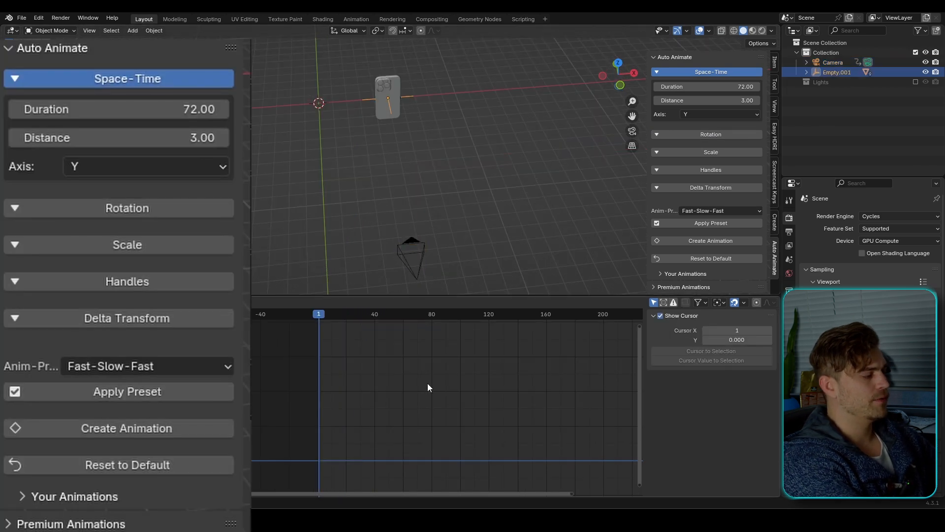
pyautogui.hotkey('ctrl', 'z')
pyautogui.hotkey('ctrl', 'z')
pyautogui.hotkey('ctrl', 'z')
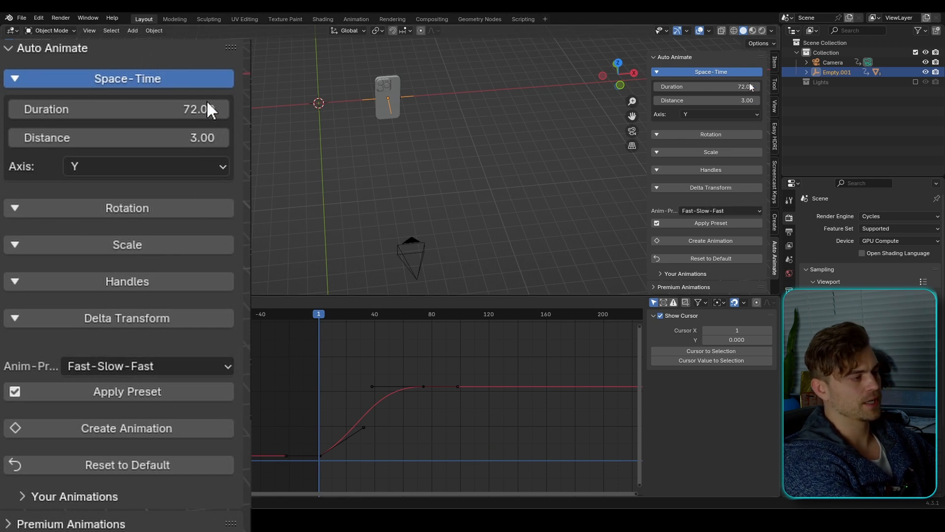
# Step: Examine the phone's Rotation, Handles and Delta Transform settings in the add-on
pyautogui.click(719, 135)
pyautogui.scroll(-2, 715, 187)
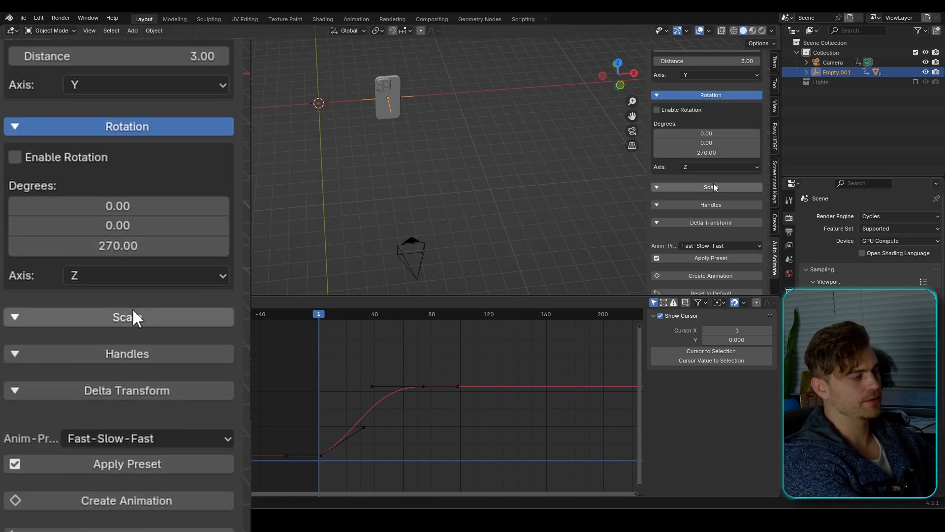
pyautogui.click(714, 185)
pyautogui.scroll(-3, 713, 186)
pyautogui.click(718, 127)
pyautogui.click(729, 168)
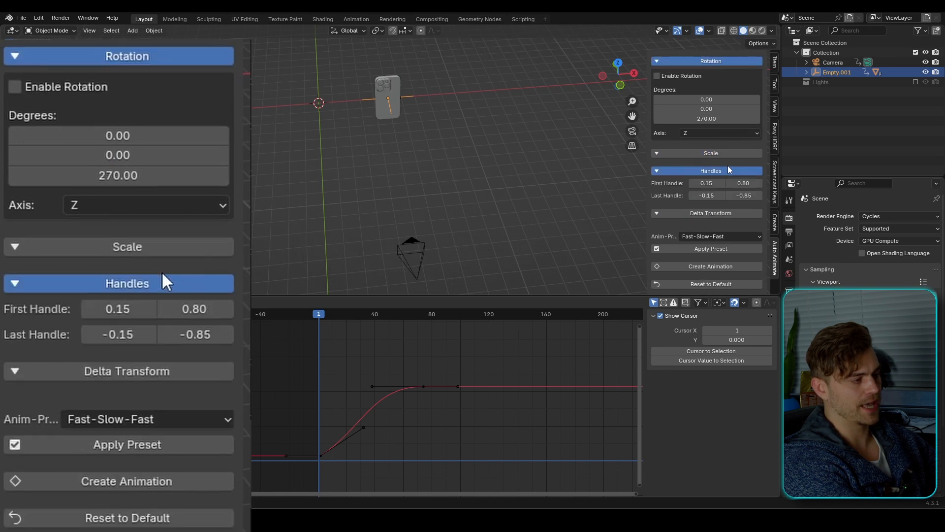
pyautogui.click(730, 170)
pyautogui.click(732, 189)
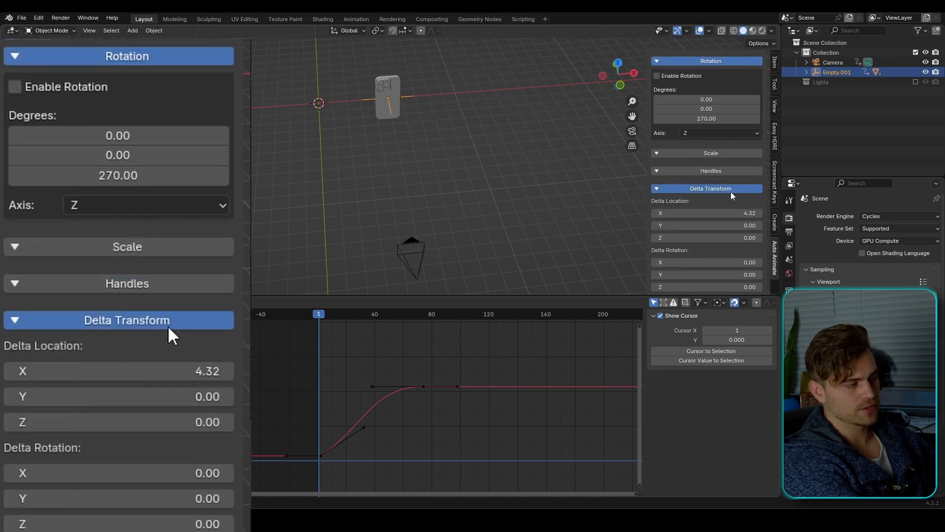
pyautogui.click(732, 192)
# Step: Check the Space-Time and Rotation settings and reset all of the add-on's settings to default
pyautogui.click(694, 259)
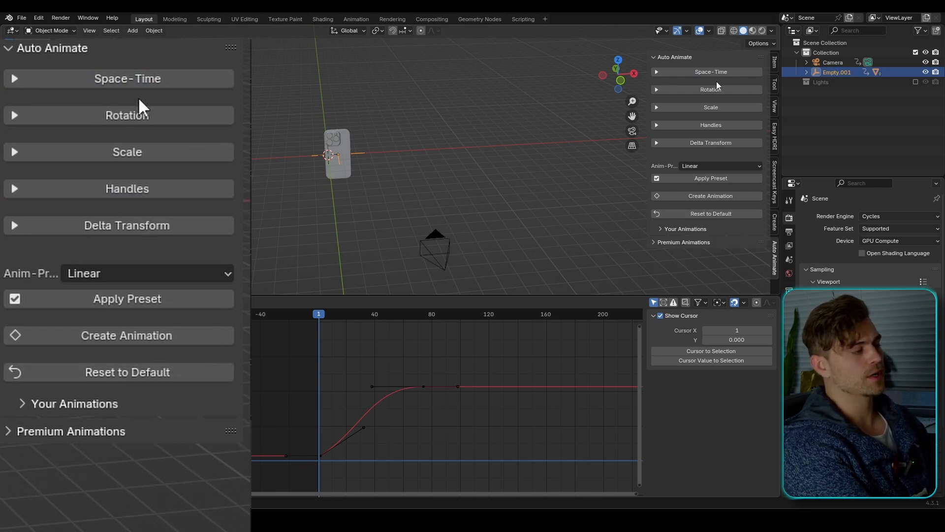
pyautogui.click(727, 73)
pyautogui.click(728, 135)
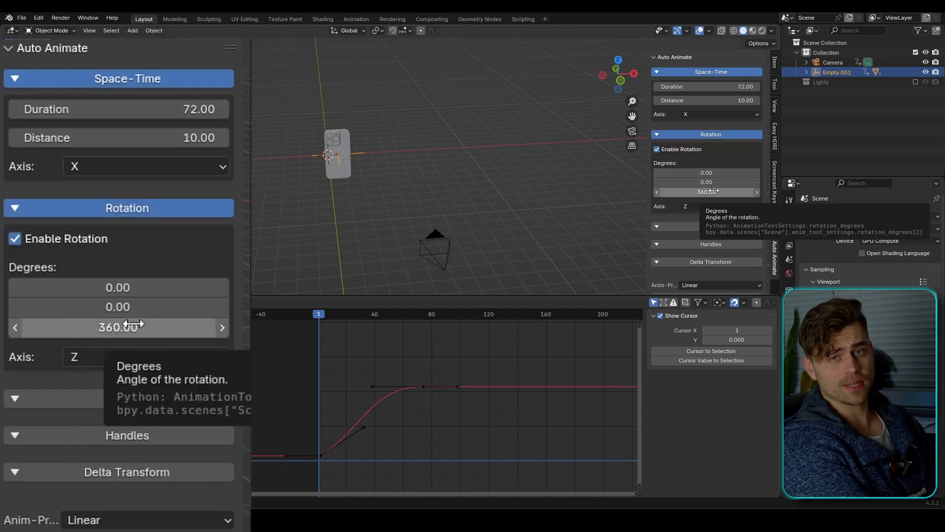
pyautogui.scroll(-2, 707, 148)
pyautogui.scroll(2, 707, 143)
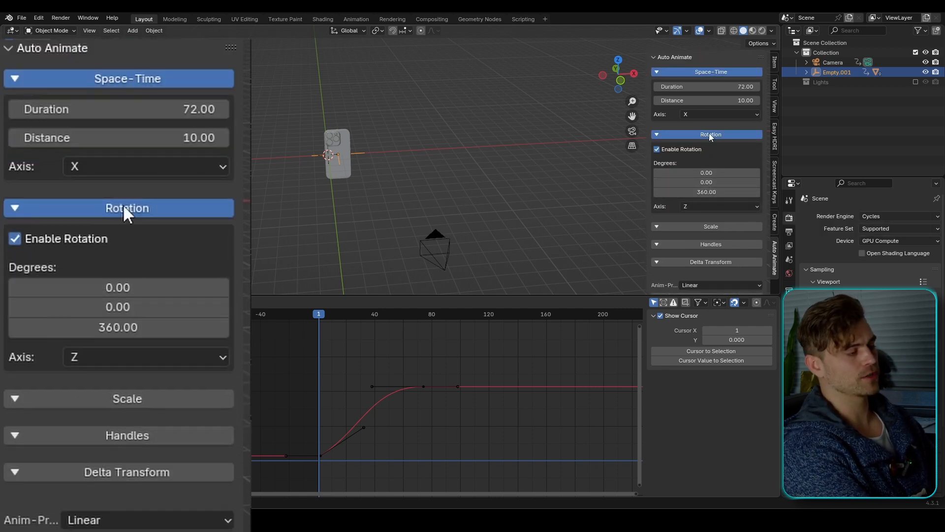
pyautogui.scroll(-4, 708, 136)
pyautogui.click(725, 257)
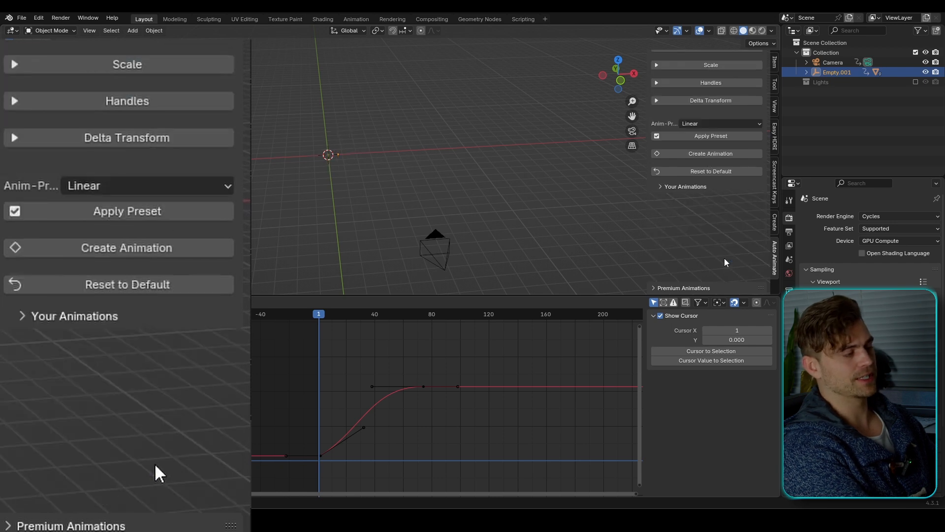
# Step: Set the phone's delta scale to 1.00 on X, Y and Z in the Delta Transform settings
pyautogui.click(720, 73)
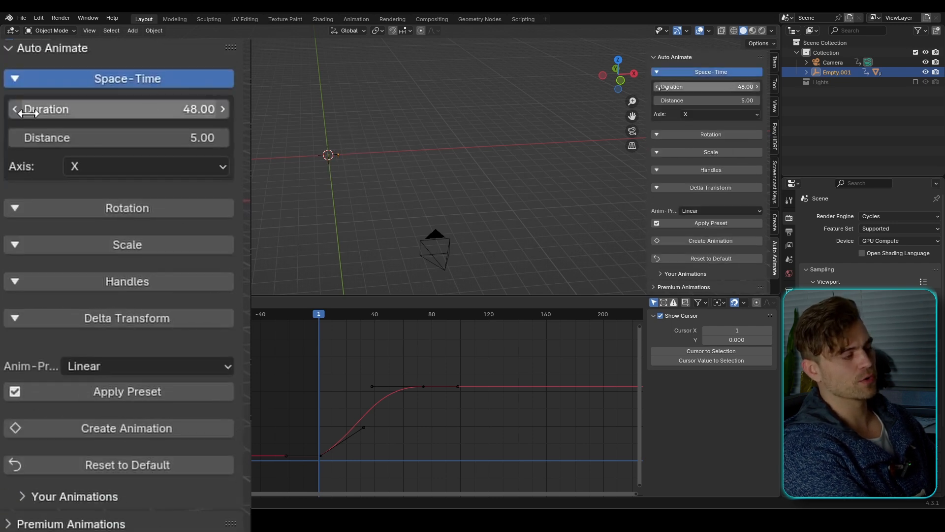
pyautogui.click(727, 133)
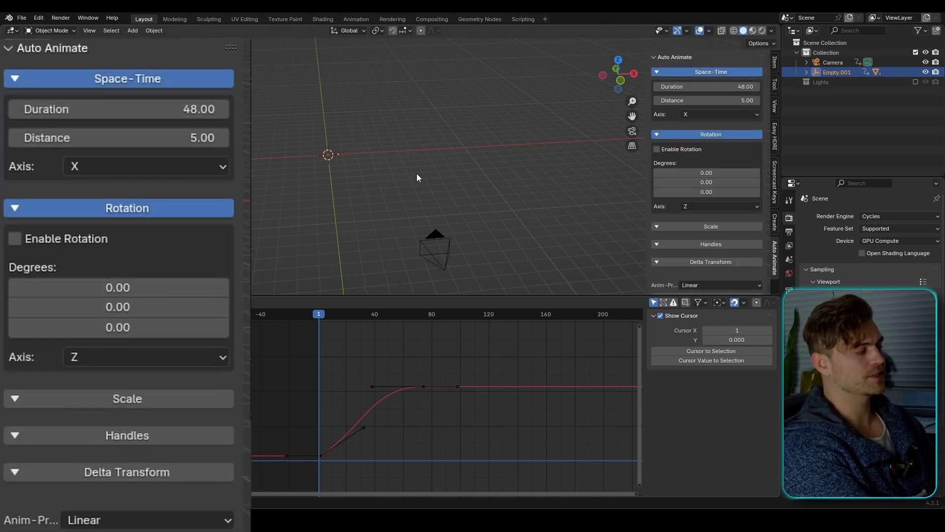
pyautogui.scroll(2, 335, 160)
pyautogui.scroll(-2, 281, 159)
pyautogui.scroll(-4, 713, 207)
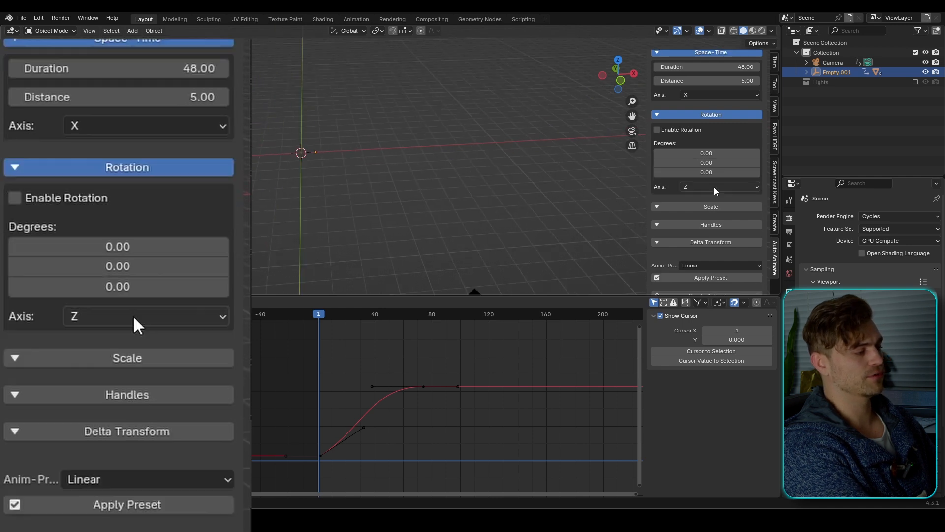
pyautogui.click(711, 187)
pyautogui.scroll(-2, 728, 207)
pyautogui.scroll(-2, 733, 216)
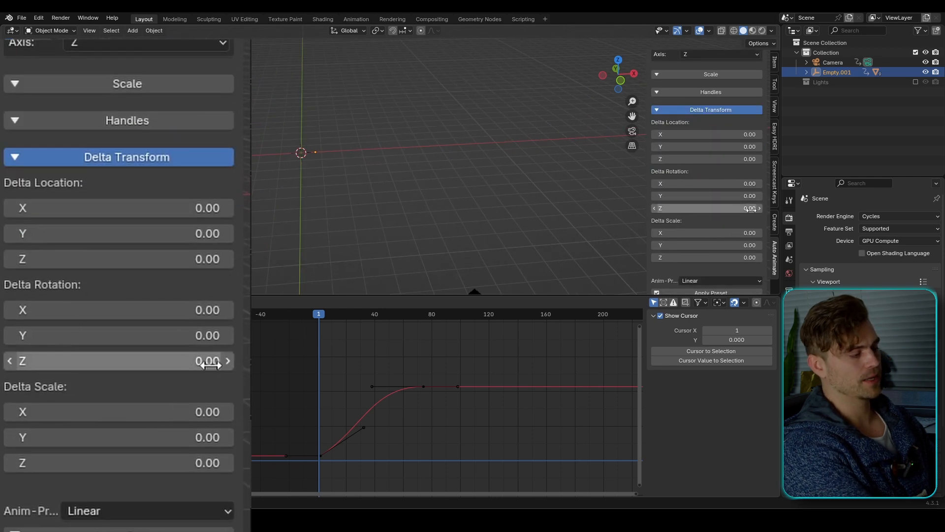
pyautogui.moveTo(741, 232); pyautogui.dragTo(741, 257)
pyautogui.write('1')
pyautogui.press('Return')
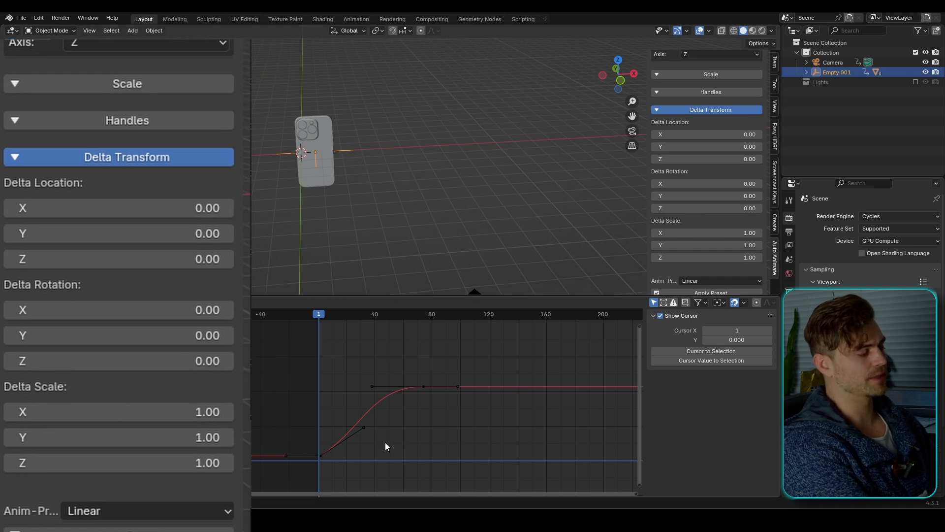
# Step: Delete all of the phone's keyframes in the Graph Editor and collapse the add-on's open settings sections
pyautogui.scroll(-2, 418, 426)
pyautogui.press('a')
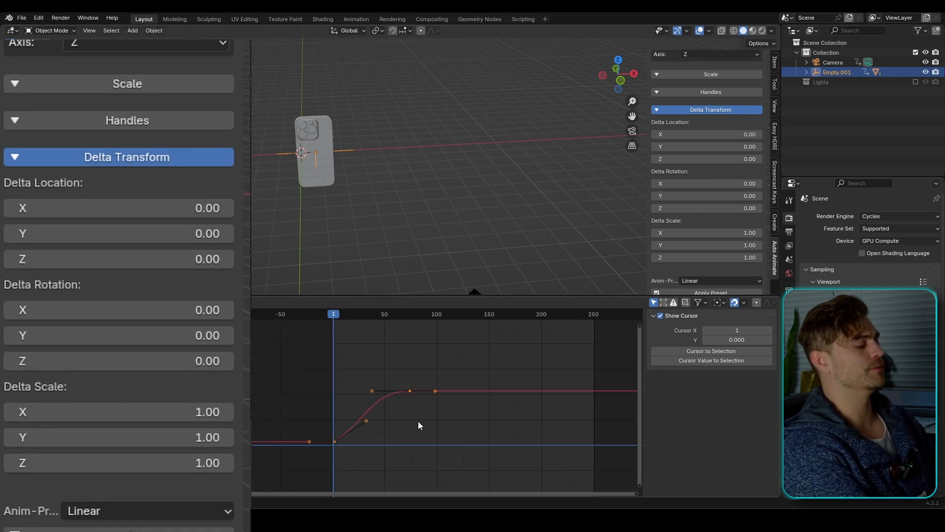
pyautogui.press('x')
pyautogui.click(418, 421)
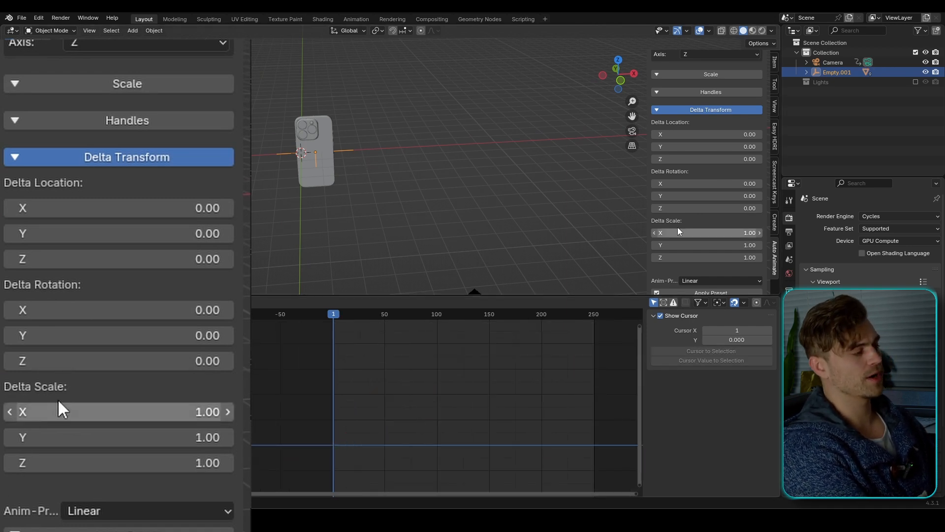
pyautogui.click(711, 109)
pyautogui.scroll(3, 699, 113)
pyautogui.scroll(1, 727, 256)
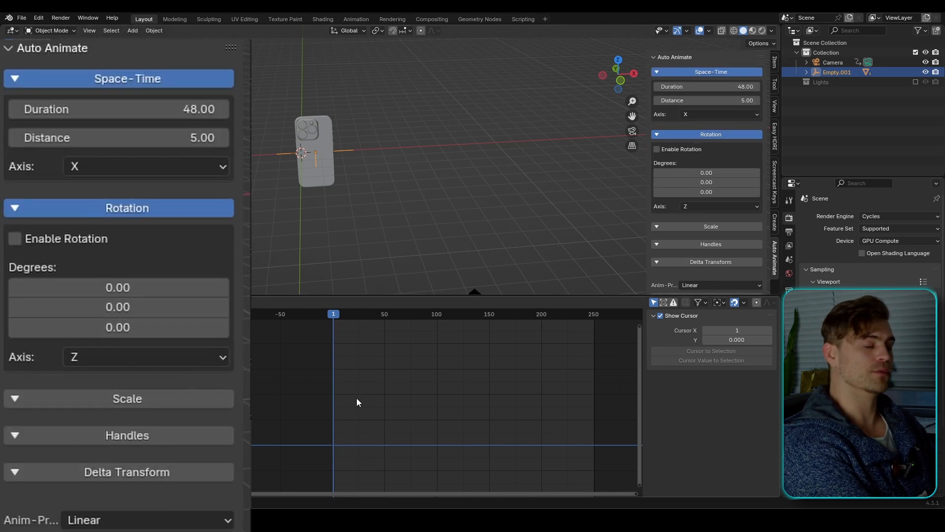
pyautogui.click(720, 136)
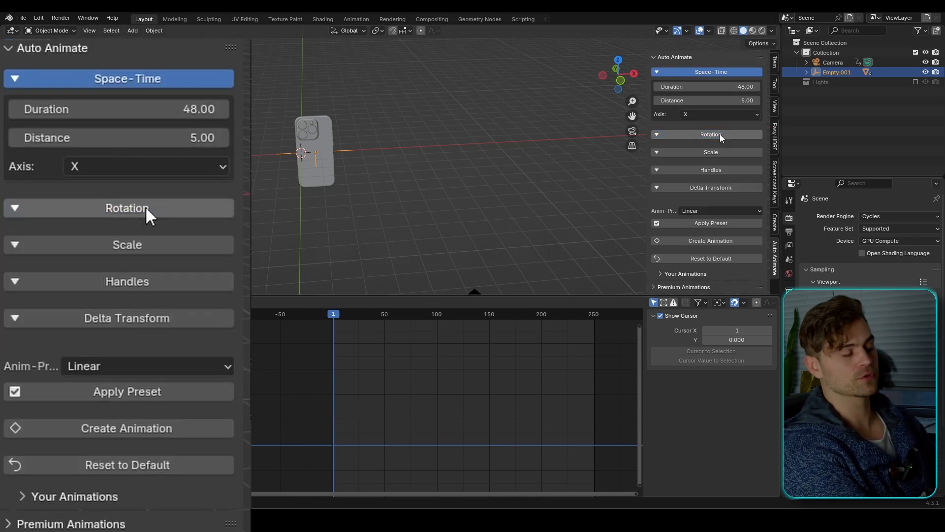
pyautogui.click(731, 75)
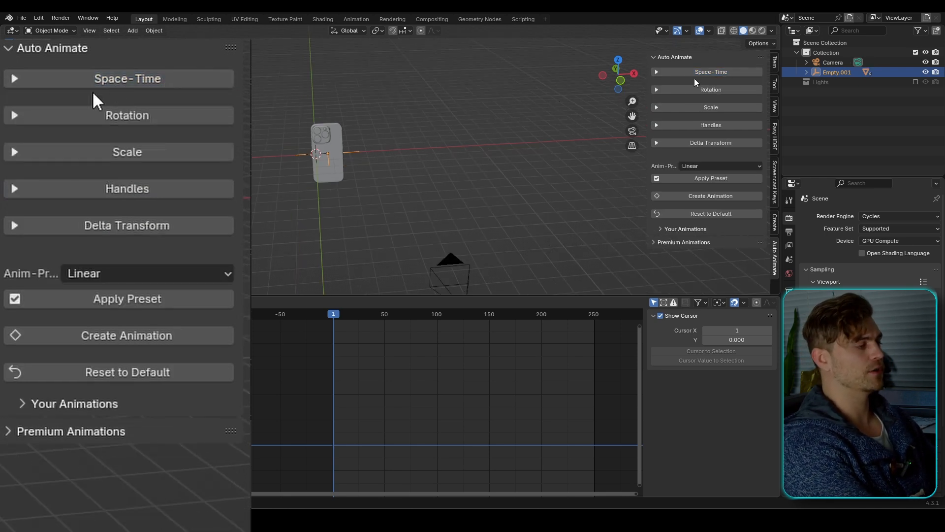
# Step: Set the phone's Space-Time duration to 72 and its distance to 10
pyautogui.click(134, 82)
pyautogui.click(719, 86)
pyautogui.write('72')
pyautogui.press('Return')
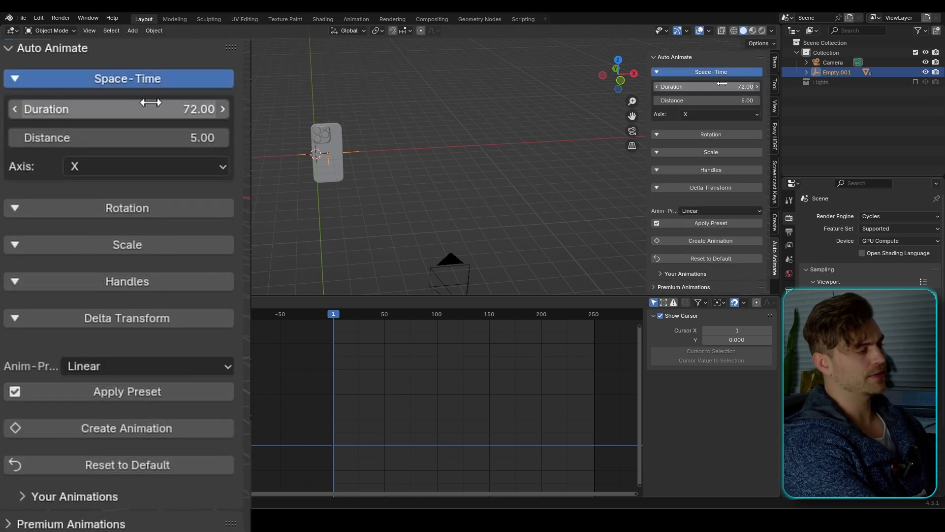
pyautogui.click(727, 99)
pyautogui.write('1')
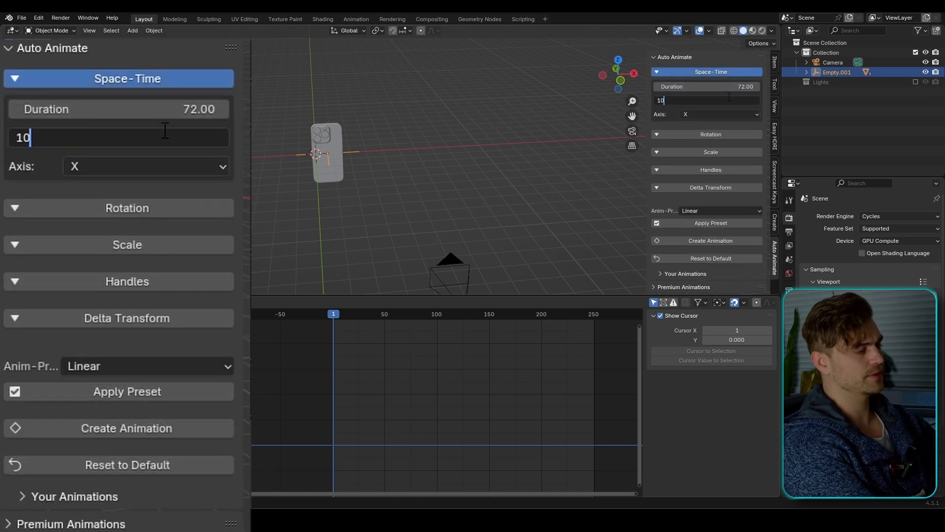
pyautogui.write('0')
pyautogui.press('Return')
# Step: Enable rotation for the phone and set the third Degrees value to 360
pyautogui.click(723, 133)
pyautogui.click(658, 150)
pyautogui.click(710, 191)
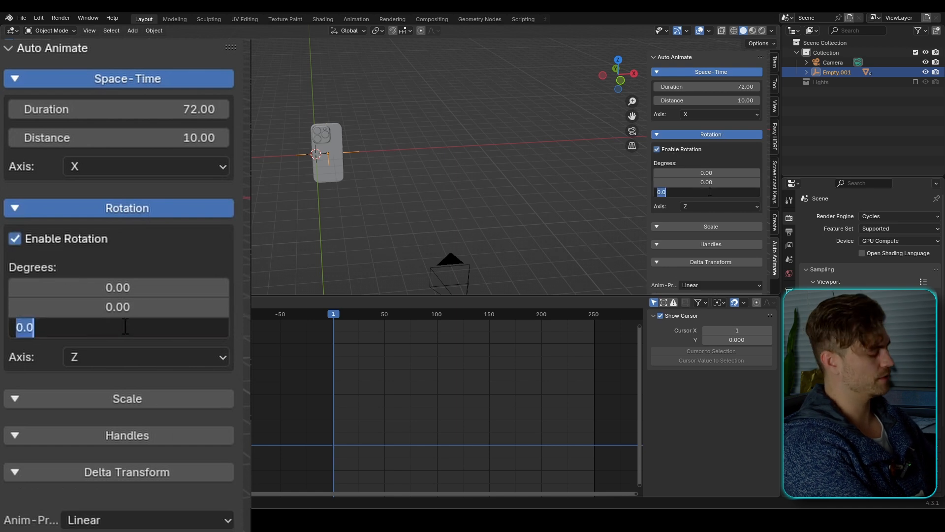
pyautogui.press('Return')
pyautogui.scroll(-3, 709, 190)
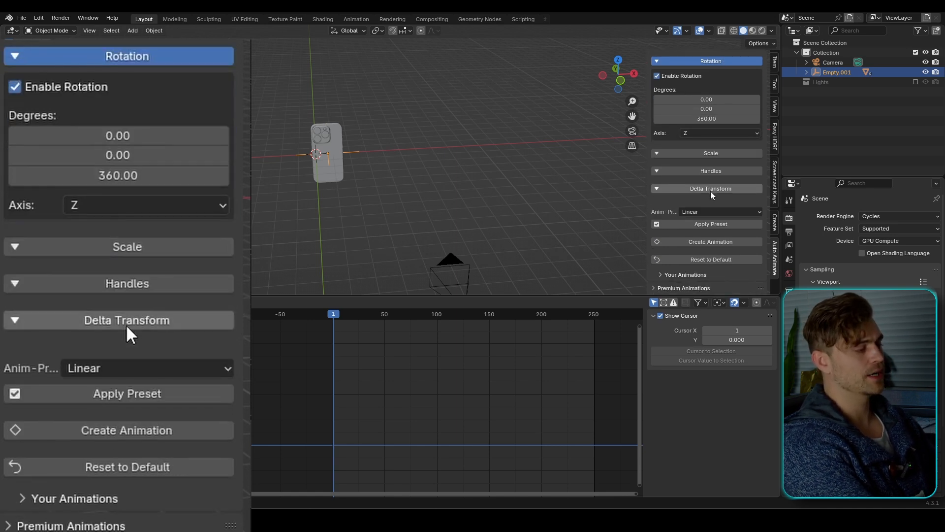
# Step: Create the phone's animation and switch it to the Fast-Slow preset, framing its whole curve
pyautogui.click(722, 223)
pyautogui.click(721, 212)
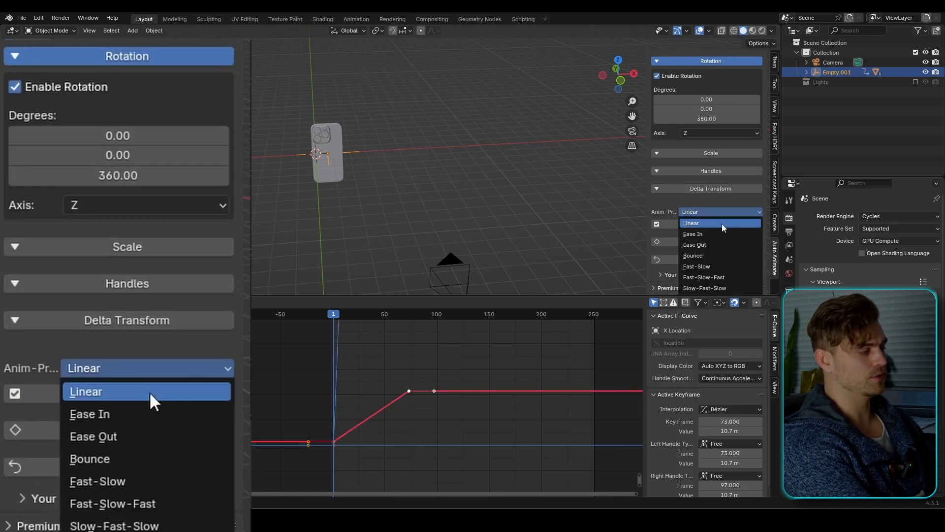
pyautogui.click(717, 266)
pyautogui.click(713, 224)
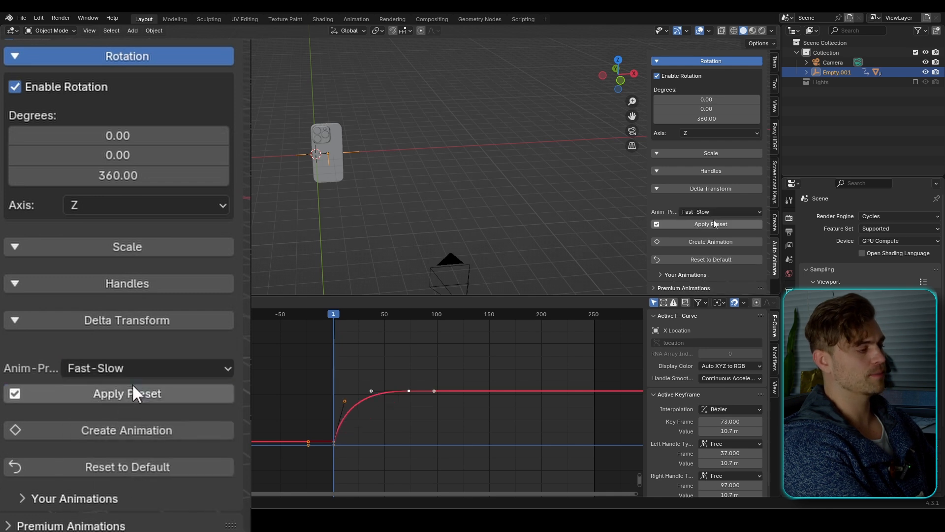
pyautogui.press('Home')
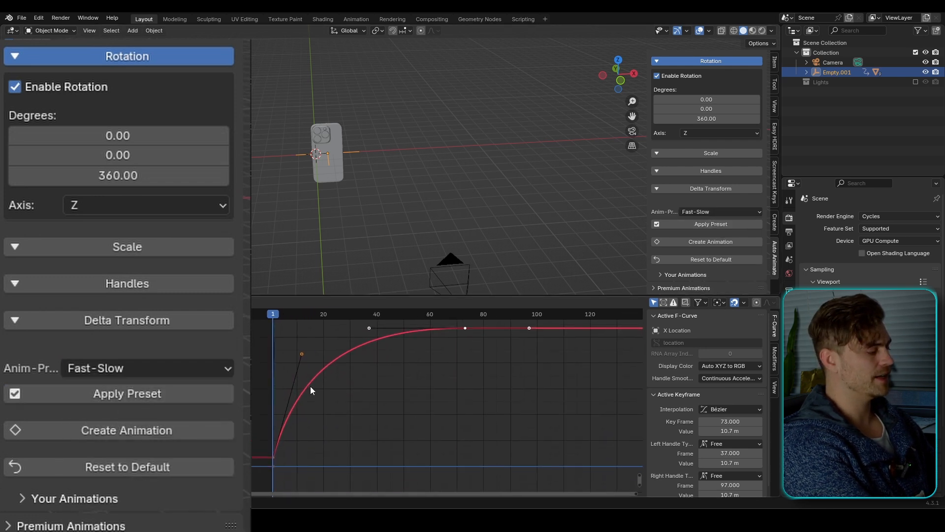
# Step: Set the first value of the phone's First Handle to 0.25 and regenerate the animation
pyautogui.click(133, 283)
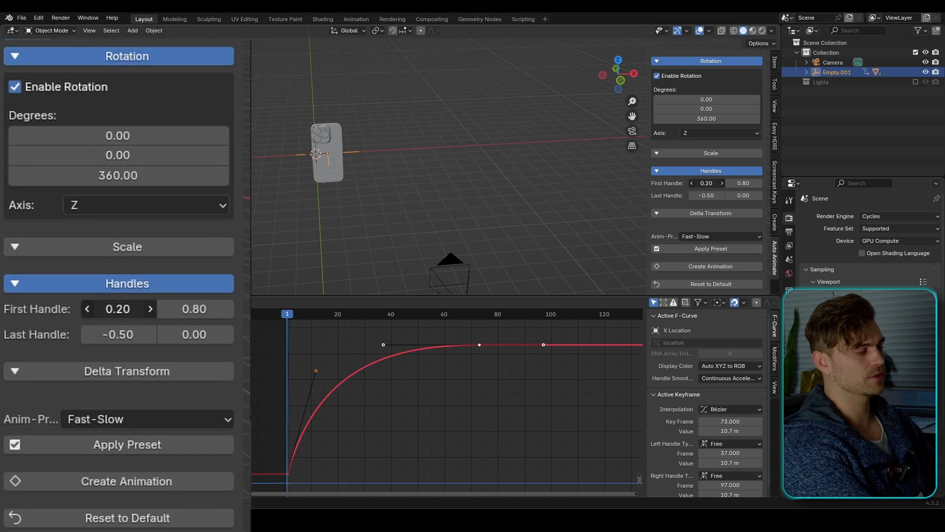
pyautogui.moveTo(118, 308); pyautogui.dragTo(123, 309)
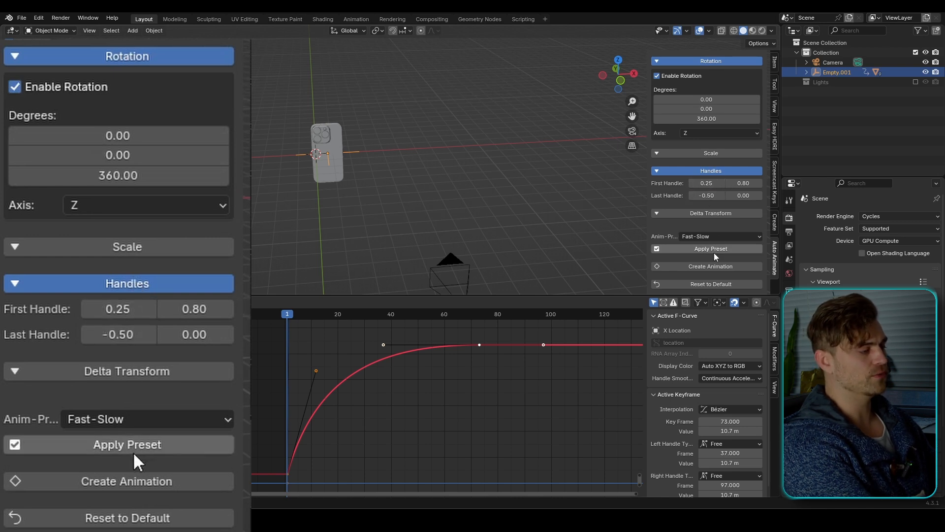
pyautogui.click(146, 479)
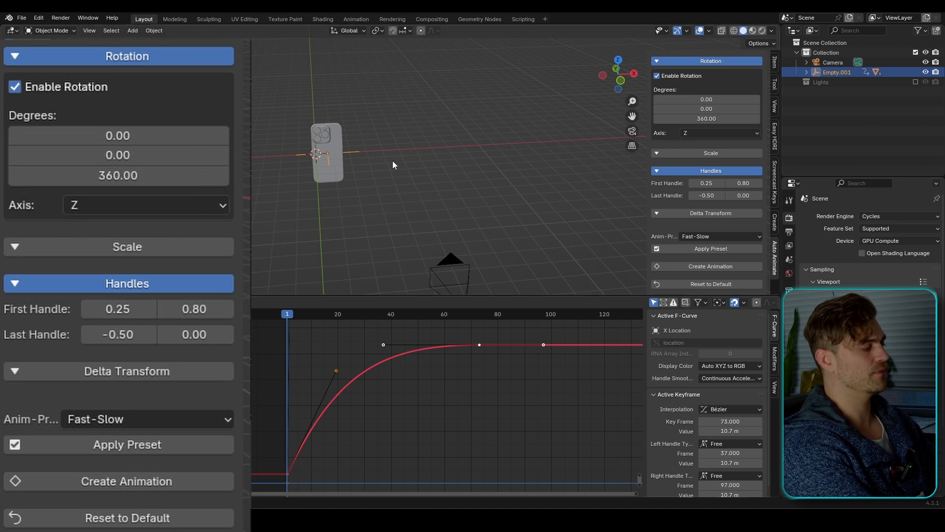
# Step: Select the camera, disable rotation for its animation and collapse the Rotation settings
pyautogui.scroll(-3, 393, 161)
pyautogui.click(406, 208)
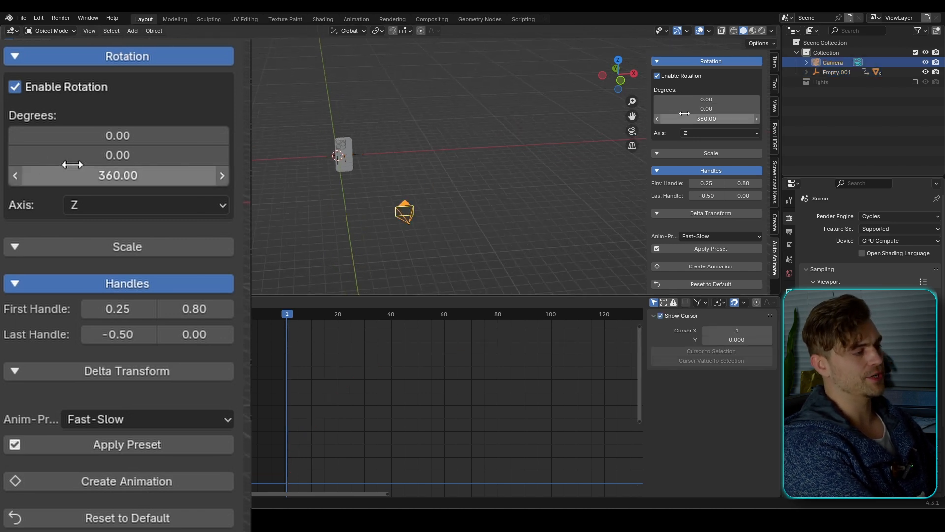
pyautogui.scroll(4, 710, 121)
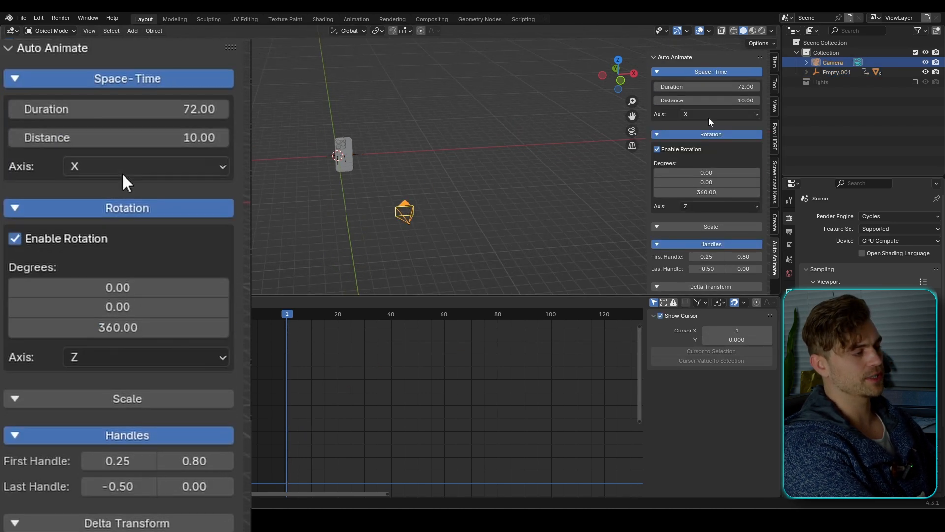
pyautogui.click(657, 149)
pyautogui.click(711, 134)
# Step: Set the camera's animation axis to Y and its distance to 4
pyautogui.click(709, 114)
pyautogui.click(703, 136)
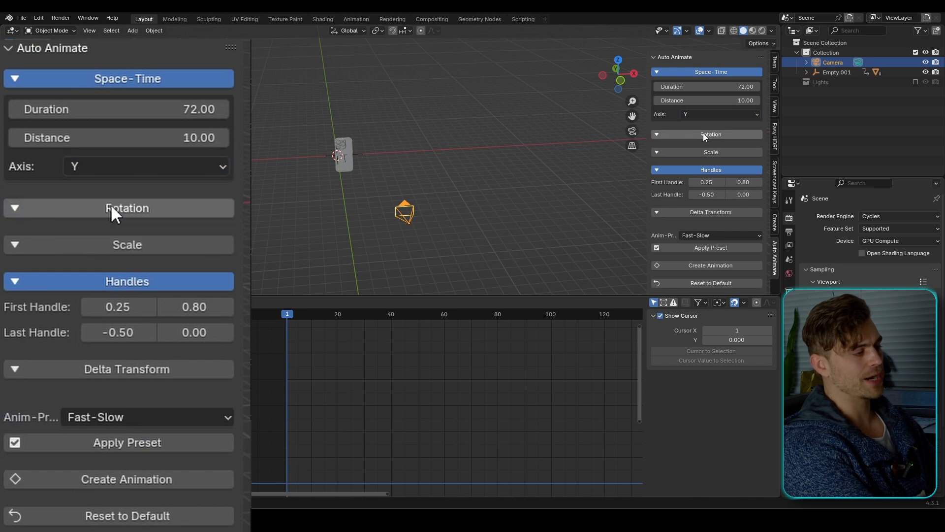
pyautogui.click(741, 100)
pyautogui.write('4')
pyautogui.press('Return')
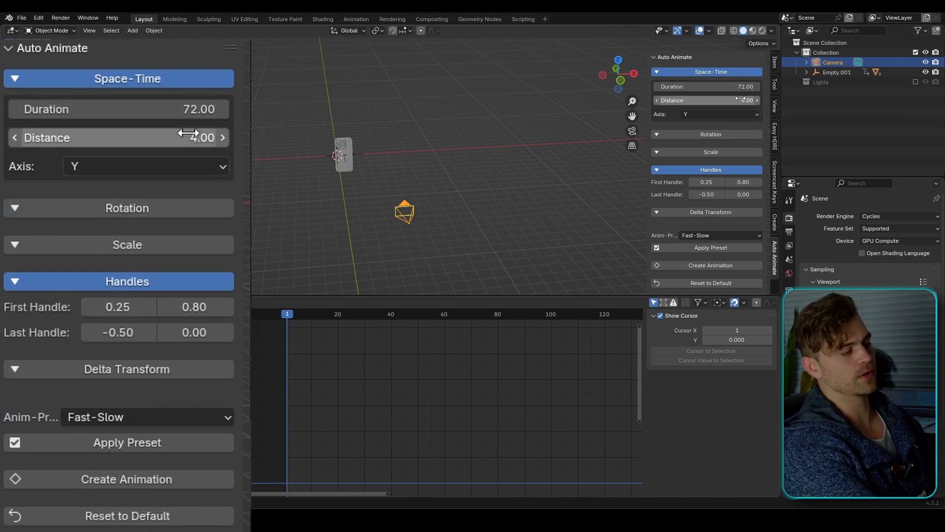
# Step: Apply the Fast-Slow-Fast preset and create the camera's animation
pyautogui.scroll(-2, 724, 197)
pyautogui.click(732, 212)
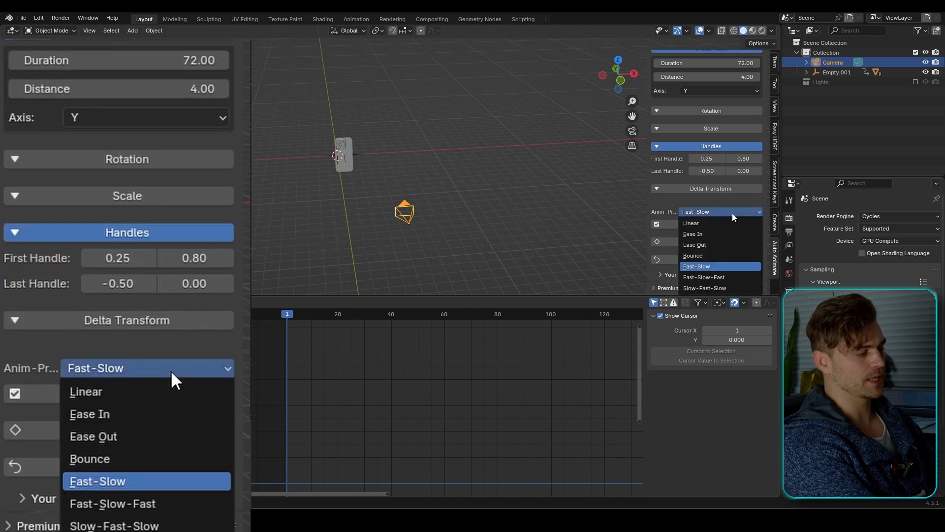
pyautogui.click(731, 277)
pyautogui.click(727, 226)
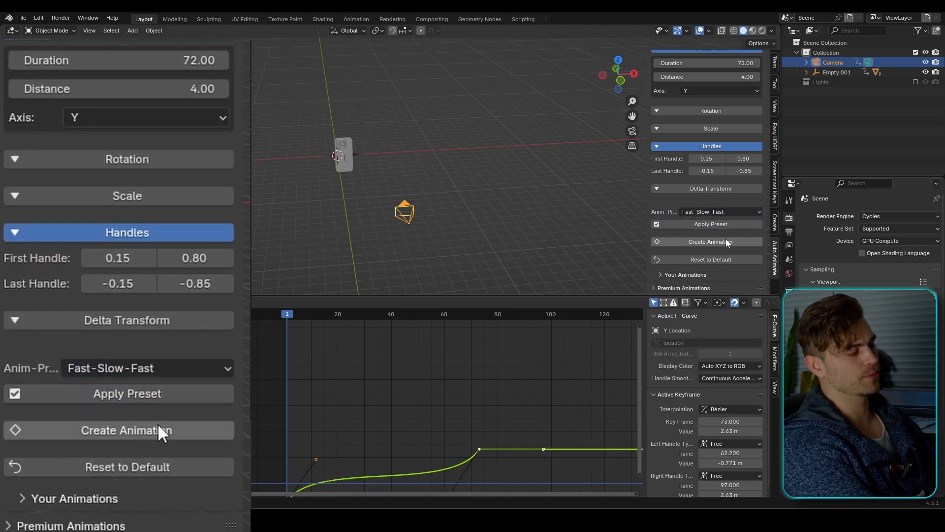
# Step: Regenerate the camera's animation and preview it from the start through the camera view
pyautogui.click(727, 240)
pyautogui.moveTo(479, 180); pyautogui.dragTo(444, 204, button='middle')
pyautogui.scroll(4, 502, 181)
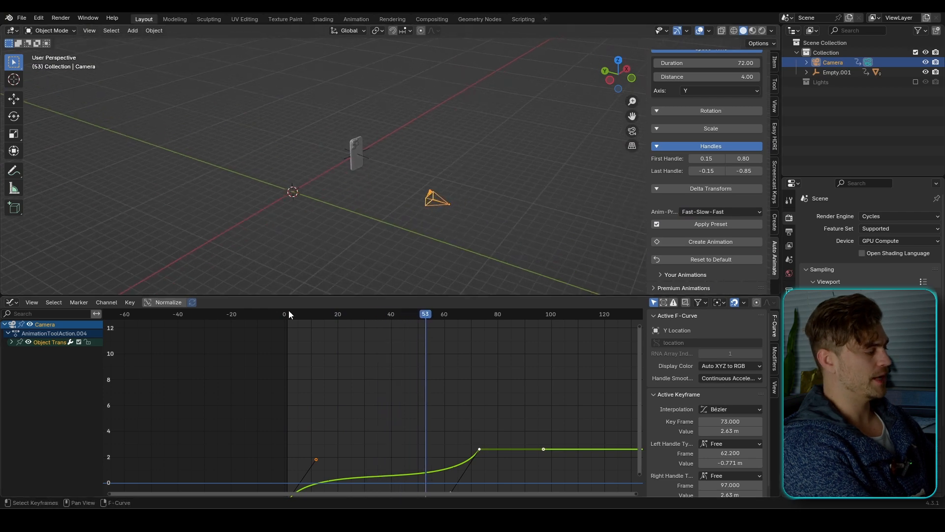
pyautogui.click(289, 313)
pyautogui.press('KP_0')
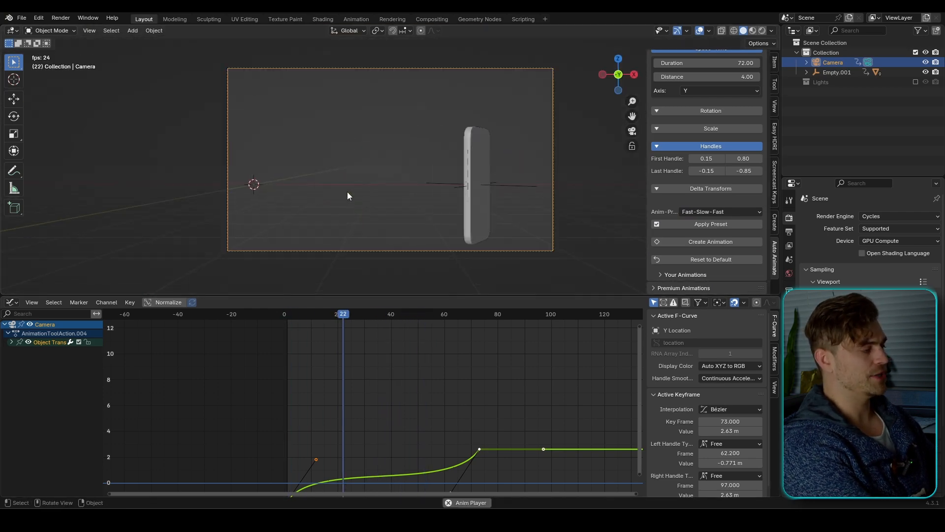
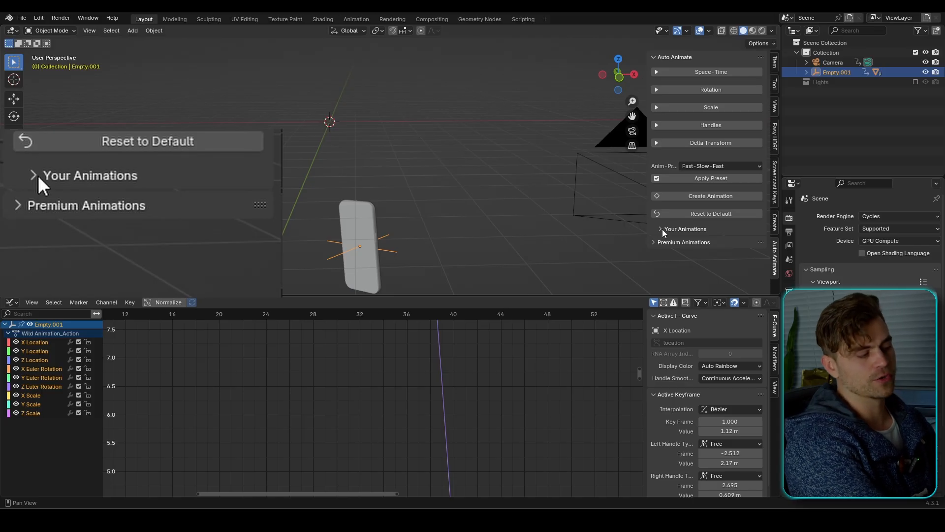
# Step: Expand the Your Animations settings and play the phone's Wild Animation with all its curves in view
pyautogui.click(663, 229)
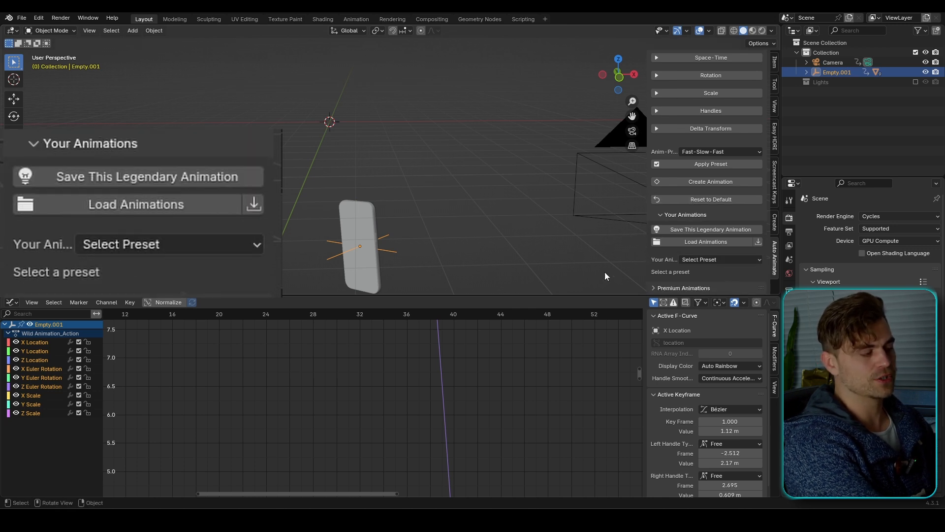
pyautogui.scroll(-2, 400, 240)
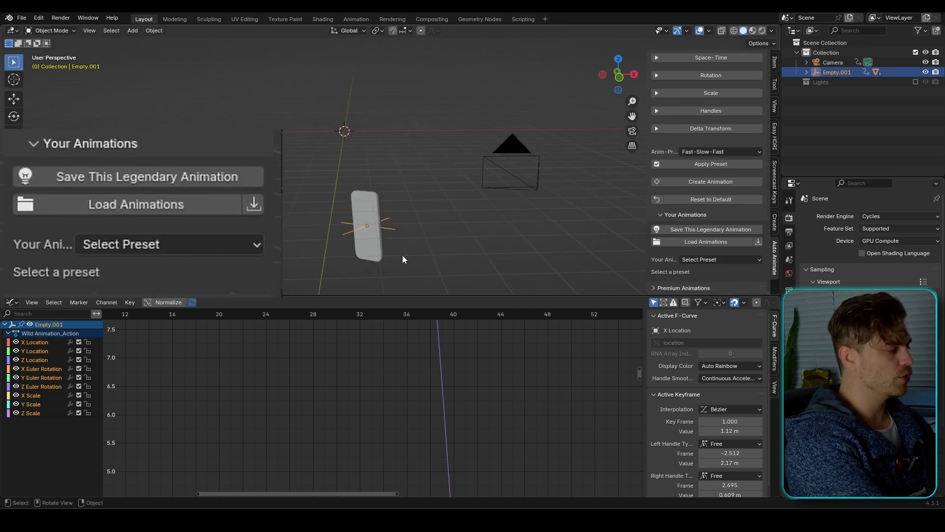
pyautogui.scroll(-10, 394, 362)
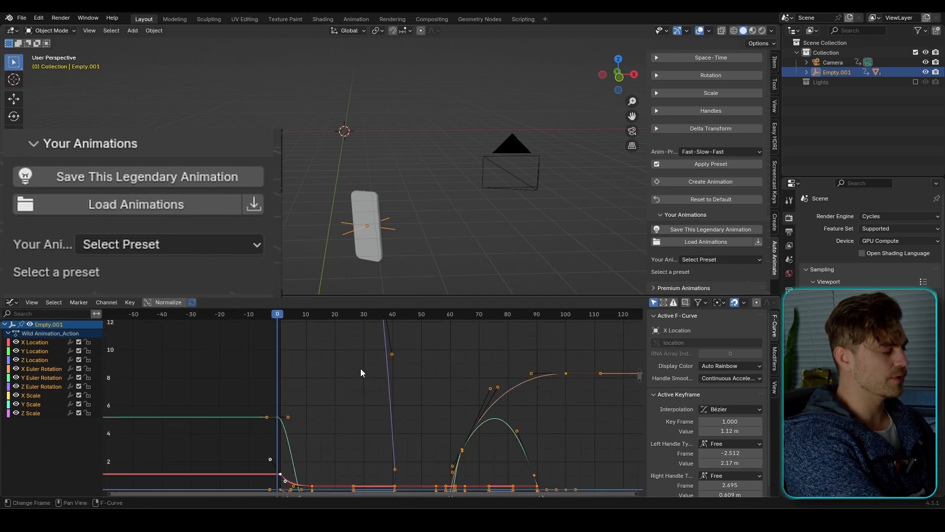
pyautogui.scroll(-5, 364, 371)
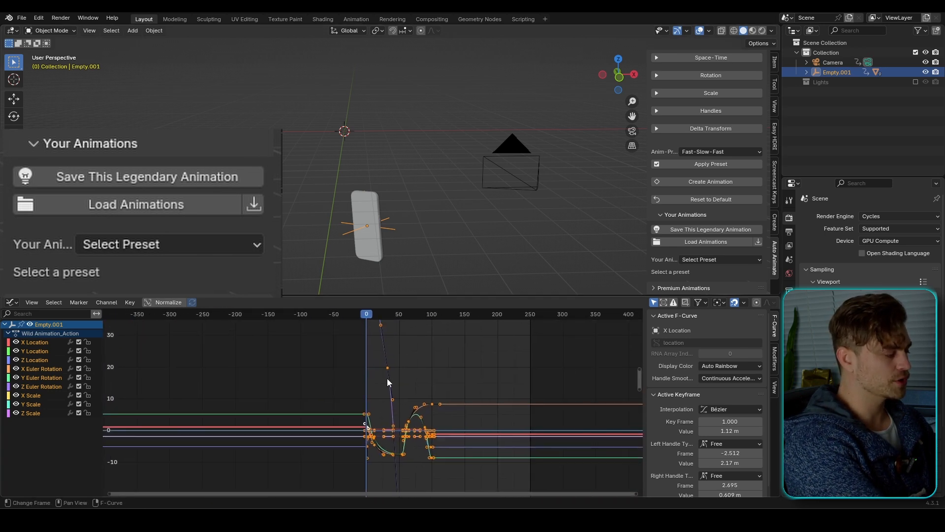
pyautogui.press('space')
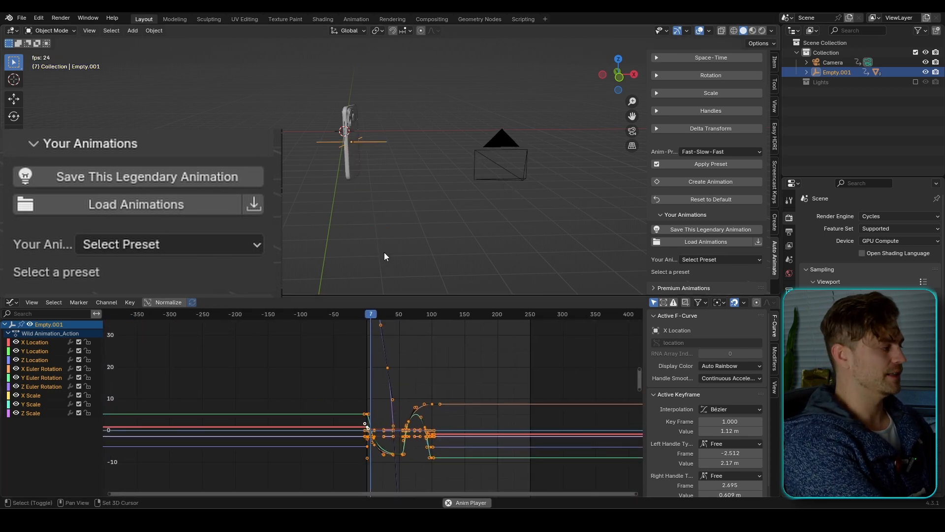
pyautogui.moveTo(385, 232); pyautogui.dragTo(409, 229, button='middle')
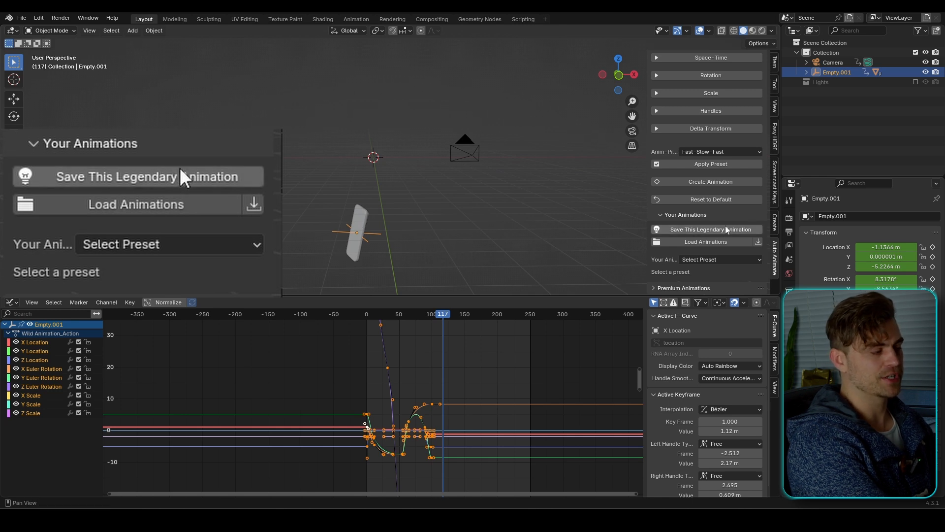
# Step: Save the phone's animation as a preset named Legendary Animation and load the presets from the animation_presets folder
pyautogui.click(682, 229)
pyautogui.click(700, 233)
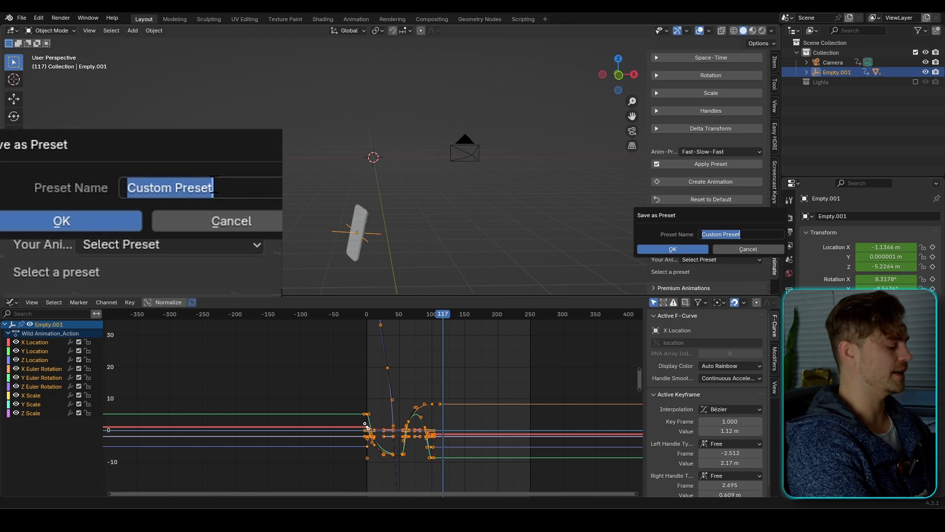
pyautogui.write('Legendary Animatio')
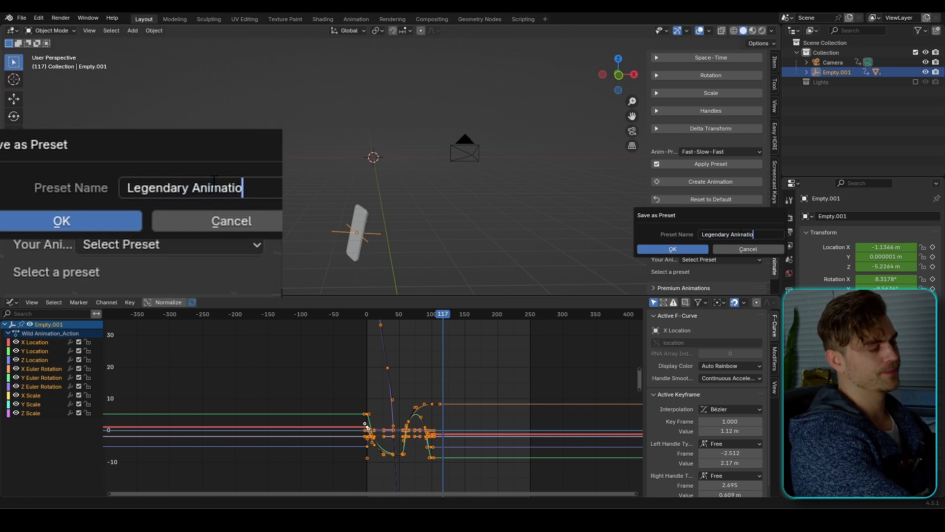
pyautogui.write('n')
pyautogui.press('Return')
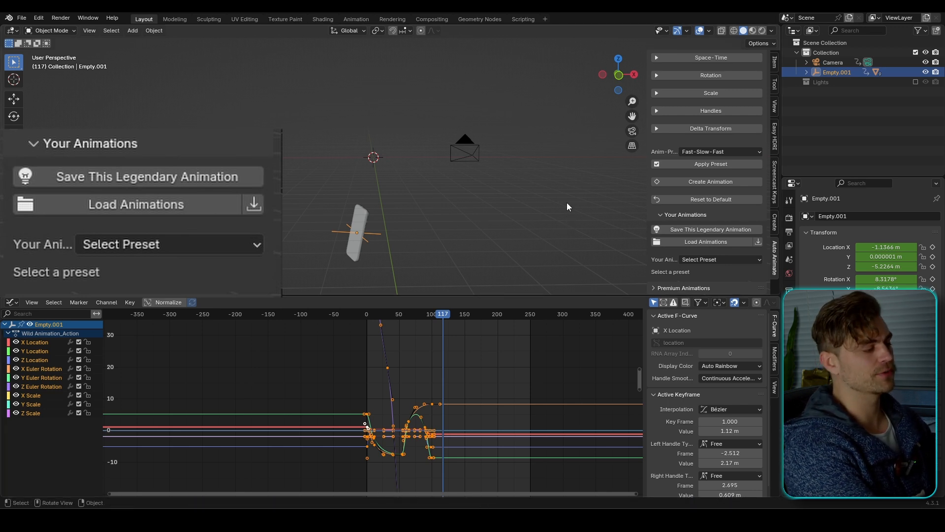
pyautogui.click(696, 242)
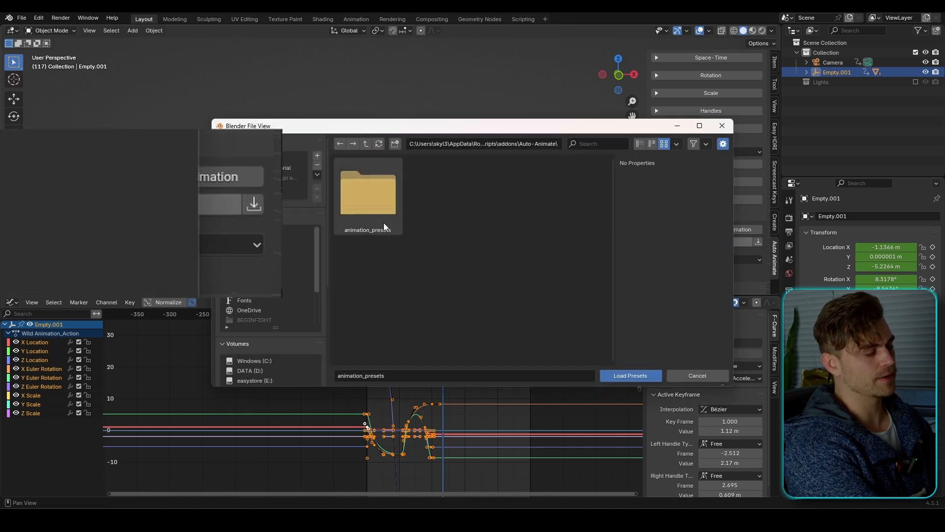
pyautogui.click(638, 377)
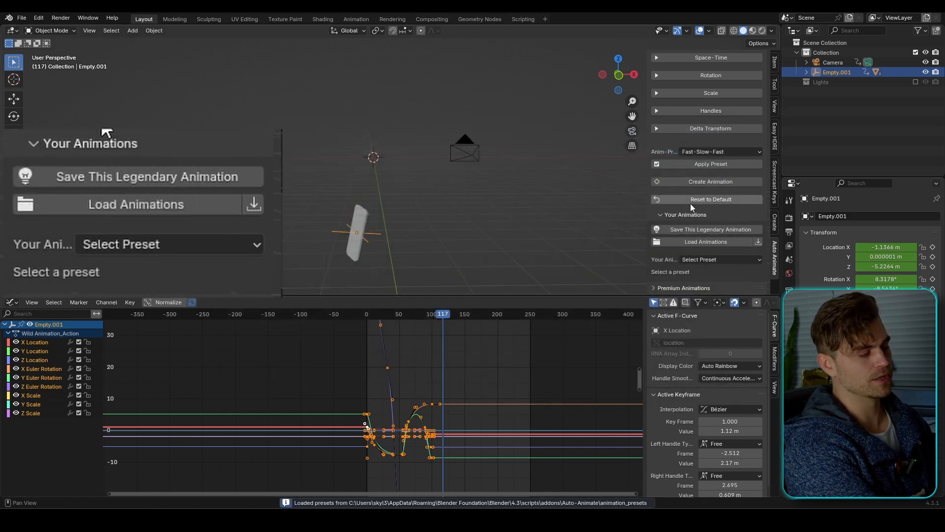
# Step: Add a new cube, apply the saved Legendary Animation preset to it and play it back
pyautogui.click(704, 259)
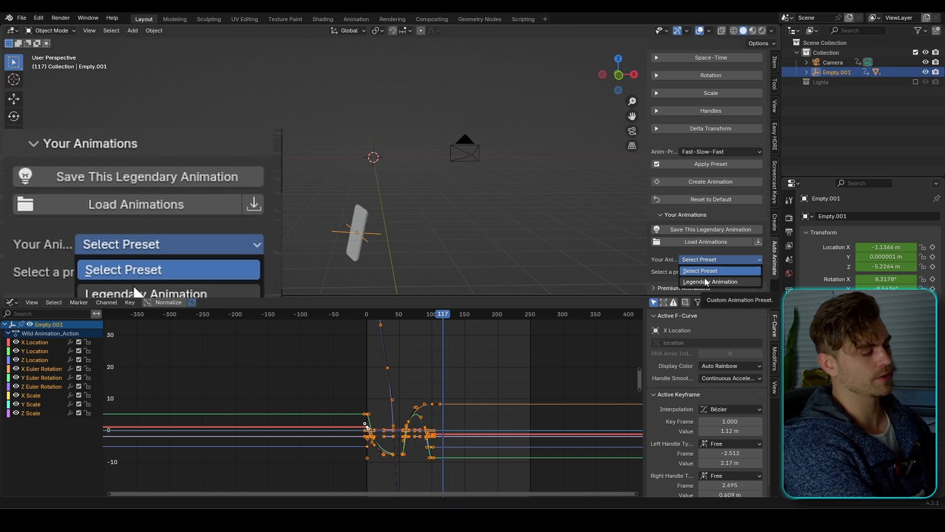
pyautogui.click(705, 280)
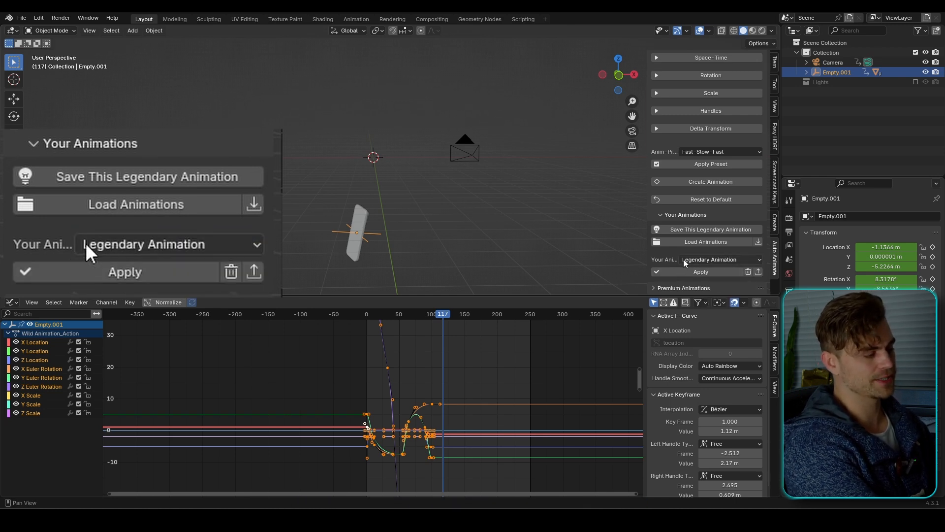
pyautogui.hotkey('shift', 'a')
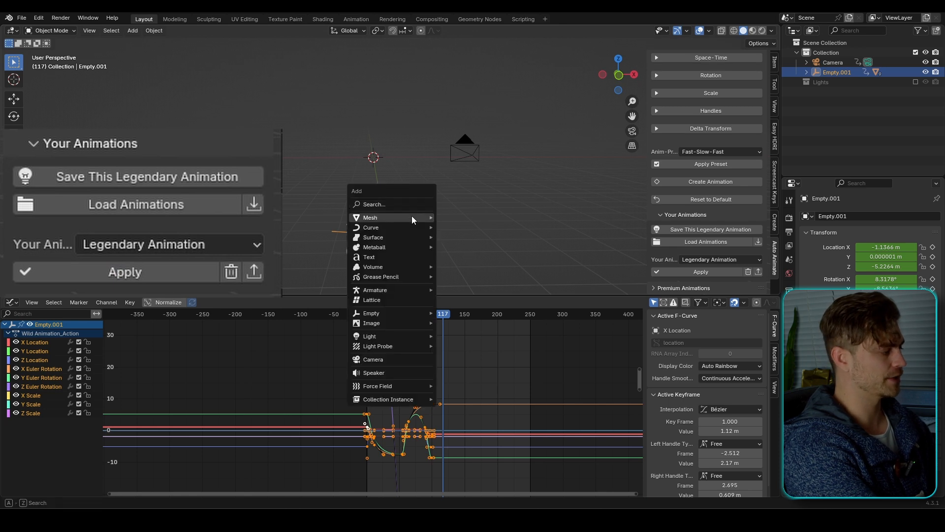
pyautogui.moveTo(412, 216)
pyautogui.click(471, 224)
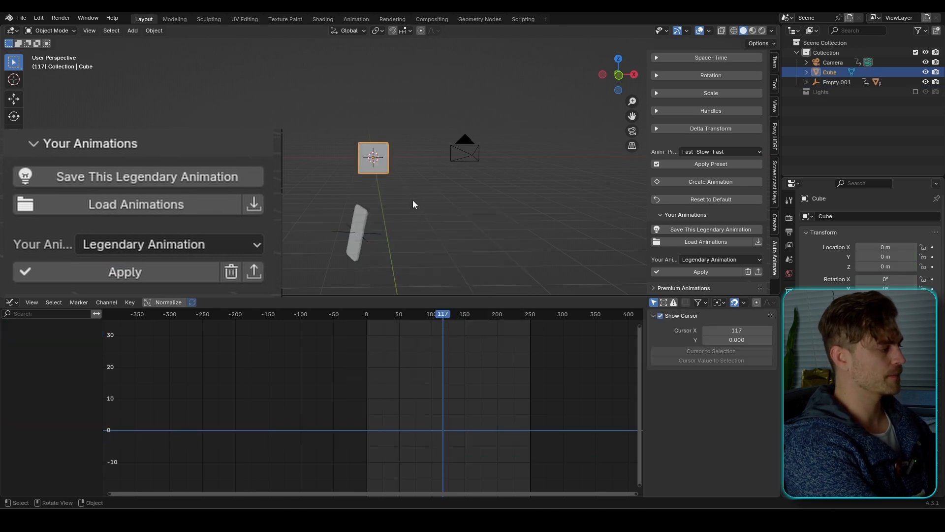
pyautogui.click(720, 271)
pyautogui.press('space')
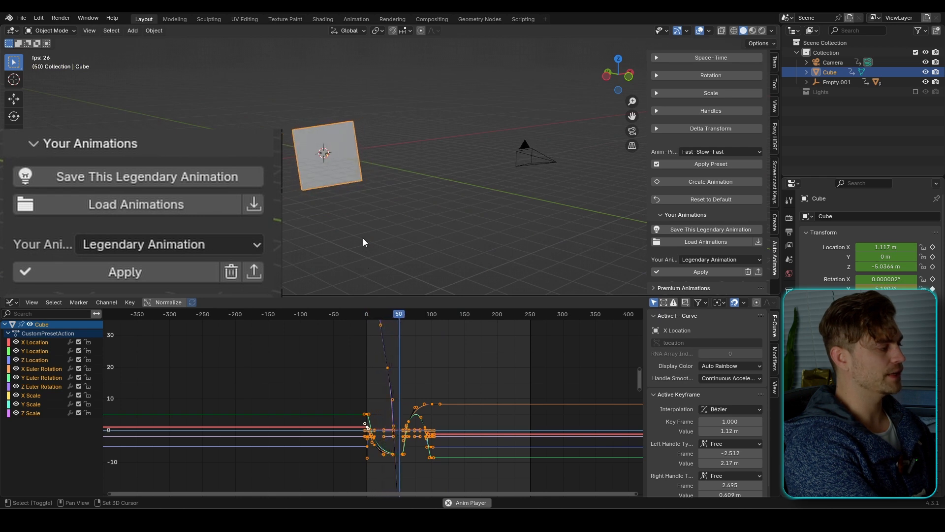
pyautogui.press('space')
# Step: Shift the cube's animation with a delta location X of about 7.23 and play it from the start
pyautogui.click(708, 128)
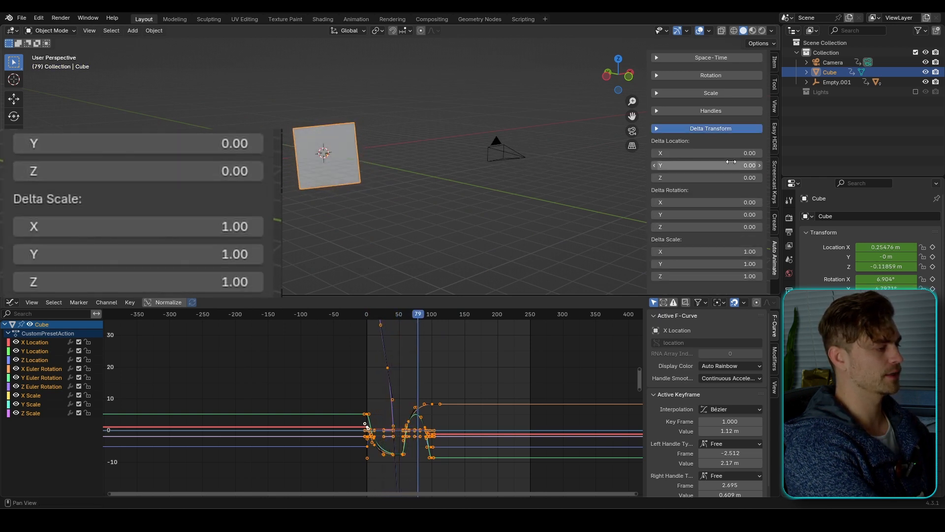
pyautogui.moveTo(728, 153); pyautogui.dragTo(753, 153)
pyautogui.moveTo(463, 160); pyautogui.dragTo(427, 188, button='middle')
pyautogui.click(431, 314)
pyautogui.moveTo(376, 314); pyautogui.dragTo(368, 317)
pyautogui.press('space')
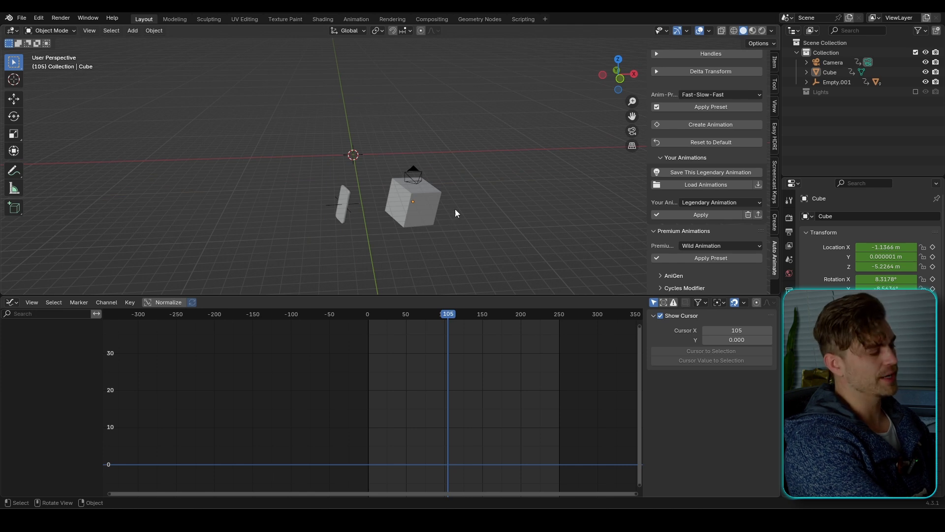
# Step: Set the cube's delta scale to 0.50 on X, Y and Z
pyautogui.scroll(4, 394, 228)
pyautogui.click(311, 199)
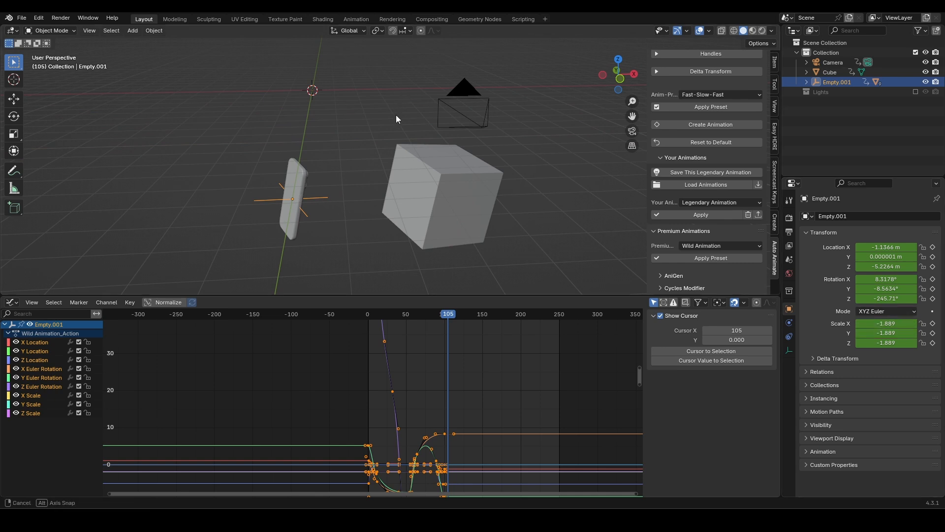
pyautogui.moveTo(395, 114); pyautogui.dragTo(445, 209, button='middle')
pyautogui.click(449, 214)
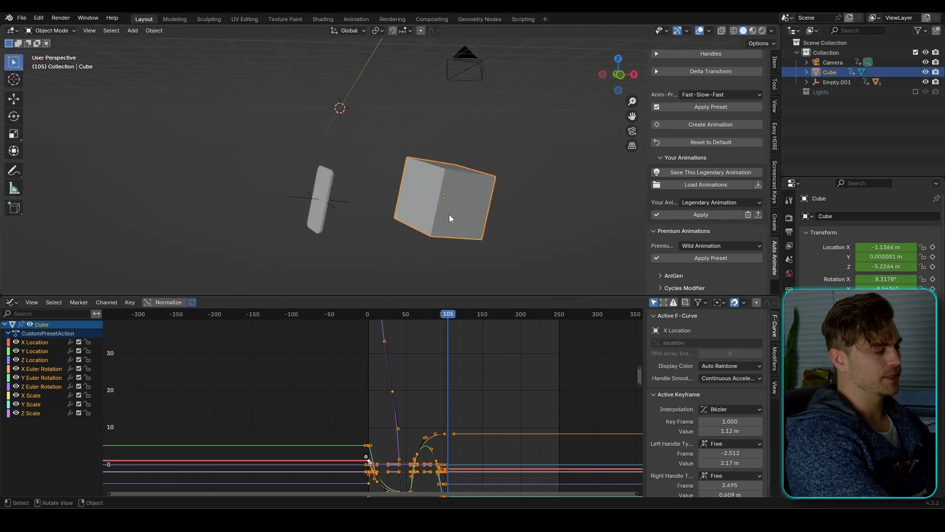
pyautogui.scroll(3, 699, 169)
pyautogui.click(711, 143)
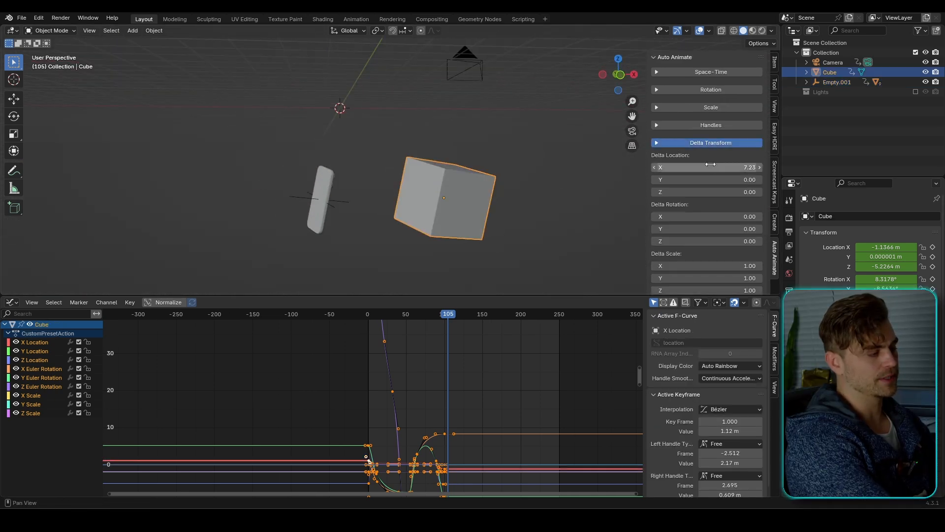
pyautogui.scroll(-3, 733, 204)
pyautogui.moveTo(733, 204); pyautogui.dragTo(694, 232)
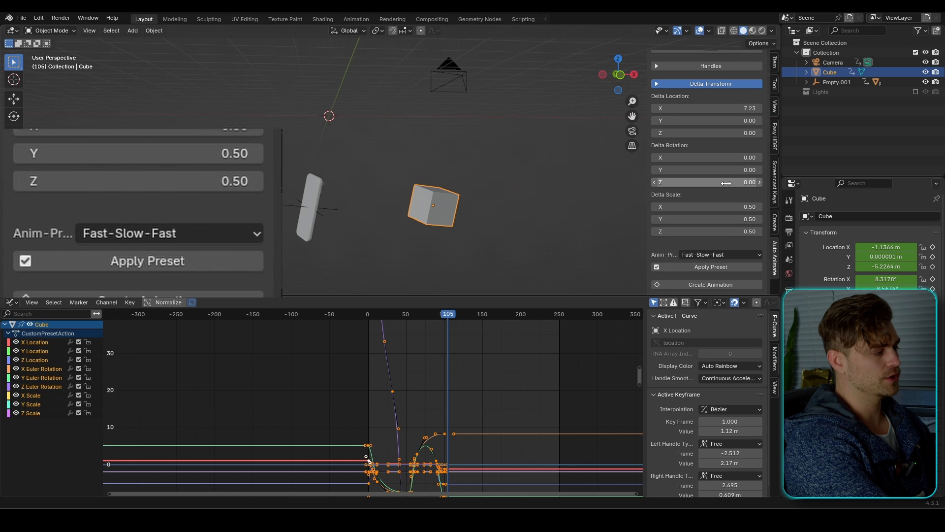
# Step: Increase the cube's delta rotation Z and play the animation from the start
pyautogui.moveTo(726, 183); pyautogui.dragTo(749, 183)
pyautogui.moveTo(447, 313); pyautogui.dragTo(369, 319)
pyautogui.scroll(-1, 374, 315)
pyautogui.press('space')
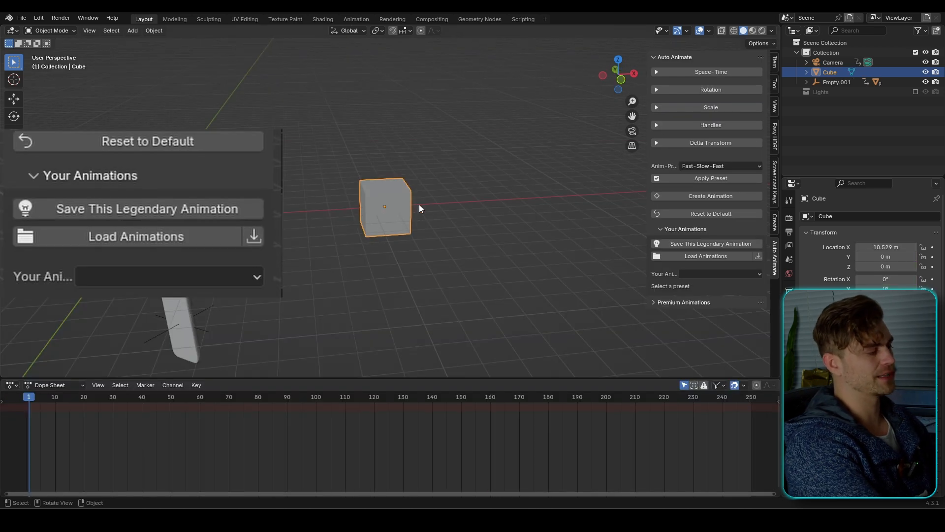
# Step: Stretch the cube along the X axis to about three times its length
pyautogui.press('s')
pyautogui.press('x')
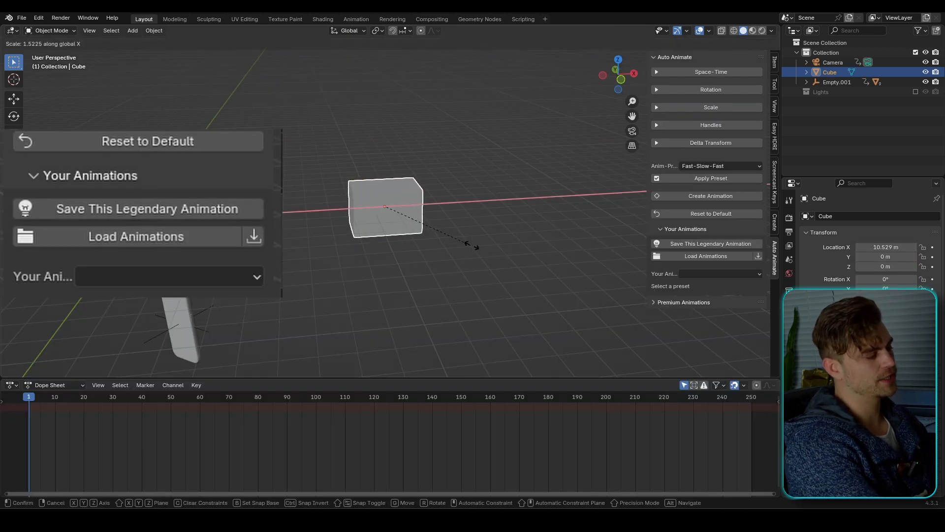
pyautogui.click(582, 256)
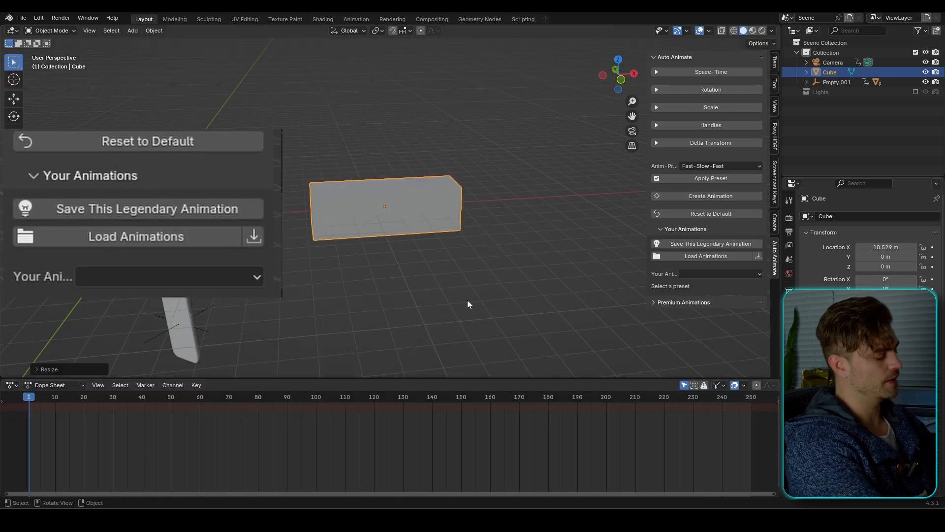
# Step: Animate the cube's movement with keyframes at frames 1, 20 and 36, raising it at frame 20
pyautogui.press('i')
pyautogui.click(84, 397)
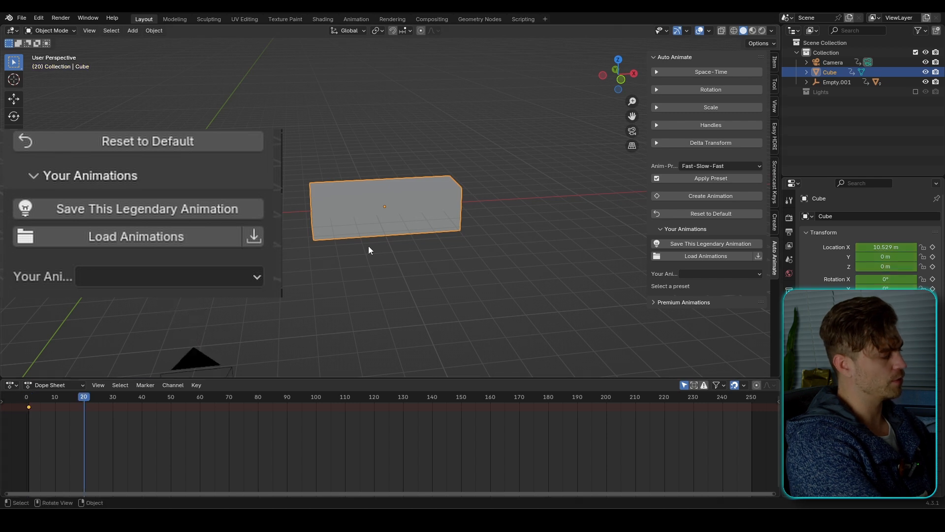
pyautogui.press('g')
pyautogui.click(378, 149)
pyautogui.press('i')
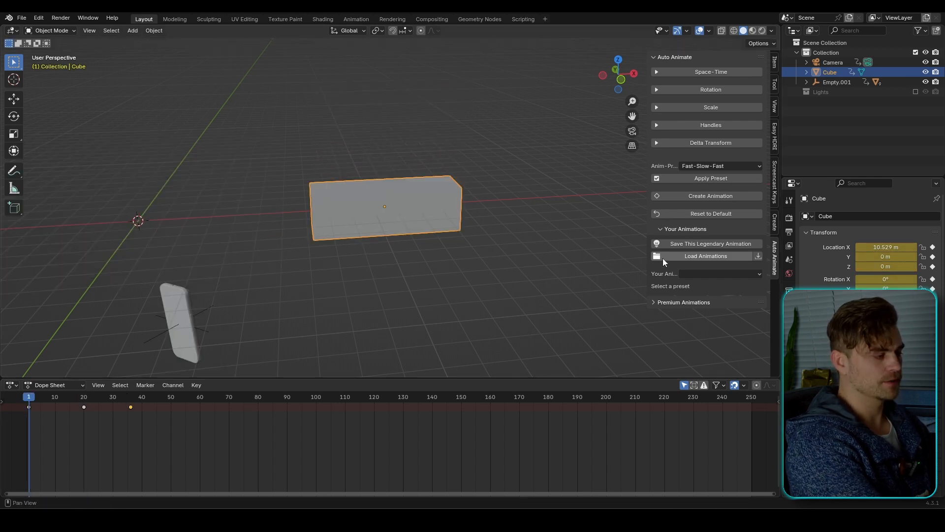
# Step: Save the cube's animation as a preset named "Not so legendary animation"
pyautogui.click(687, 244)
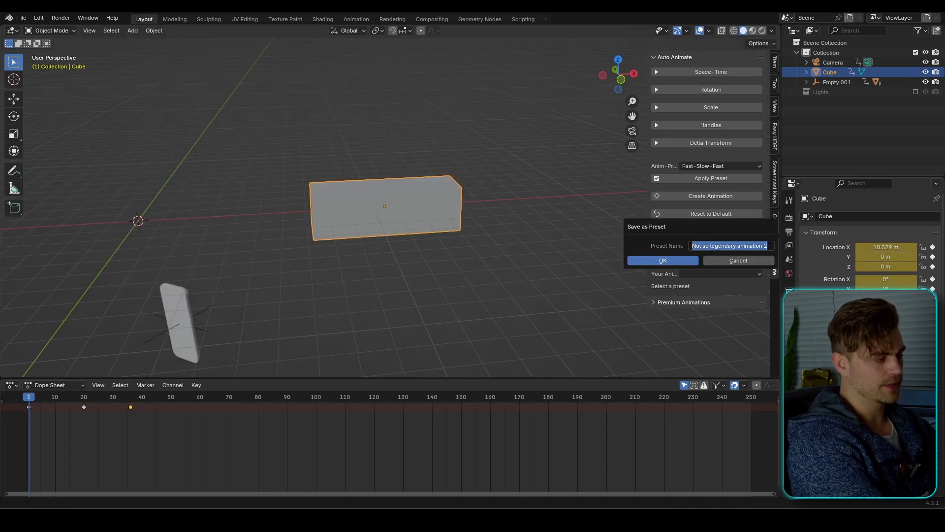
pyautogui.press('End')
pyautogui.press('BackSpace')
pyautogui.click(687, 262)
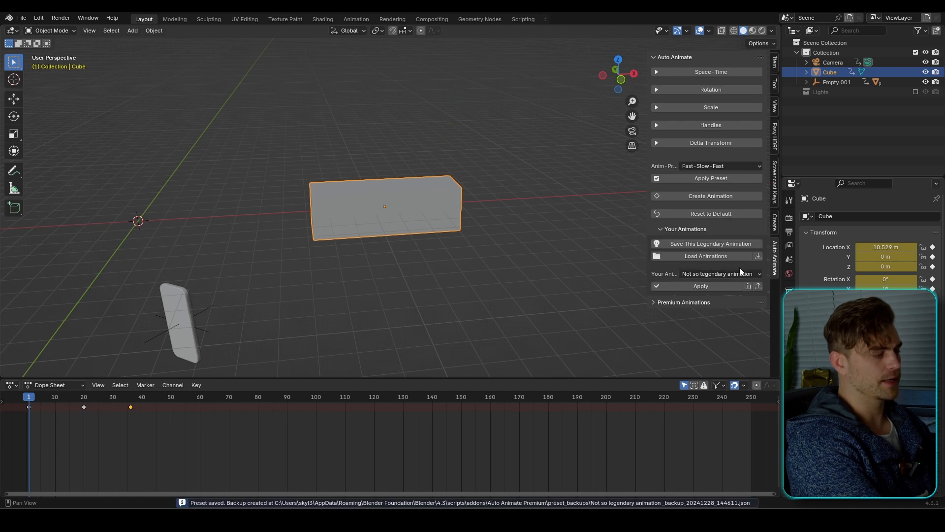
# Step: Add another cube and apply the "Not so legendary animation" preset to it
pyautogui.hotkey('shift', 'a')
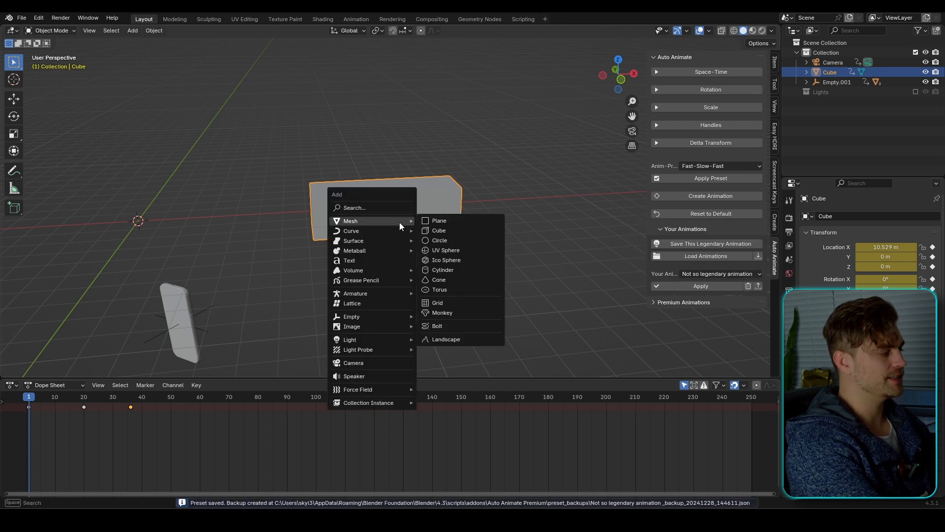
pyautogui.click(441, 234)
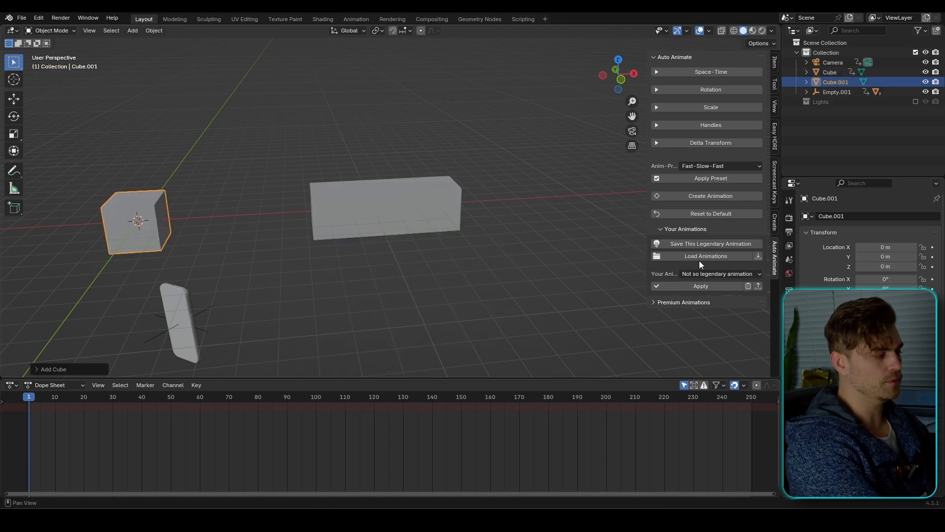
pyautogui.click(721, 284)
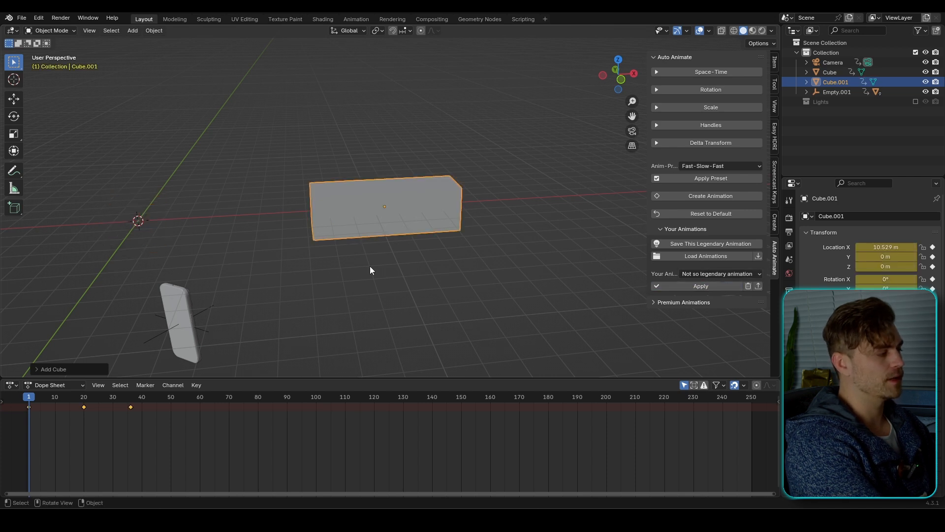
# Step: Raise the new cube with a delta location Z of 2.70 and play its animation beside the original
pyautogui.click(725, 143)
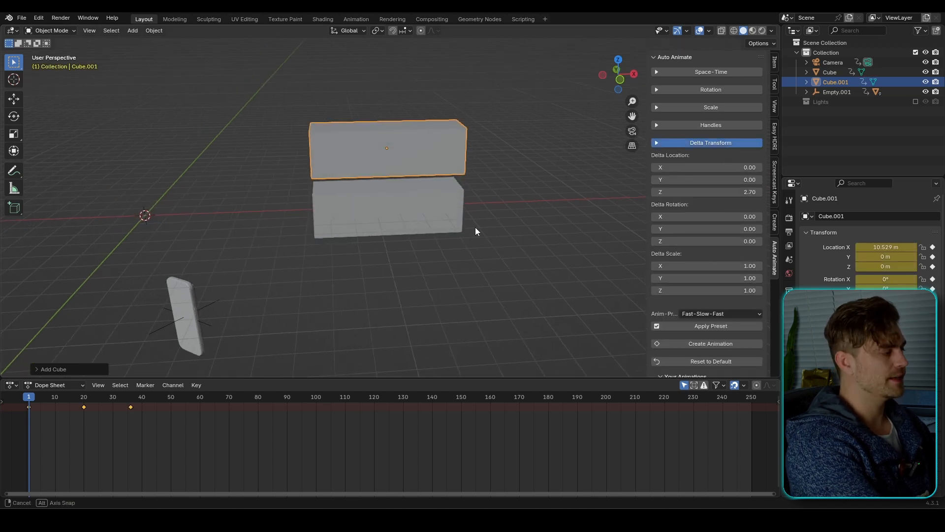
pyautogui.moveTo(475, 226); pyautogui.dragTo(398, 216, button='middle')
pyautogui.press('space')
pyautogui.press('space')
pyautogui.keyDown('shift'); pyautogui.moveTo(451, 190); pyautogui.dragTo(429, 190, button='middle'); pyautogui.keyUp('shift')
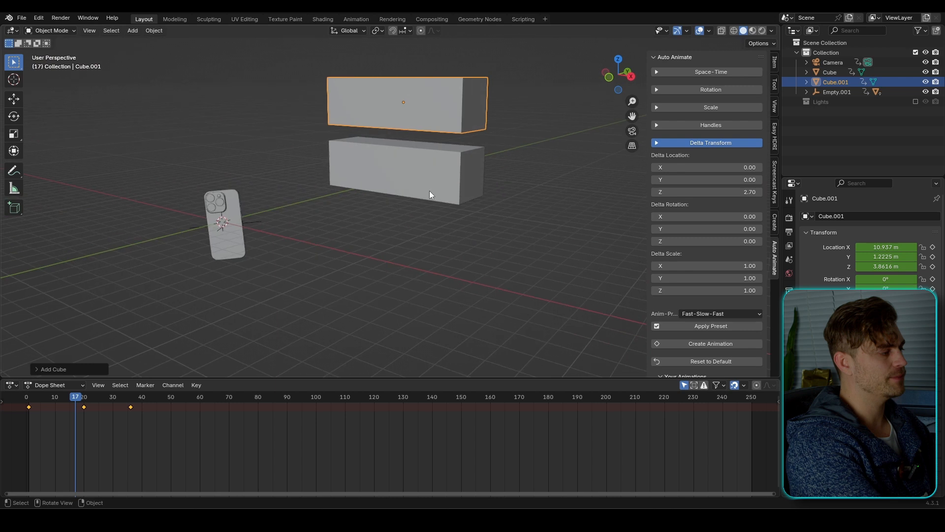
pyautogui.click(724, 143)
# Step: Enlarge the animation editor area and switch it to the Graph Editor
pyautogui.click(12, 384)
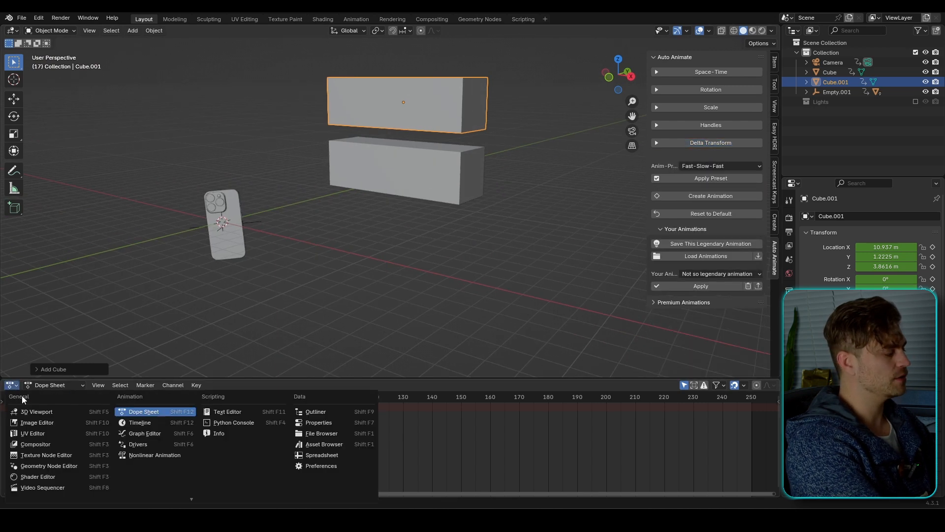
pyautogui.click(139, 422)
pyautogui.moveTo(15, 380); pyautogui.dragTo(14, 343)
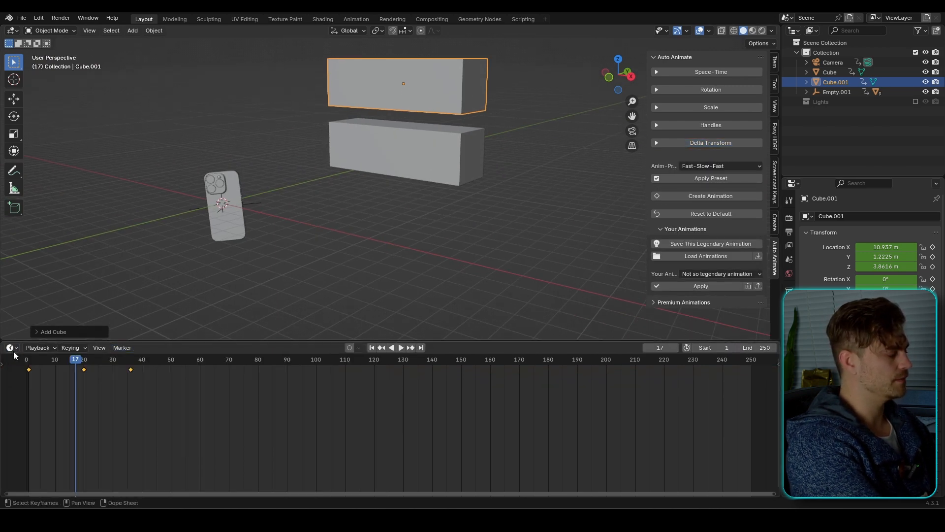
pyautogui.click(13, 349)
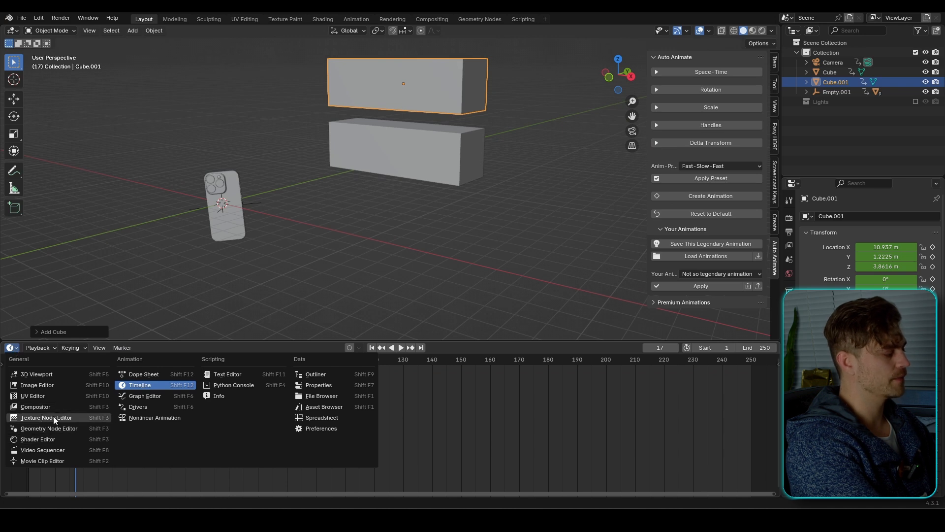
pyautogui.click(143, 396)
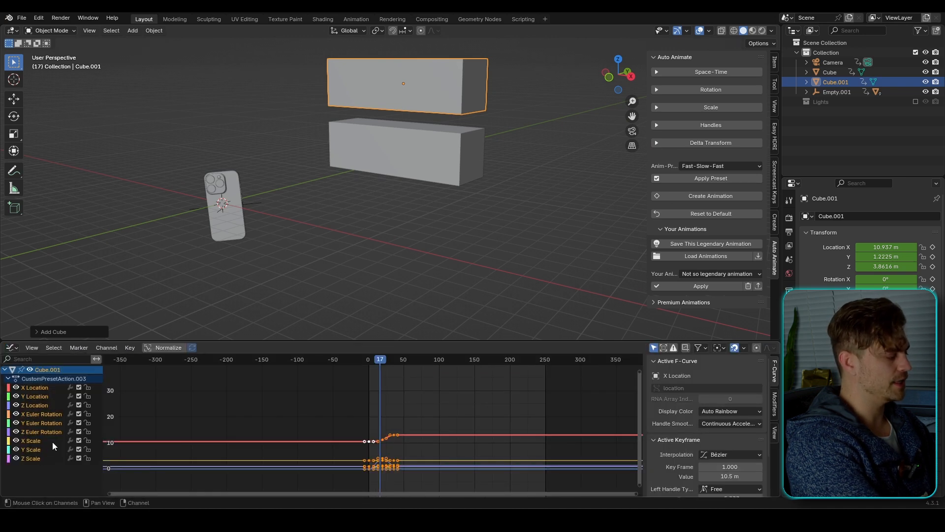
# Step: Delete the lower cube's X, Y and Z Scale animation channels and apply its object transform
pyautogui.keyDown('shift'); pyautogui.moveTo(468, 245); pyautogui.dragTo(421, 228, button='middle'); pyautogui.keyUp('shift')
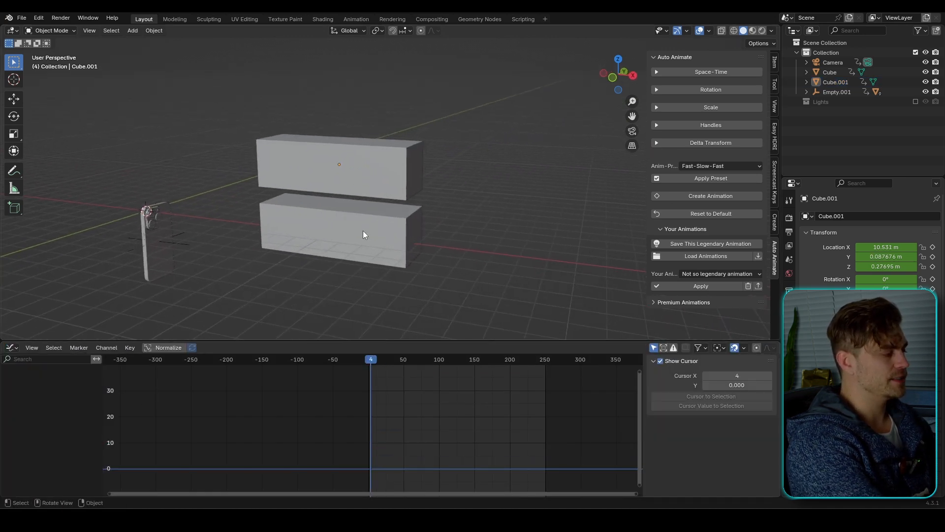
pyautogui.click(353, 241)
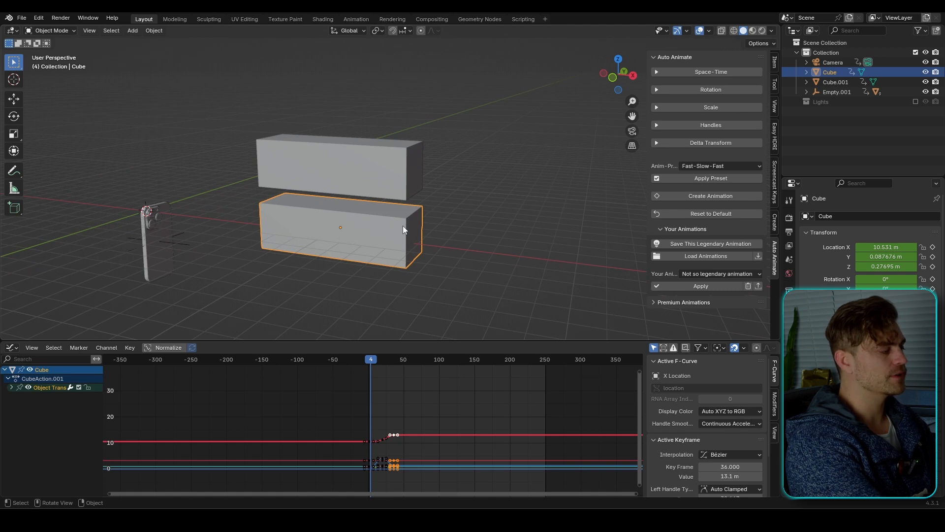
pyautogui.moveTo(306, 224); pyautogui.dragTo(251, 211, button='middle')
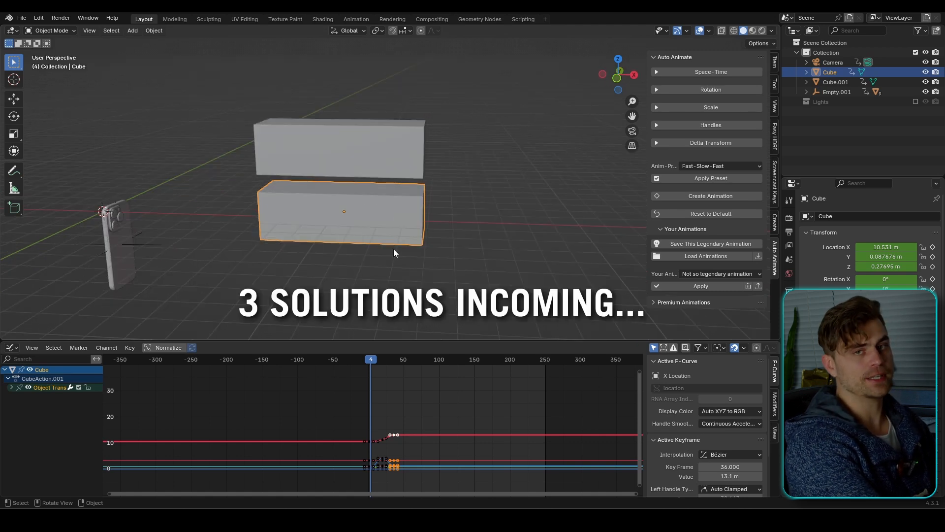
pyautogui.click(11, 387)
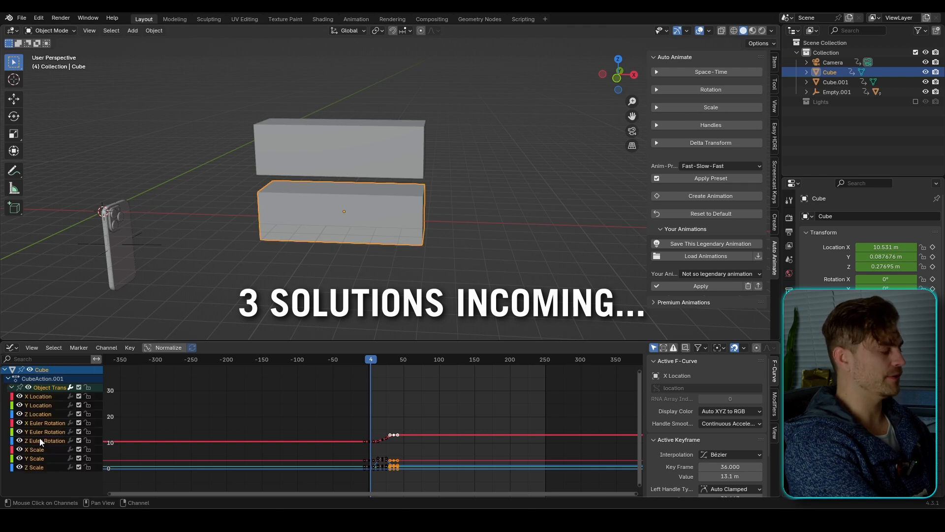
pyautogui.moveTo(60, 479); pyautogui.dragTo(32, 448)
pyautogui.press('x')
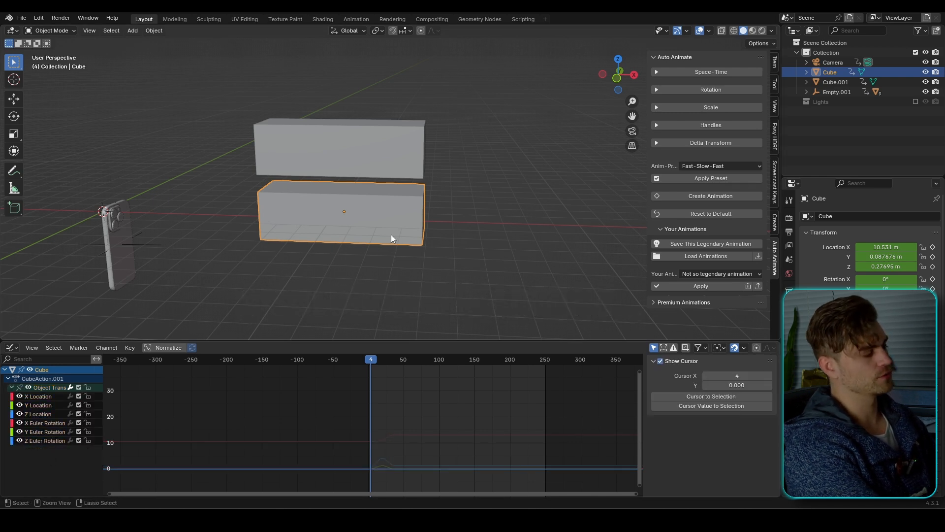
pyautogui.hotkey('ctrl', 'a')
pyautogui.click(364, 235)
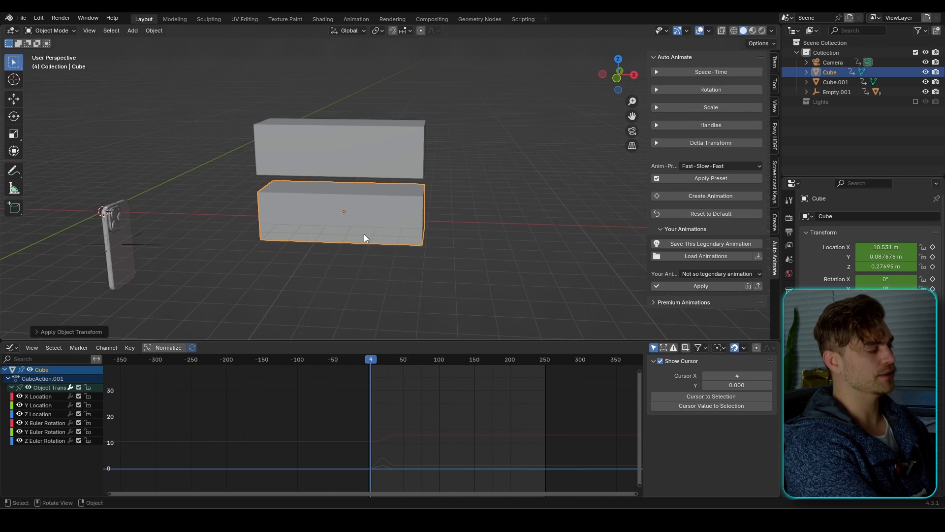
# Step: Save the lower cube's animation as a preset named "Not so legendary animation 2"
pyautogui.click(721, 243)
pyautogui.click(743, 249)
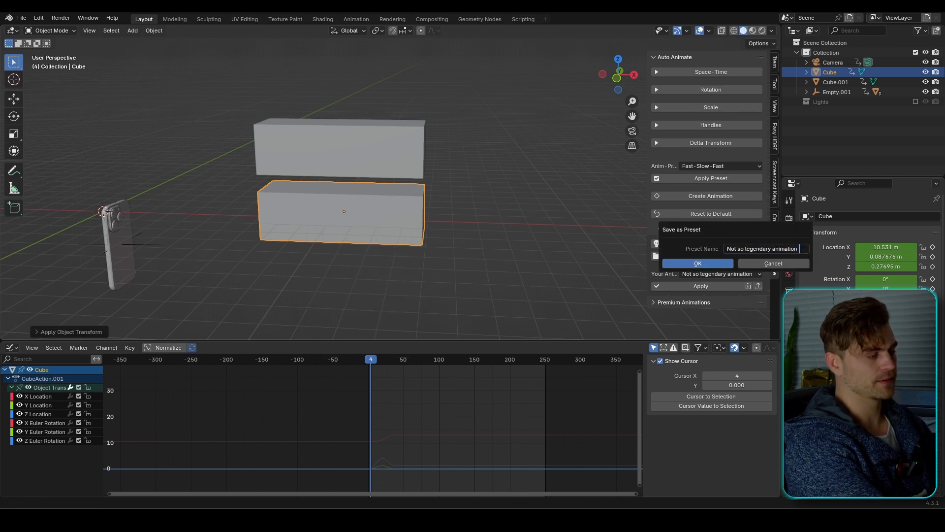
pyautogui.click(729, 263)
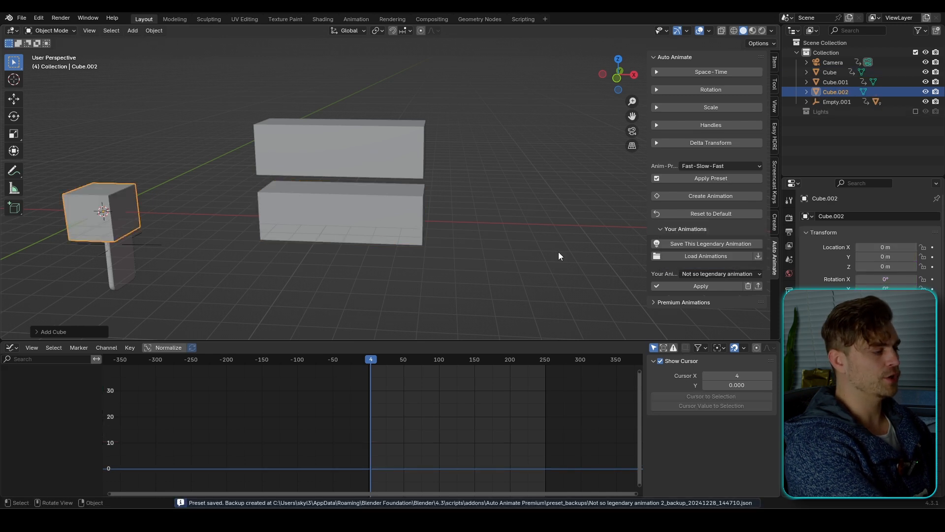
# Step: Apply the "Not so legendary animation 2" preset to the new cube, check the motion, and switch the animation editor to the Timeline
pyautogui.click(737, 274)
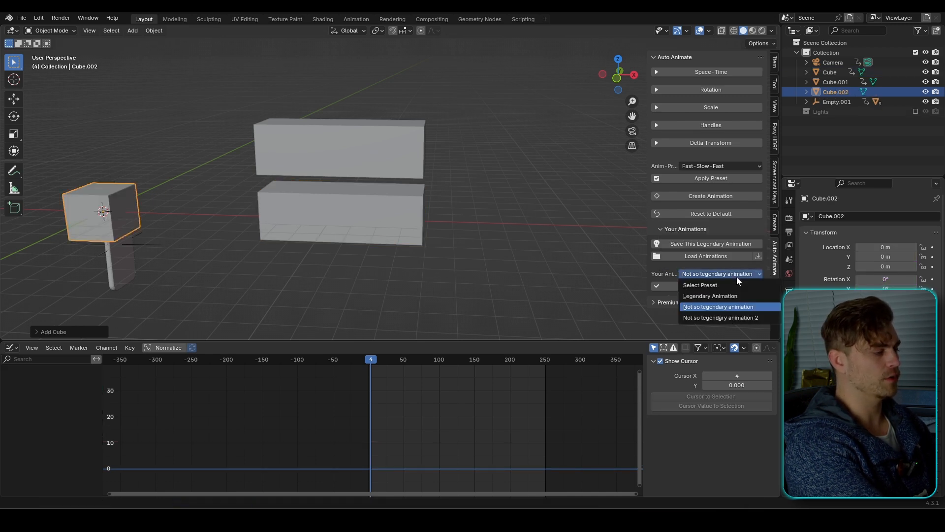
pyautogui.click(746, 319)
pyautogui.click(701, 286)
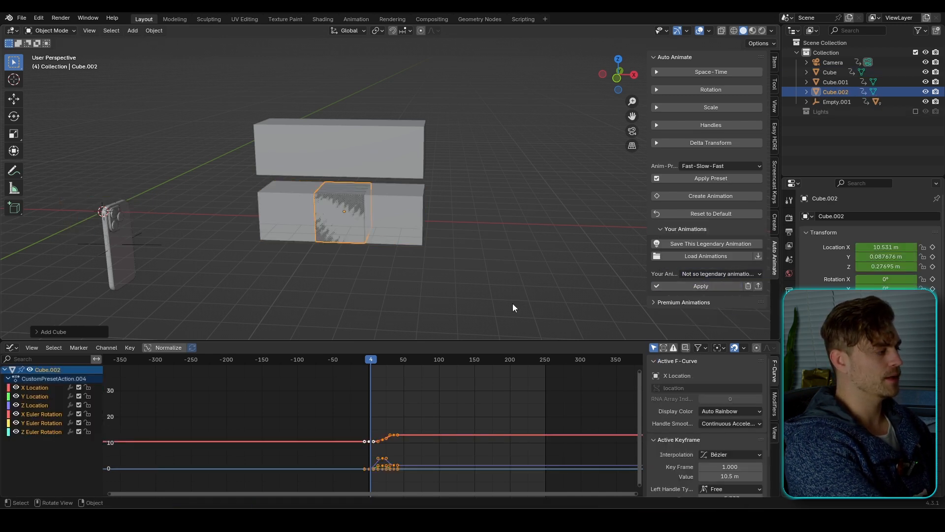
pyautogui.moveTo(513, 303); pyautogui.dragTo(404, 241, button='middle')
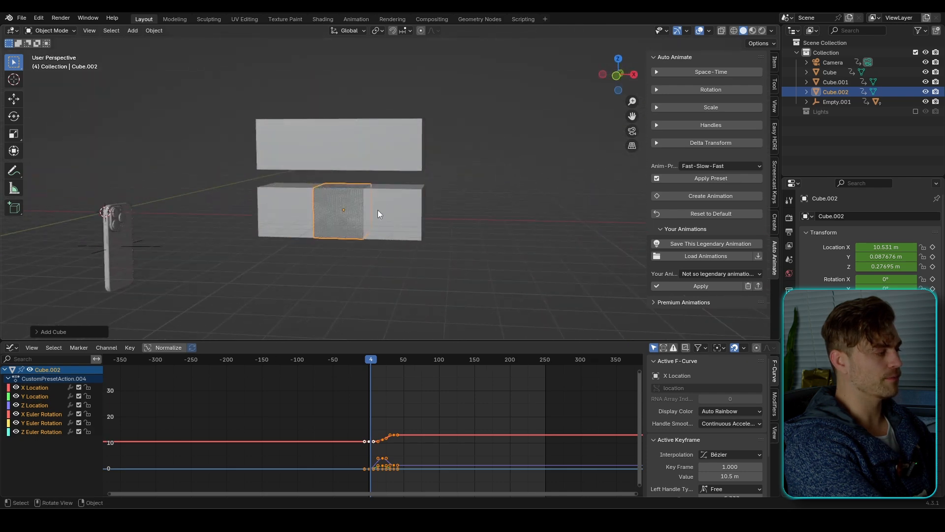
pyautogui.moveTo(350, 222); pyautogui.dragTo(409, 233, button='middle')
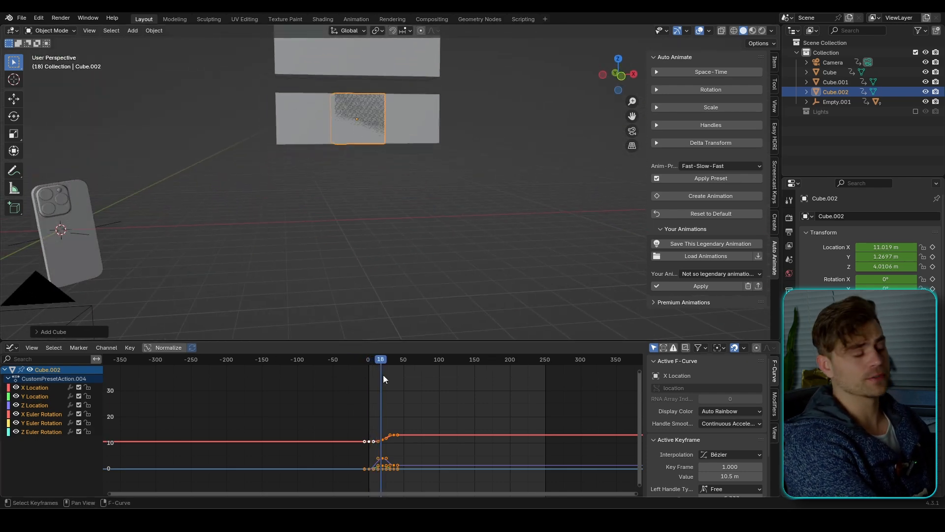
pyautogui.click(13, 348)
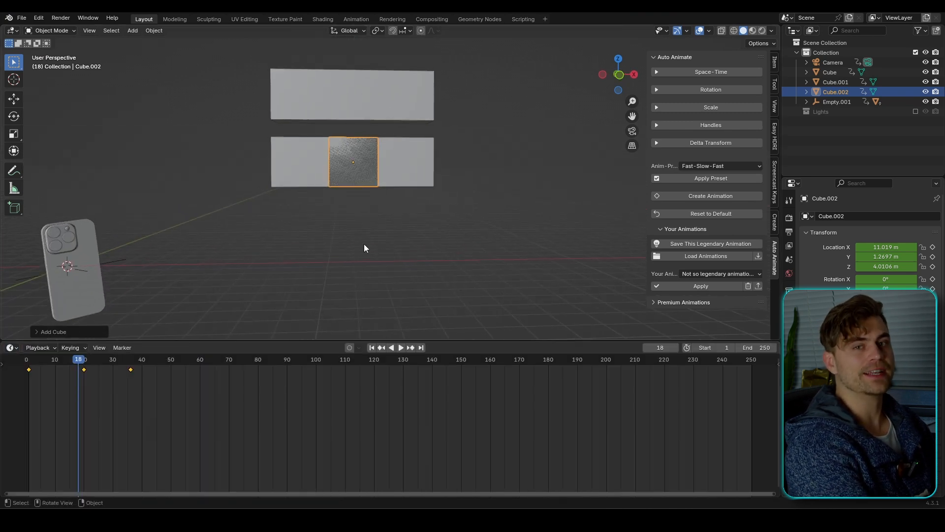
# Step: Switch the enlarged animation editor to the Graph Editor and delete the upper cube's X, Y and Z Scale channels
pyautogui.click(391, 89)
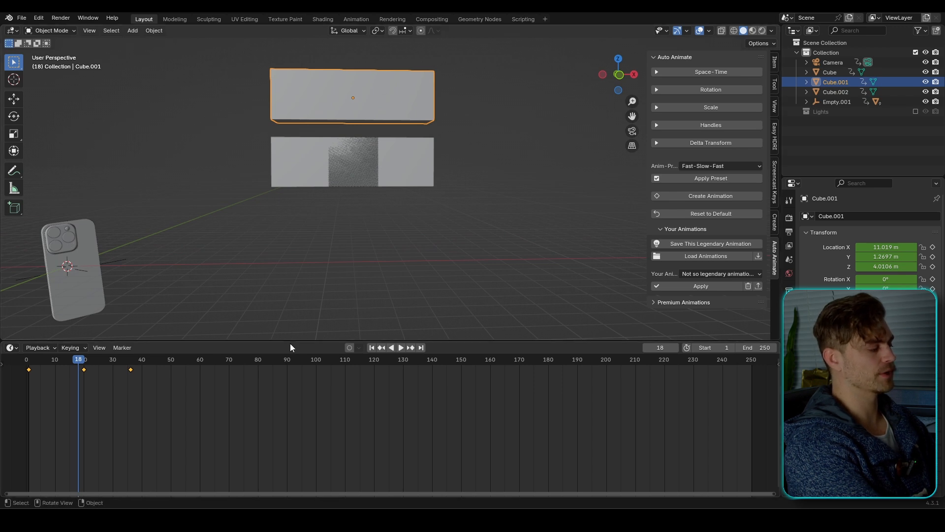
pyautogui.moveTo(291, 339); pyautogui.dragTo(294, 310)
pyautogui.click(12, 315)
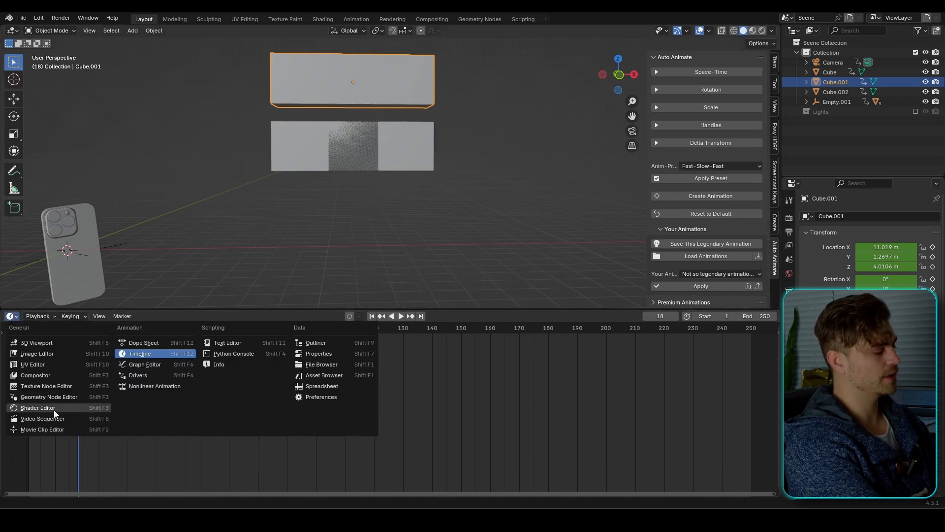
pyautogui.click(144, 364)
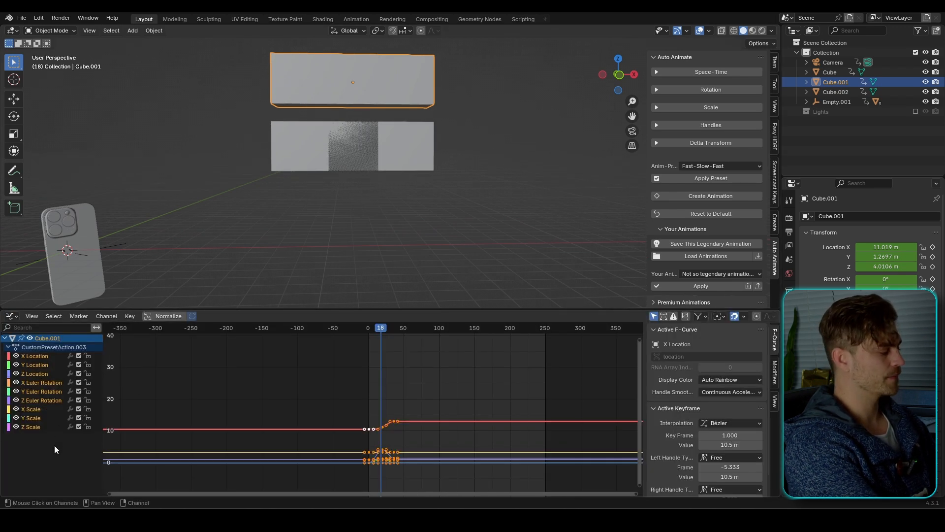
pyautogui.moveTo(53, 444); pyautogui.dragTo(34, 407)
pyautogui.press('x')
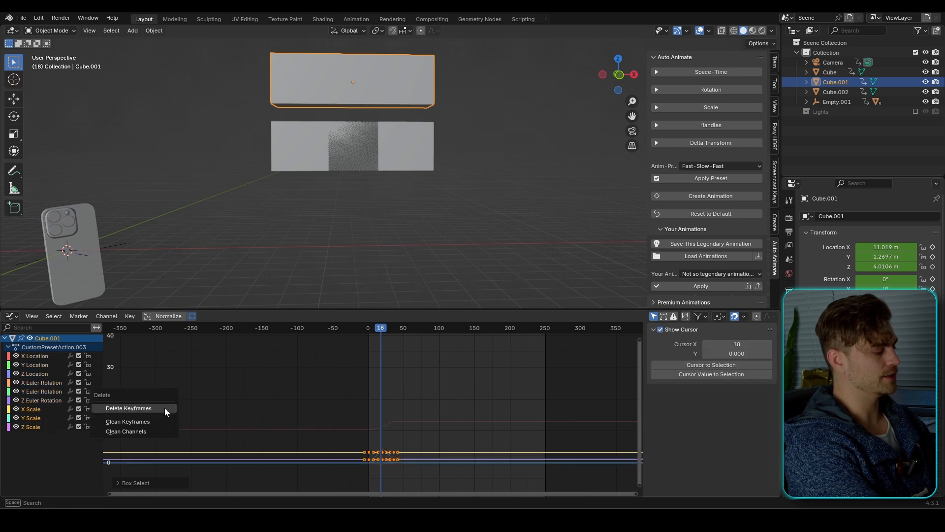
pyautogui.click(165, 407)
# Step: At frame 2, shrink the upper cube along X and set its X, Y and Z scale to 1
pyautogui.click(369, 329)
pyautogui.press('s')
pyautogui.press('x')
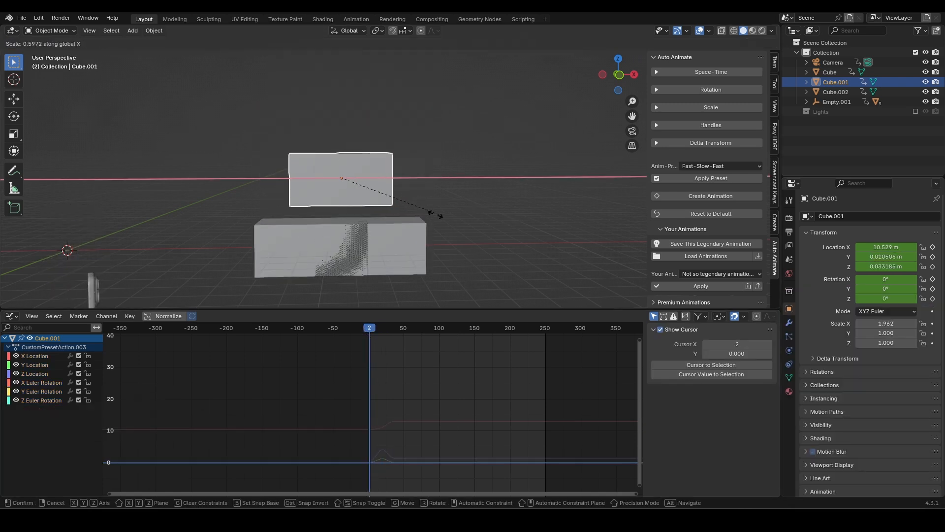
pyautogui.click(382, 216)
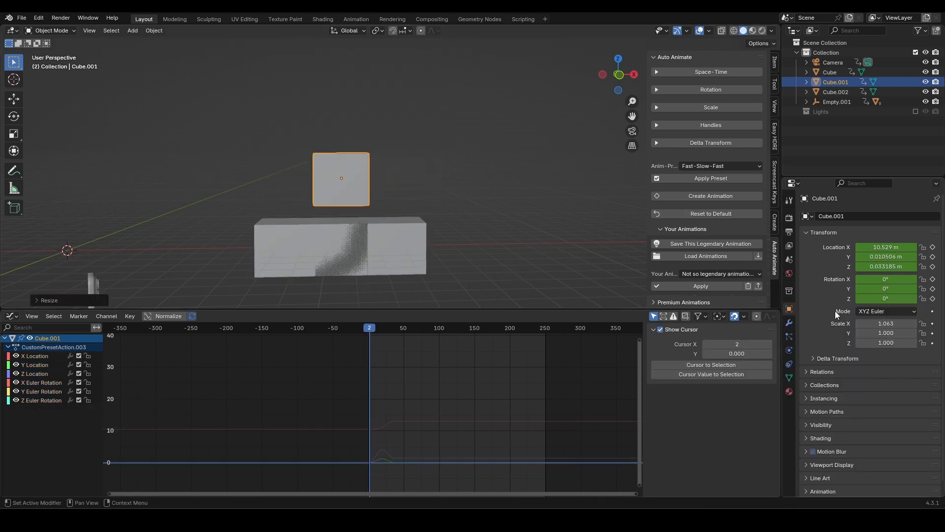
pyautogui.moveTo(877, 323); pyautogui.dragTo(876, 343)
pyautogui.write('1')
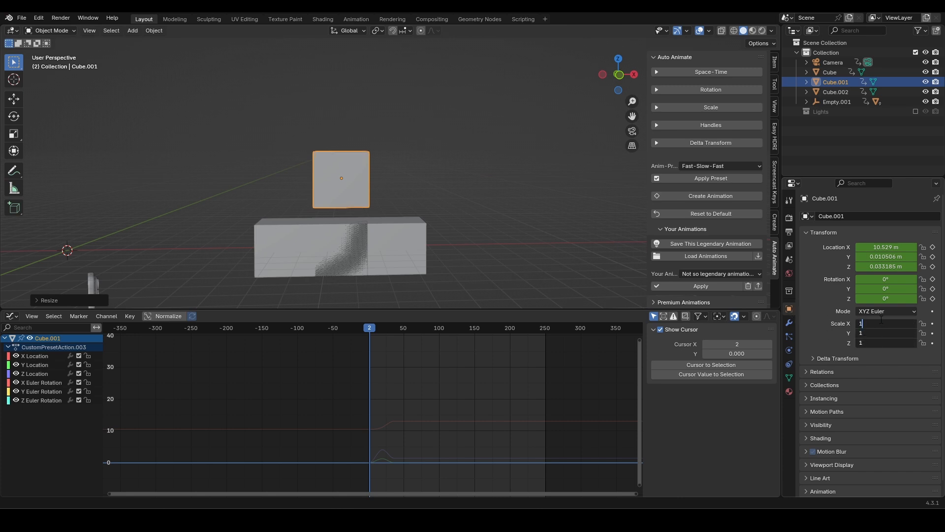
pyautogui.press('Return')
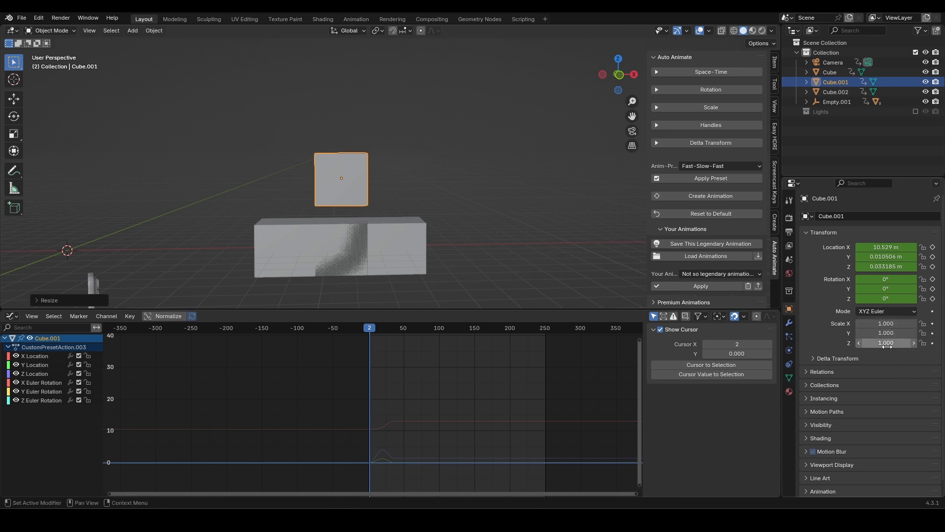
# Step: Add another cube and move it along X to about 19.7 m, beyond the existing cubes
pyautogui.moveTo(422, 164); pyautogui.dragTo(373, 264, button='middle')
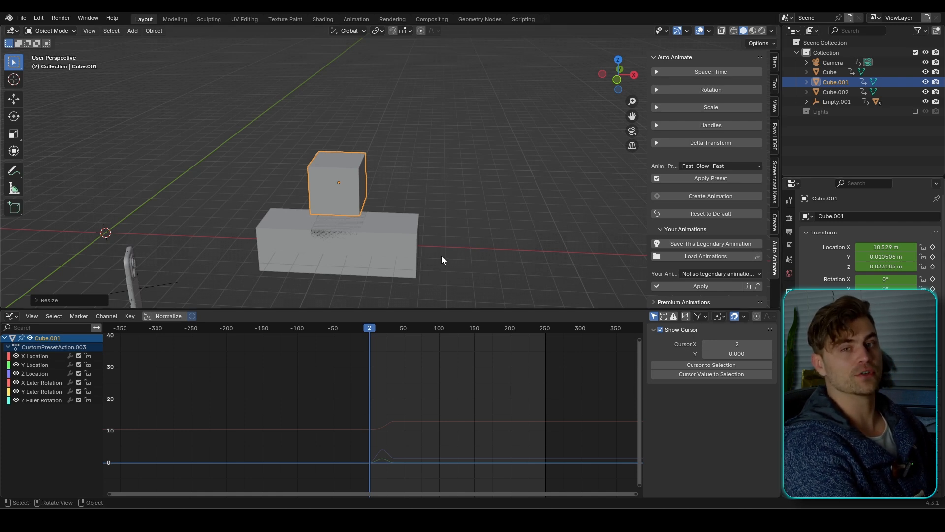
pyautogui.keyDown('shift'); pyautogui.moveTo(441, 256); pyautogui.dragTo(344, 220, button='middle'); pyautogui.keyUp('shift')
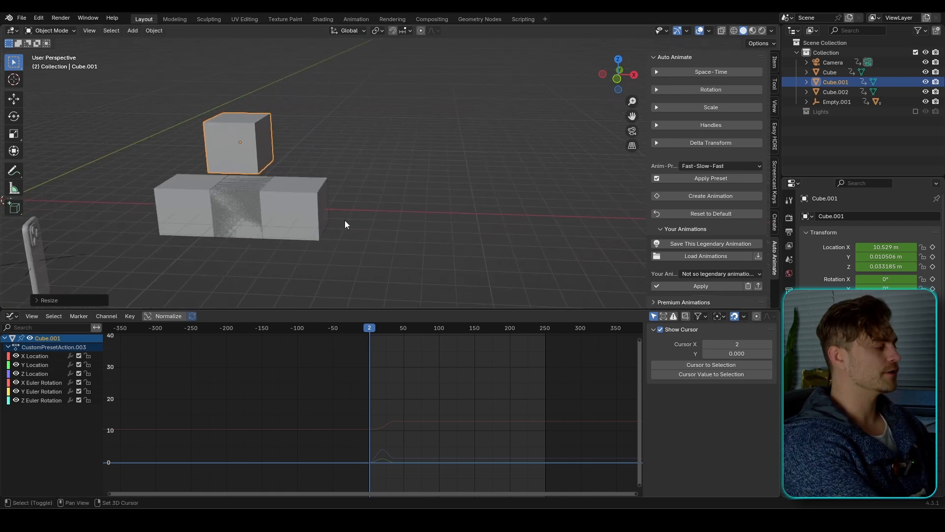
pyautogui.click(324, 201)
pyautogui.hotkey('shift', 'a')
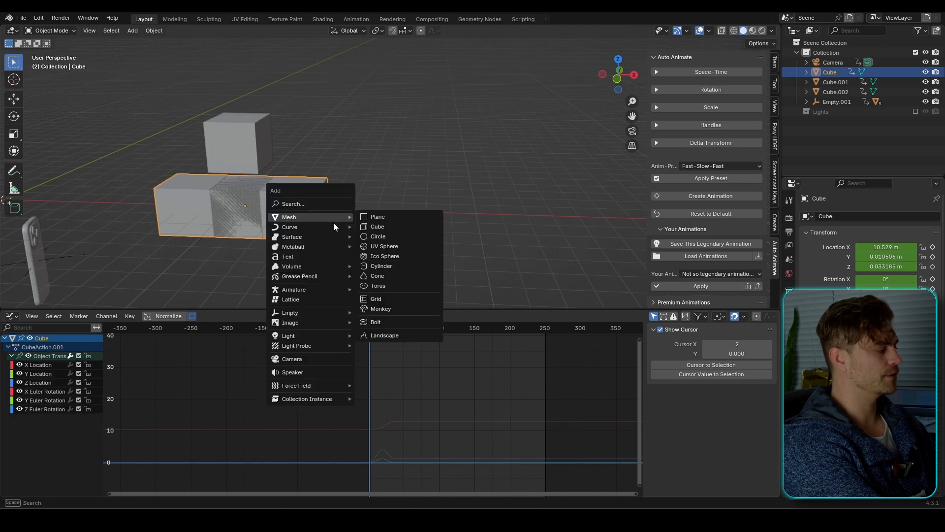
pyautogui.click(377, 226)
pyautogui.press('g')
pyautogui.press('x')
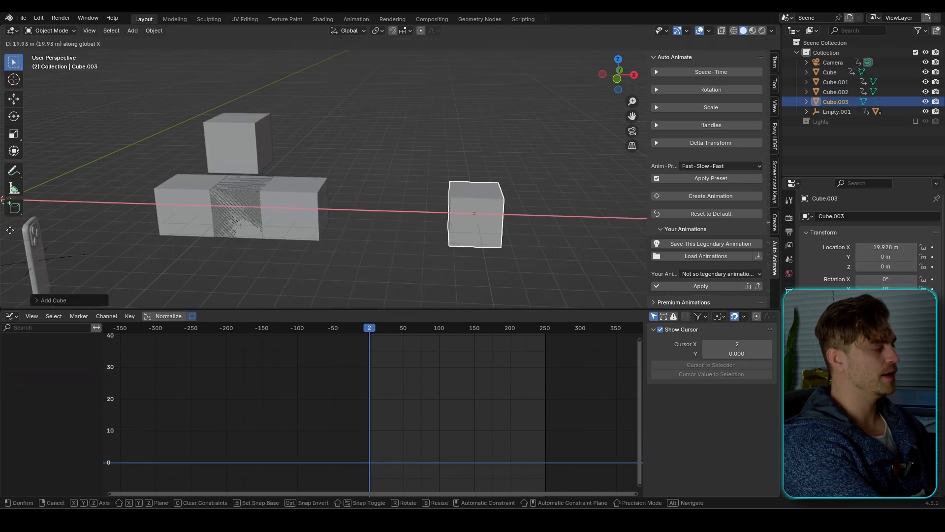
pyautogui.click(6, 230)
pyautogui.scroll(-2, 538, 210)
pyautogui.keyDown('shift'); pyautogui.moveTo(538, 211); pyautogui.dragTo(507, 219, button='middle'); pyautogui.keyUp('shift')
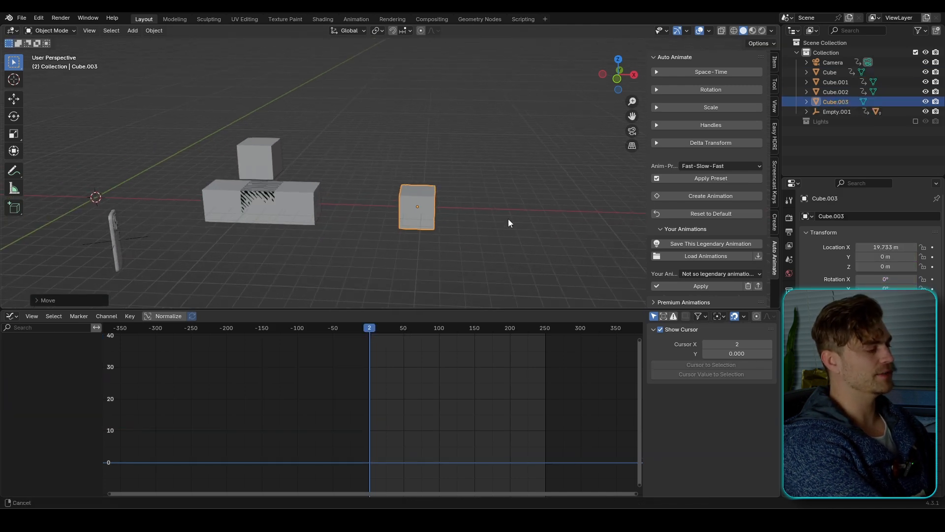
# Step: Stretch the new cube along X into a long box and apply its scale
pyautogui.press('s')
pyautogui.press('x')
pyautogui.click(599, 252)
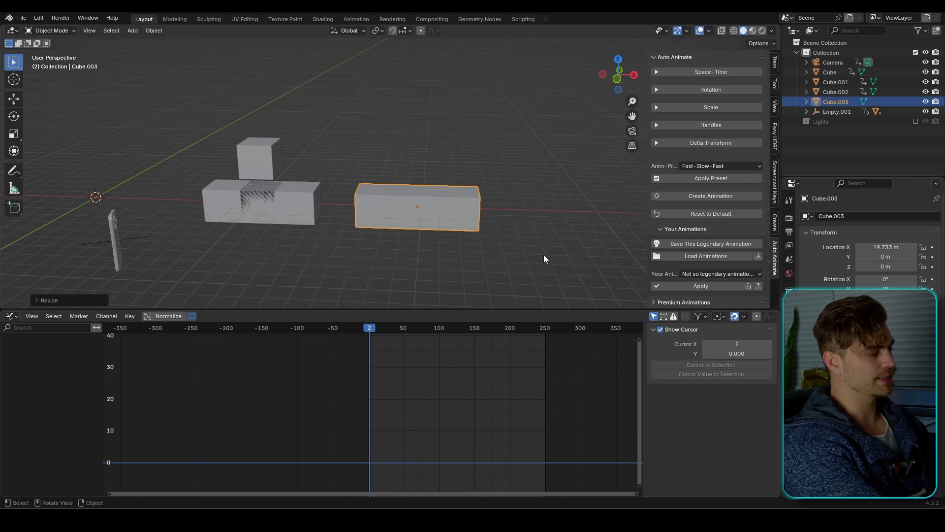
pyautogui.moveTo(477, 195)
pyautogui.mouseDown(button='middle')
pyautogui.moveTo(487, 199)
pyautogui.moveTo(474, 196)
pyautogui.mouseUp(button='middle')
pyautogui.hotkey('ctrl', 'a')
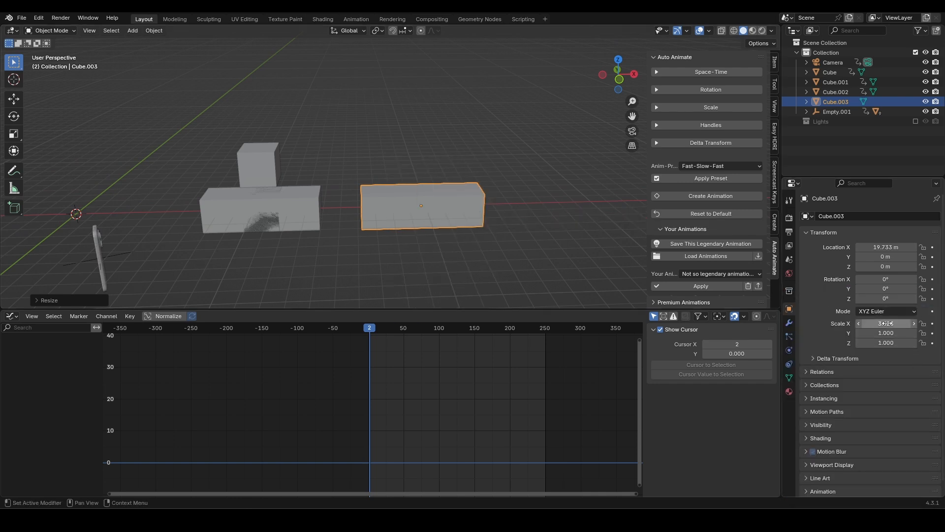
pyautogui.hotkey('ctrl', 'a')
pyautogui.click(490, 238)
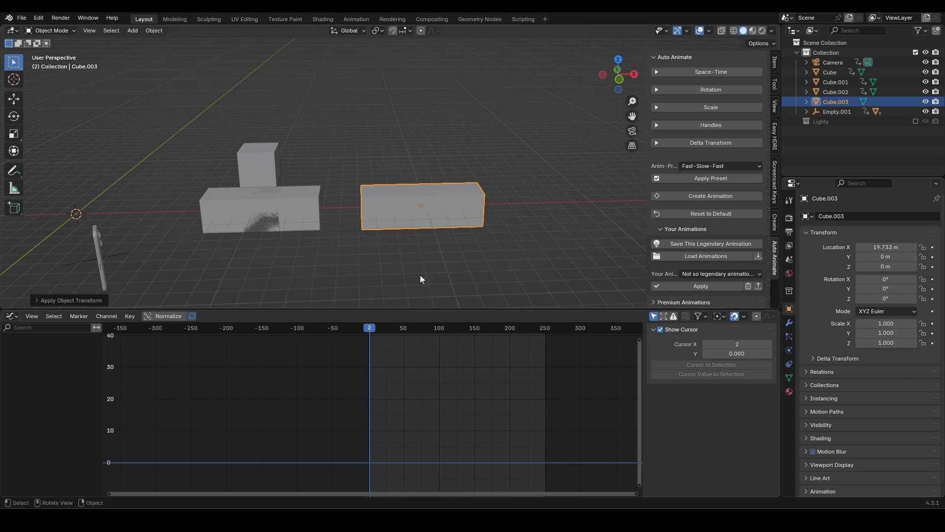
# Step: Keyframe the stretched cube at frame 2, animate its movement from there, and save it as the preset "Not so legendary animation 3"
pyautogui.press('i')
pyautogui.click(382, 328)
pyautogui.press('g')
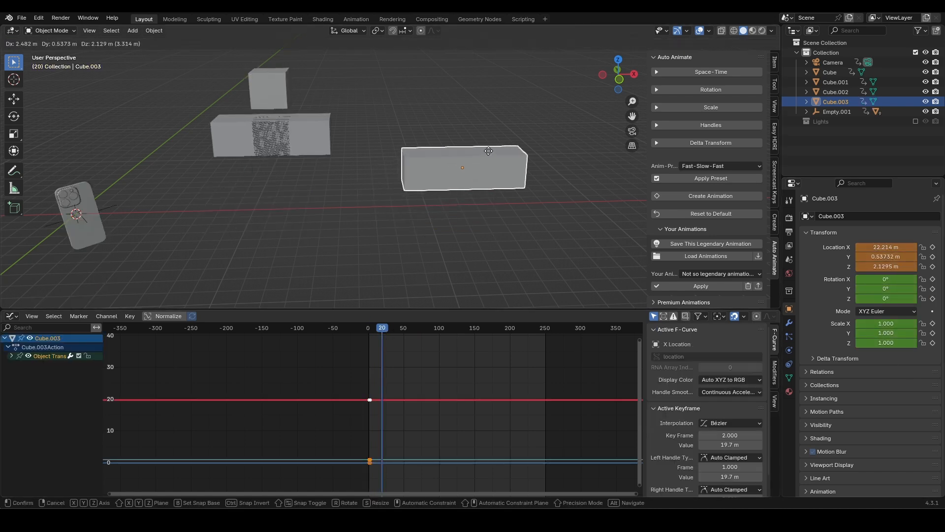
pyautogui.press('Escape')
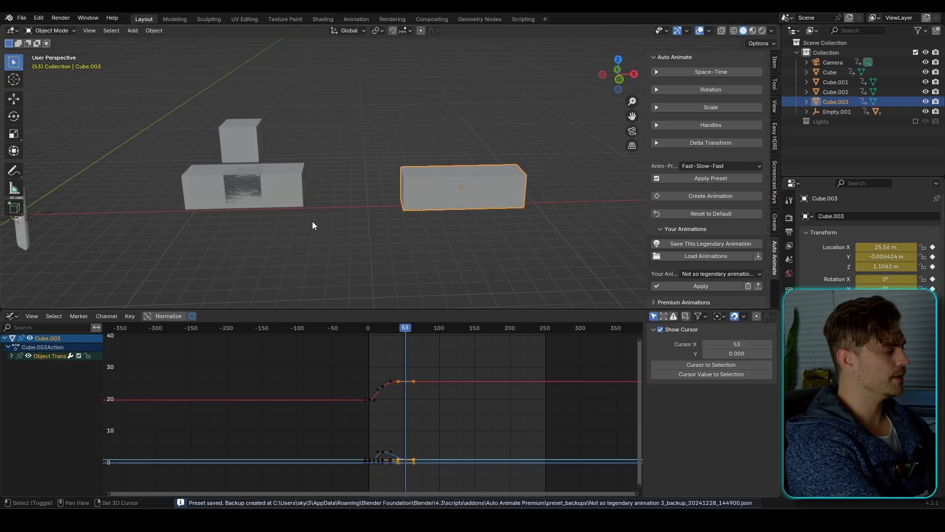
# Step: Add a fresh cube and apply the "Not so legendary animation 3" preset to it
pyautogui.hotkey('shift', 'a')
pyautogui.click(359, 231)
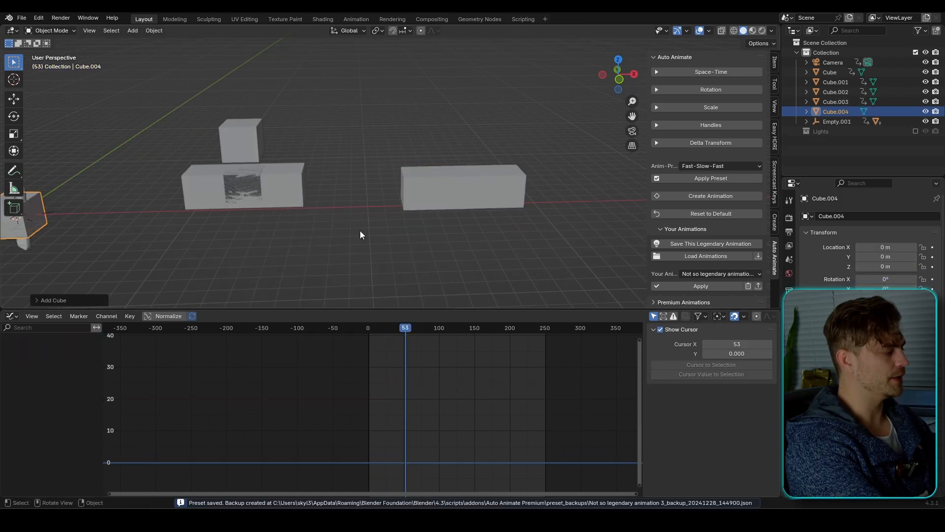
pyautogui.scroll(-2, 361, 231)
pyautogui.keyDown('shift'); pyautogui.moveTo(226, 236); pyautogui.dragTo(263, 243, button='middle'); pyautogui.keyUp('shift')
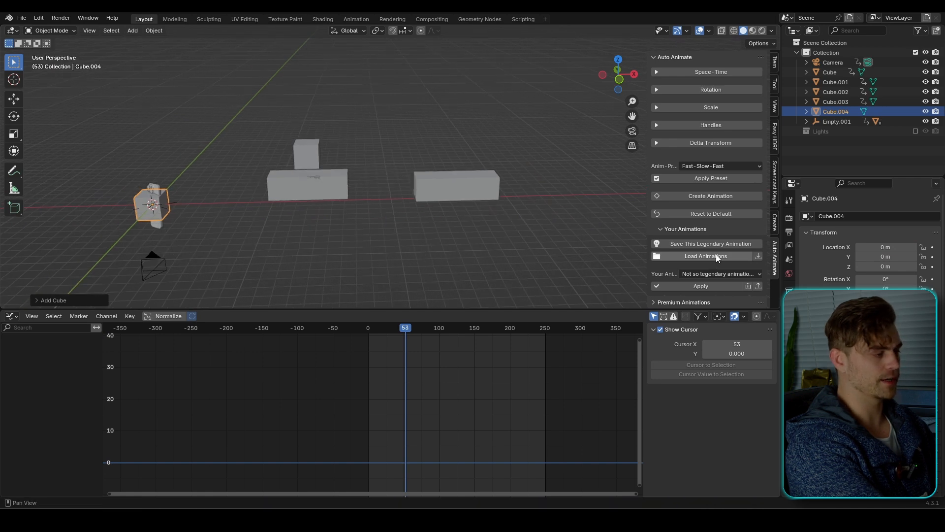
pyautogui.click(724, 274)
pyautogui.click(741, 328)
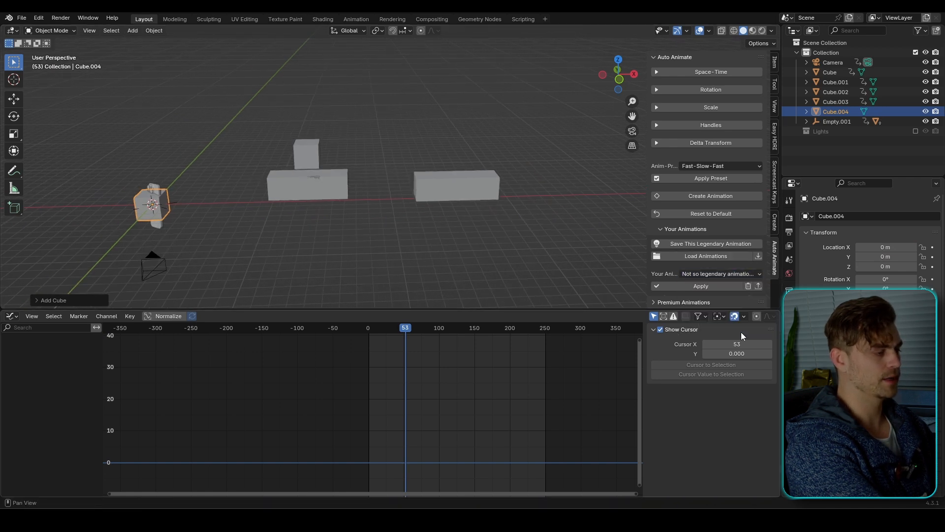
pyautogui.click(716, 286)
pyautogui.scroll(5, 531, 236)
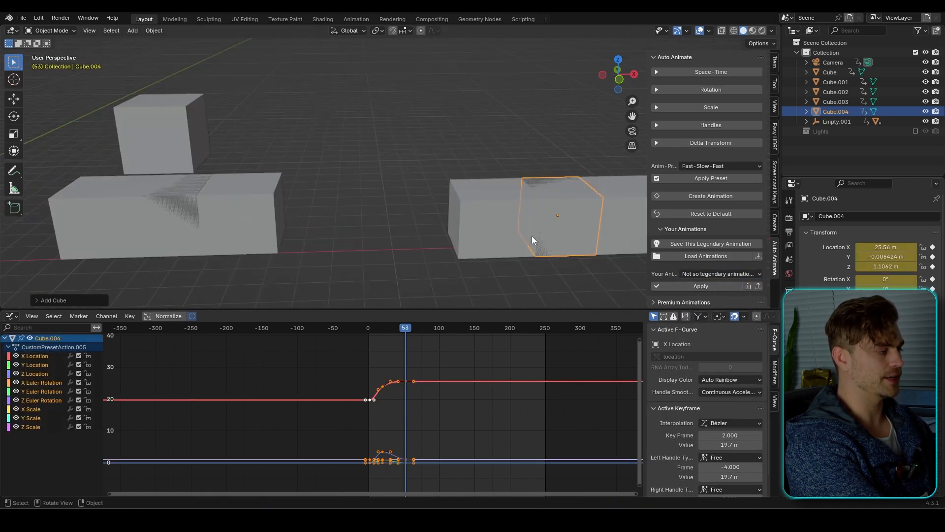
pyautogui.scroll(-2, 517, 246)
pyautogui.scroll(-2, 494, 191)
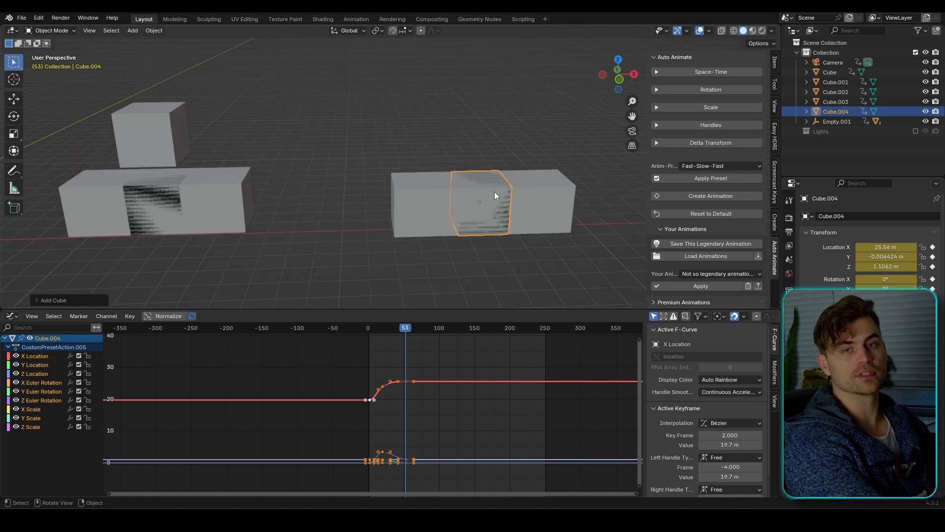
# Step: Compare the stretched cube with the fresh cube that uses its preset by selecting each in turn
pyautogui.click(544, 203)
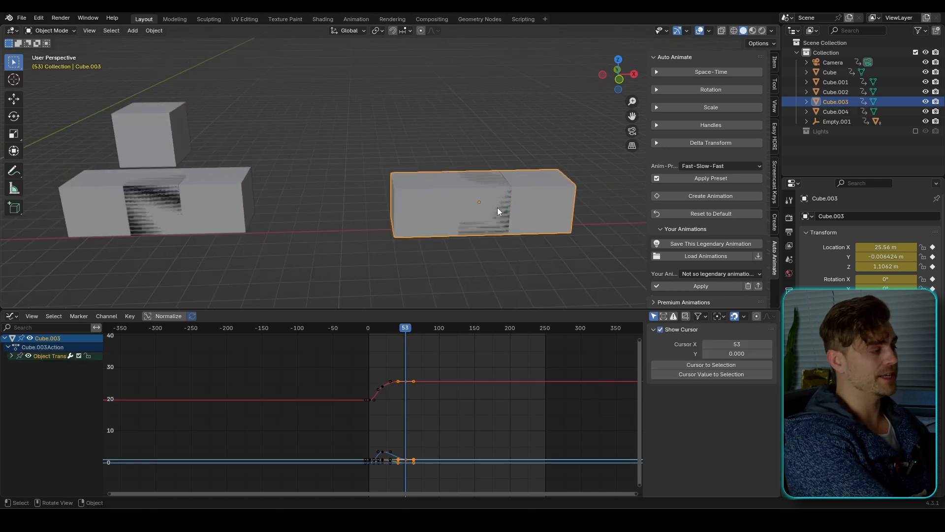
pyautogui.scroll(-2, 492, 207)
pyautogui.click(466, 193)
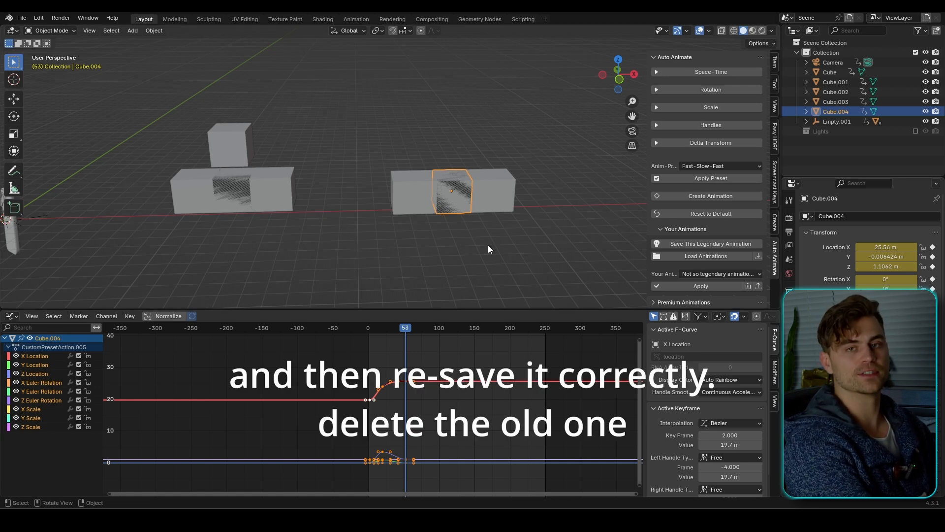
pyautogui.keyDown('shift'); pyautogui.moveTo(349, 223); pyautogui.dragTo(394, 207, button='middle'); pyautogui.keyUp('shift')
# Step: Delete the saved animation preset "Not so legendary animation 3"
pyautogui.click(722, 273)
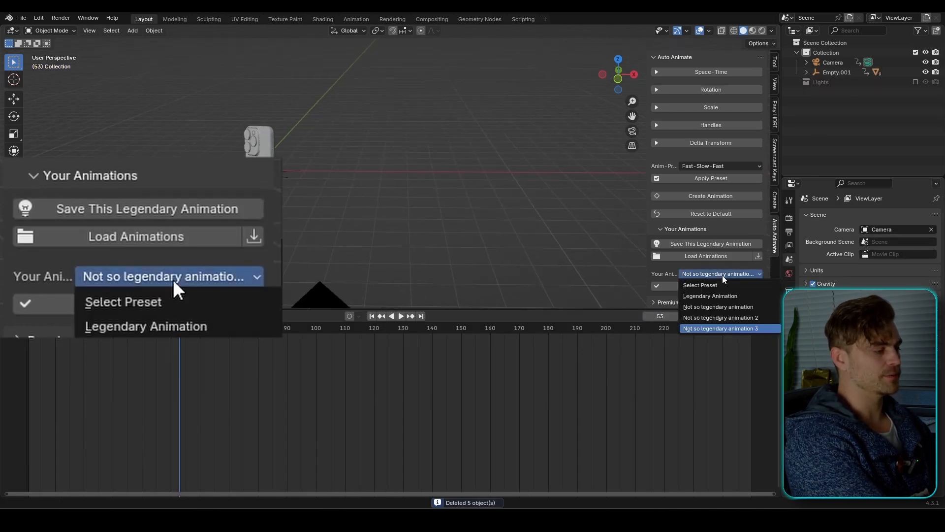
pyautogui.click(735, 318)
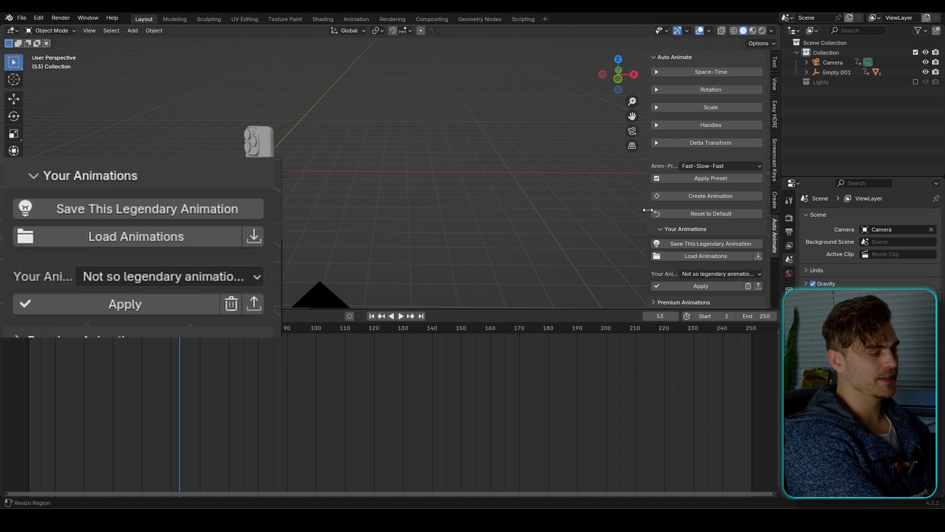
pyautogui.click(748, 286)
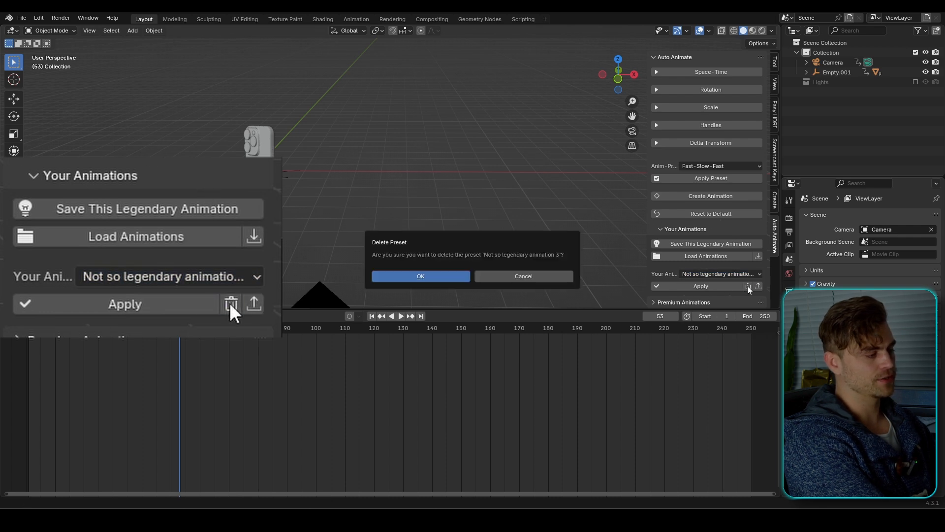
pyautogui.click(442, 276)
# Step: Delete the saved animation presets "Not so legendary animation 2" and "Not so legendary animation"
pyautogui.click(760, 274)
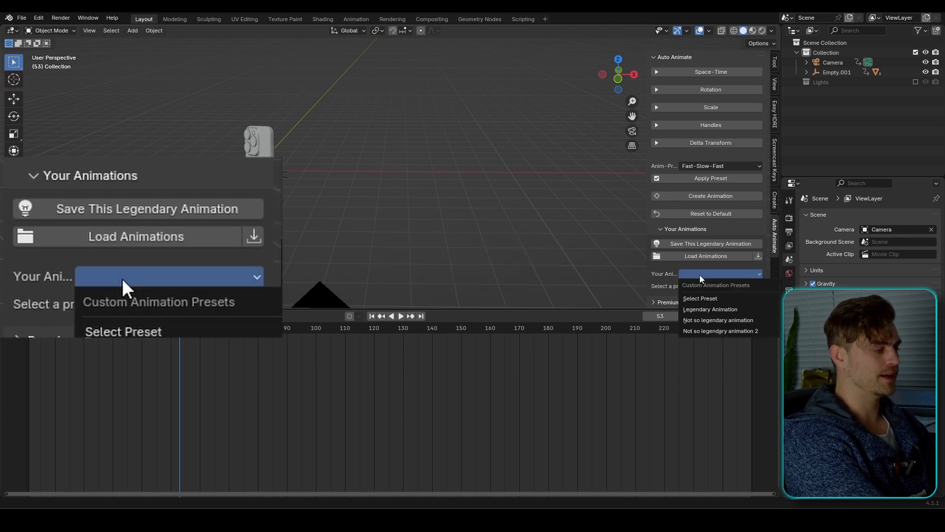
pyautogui.click(743, 327)
pyautogui.click(748, 286)
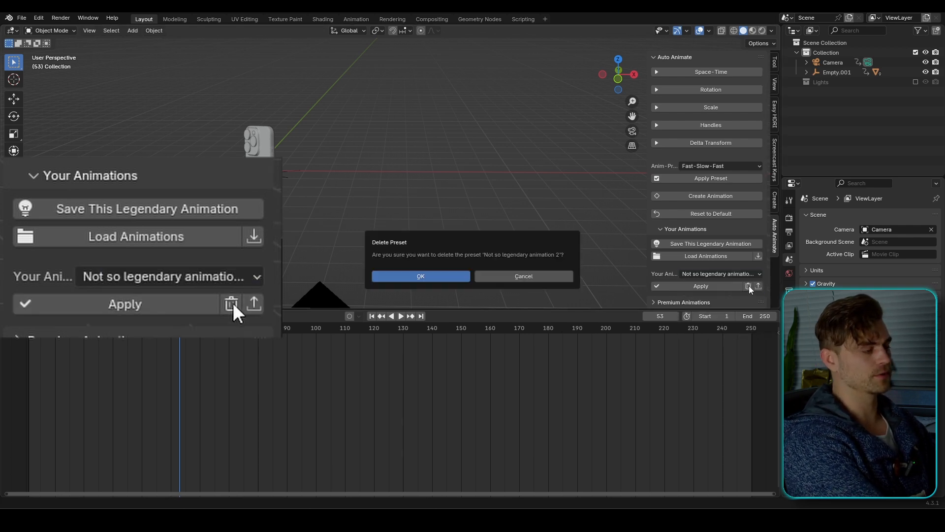
pyautogui.click(421, 275)
pyautogui.click(717, 274)
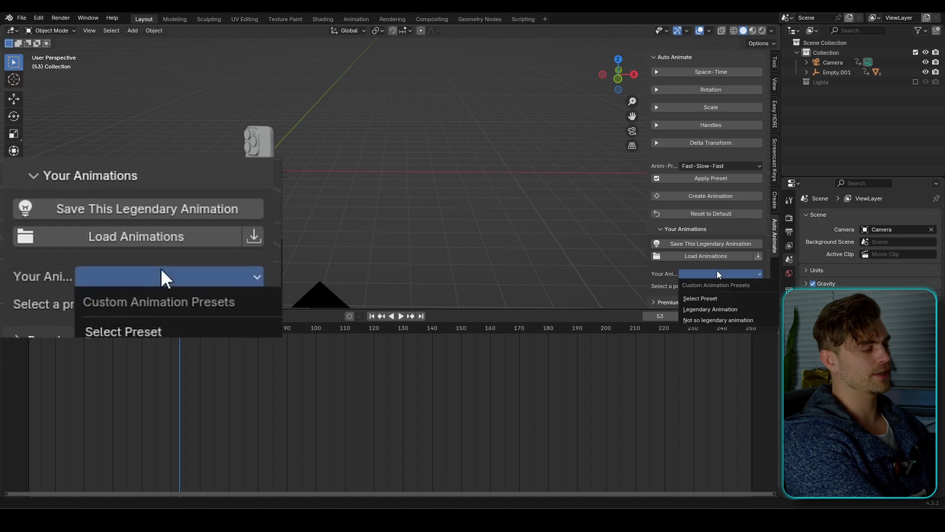
pyautogui.click(727, 321)
pyautogui.click(747, 286)
pyautogui.click(464, 277)
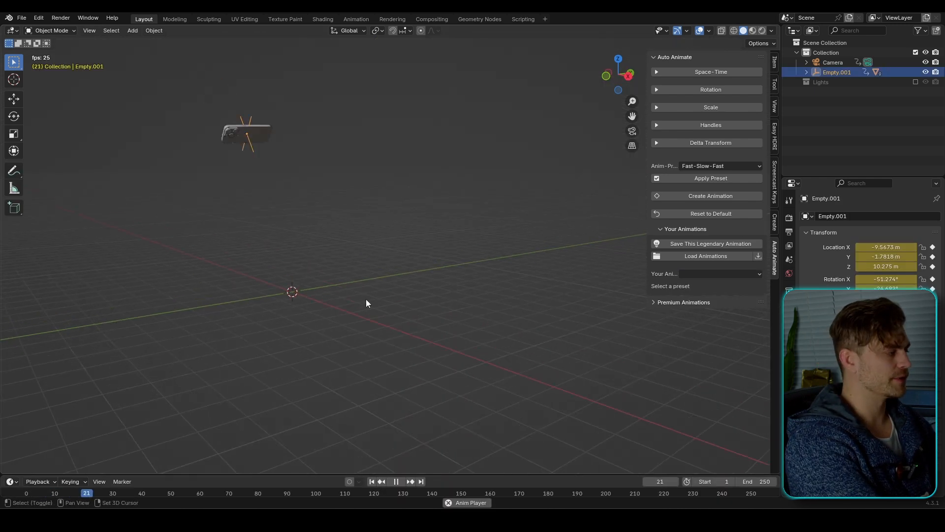
# Step: Watch the phone's landing animation play and look through the list of available premium animation presets
pyautogui.keyDown('shift'); pyautogui.moveTo(365, 300); pyautogui.dragTo(358, 277, button='middle'); pyautogui.keyUp('shift')
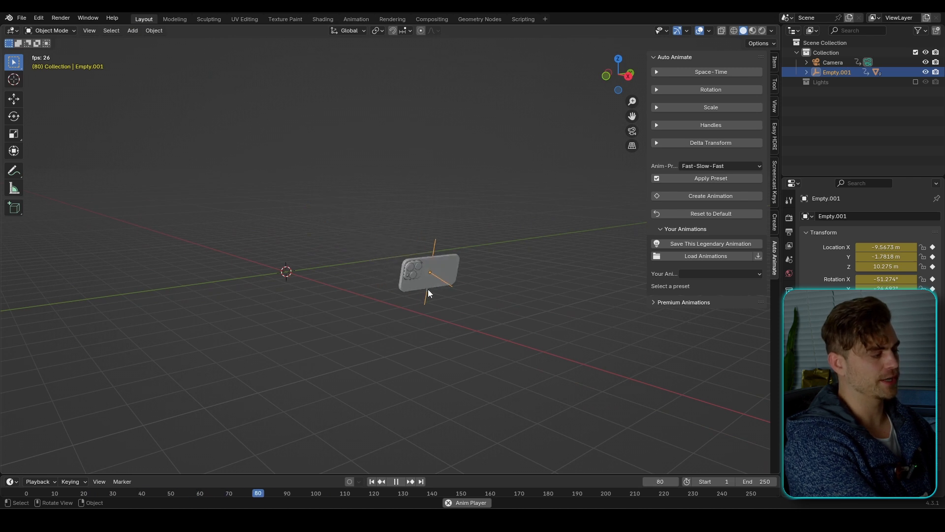
pyautogui.press('space')
pyautogui.keyDown('shift'); pyautogui.moveTo(432, 292); pyautogui.dragTo(390, 290, button='middle'); pyautogui.keyUp('shift')
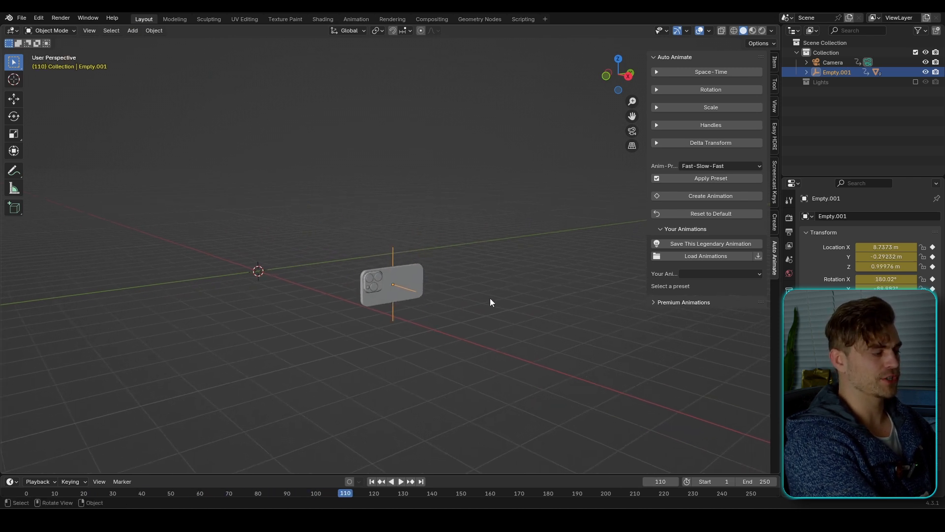
pyautogui.click(656, 302)
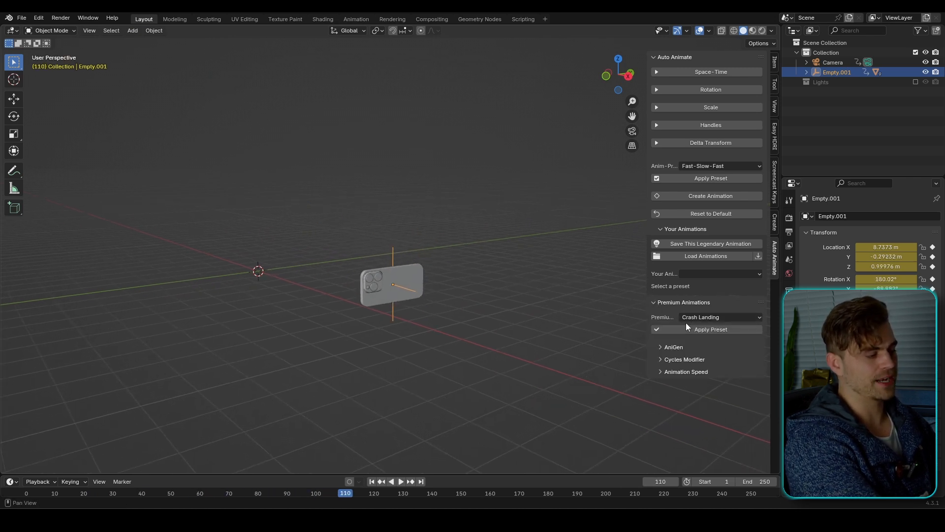
pyautogui.click(699, 318)
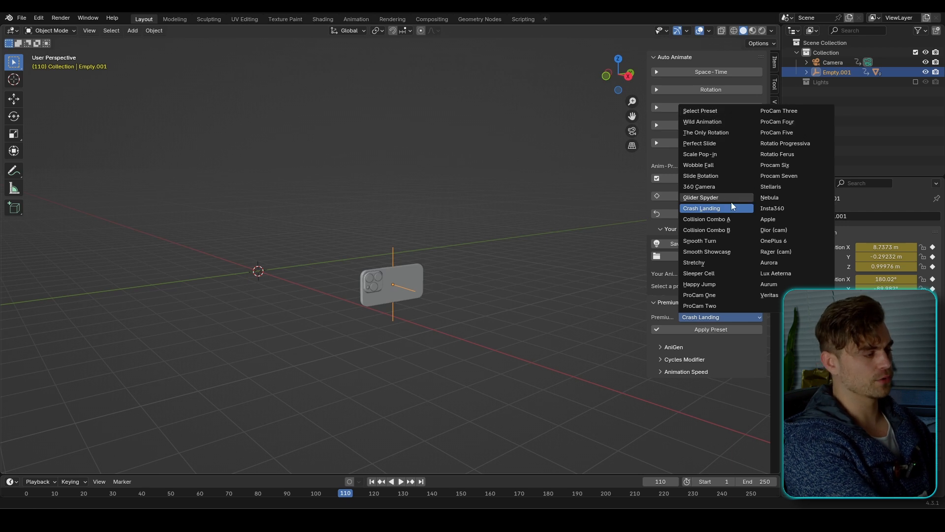
pyautogui.click(658, 302)
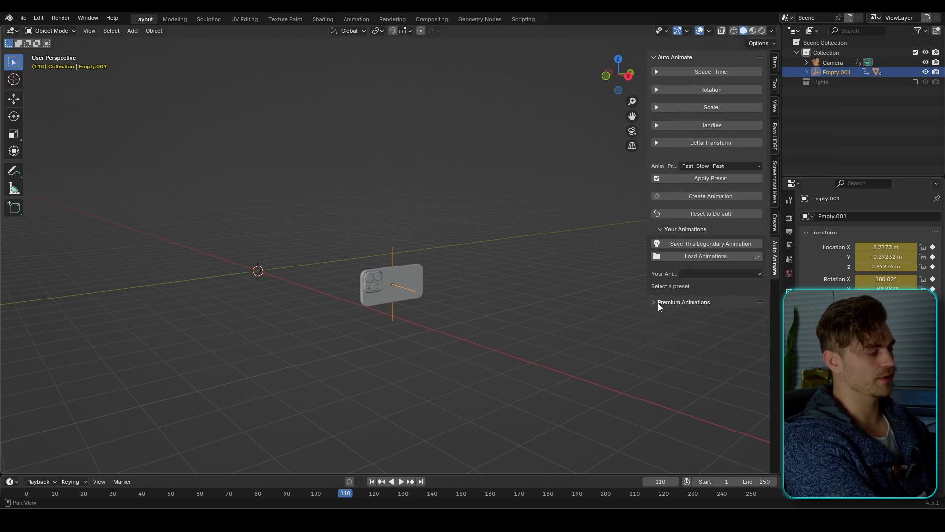
# Step: Save the phone's landing animation as the preset "Cool landing" and select it among the saved animations
pyautogui.click(371, 481)
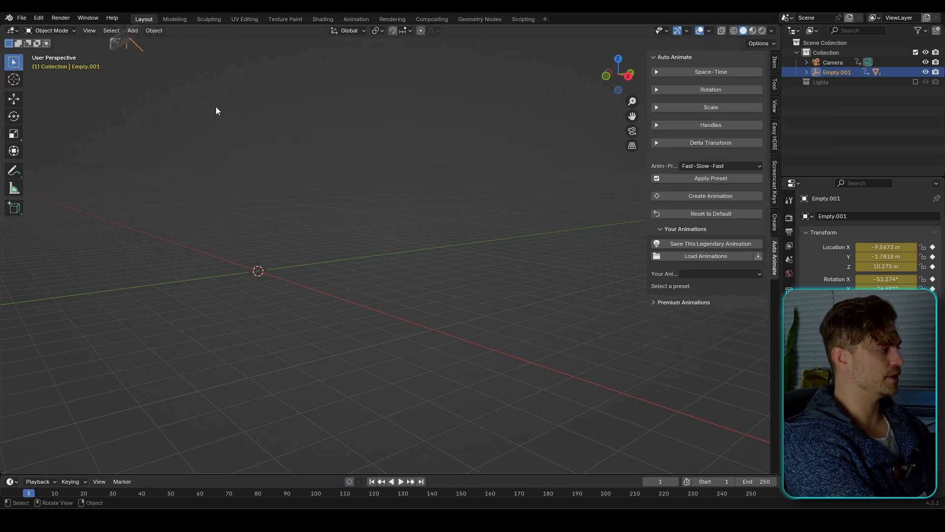
pyautogui.press('Up')
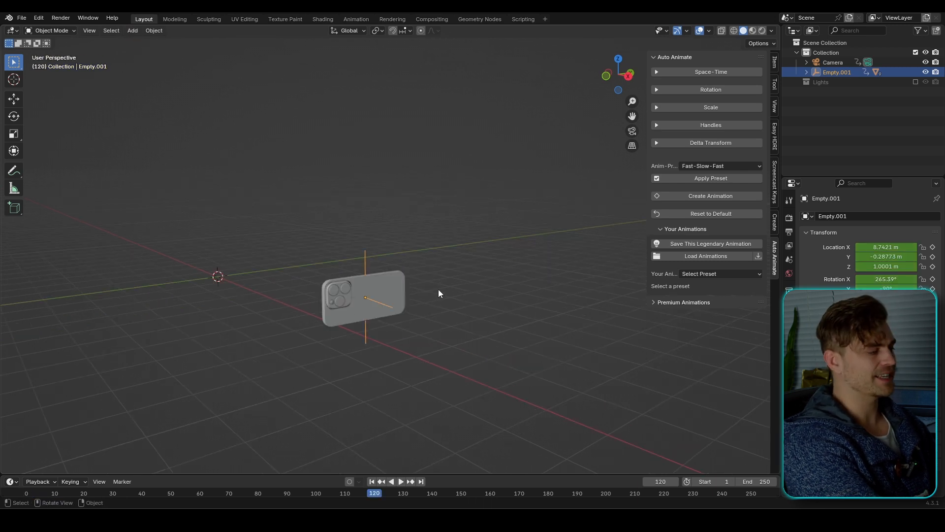
pyautogui.click(721, 242)
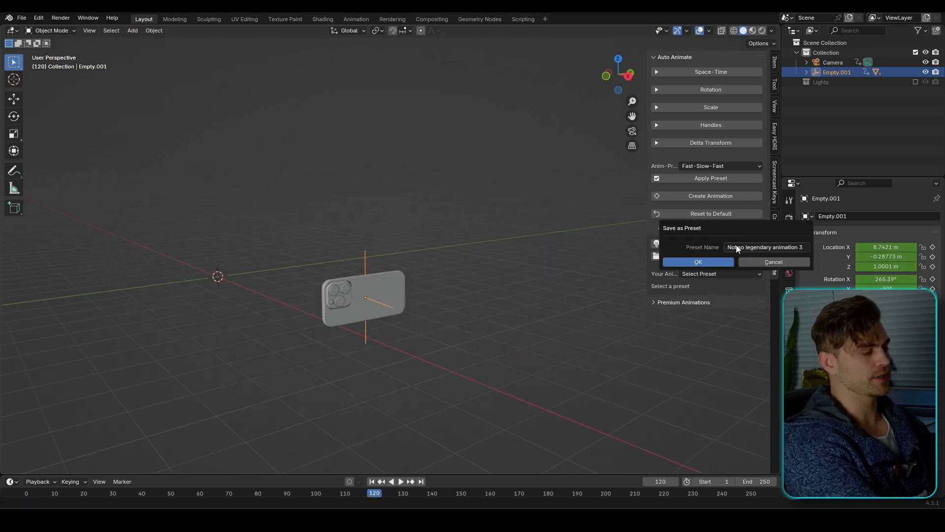
pyautogui.click(755, 245)
pyautogui.write('Cool landing')
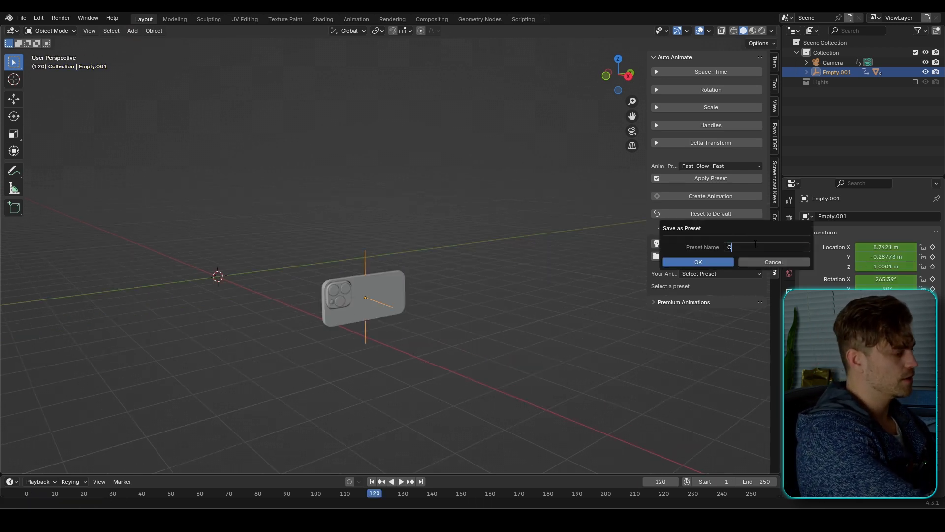
pyautogui.press('Return')
pyautogui.press('Return')
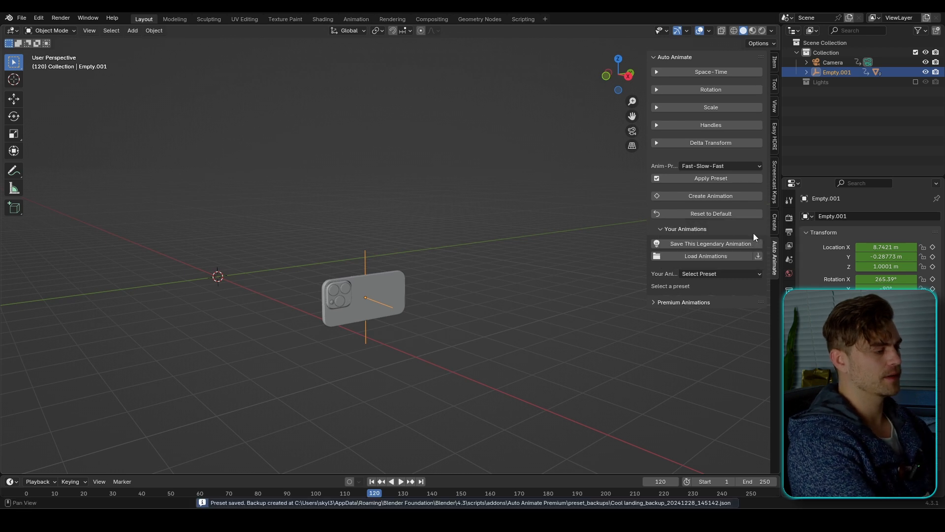
pyautogui.click(729, 270)
pyautogui.click(716, 309)
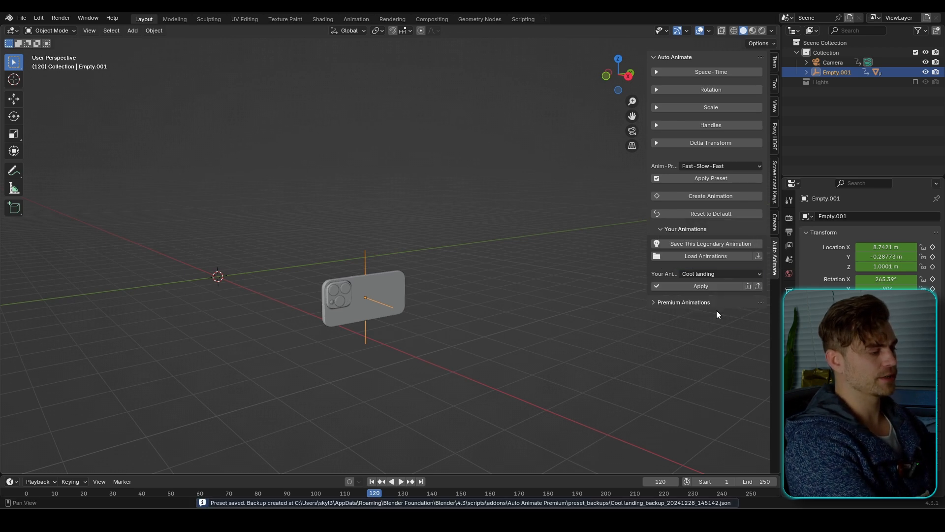
# Step: Back up all saved animation presets into a new folder named "Backup animations" inside Downloads
pyautogui.click(758, 286)
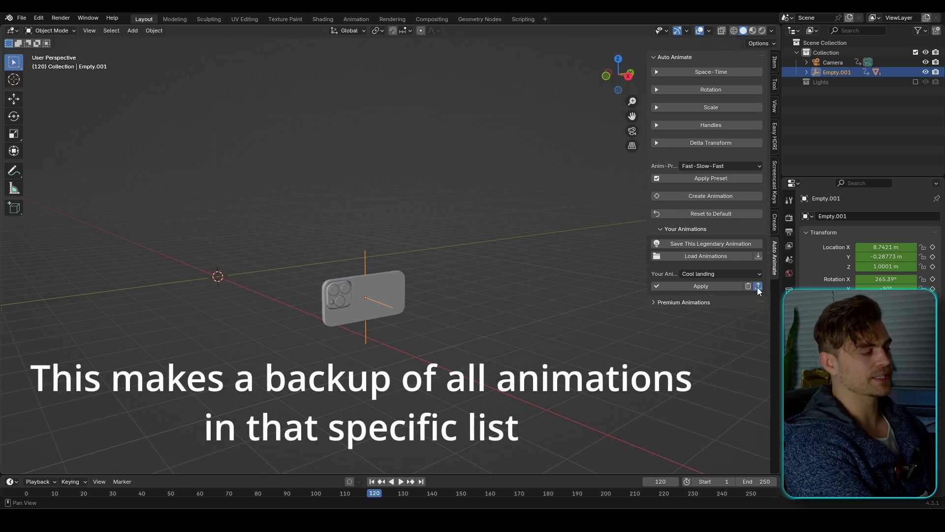
pyautogui.click(261, 260)
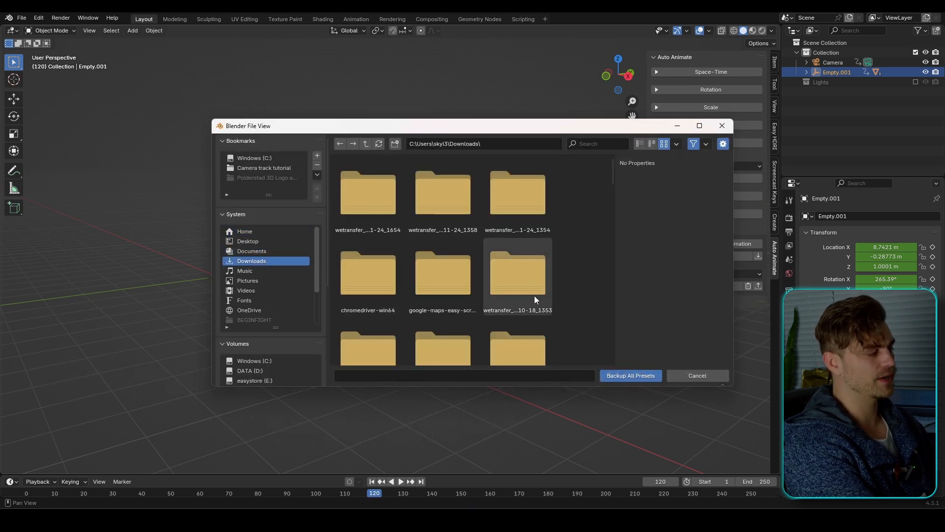
pyautogui.rightClick(589, 261)
pyautogui.click(563, 321)
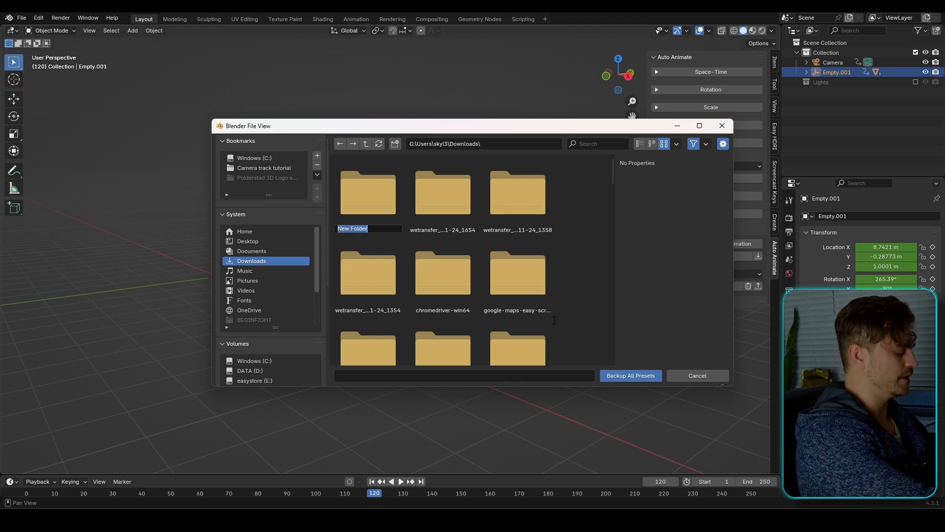
pyautogui.write('Backup animations')
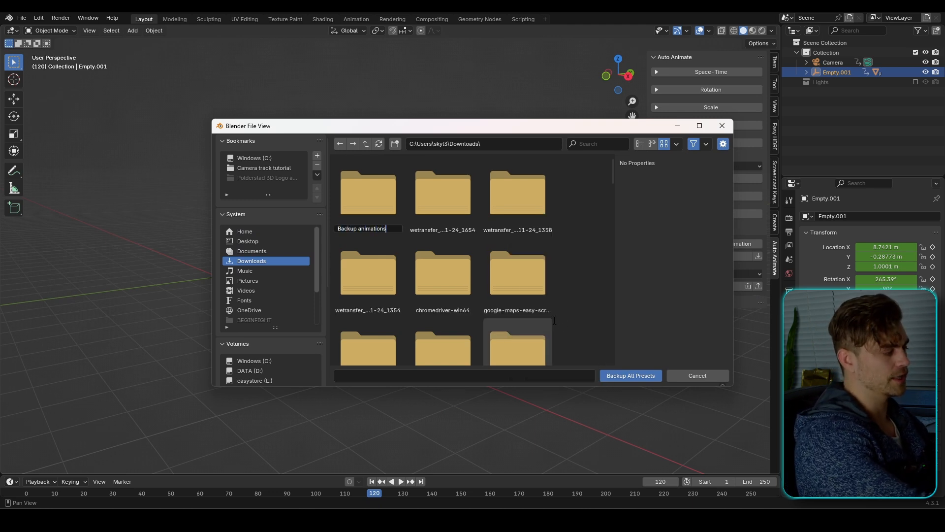
pyautogui.press('Return')
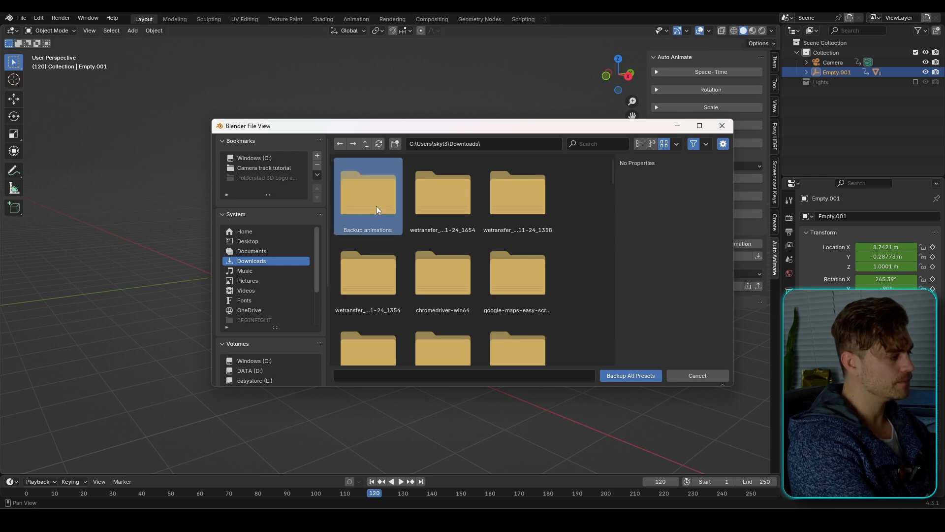
pyautogui.doubleClick(376, 206)
pyautogui.click(629, 375)
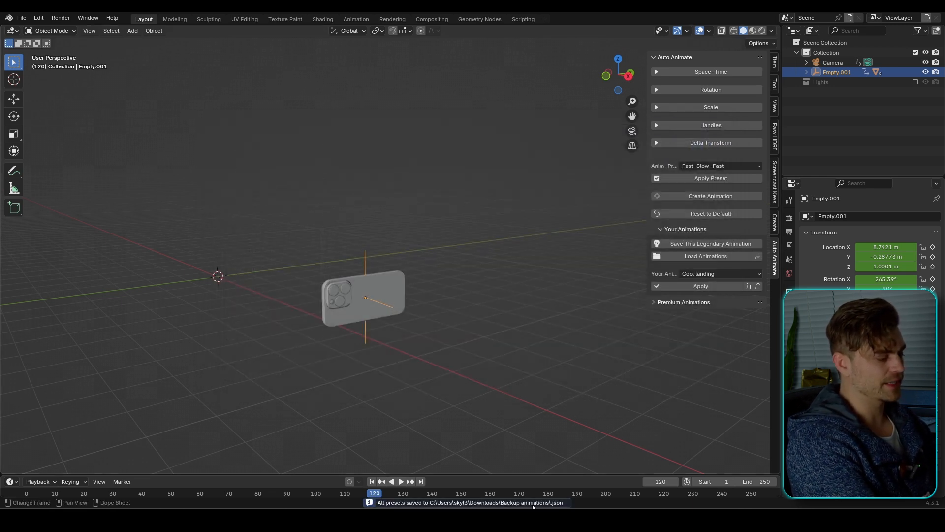
pyautogui.click(701, 257)
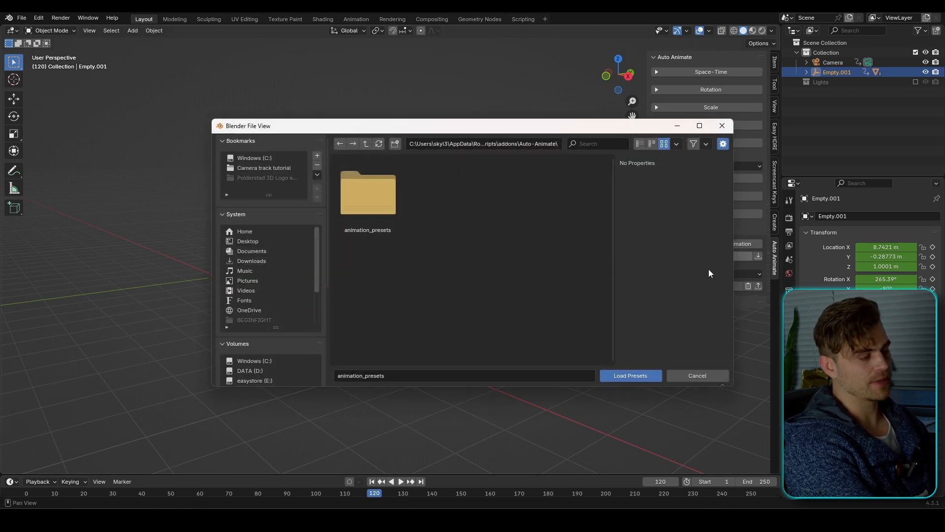
pyautogui.click(721, 126)
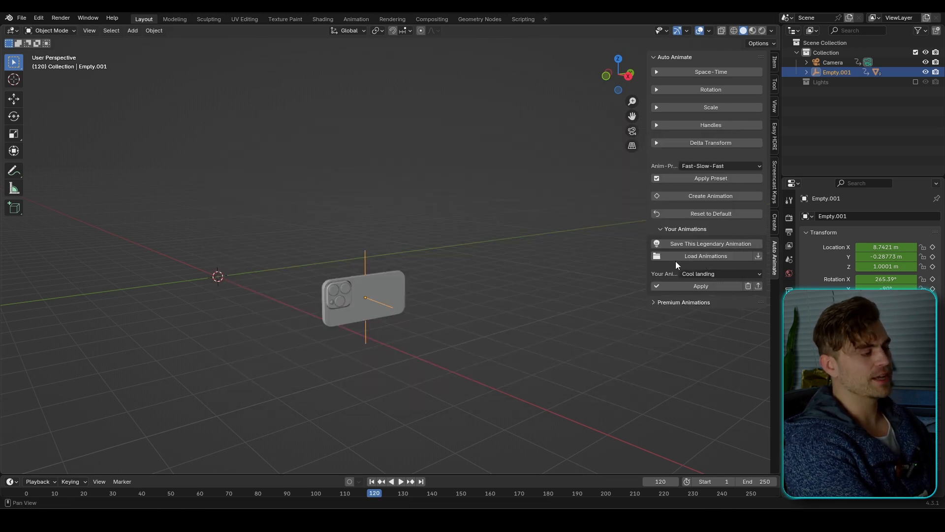
pyautogui.click(701, 257)
pyautogui.click(724, 126)
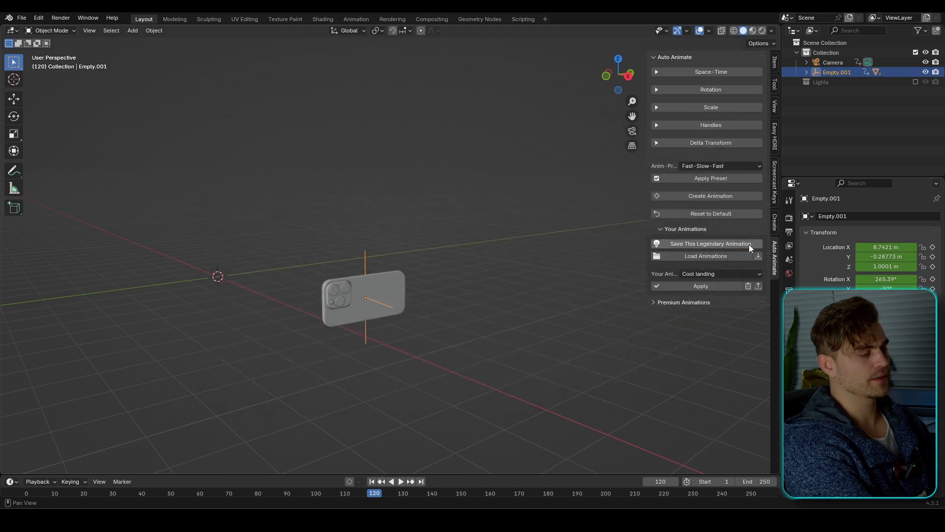
# Step: Import the presets from the .json backup in Downloads' "Backup animations" folder and check the saved animations list
pyautogui.click(758, 257)
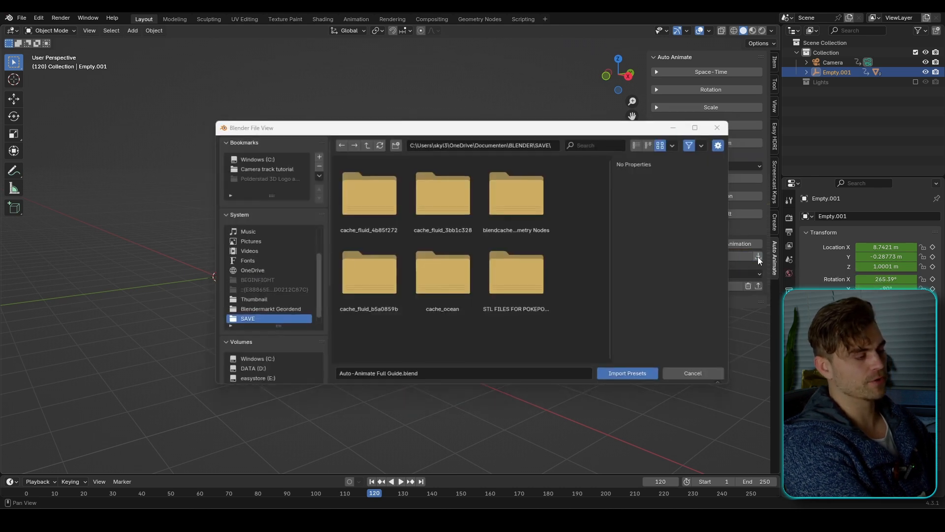
pyautogui.scroll(4, 268, 238)
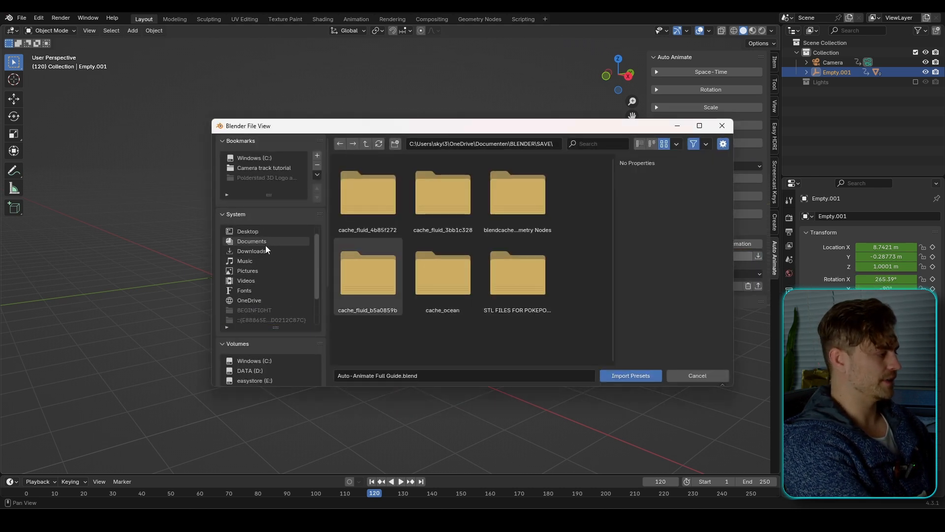
pyautogui.click(265, 245)
pyautogui.click(372, 206)
pyautogui.click(379, 216)
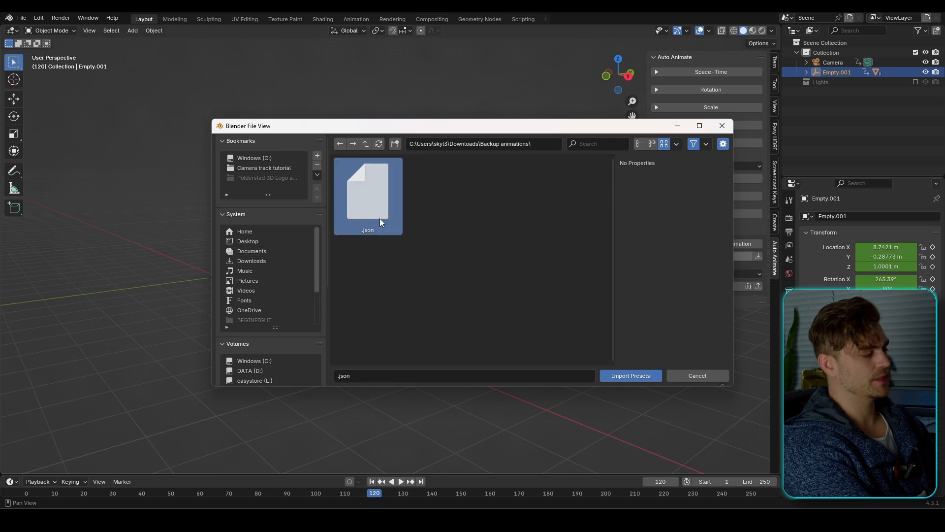
pyautogui.click(621, 377)
pyautogui.click(721, 274)
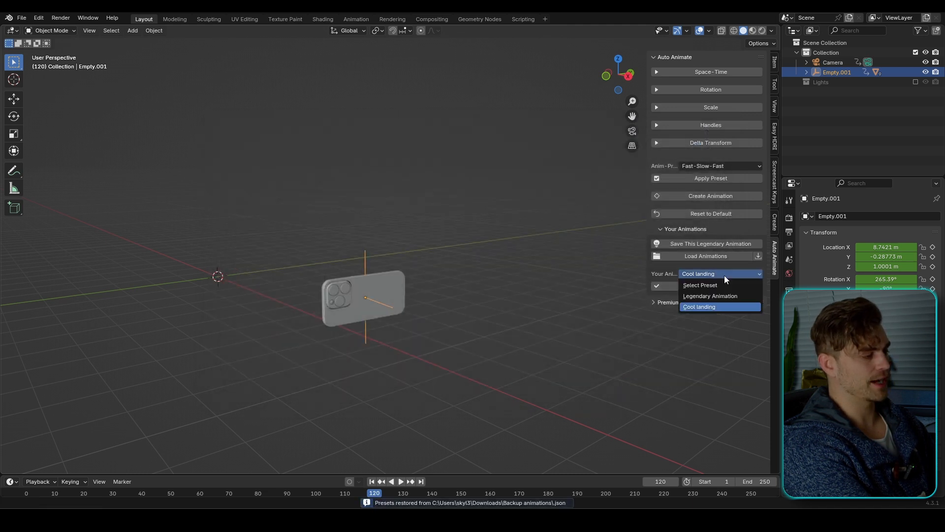
pyautogui.click(695, 284)
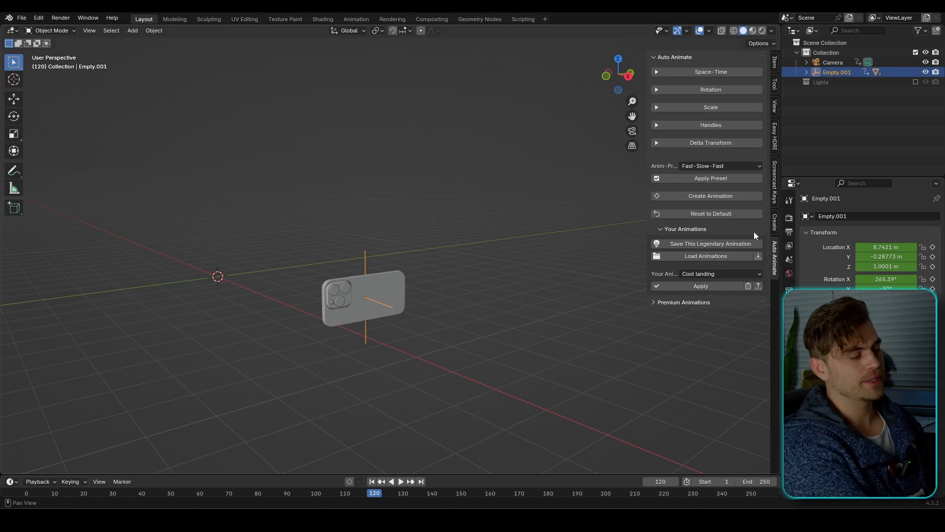
pyautogui.click(758, 285)
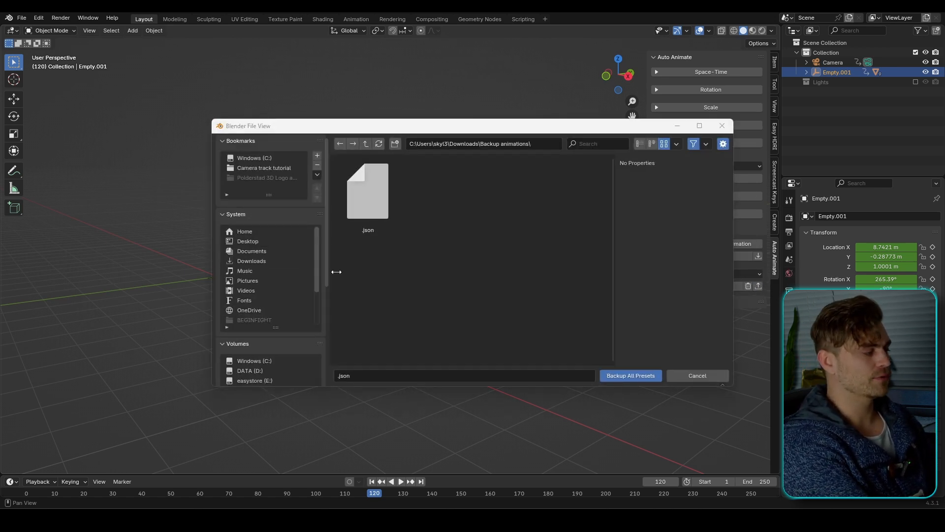
pyautogui.click(719, 127)
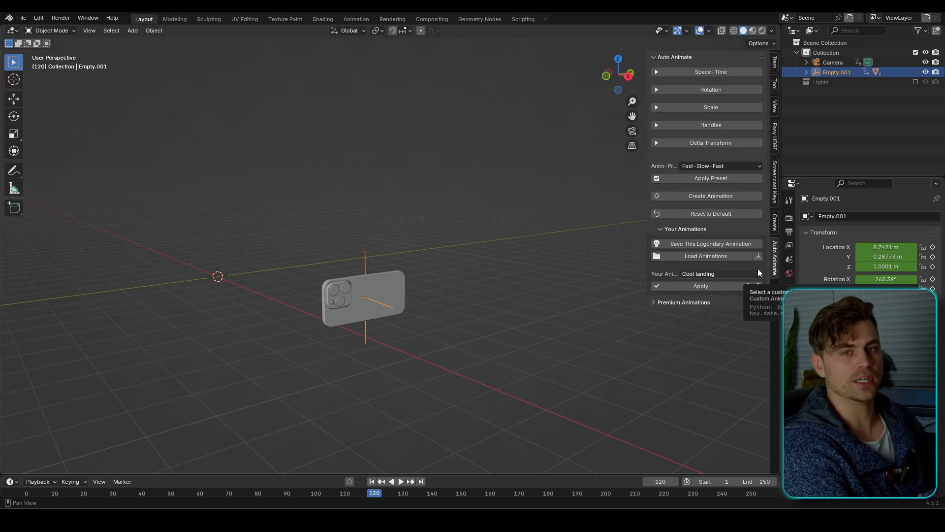
pyautogui.click(756, 273)
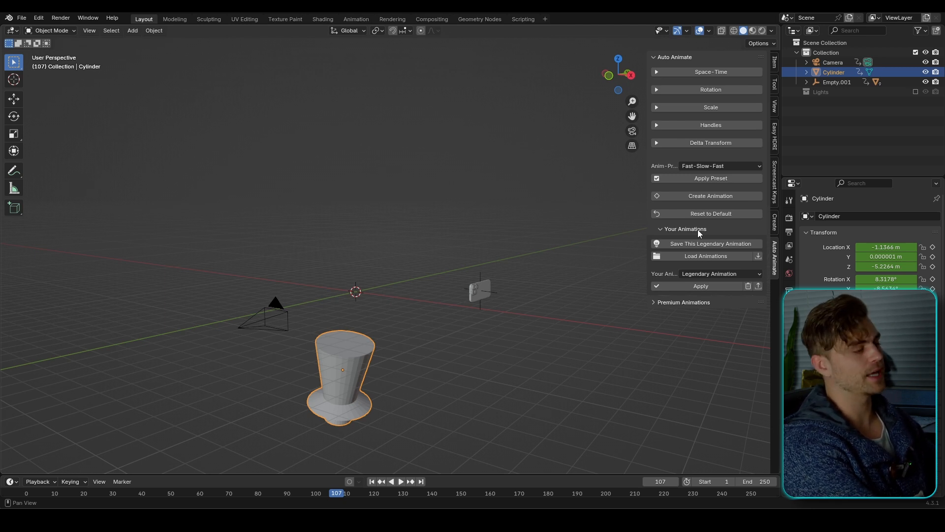
# Step: Apply the premium preset Crash Landing to the phone's empty and play back its animation
pyautogui.click(667, 229)
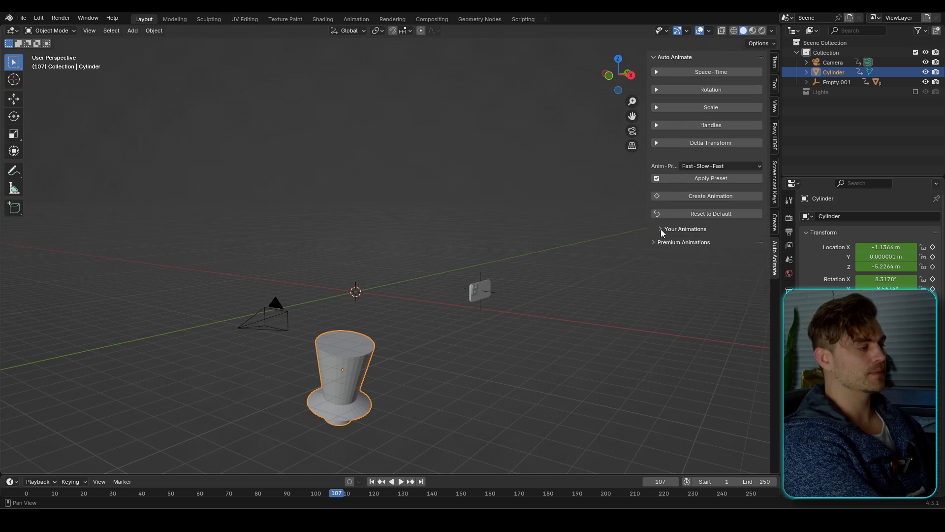
pyautogui.click(654, 58)
pyautogui.click(654, 71)
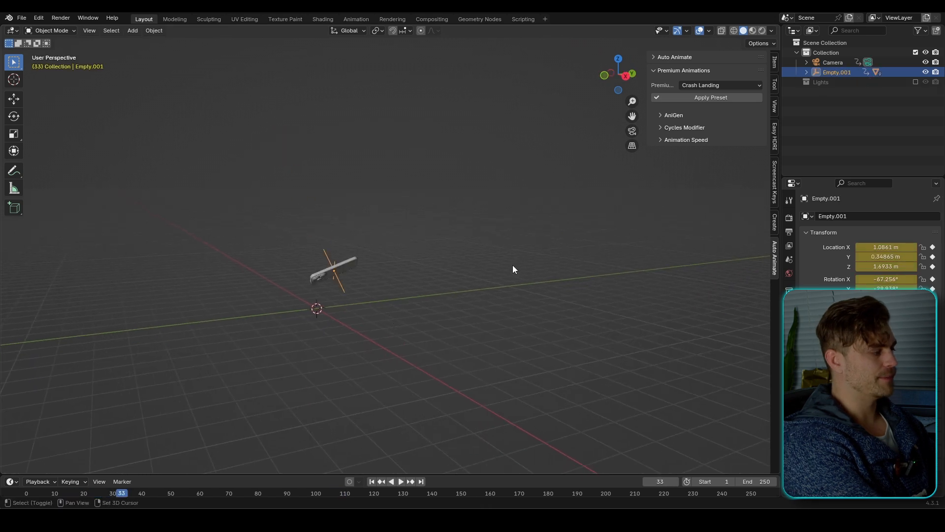
pyautogui.click(726, 95)
pyautogui.press('space')
pyautogui.moveTo(389, 316)
pyautogui.mouseDown(button='middle')
pyautogui.moveTo(400, 299)
pyautogui.moveTo(420, 296)
pyautogui.moveTo(337, 308)
pyautogui.moveTo(406, 308)
pyautogui.moveTo(386, 310)
pyautogui.mouseUp(button='middle')
pyautogui.press('space')
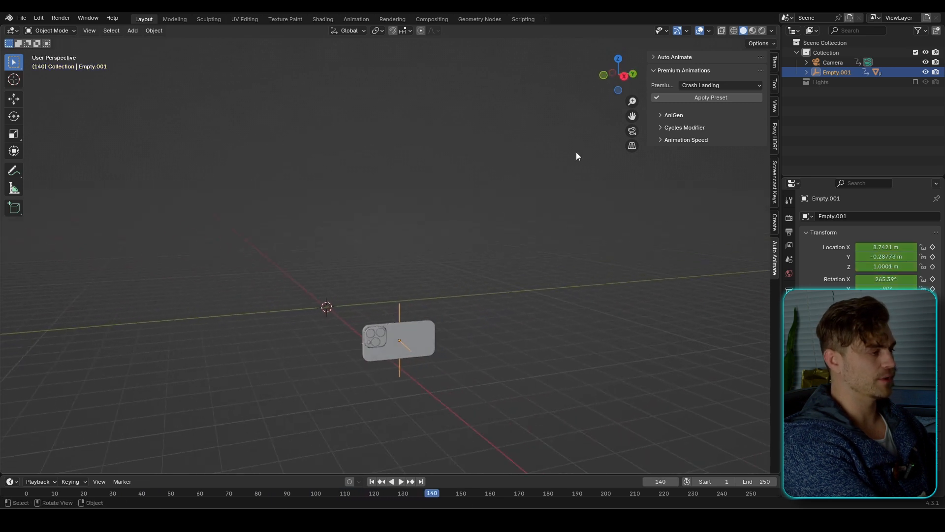
# Step: Apply the premium preset Apple to the phone's empty from frame 1 and play back its animation
pyautogui.click(689, 57)
pyautogui.click(698, 255)
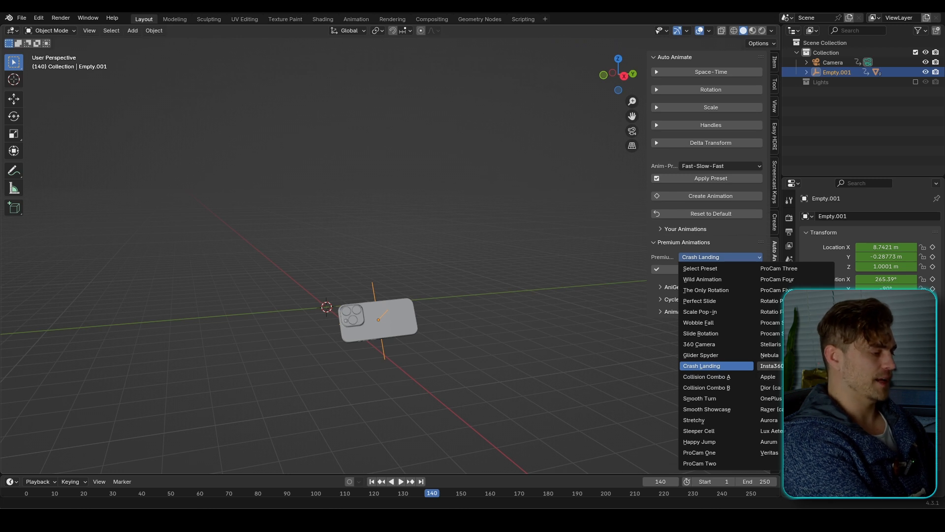
pyautogui.click(772, 376)
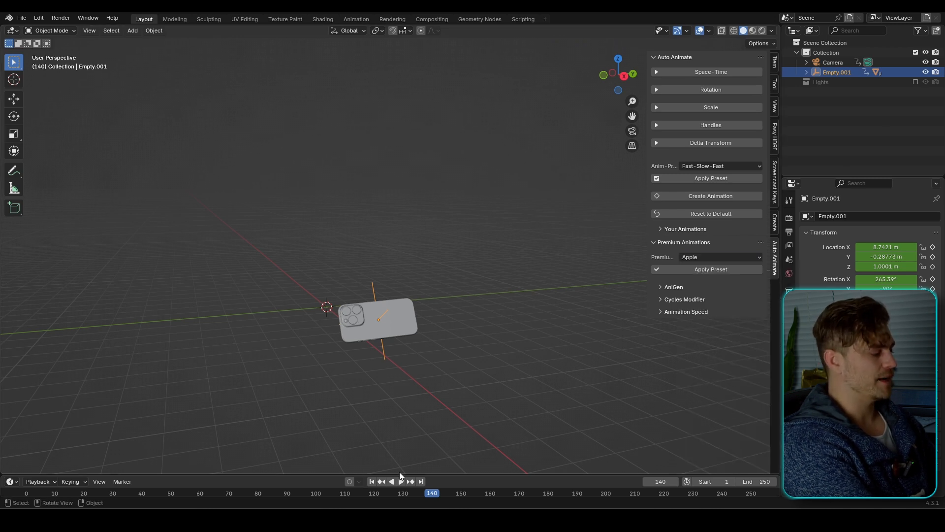
pyautogui.click(373, 481)
pyautogui.moveTo(387, 474); pyautogui.dragTo(388, 463)
pyautogui.keyDown('shift'); pyautogui.moveTo(308, 205); pyautogui.dragTo(329, 257, button='middle'); pyautogui.keyUp('shift')
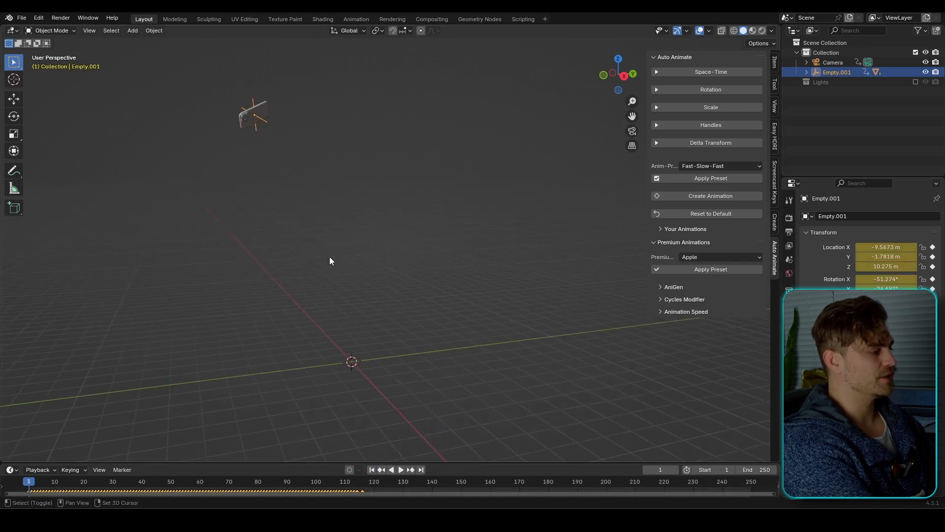
pyautogui.click(709, 269)
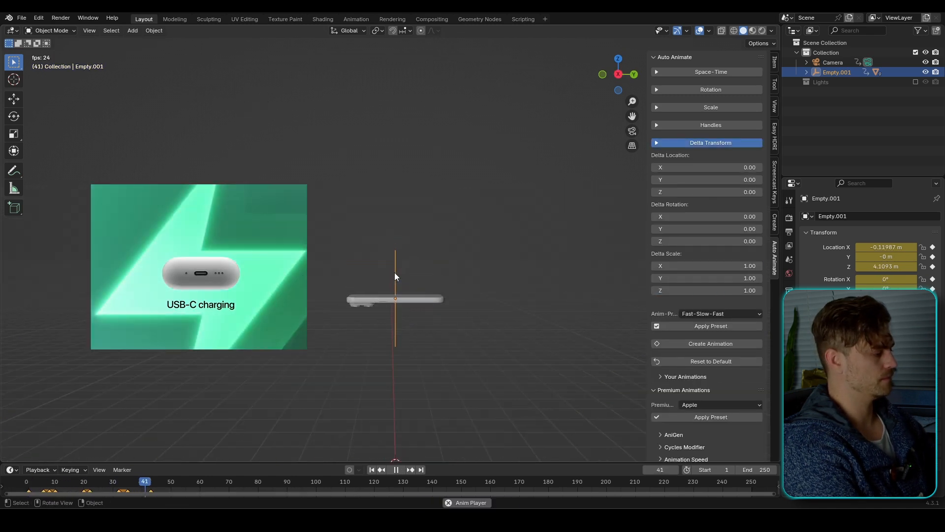
pyautogui.press('space')
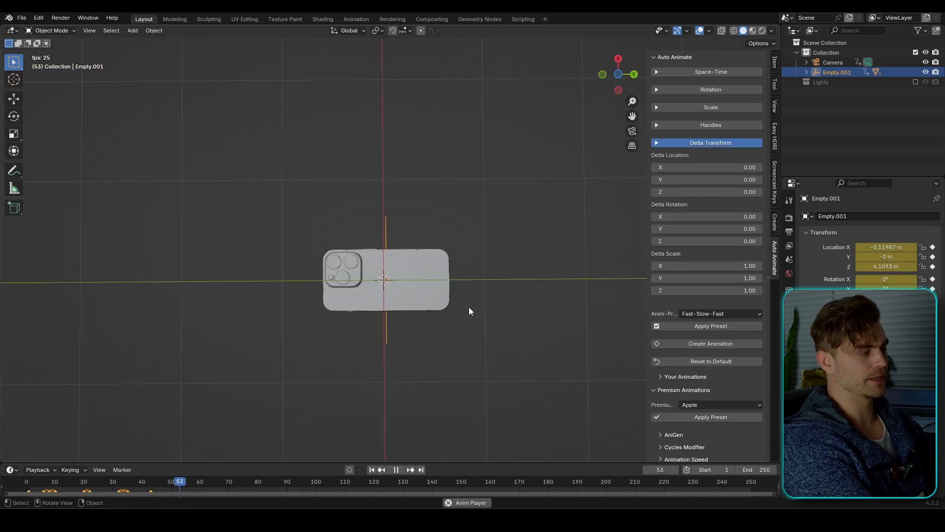
pyautogui.press('space')
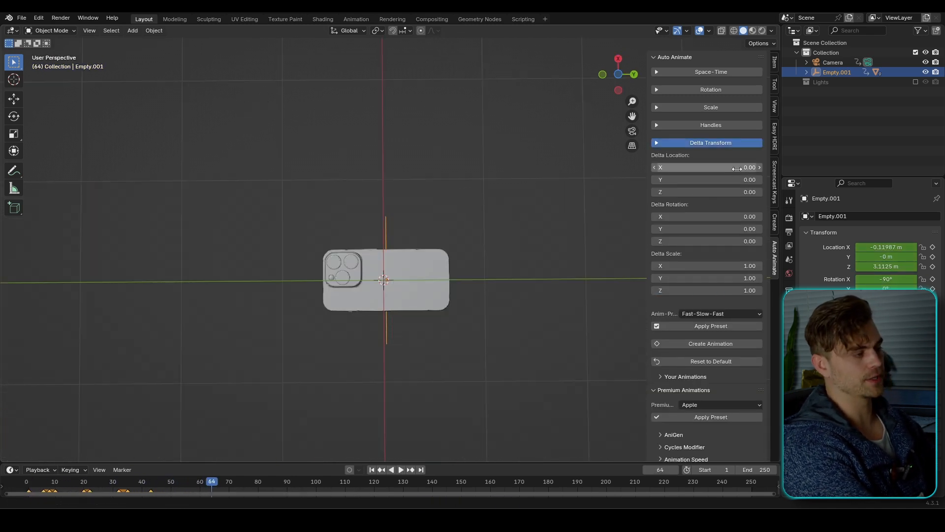
# Step: Play back the Insta360 premium animation on the phone from frame 1
pyautogui.moveTo(469, 306); pyautogui.dragTo(368, 226, button='middle')
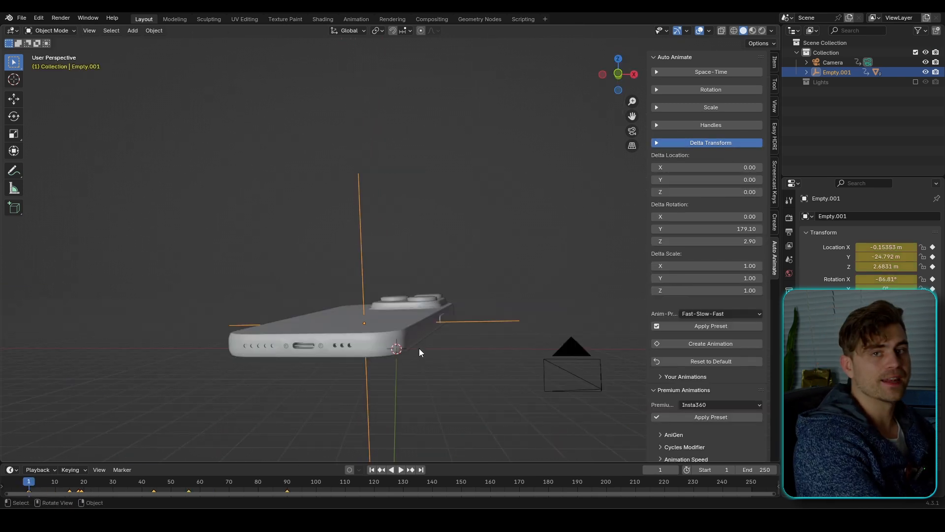
pyautogui.scroll(3, 419, 339)
pyautogui.scroll(-3, 420, 339)
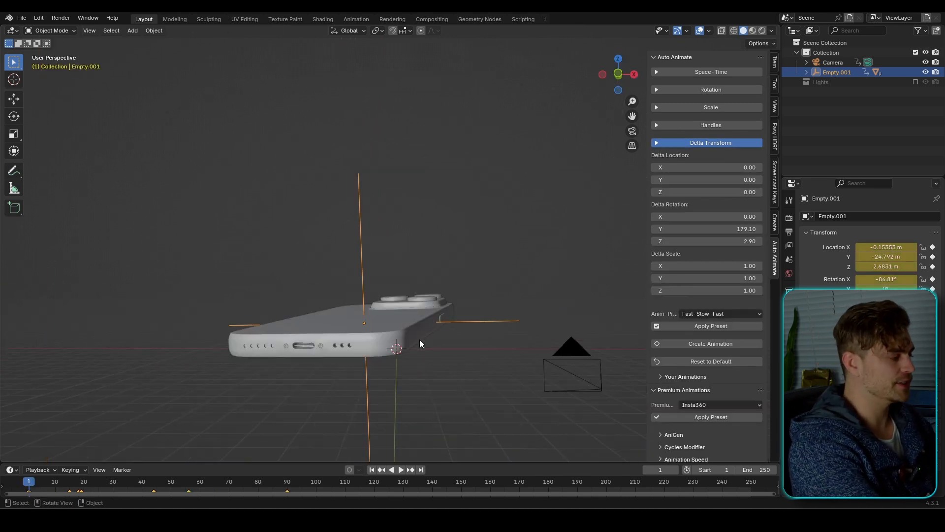
pyautogui.moveTo(419, 339); pyautogui.dragTo(411, 306, button='middle')
pyautogui.press('space')
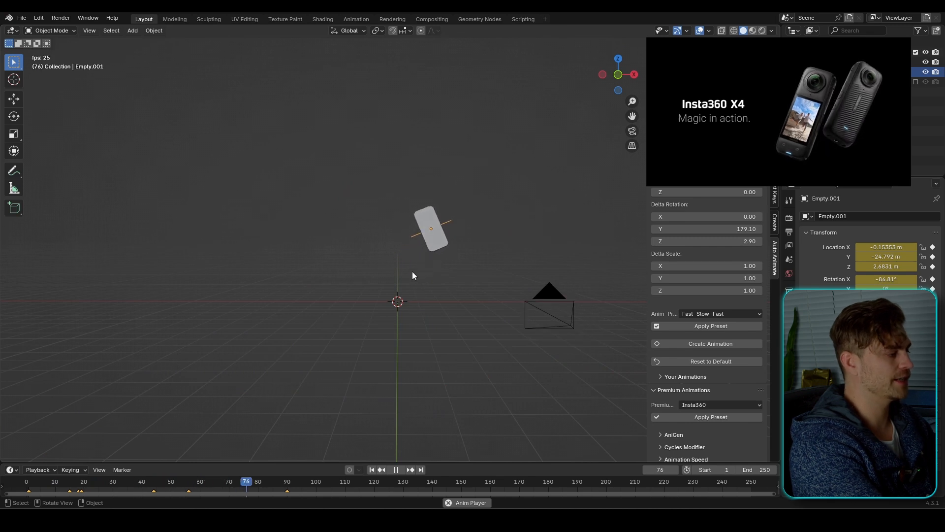
pyautogui.press('space')
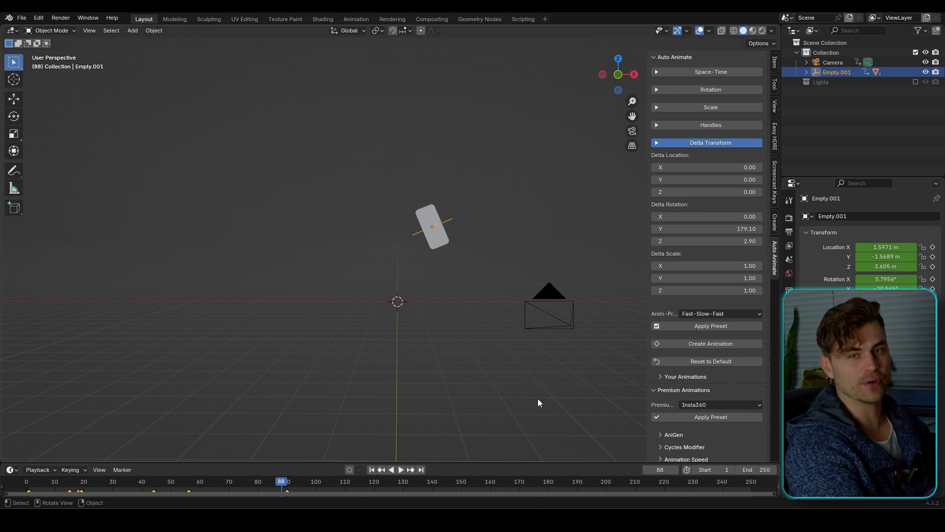
# Step: Apply the premium preset Sleeper Cell to the phone's empty and play back its animation from the first frame
pyautogui.click(730, 401)
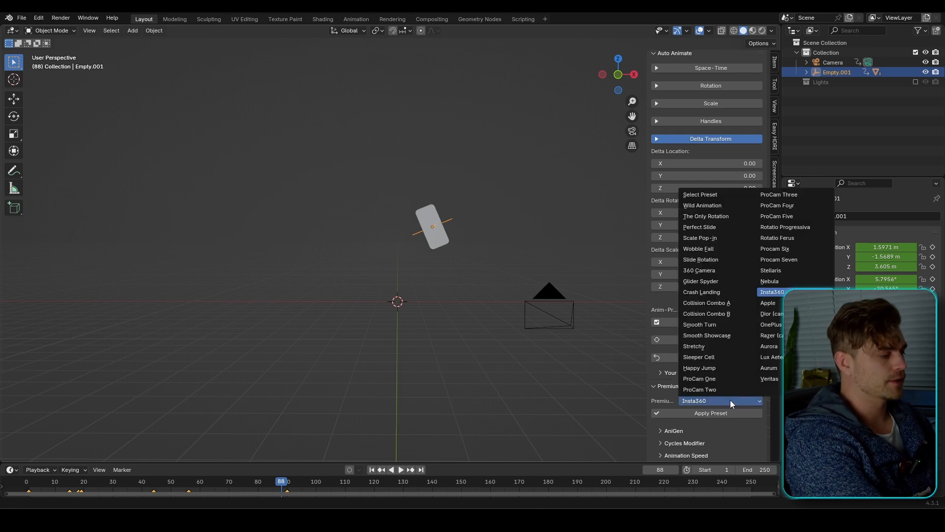
pyautogui.click(722, 356)
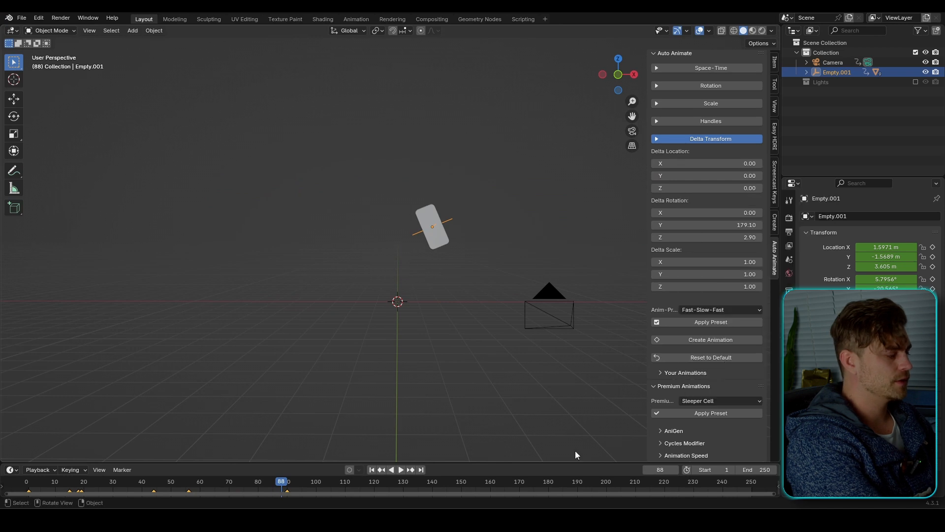
pyautogui.click(701, 413)
pyautogui.click(372, 469)
pyautogui.press('space')
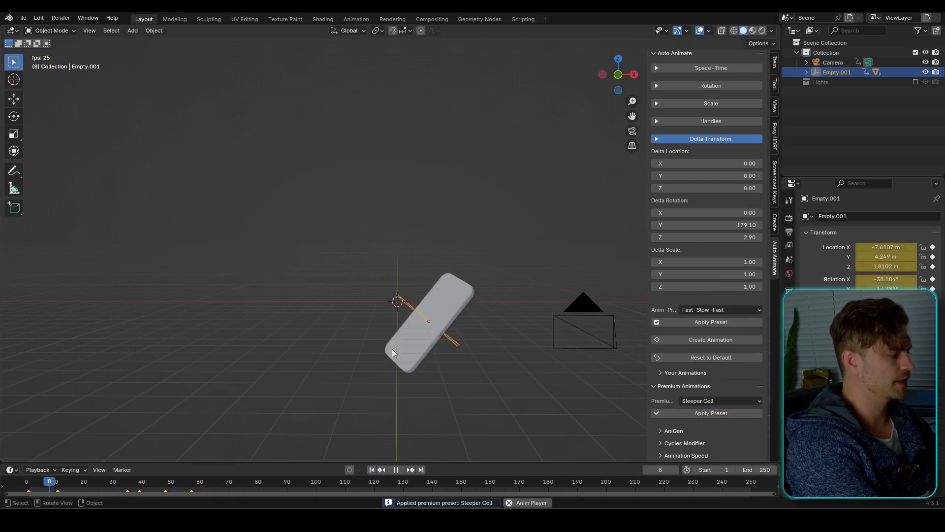
pyautogui.press('space')
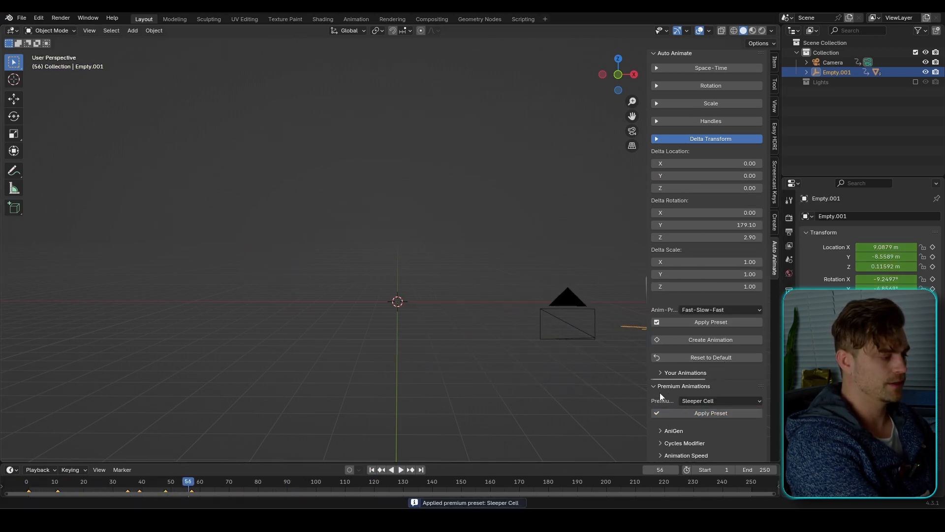
# Step: Apply the premium preset Rotatio Progressiva to the phone's empty from frame 1 and play back its animation
pyautogui.click(704, 400)
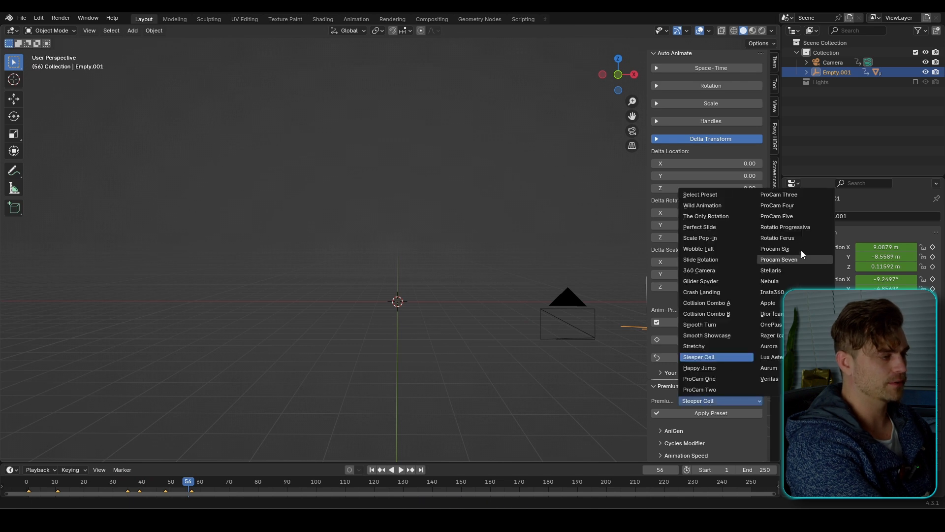
pyautogui.click(803, 227)
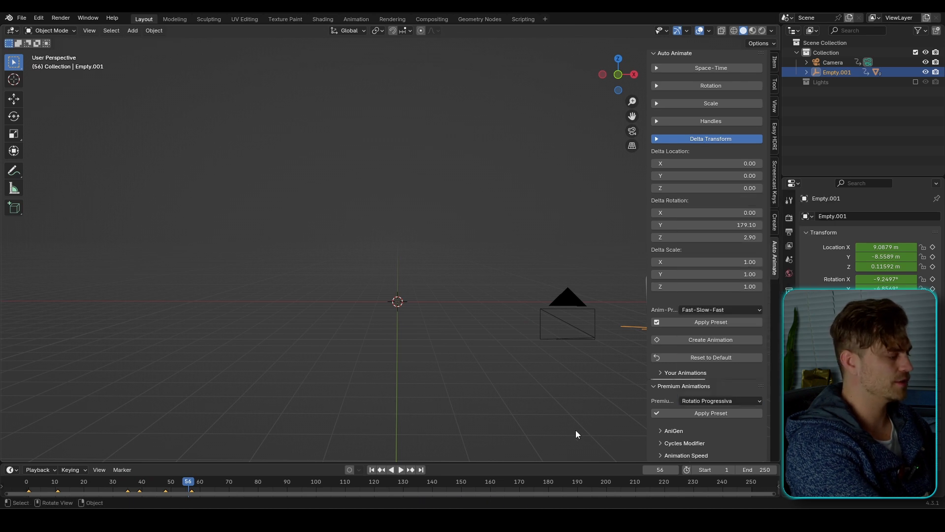
pyautogui.click(371, 470)
pyautogui.click(682, 322)
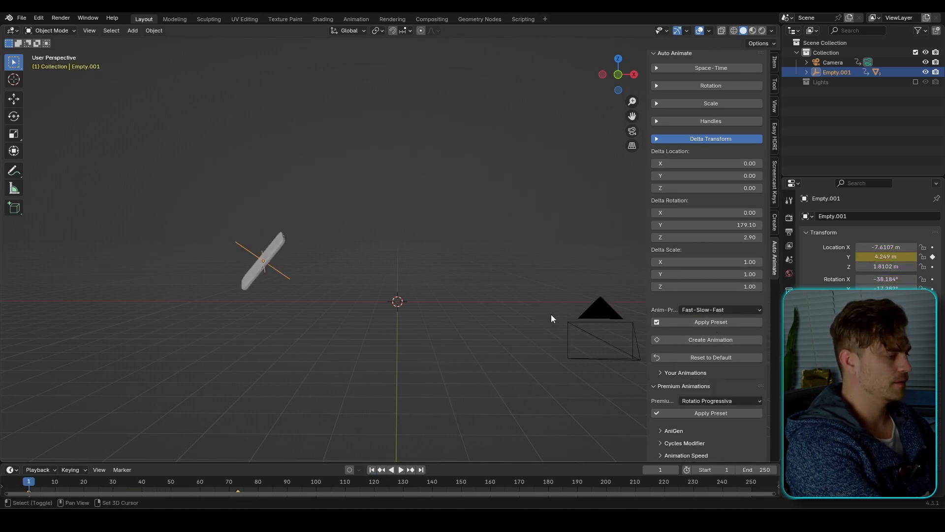
pyautogui.click(704, 412)
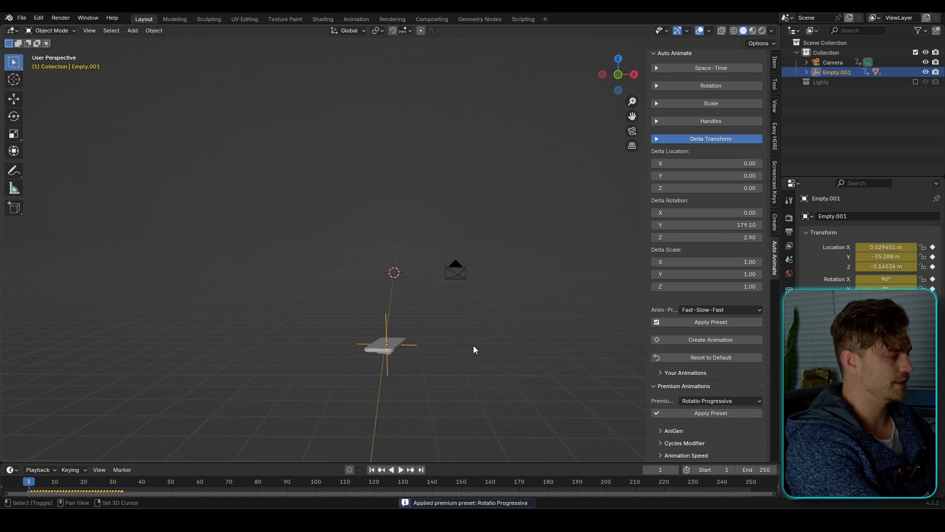
pyautogui.press('space')
pyautogui.press('space')
# Step: Apply the premium preset Rotatio Progressiva to the camera from frame 1 and play it back through the camera view
pyautogui.moveTo(462, 342); pyautogui.dragTo(334, 314, button='middle')
pyautogui.click(335, 313)
pyautogui.click(372, 470)
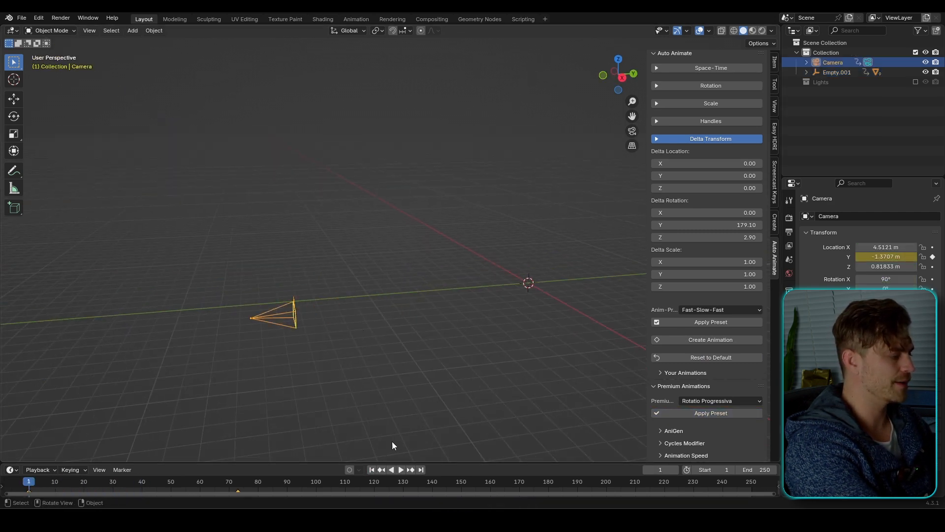
pyautogui.click(715, 413)
pyautogui.moveTo(373, 340); pyautogui.dragTo(416, 333, button='middle')
pyautogui.press('space')
pyautogui.press('KP_0')
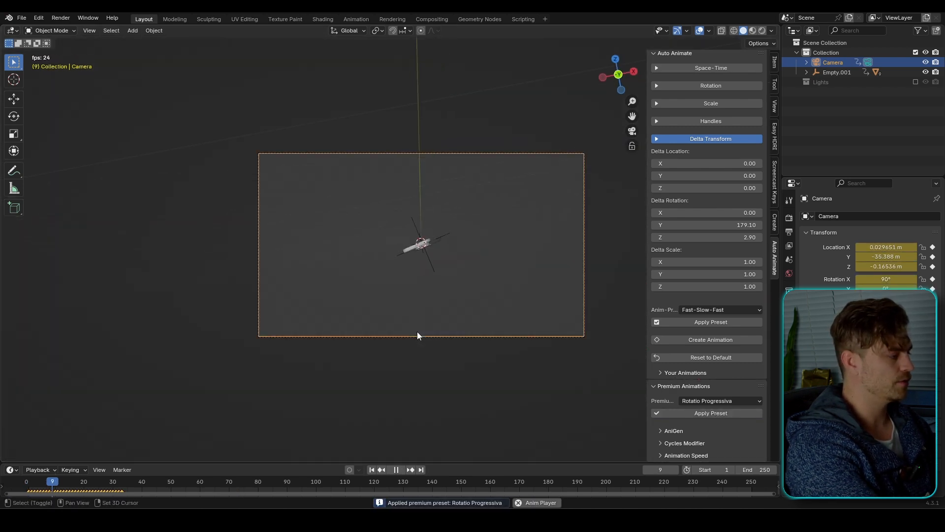
pyautogui.press('space')
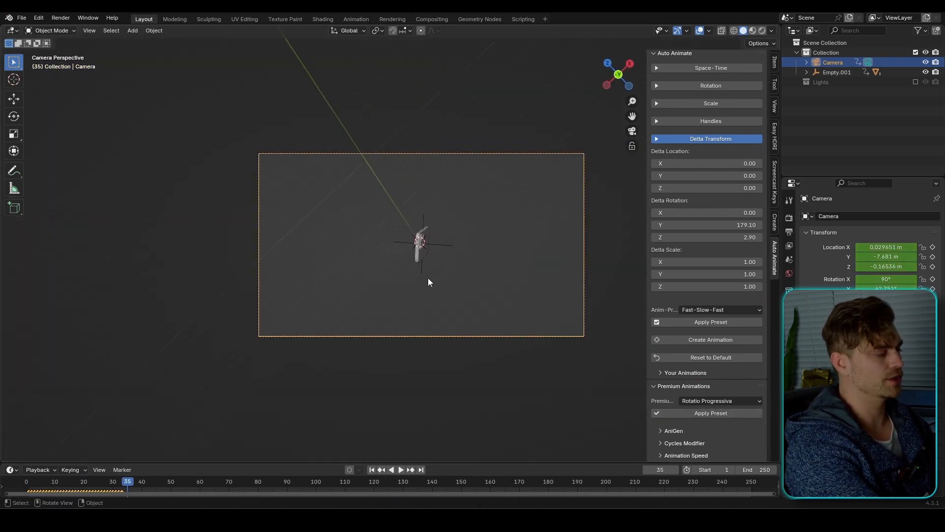
pyautogui.scroll(4, 434, 267)
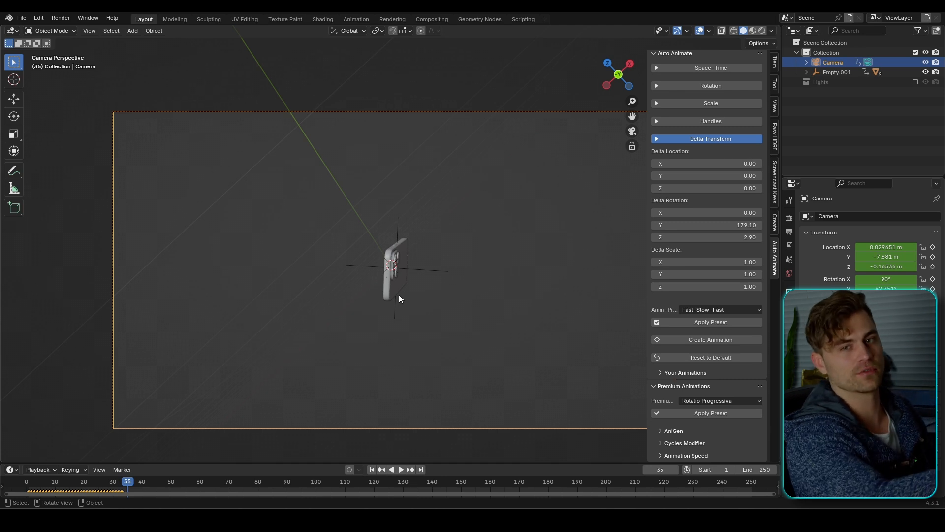
# Step: Keep Rotatio Progressiva as the premium preset and replay the camera animation from the first frame
pyautogui.click(721, 400)
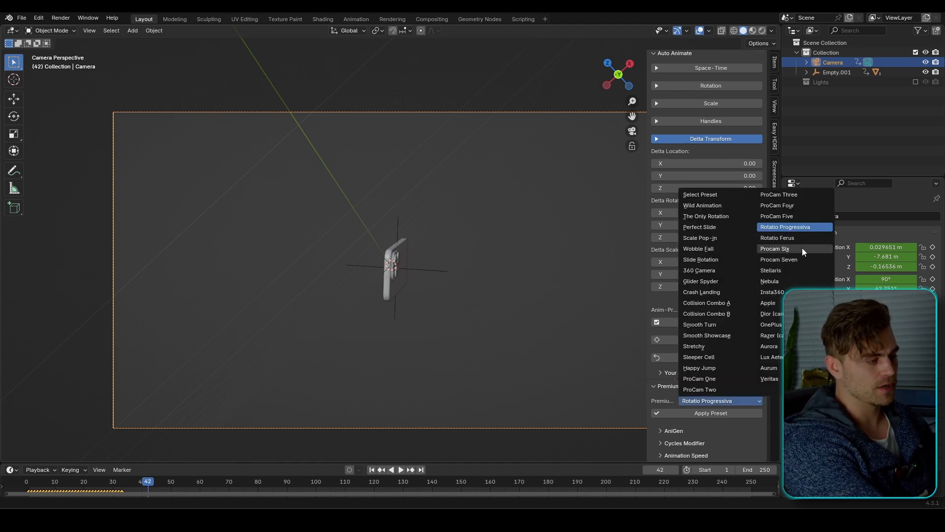
pyautogui.click(786, 227)
pyautogui.click(727, 309)
pyautogui.click(727, 308)
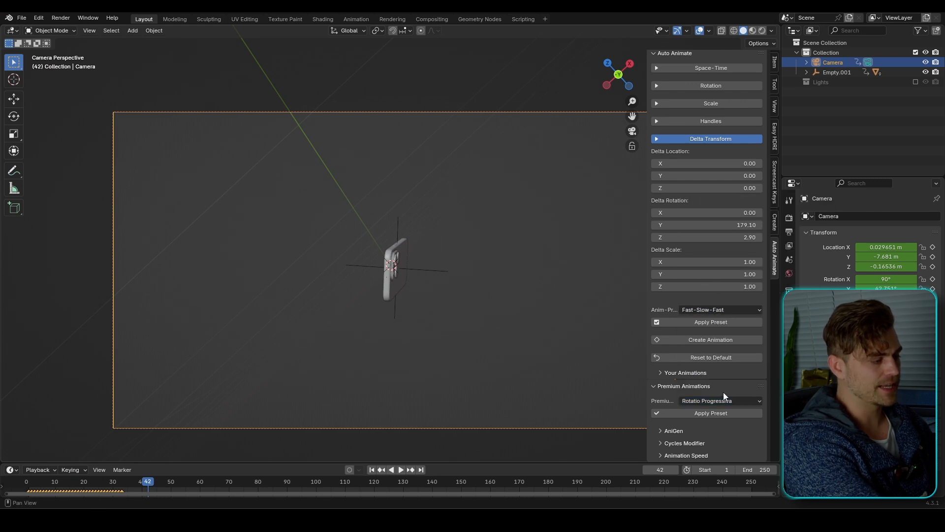
pyautogui.click(723, 401)
pyautogui.hotkey('shift', 'Left')
pyautogui.press('space')
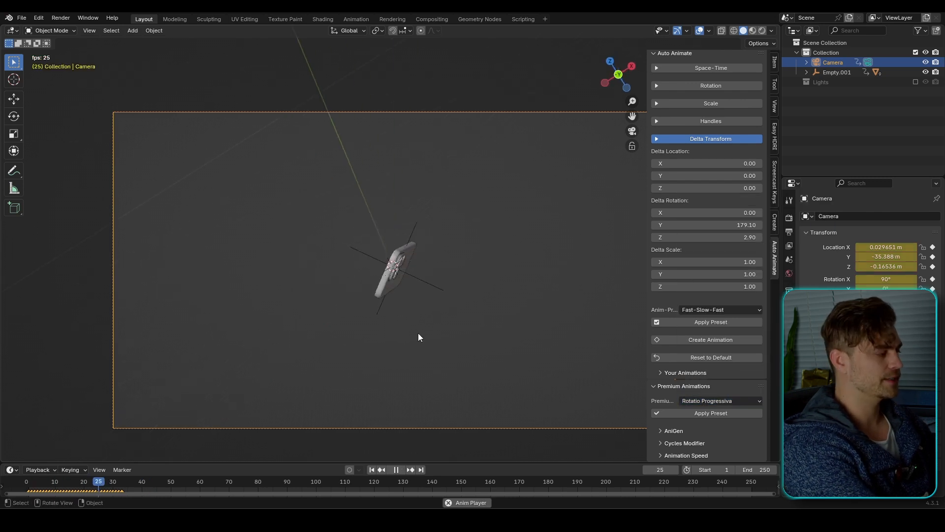
pyautogui.press('space')
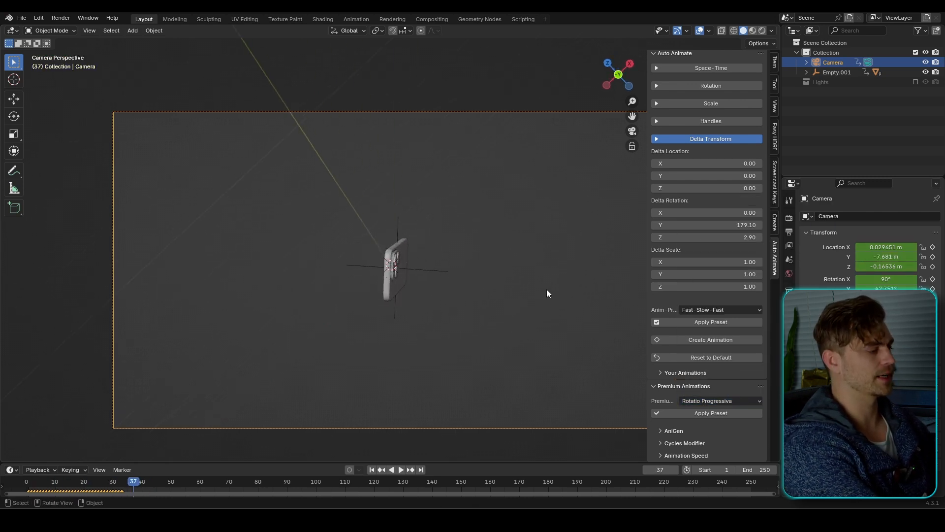
# Step: Leave the camera view, select the phone's empty and examine the scene from the front
pyautogui.moveTo(546, 289); pyautogui.dragTo(451, 256, button='middle')
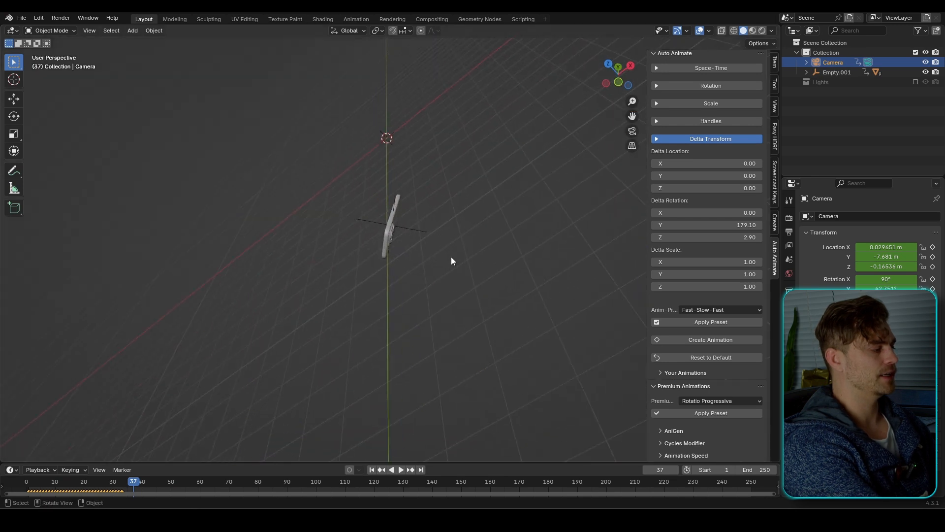
pyautogui.click(416, 237)
pyautogui.press('KP_1')
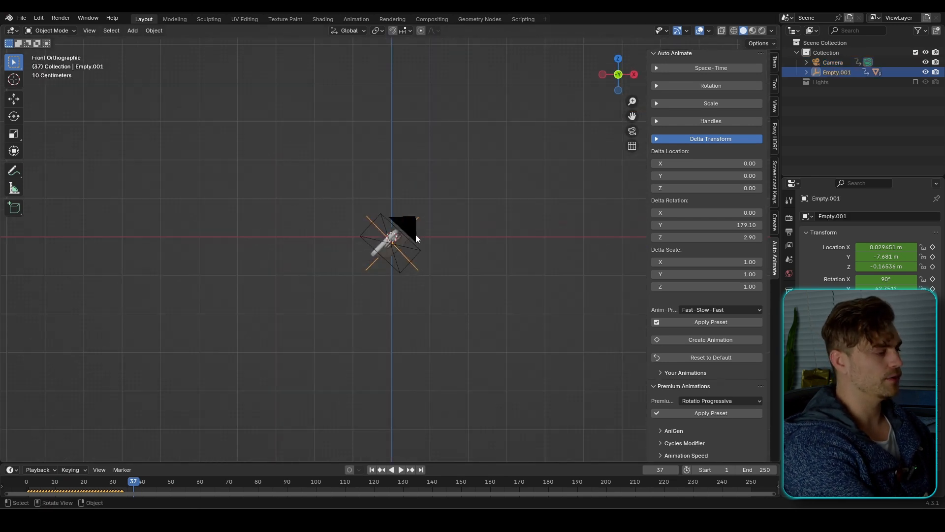
pyautogui.click(573, 382)
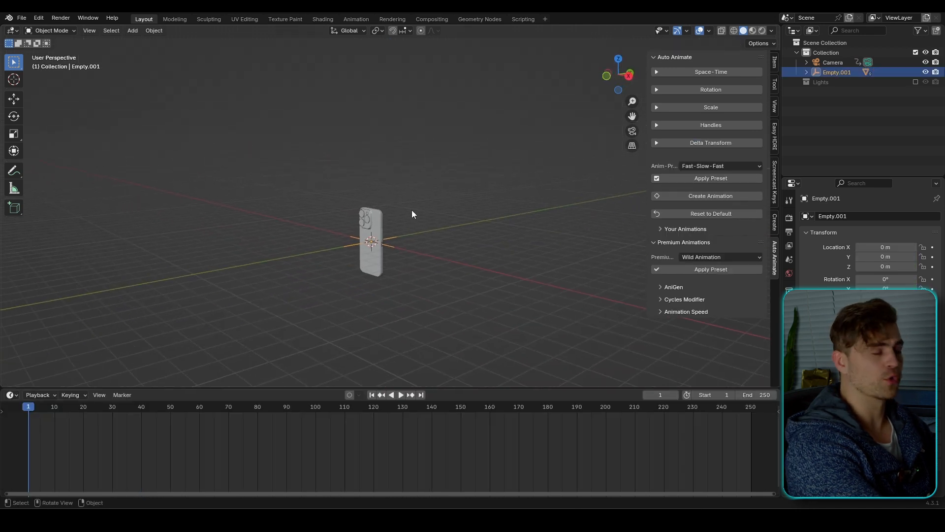
# Step: Expand the Space-Time settings, apply the Fast-Slow-Fast preset to the phone's empty and play back the movement
pyautogui.scroll(1, 420, 249)
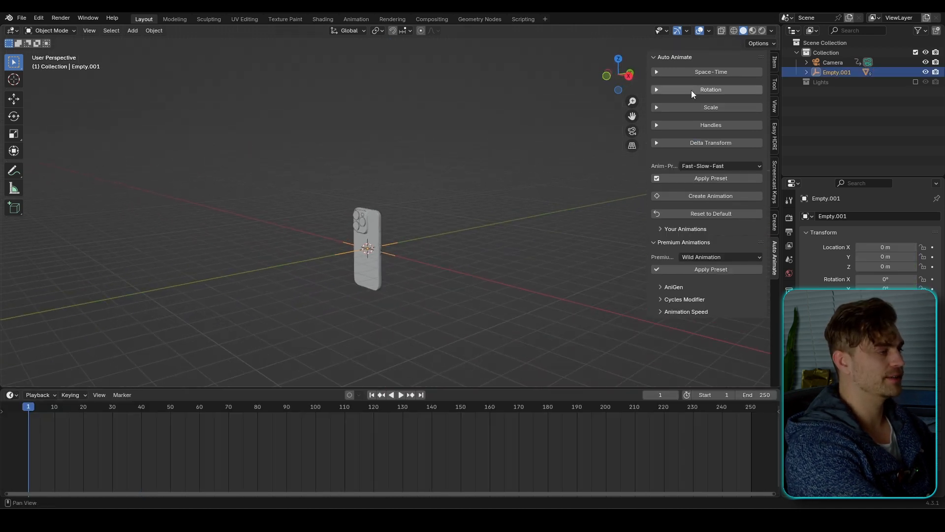
pyautogui.click(718, 72)
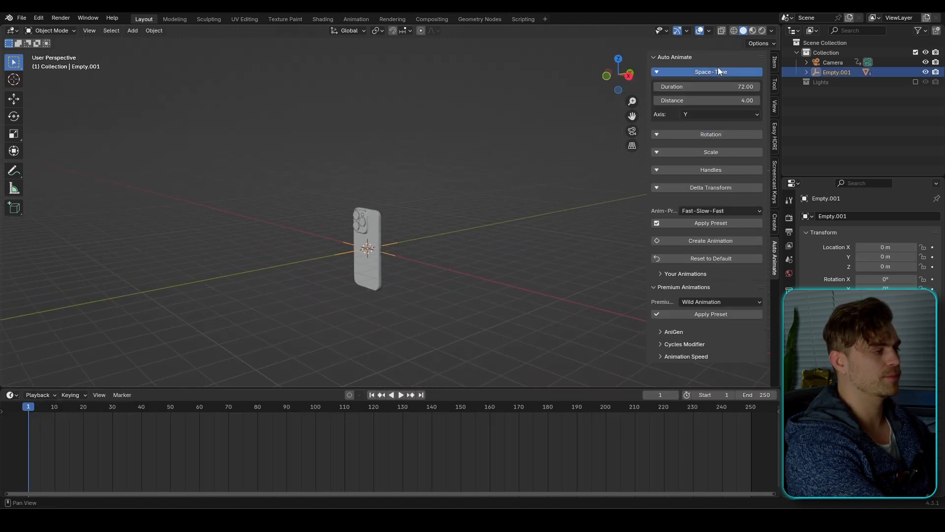
pyautogui.click(722, 222)
pyautogui.press('space')
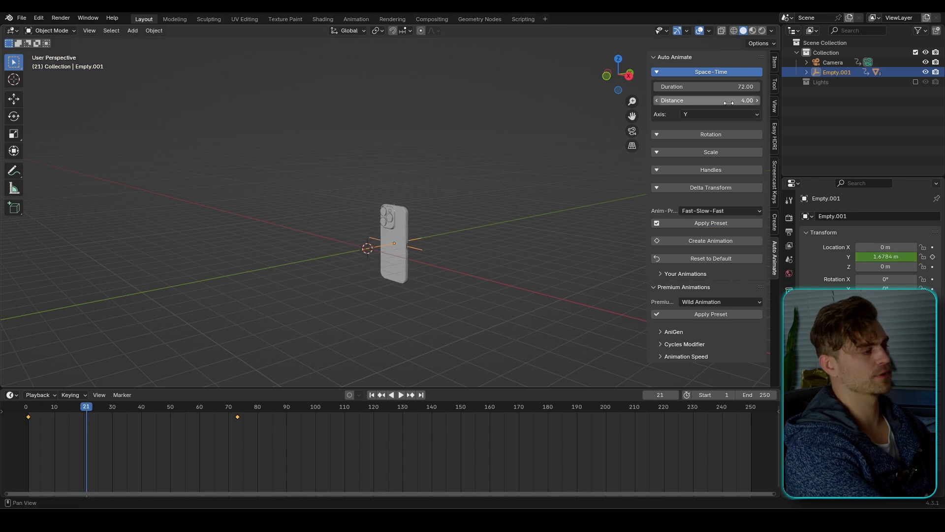
# Step: Set the Space-Time distance to -10, reapply Fast-Slow-Fast to the phone's empty from frame 1 and play it back
pyautogui.click(729, 101)
pyautogui.write('-10')
pyautogui.press('Return')
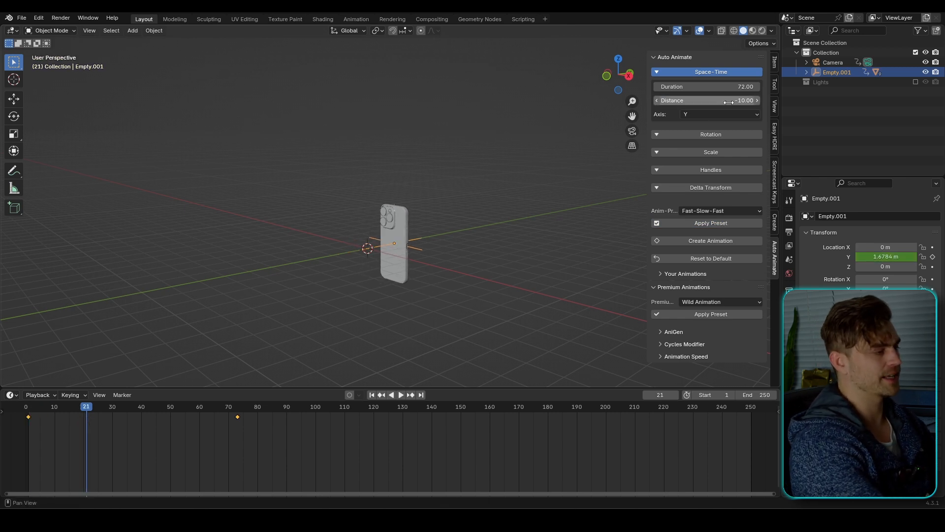
pyautogui.click(372, 395)
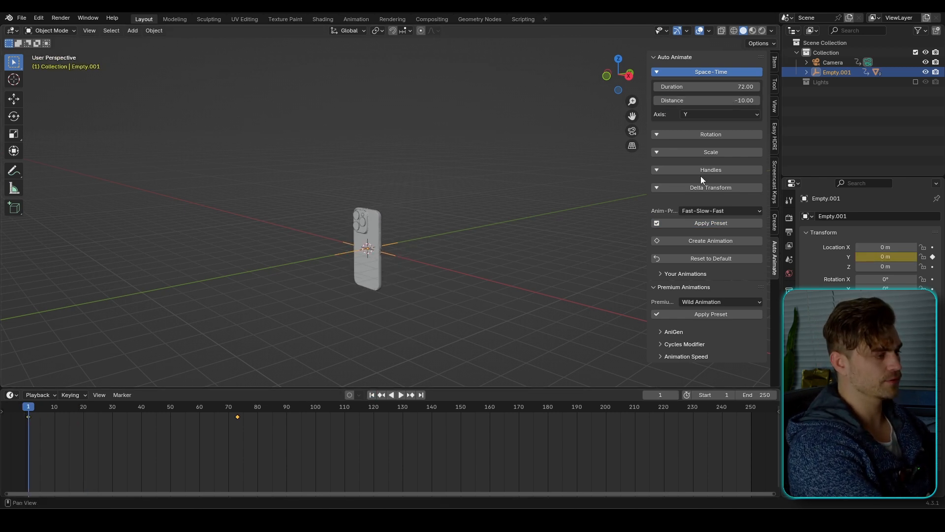
pyautogui.press('space')
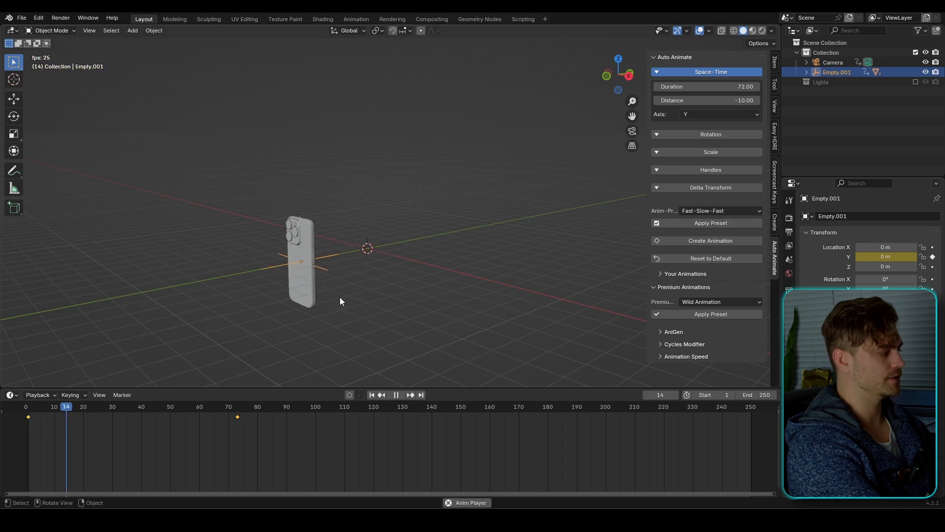
# Step: Stop the playback and apply an Animation Speed scale factor of 2 to the phone empty's keyframes
pyautogui.press('space')
pyautogui.moveTo(286, 315); pyautogui.dragTo(346, 305, button='middle')
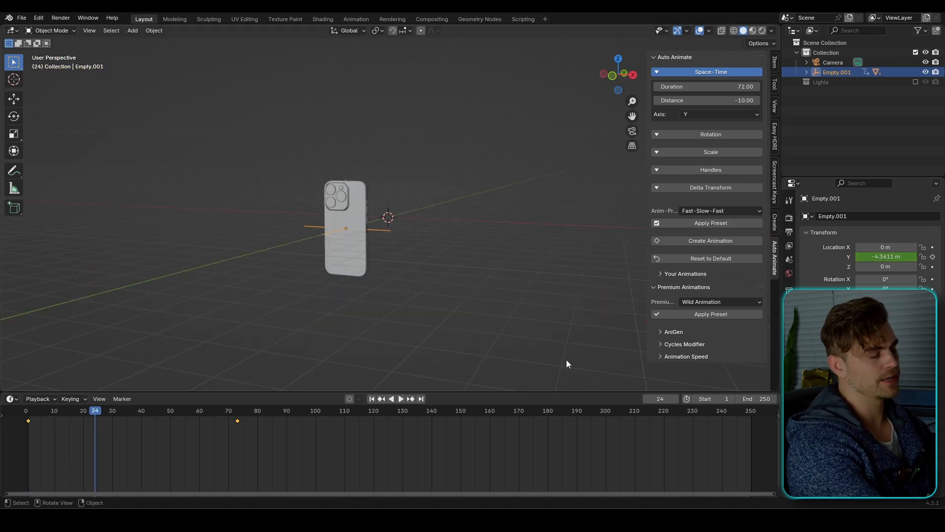
pyautogui.click(662, 356)
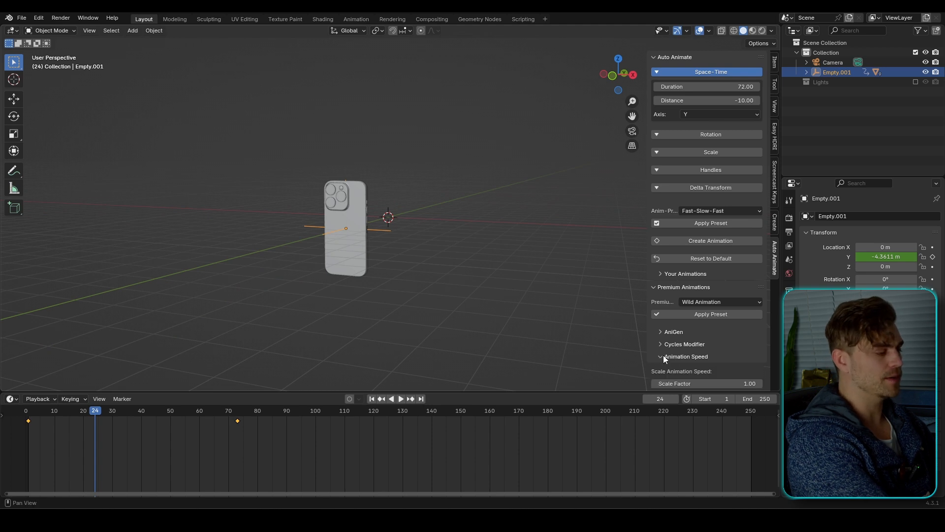
pyautogui.scroll(-1, 663, 356)
pyautogui.click(733, 369)
pyautogui.write('2')
pyautogui.press('Return')
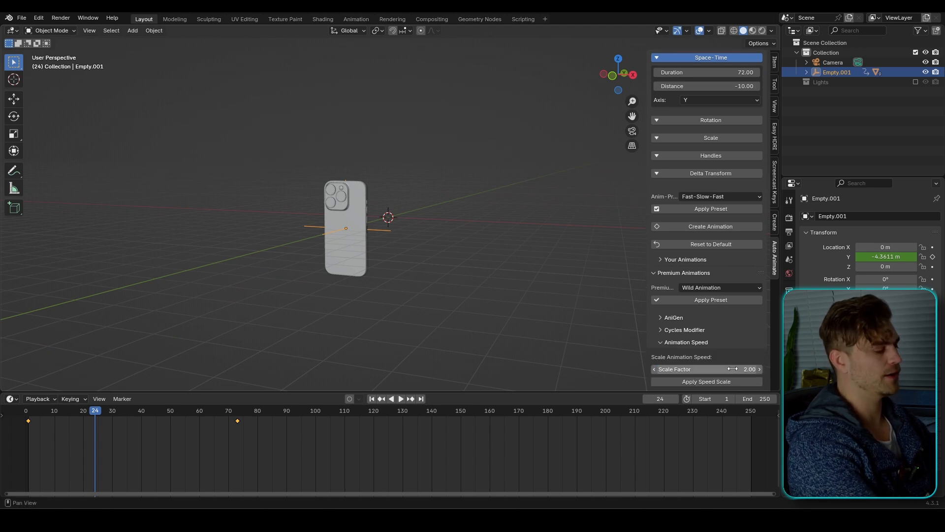
pyautogui.click(703, 382)
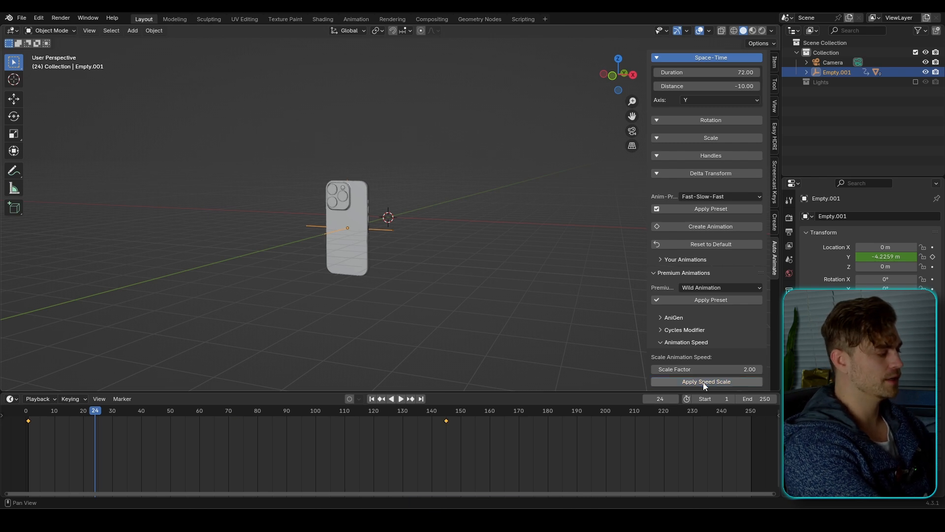
# Step: Play back the rescaled phone movement from the first frame, viewing it from the side
pyautogui.press('space')
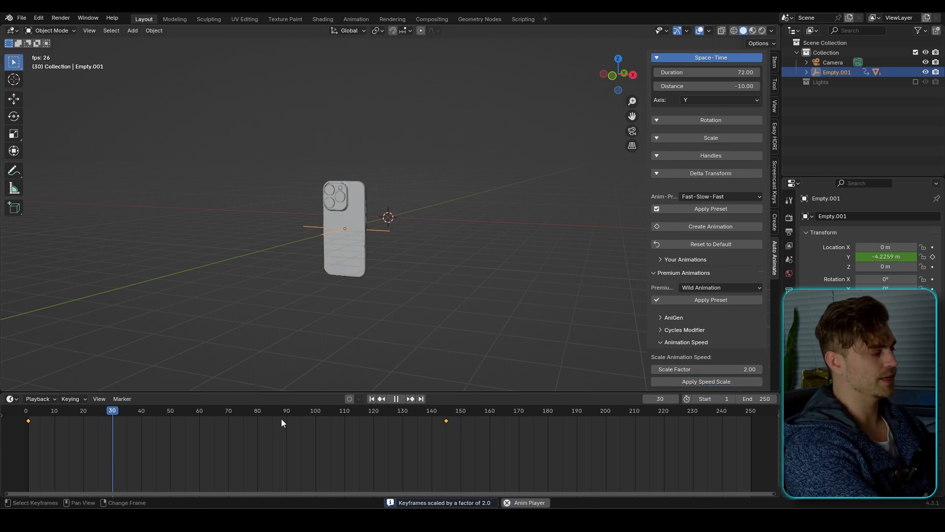
pyautogui.click(371, 399)
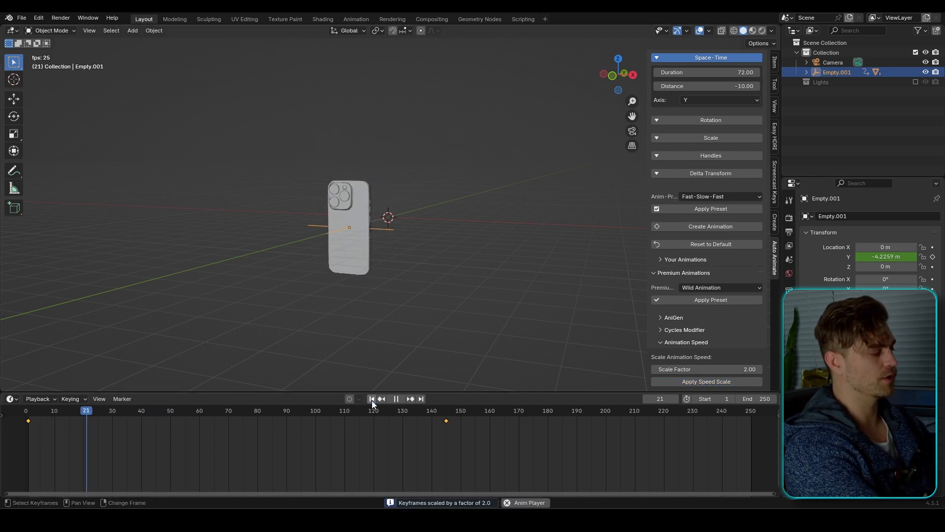
pyautogui.click(371, 399)
pyautogui.moveTo(366, 234); pyautogui.dragTo(333, 244, button='middle')
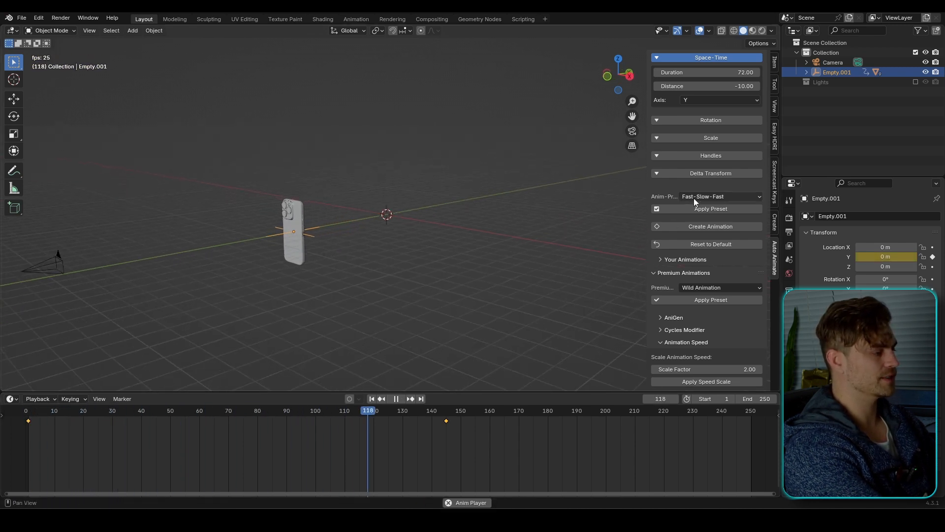
pyautogui.press('space')
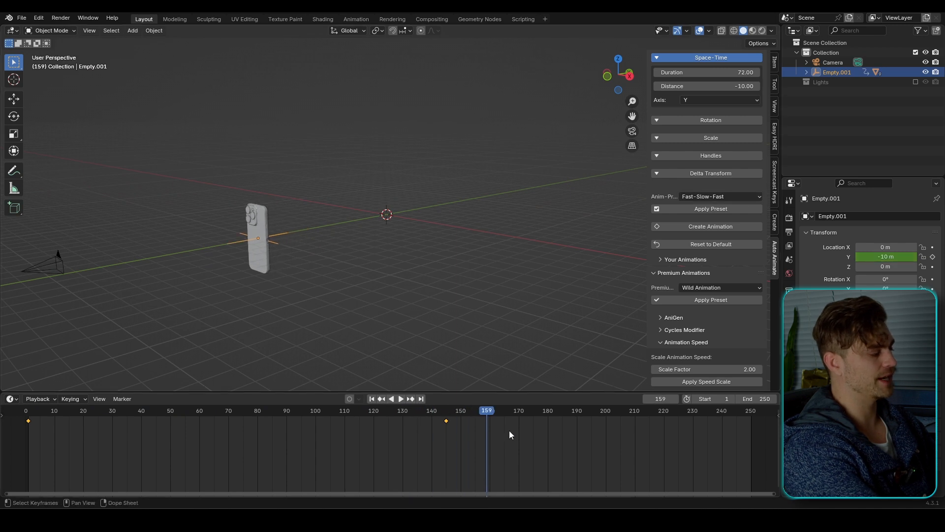
# Step: Examine the phone empty's Y Location curve in the Graph Editor, return to the Dope Sheet and collapse the Animation Speed settings
pyautogui.hotkey('ctrl', 'Tab')
pyautogui.press('Home')
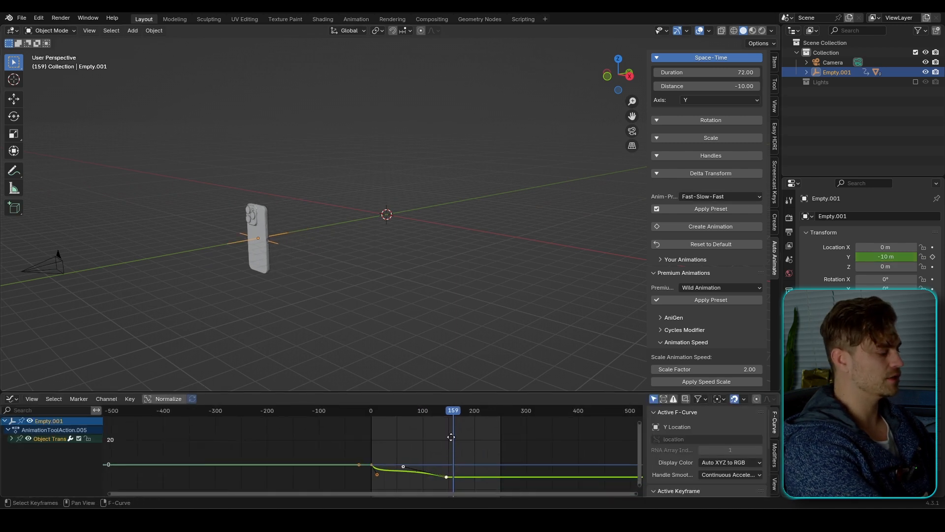
pyautogui.press('Home')
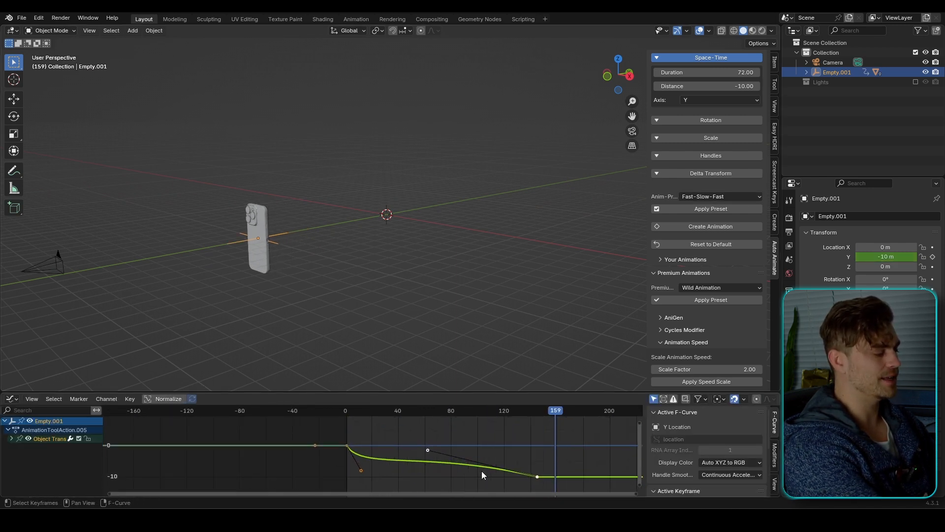
pyautogui.hotkey('ctrl', 'Tab')
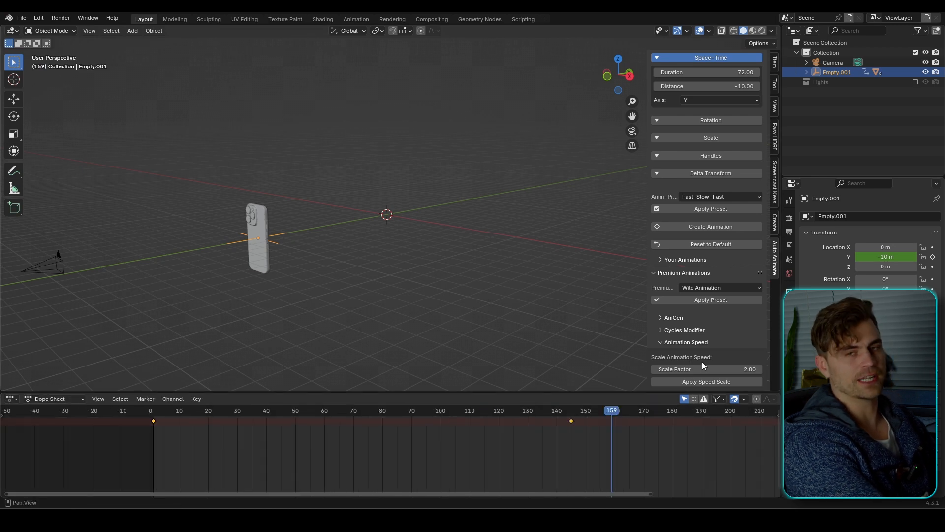
pyautogui.click(661, 342)
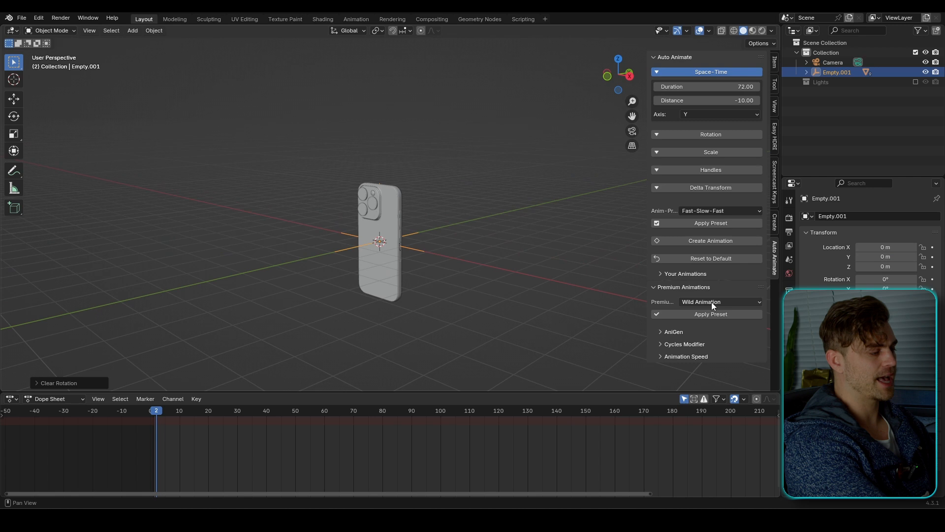
# Step: Apply the premium preset The Only Rotation to the phone's empty and play back the rotation, replaying it from the start
pyautogui.click(711, 303)
pyautogui.click(724, 117)
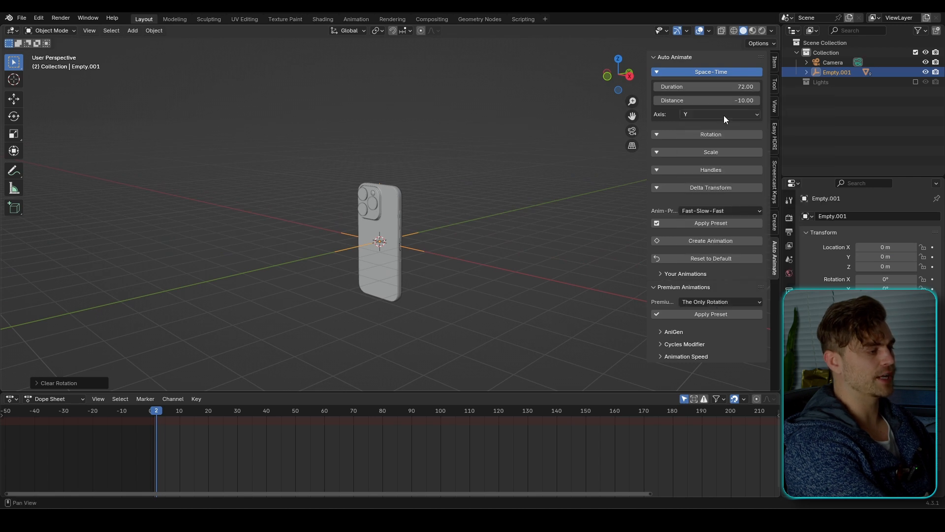
pyautogui.click(725, 315)
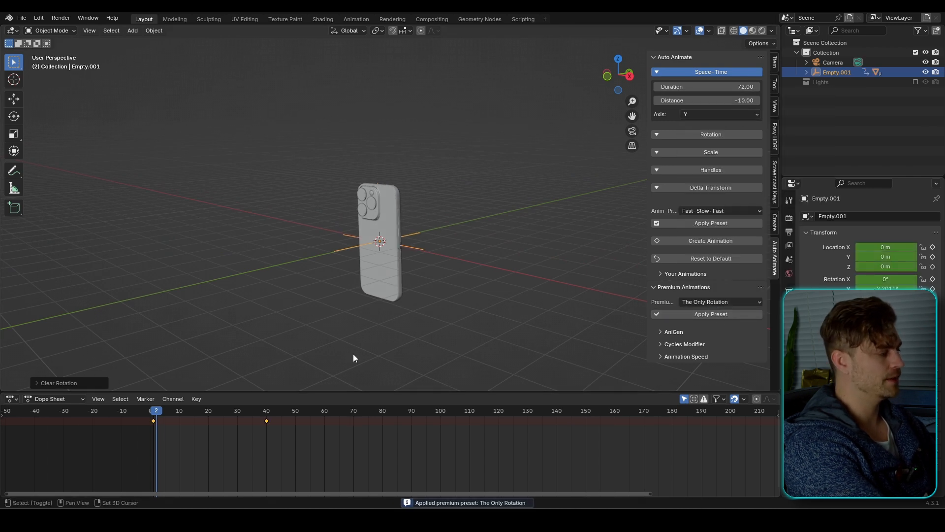
pyautogui.press('space')
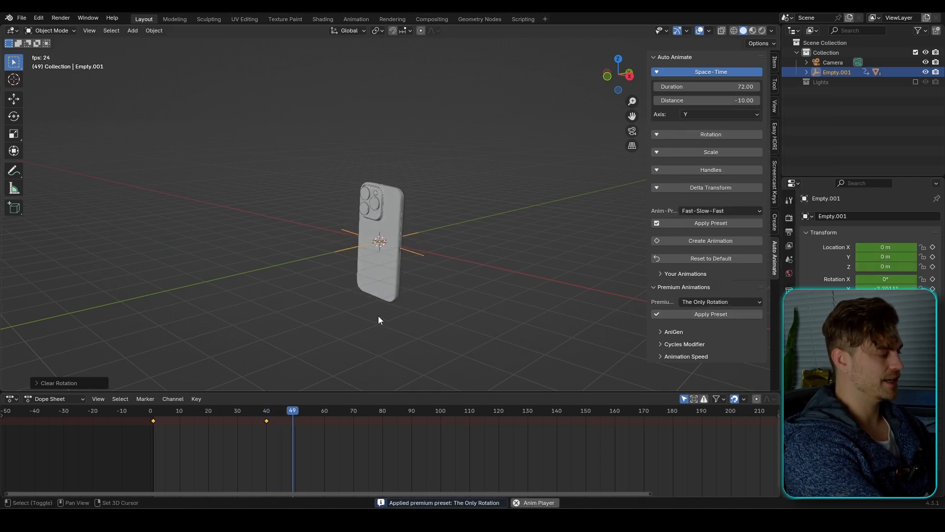
pyautogui.press('space')
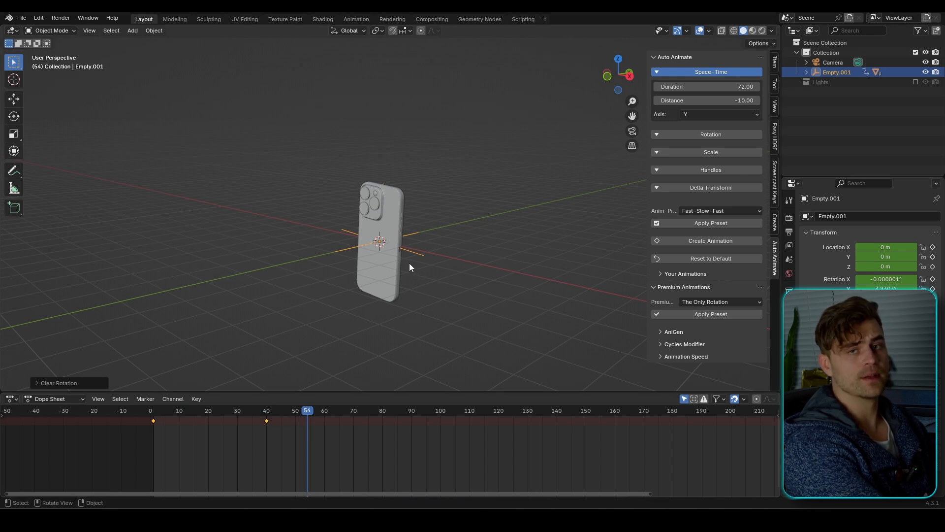
pyautogui.moveTo(413, 259); pyautogui.dragTo(443, 261, button='middle')
pyautogui.moveTo(271, 417); pyautogui.dragTo(150, 422)
pyautogui.press('space')
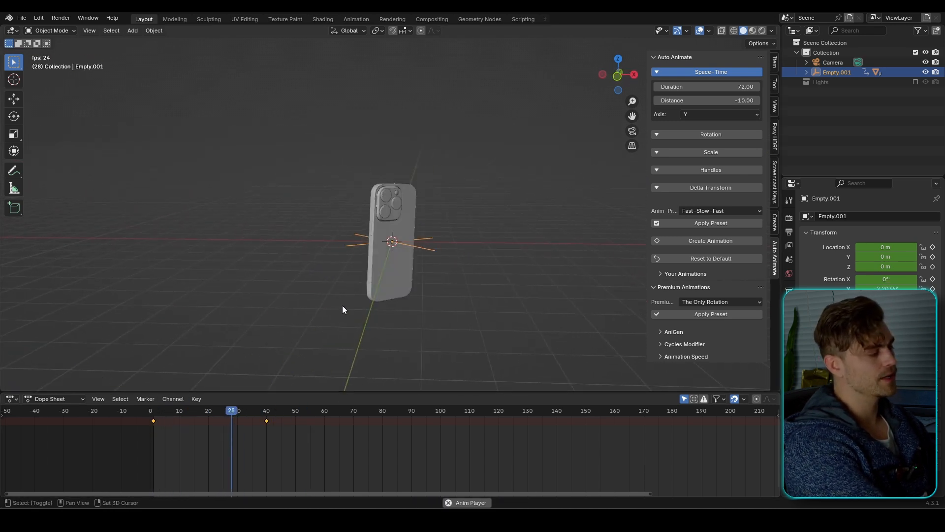
pyautogui.press('space')
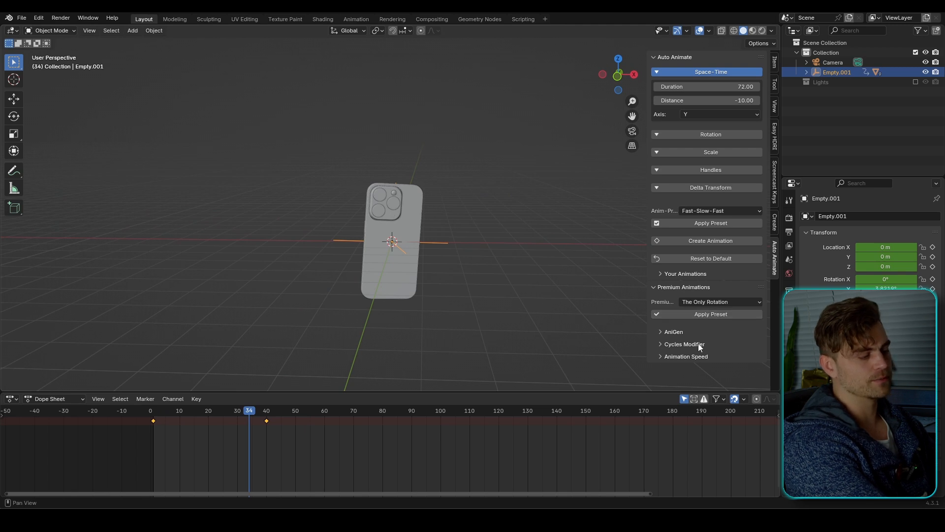
# Step: Apply a Cycles modifier to the empty's Z-axis rotation with Repeat with Offset as the after mode and play it back
pyautogui.click(659, 344)
pyautogui.scroll(-2, 665, 340)
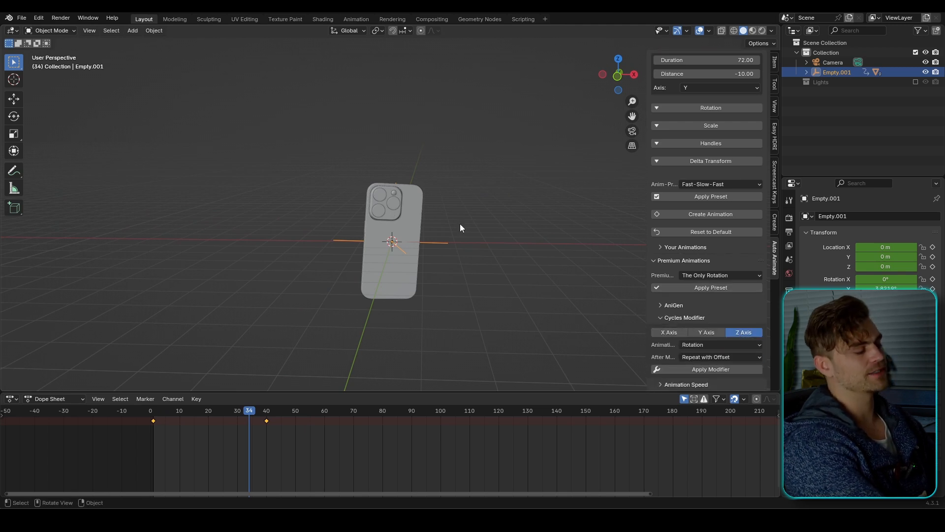
pyautogui.scroll(-3, 448, 247)
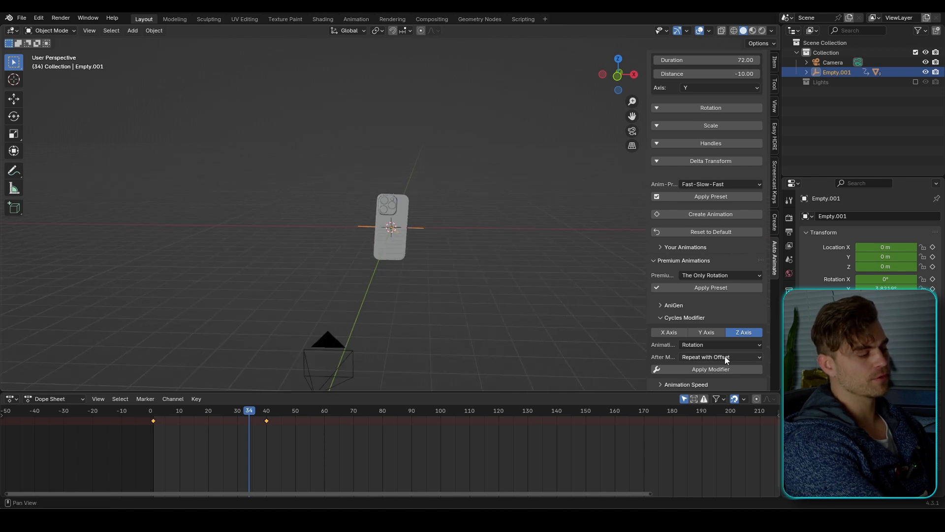
pyautogui.click(717, 369)
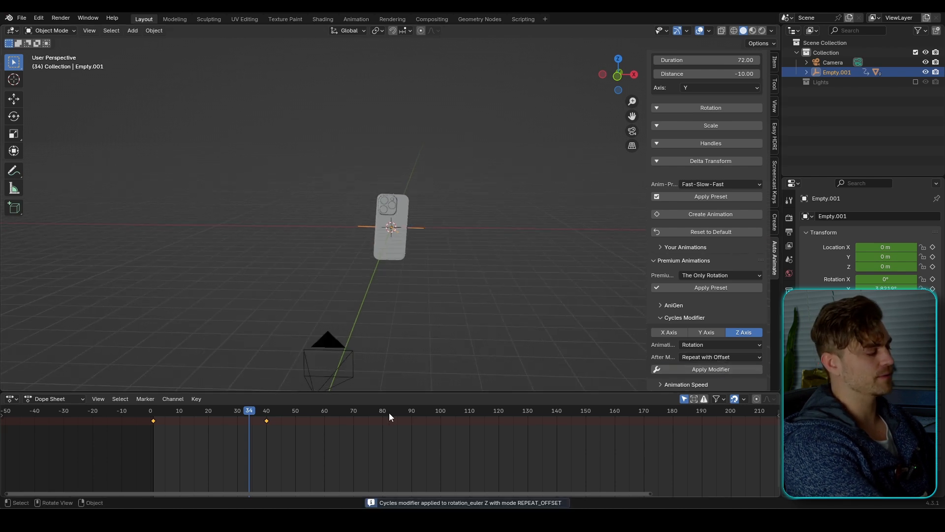
pyautogui.press('space')
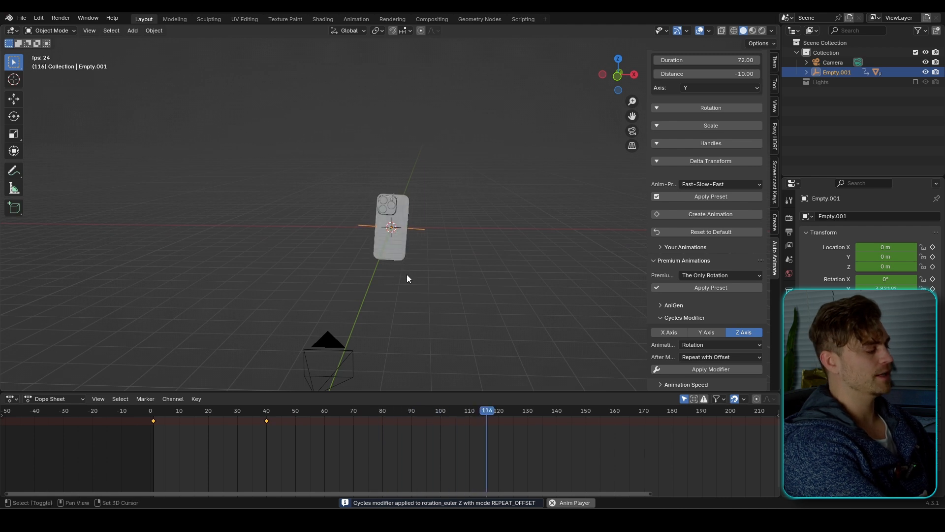
pyautogui.press('space')
# Step: Show the Graph Editor in an enlarged area below the viewport, select the Z Euler Rotation curve and frame it
pyautogui.click(18, 399)
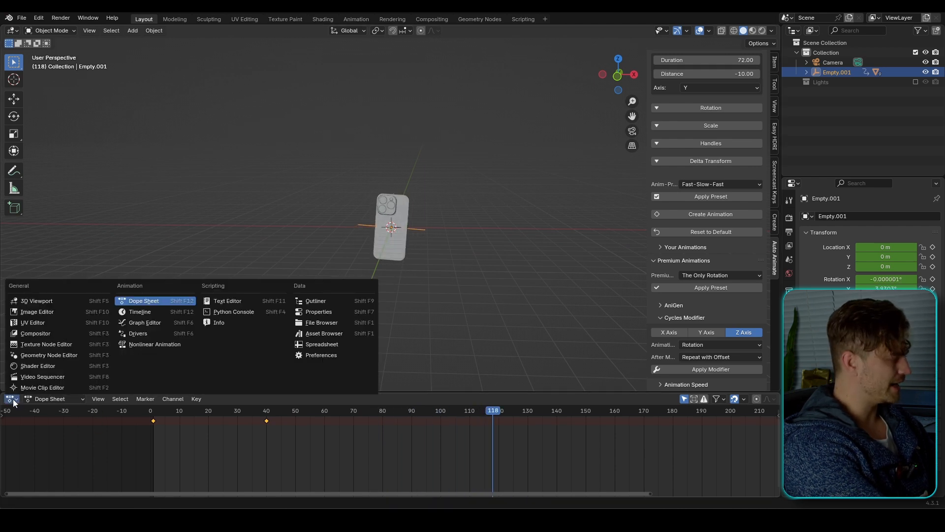
pyautogui.click(152, 323)
pyautogui.moveTo(294, 393); pyautogui.dragTo(297, 367)
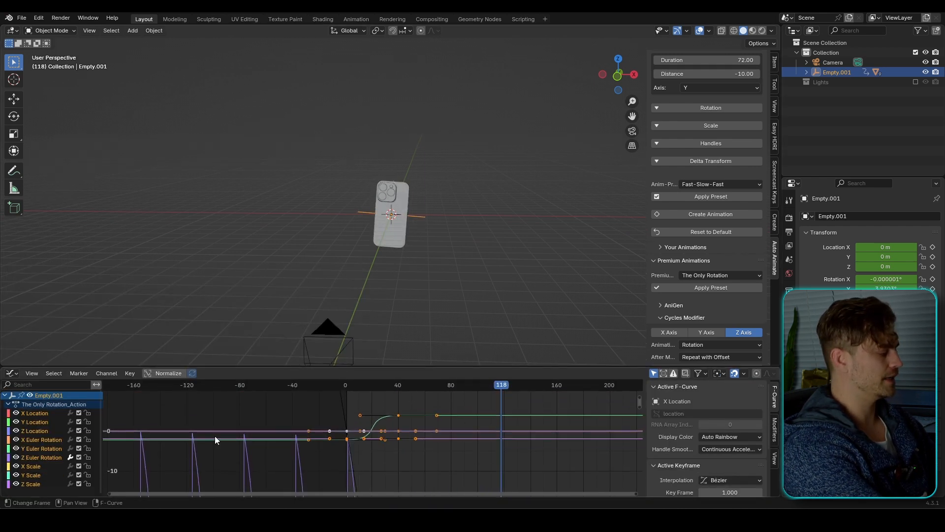
pyautogui.click(195, 450)
pyautogui.press('Home')
pyautogui.scroll(-7, 373, 451)
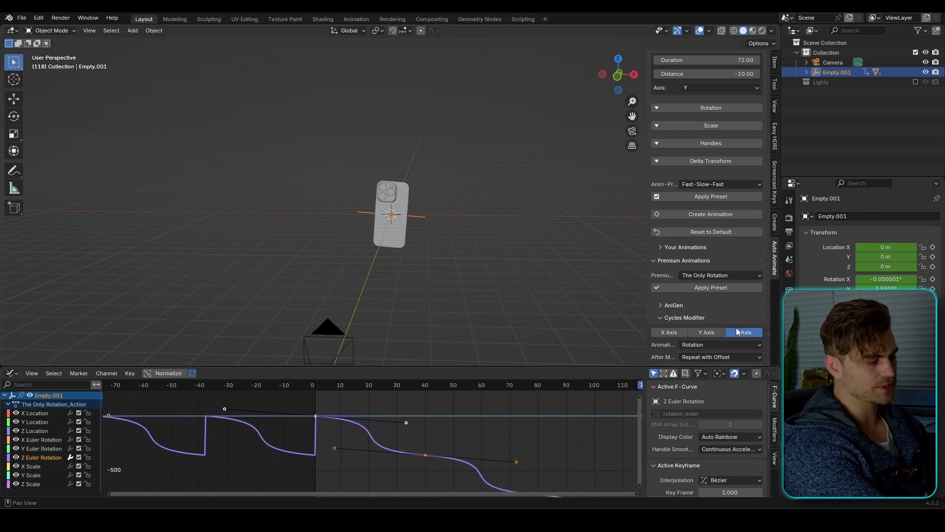
# Step: Display the modifiers of the Z Euler Rotation curve and examine how the Cycles modifier repeats it across the timeline
pyautogui.scroll(-1, 737, 331)
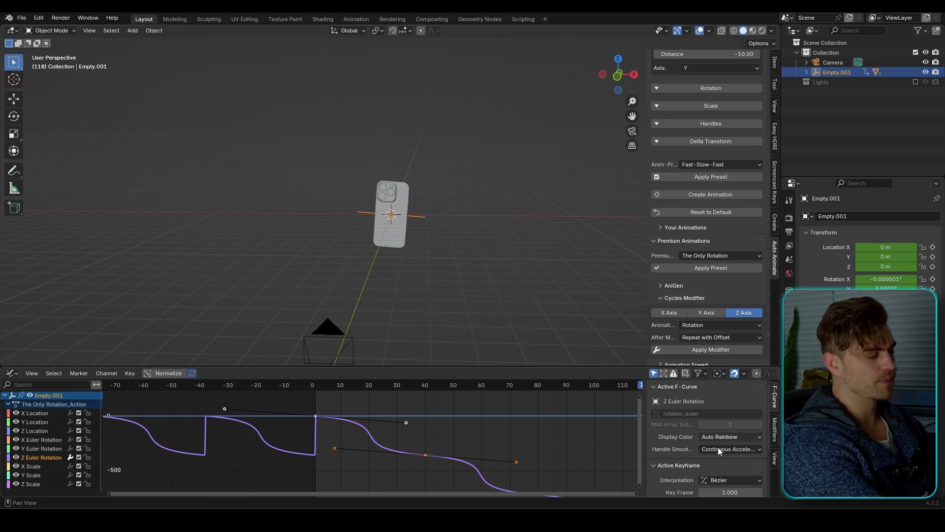
pyautogui.scroll(-1, 711, 438)
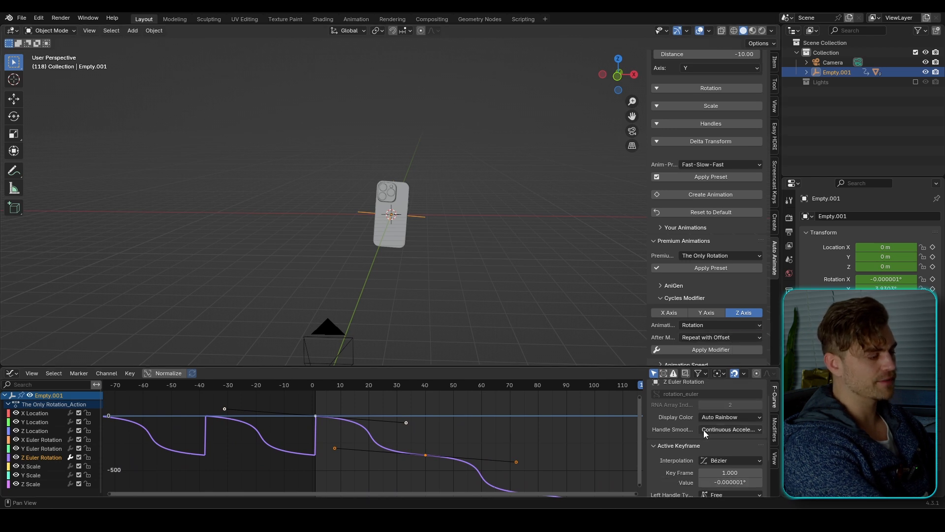
pyautogui.click(774, 430)
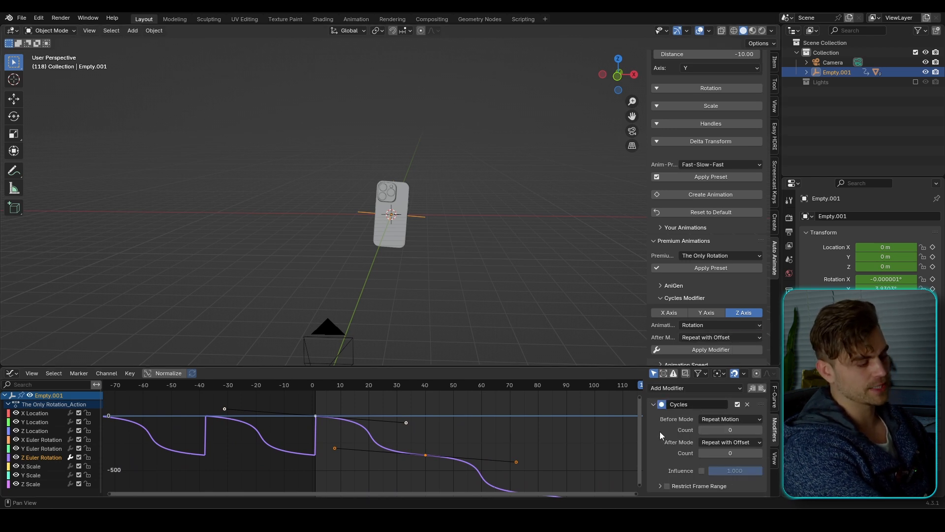
pyautogui.scroll(-4, 464, 432)
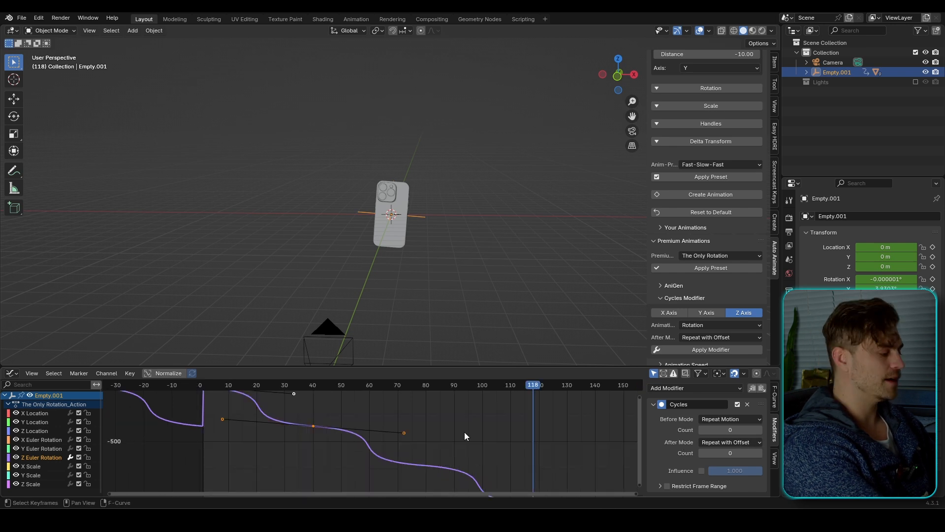
pyautogui.scroll(-2, 467, 448)
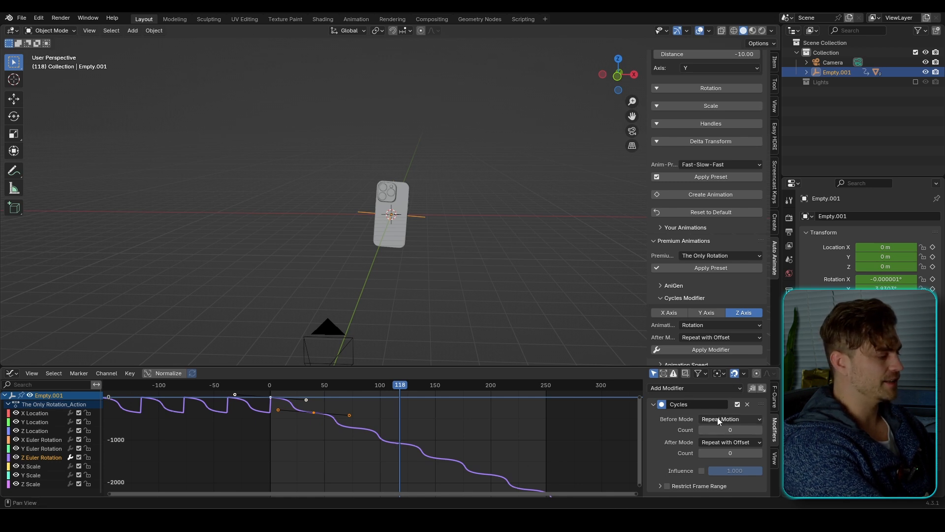
# Step: Remove the Cycles modifier from the Z Euler Rotation curve and play back the animation from near the start
pyautogui.click(747, 405)
pyautogui.moveTo(318, 423); pyautogui.dragTo(372, 465, button='middle')
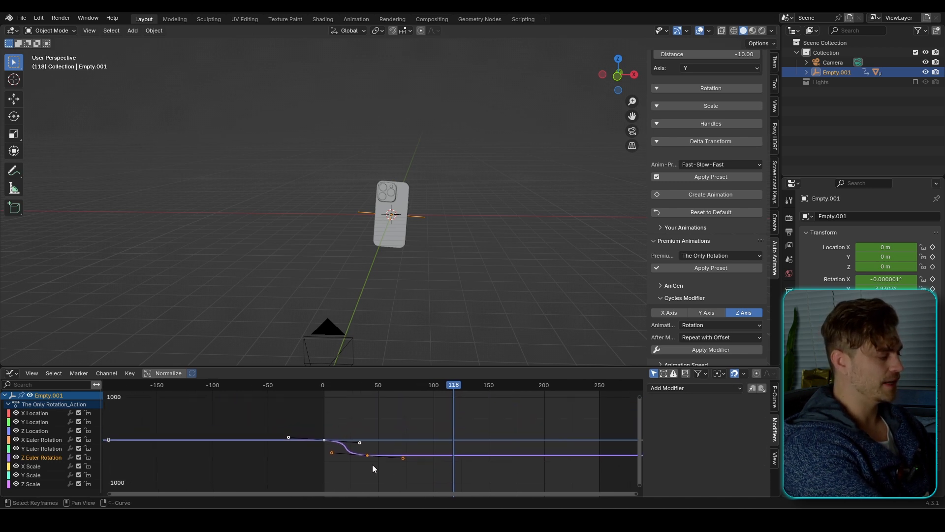
pyautogui.scroll(11, 372, 465)
pyautogui.click(279, 385)
pyautogui.press('space')
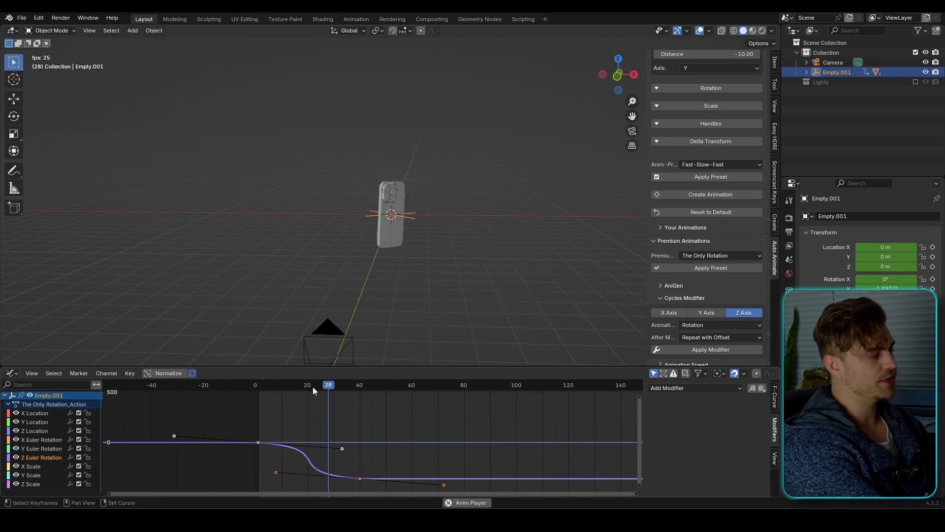
pyautogui.press('space')
# Step: Reapply the Auto Animate Cycles modifier to the Z rotation with Repeat with Offset and play back the repeating spin
pyautogui.click(722, 349)
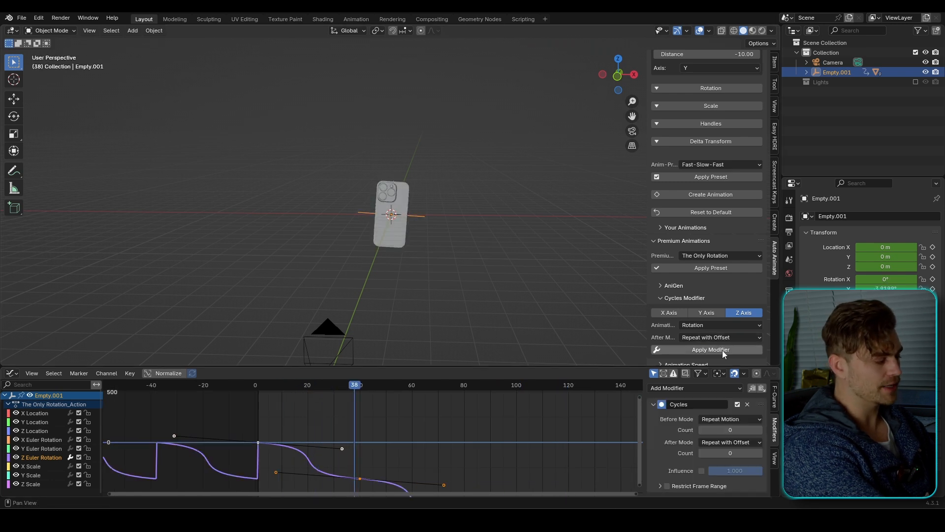
pyautogui.scroll(-3, 451, 469)
pyautogui.press('space')
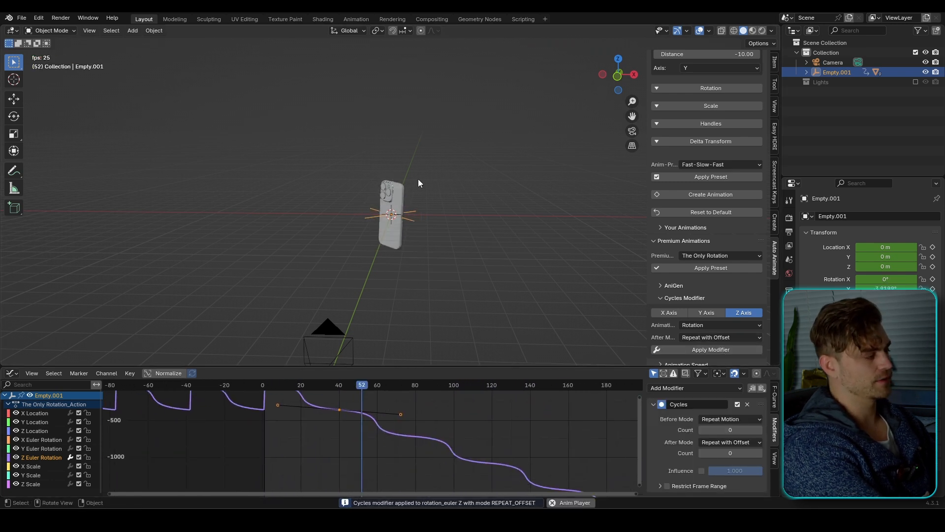
pyautogui.press('space')
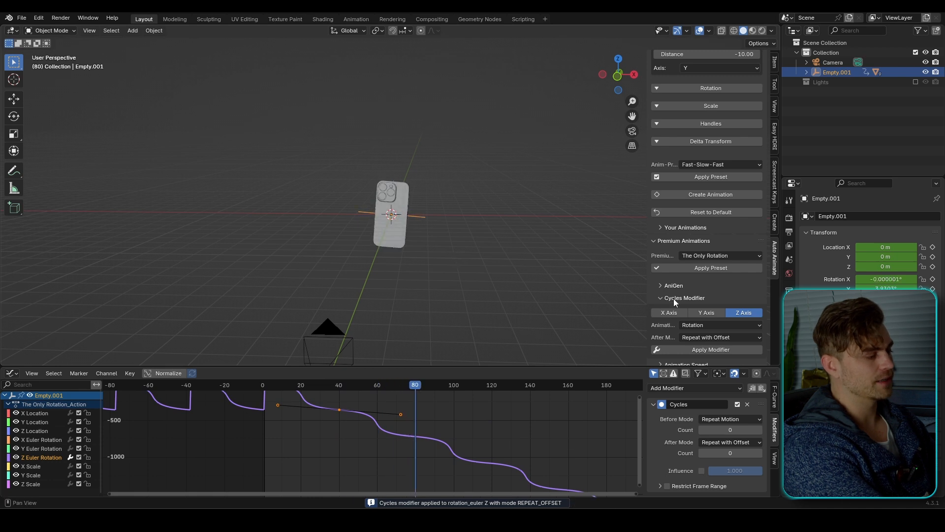
# Step: Apply the Auto Animate Cycles modifier to the Y rotation with Repeat with Offset
pyautogui.click(714, 315)
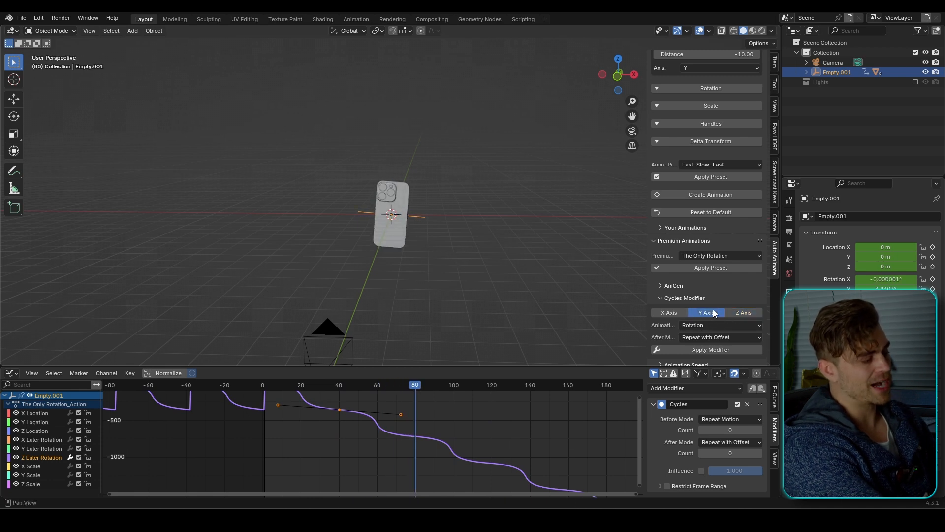
pyautogui.click(723, 349)
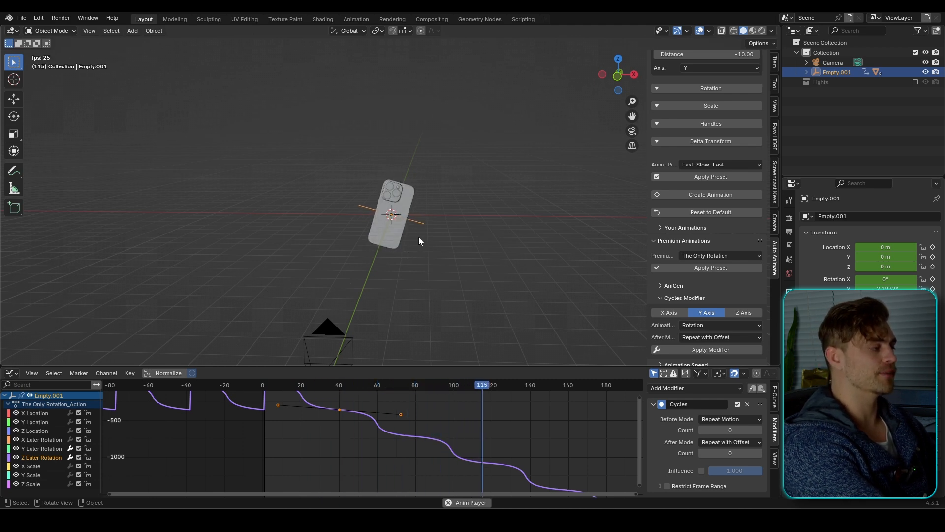
# Step: Change the Cycles modifier's after mode to Repeat Mirrored and apply it to the Y rotation
pyautogui.click(720, 337)
pyautogui.click(720, 370)
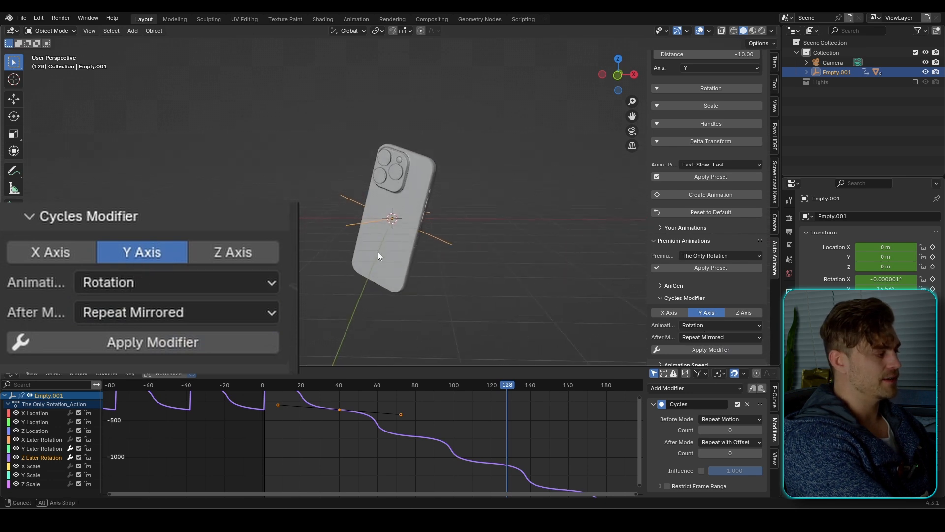
pyautogui.press('space')
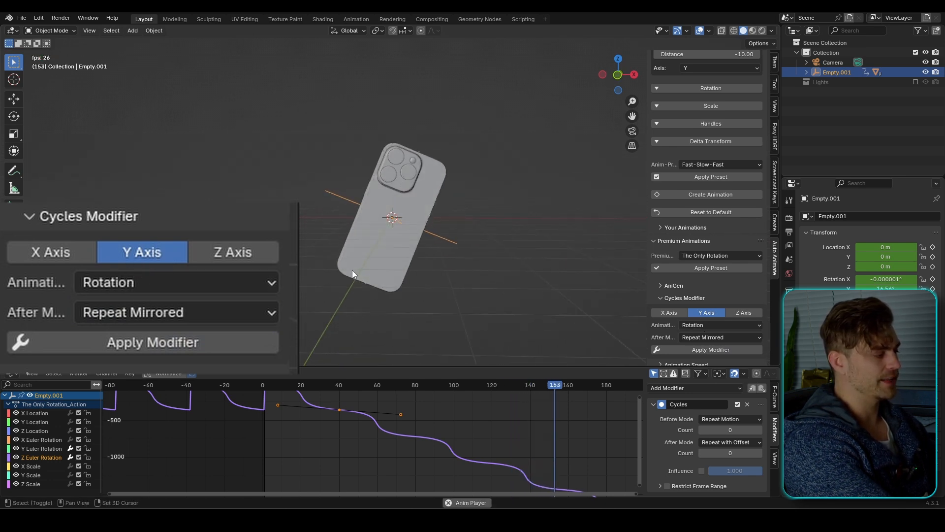
pyautogui.press('space')
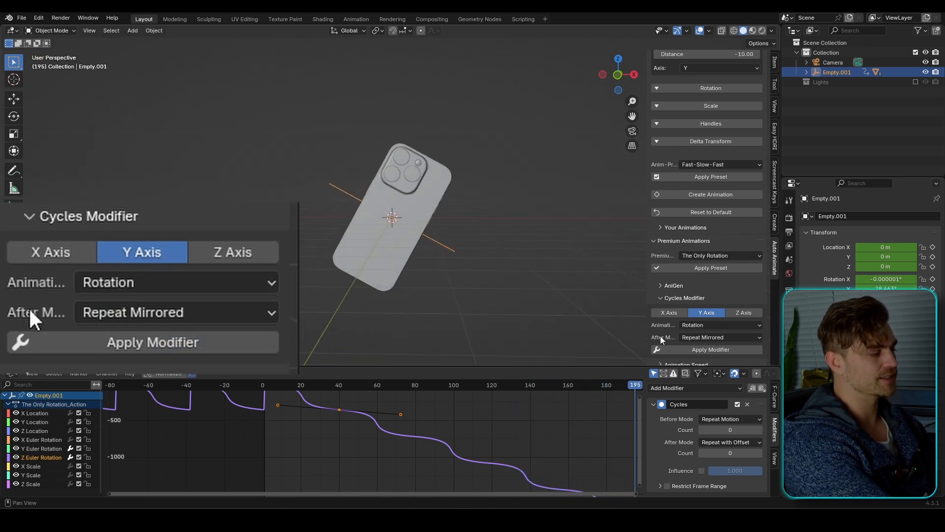
pyautogui.click(714, 348)
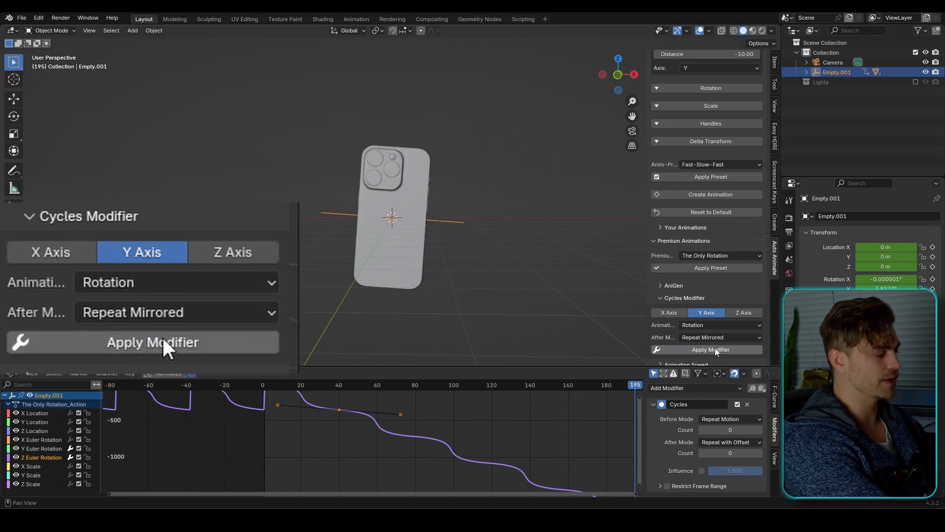
# Step: Play back the phone animation from the start to examine the mirrored Y rotation
pyautogui.click(264, 385)
pyautogui.press('space')
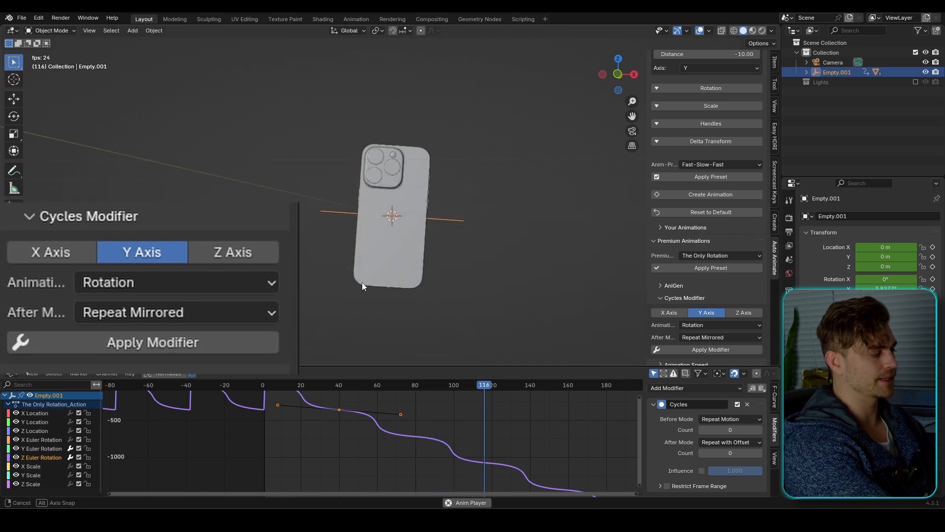
pyautogui.press('space')
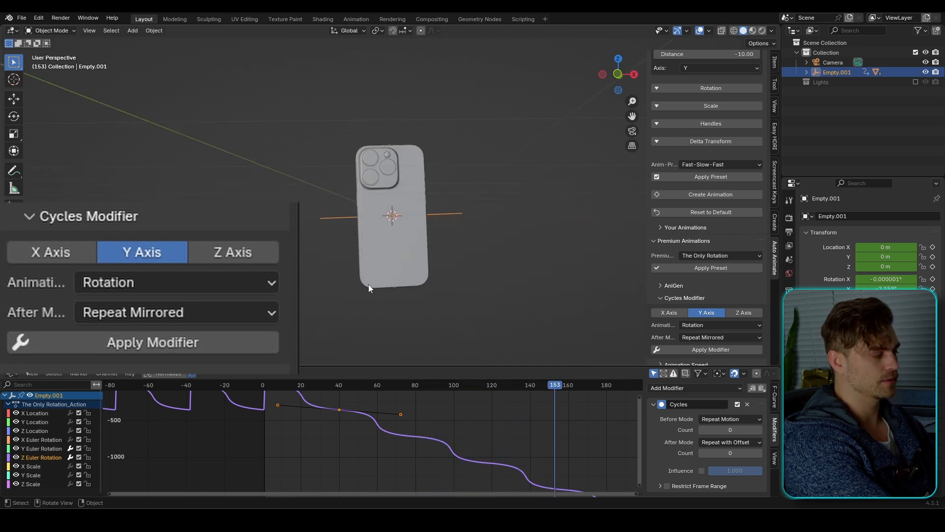
pyautogui.press('space')
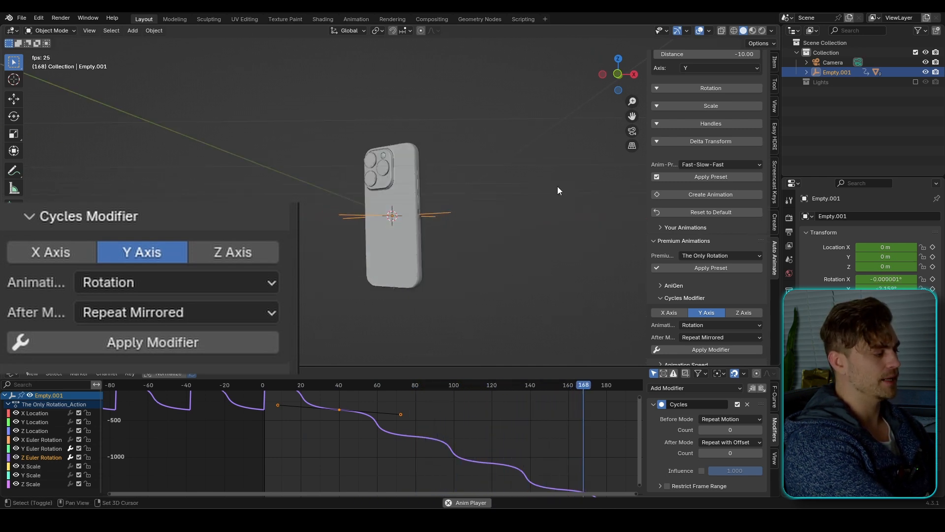
pyautogui.press('space')
pyautogui.press('space')
pyautogui.press('space')
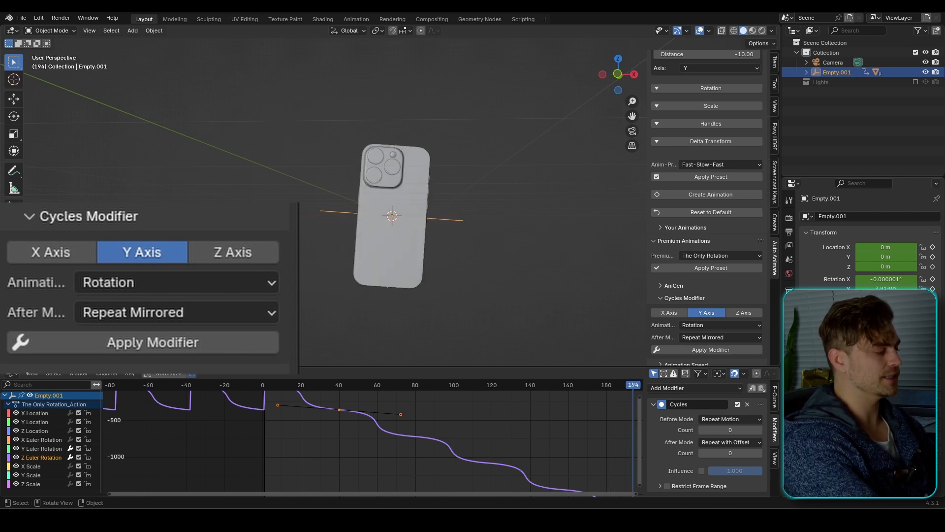
# Step: Examine the animation type and after mode choices offered by the Auto Animate Cycles modifier
pyautogui.scroll(-2, 382, 247)
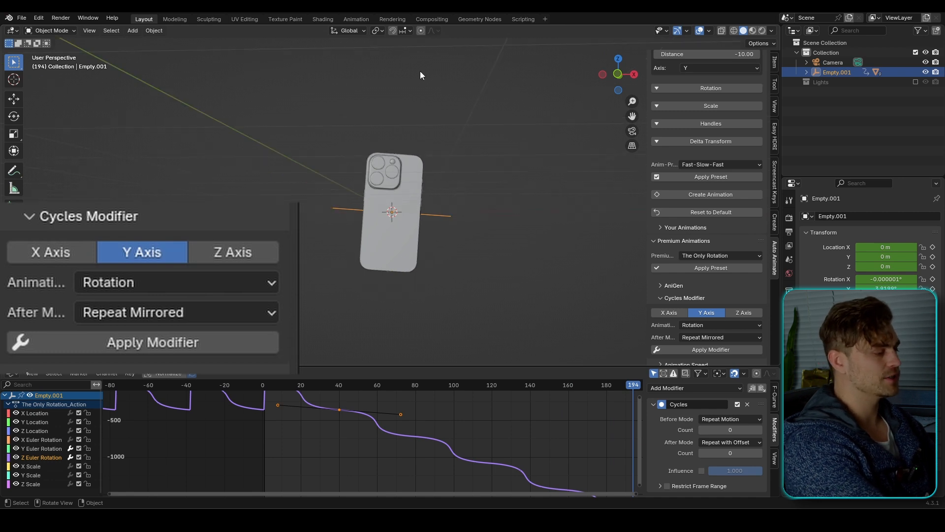
pyautogui.moveTo(412, 222); pyautogui.dragTo(398, 160, button='middle')
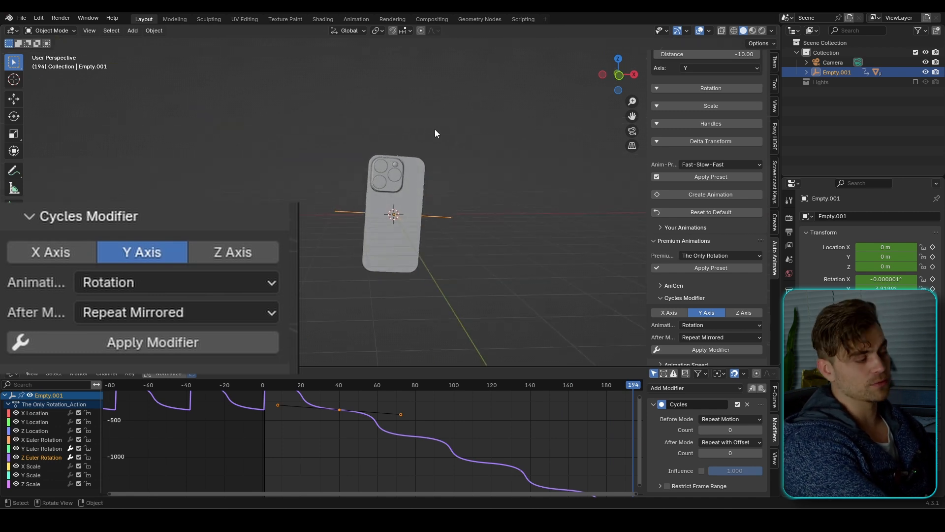
pyautogui.moveTo(457, 146); pyautogui.dragTo(399, 267, button='middle')
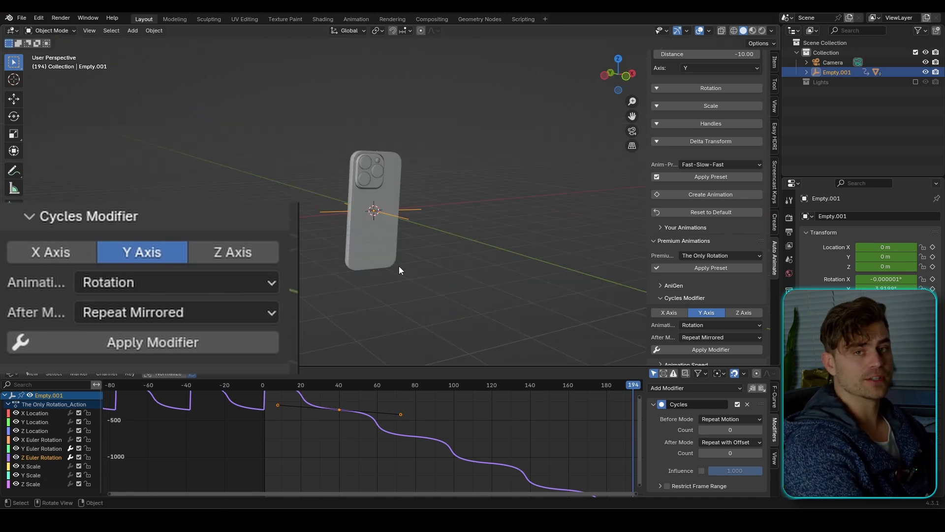
pyautogui.click(702, 324)
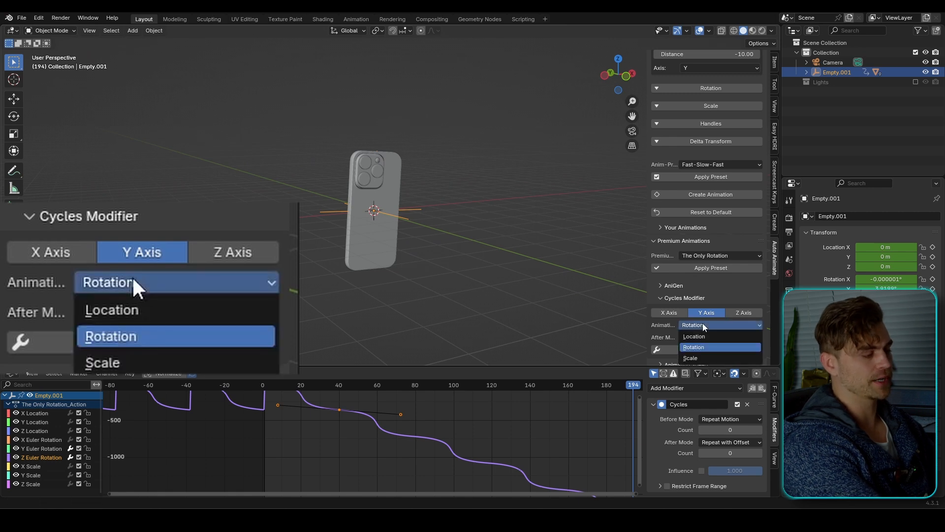
pyautogui.click(702, 323)
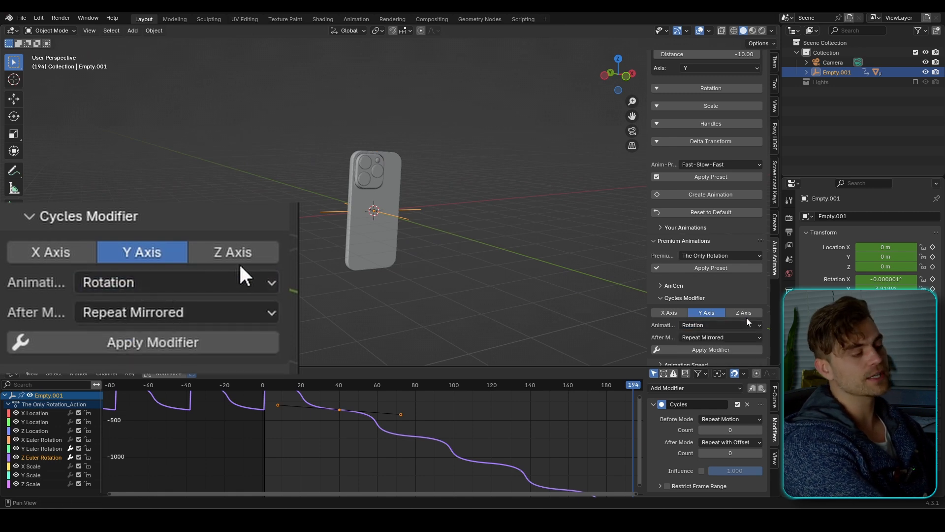
pyautogui.click(711, 338)
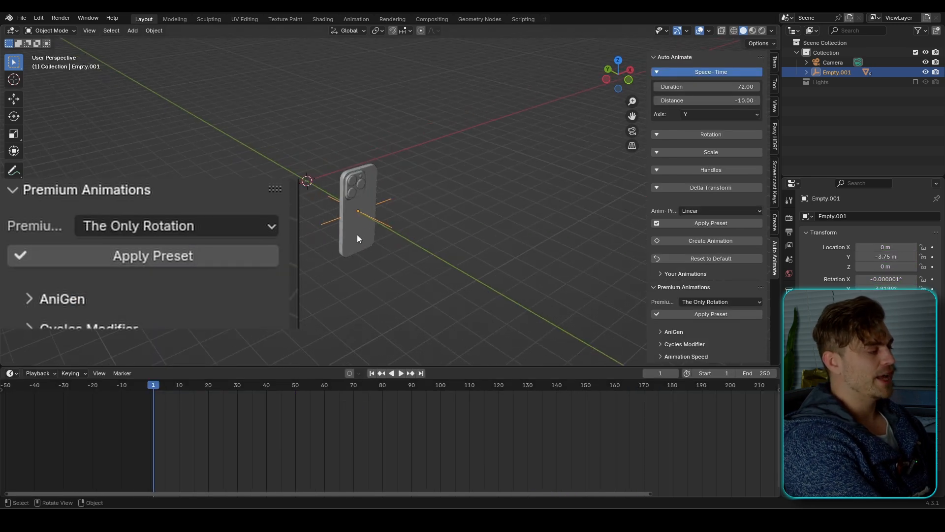
# Step: Show the AniGen settings for generating random animations on the phone's empty
pyautogui.click(660, 334)
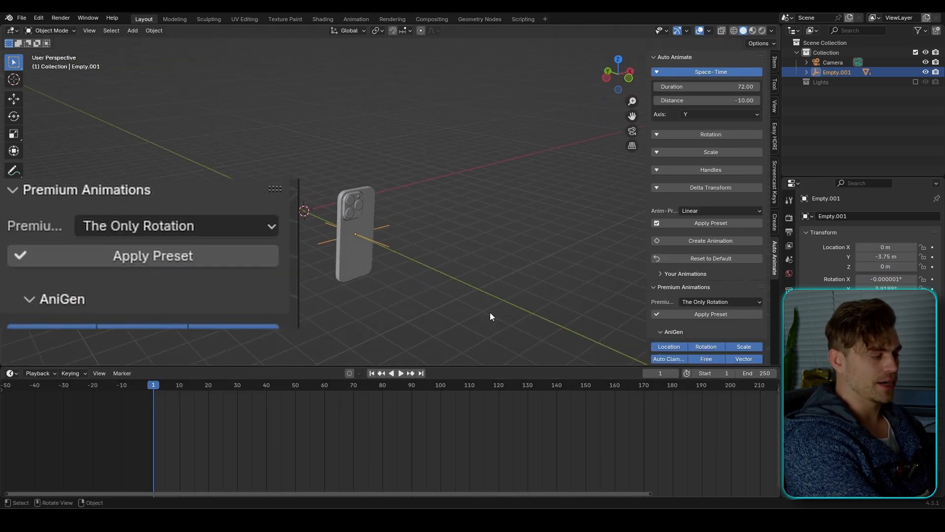
pyautogui.keyDown('shift'); pyautogui.moveTo(489, 315); pyautogui.dragTo(496, 288, button='middle'); pyautogui.keyUp('shift')
pyautogui.scroll(-3, 695, 329)
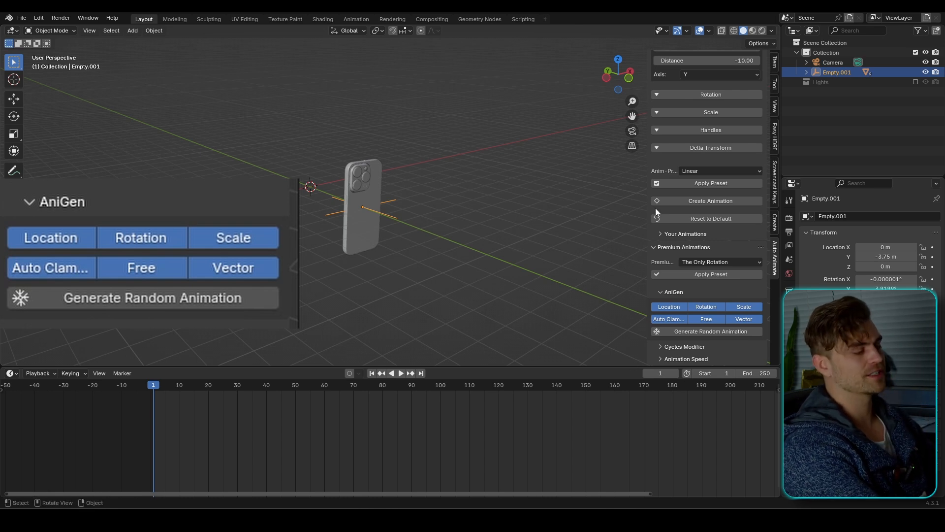
# Step: Try a random animation with all AniGen options enabled, play it back and undo it
pyautogui.click(728, 331)
pyautogui.press('space')
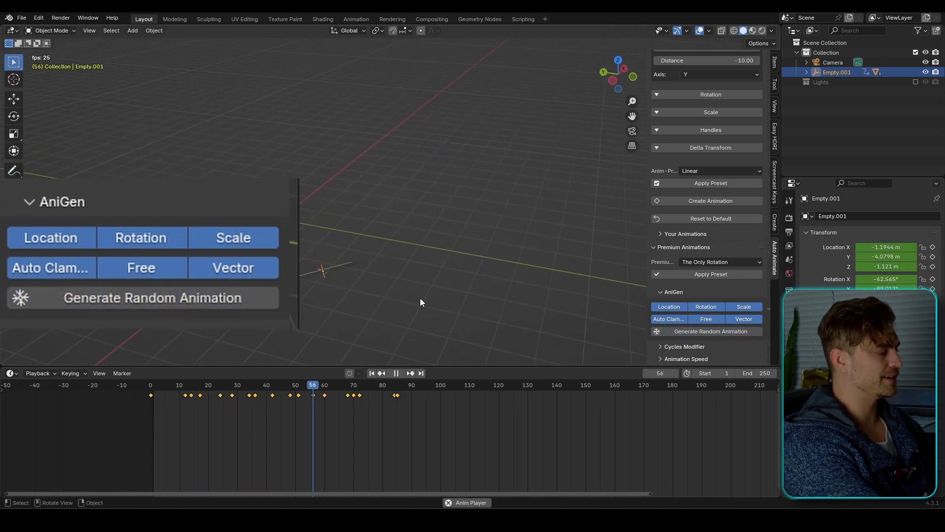
pyautogui.moveTo(420, 297); pyautogui.dragTo(367, 289, button='middle')
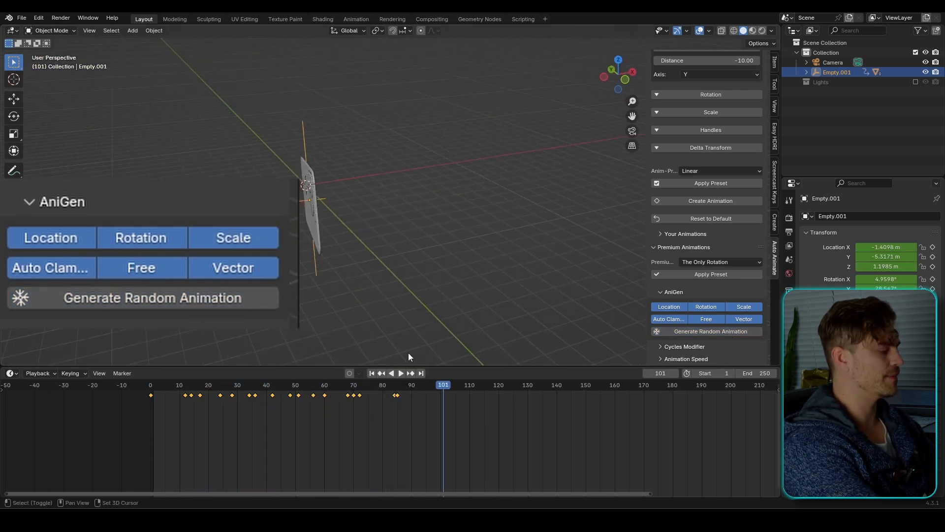
pyautogui.press('Escape')
pyautogui.click(731, 274)
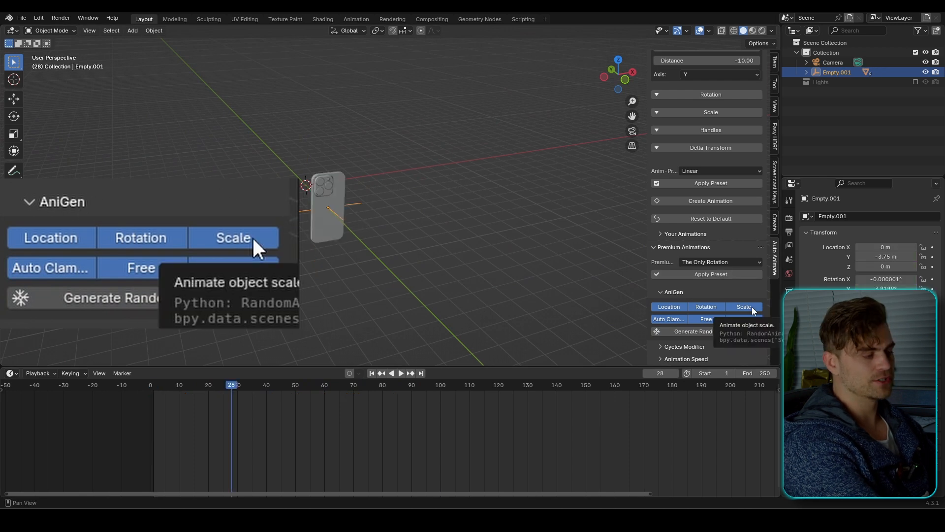
# Step: Limit AniGen to Location and Rotation with only Auto Clamped handles by disabling Scale, Free and Vector
pyautogui.click(747, 308)
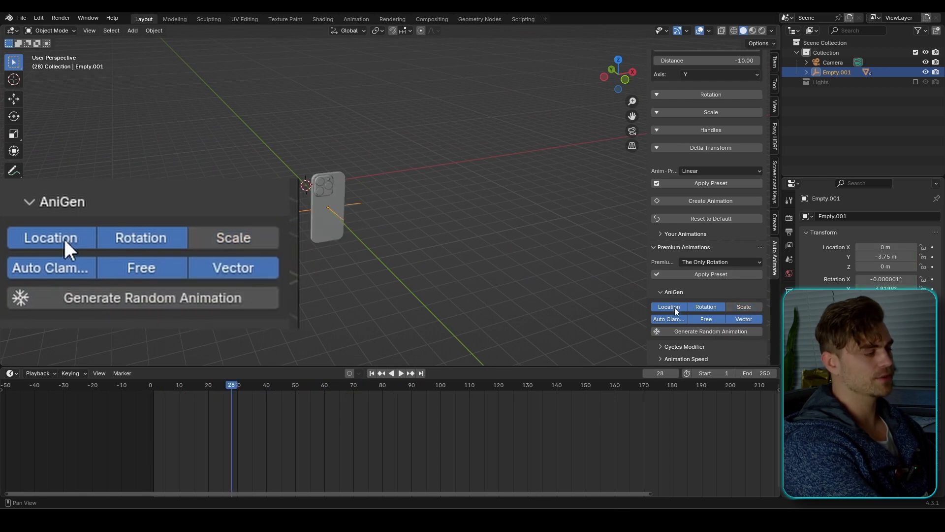
pyautogui.click(709, 320)
pyautogui.click(746, 319)
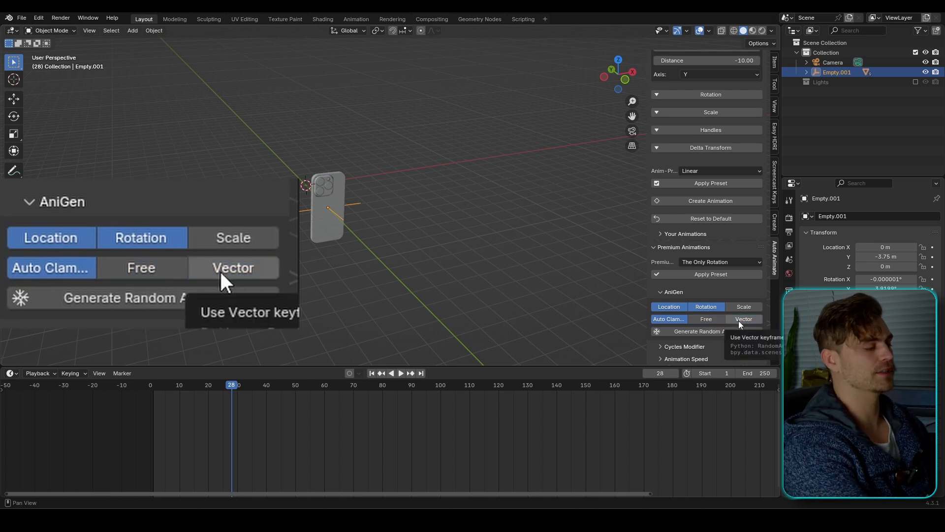
pyautogui.click(741, 321)
pyautogui.click(741, 321)
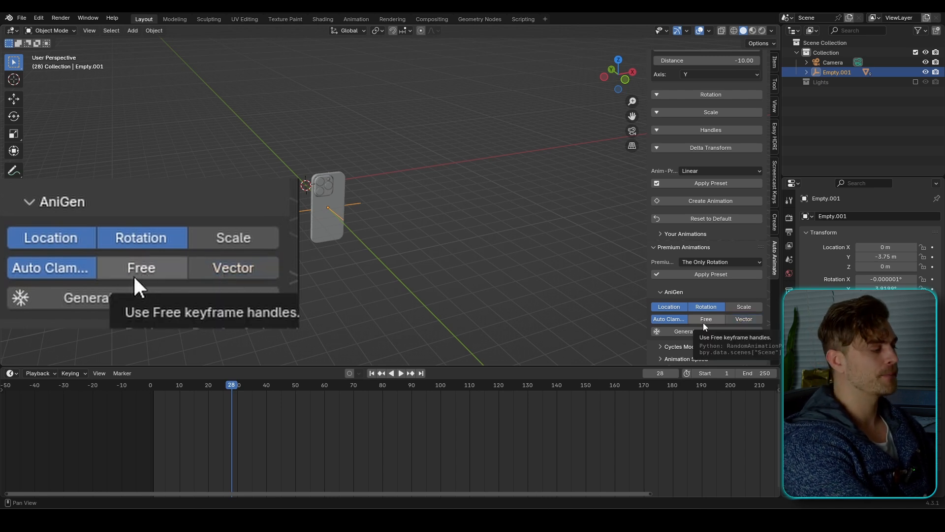
# Step: Generate a random animation with the current AniGen options and play it back from the start
pyautogui.click(672, 331)
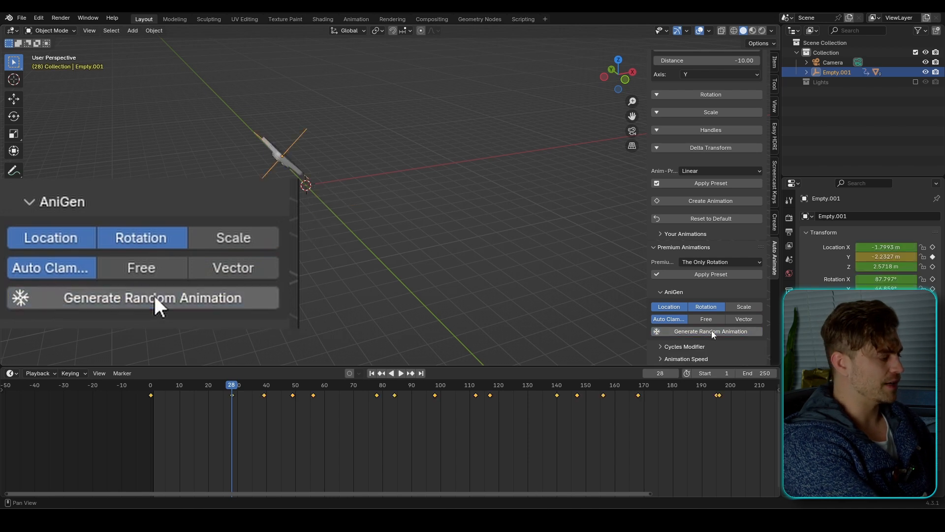
pyautogui.scroll(-2, 576, 403)
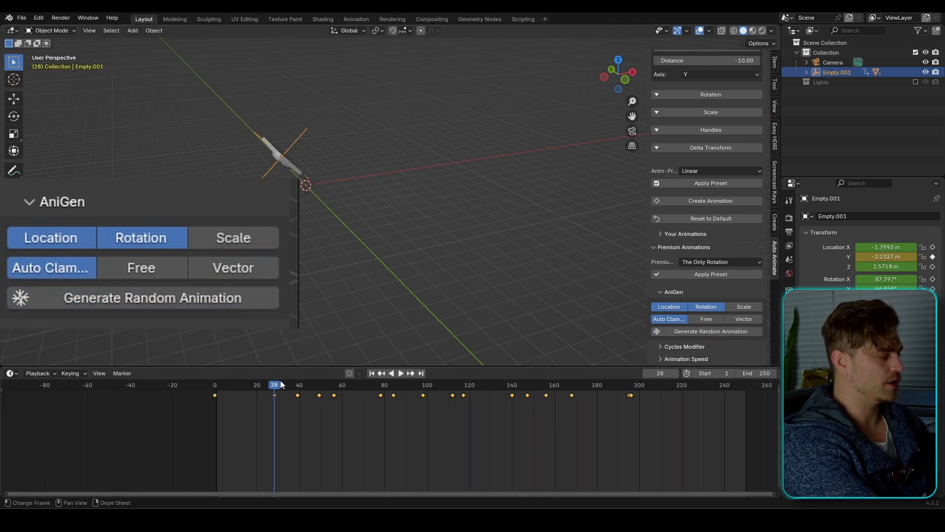
pyautogui.moveTo(280, 384); pyautogui.dragTo(214, 389)
pyautogui.press('space')
pyautogui.moveTo(329, 237); pyautogui.dragTo(452, 265, button='middle')
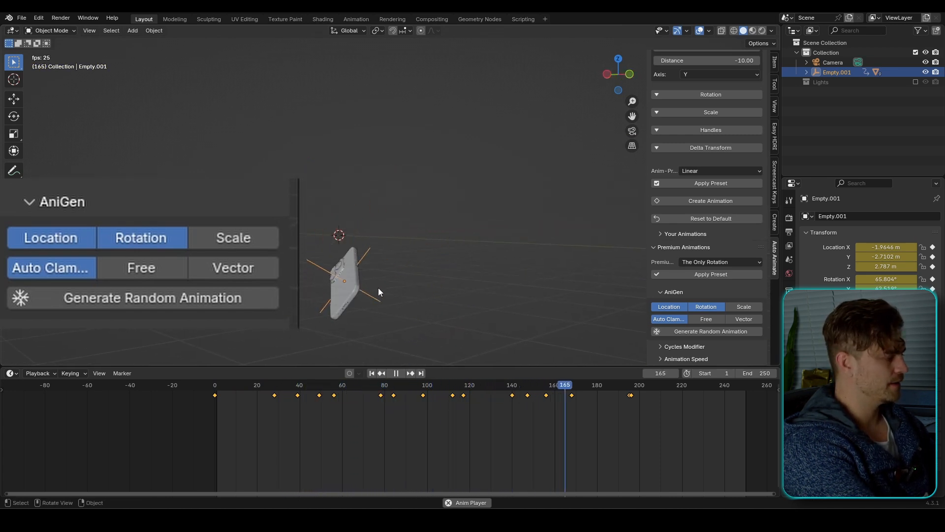
pyautogui.press('space')
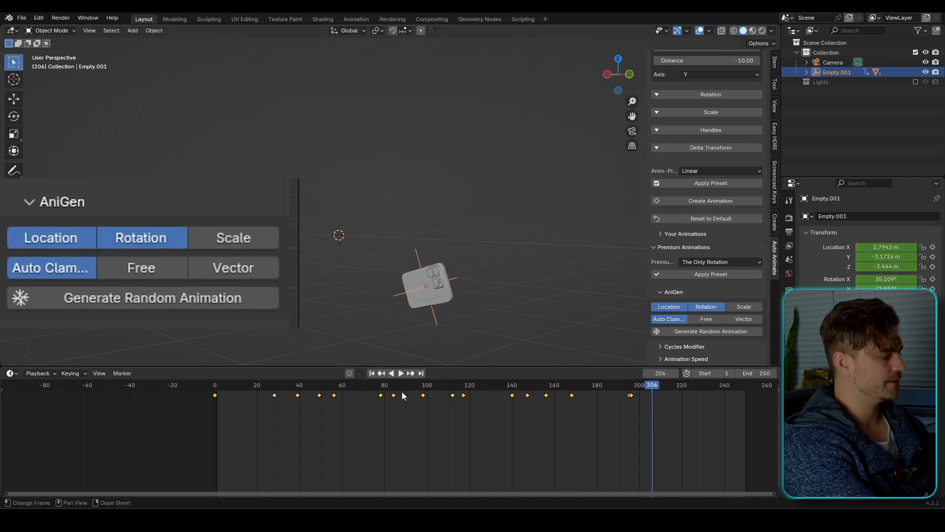
# Step: Play the generated animation from frame 30 to frame 75 and follow the phone's motion
pyautogui.moveTo(403, 396); pyautogui.dragTo(278, 396)
pyautogui.moveTo(414, 272); pyautogui.dragTo(395, 277, button='middle')
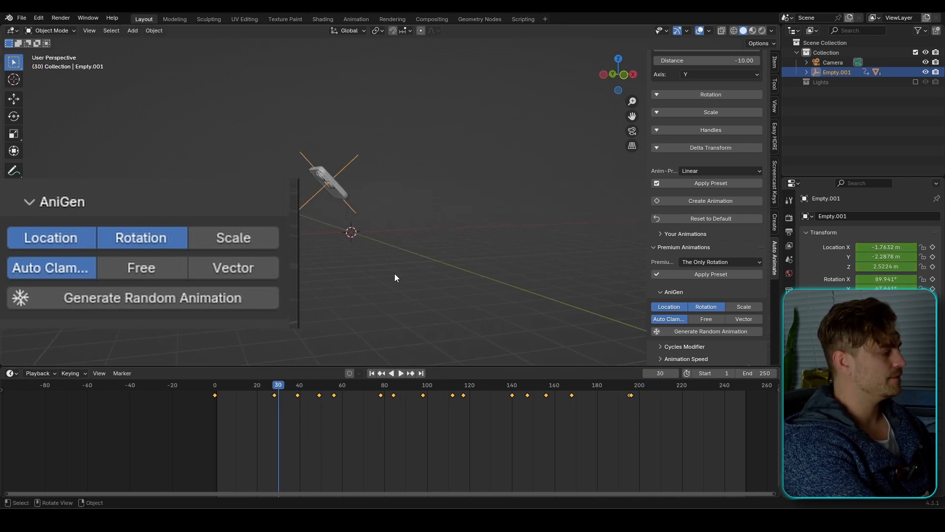
pyautogui.scroll(2, 394, 273)
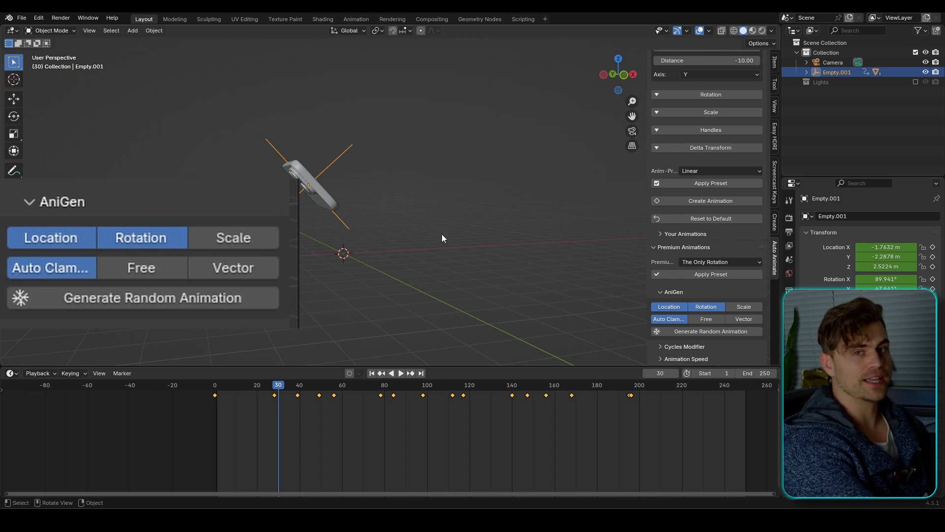
pyautogui.hotkey('shift', 'space')
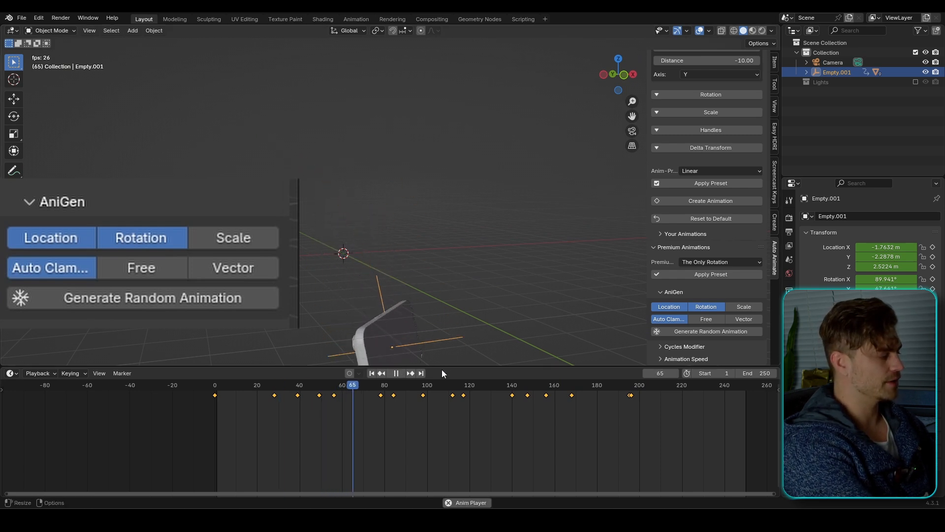
pyautogui.keyDown('shift'); pyautogui.moveTo(437, 330); pyautogui.dragTo(430, 291, button='middle'); pyautogui.keyUp('shift')
pyautogui.keyDown('shift'); pyautogui.moveTo(423, 363); pyautogui.dragTo(412, 329, button='middle'); pyautogui.keyUp('shift')
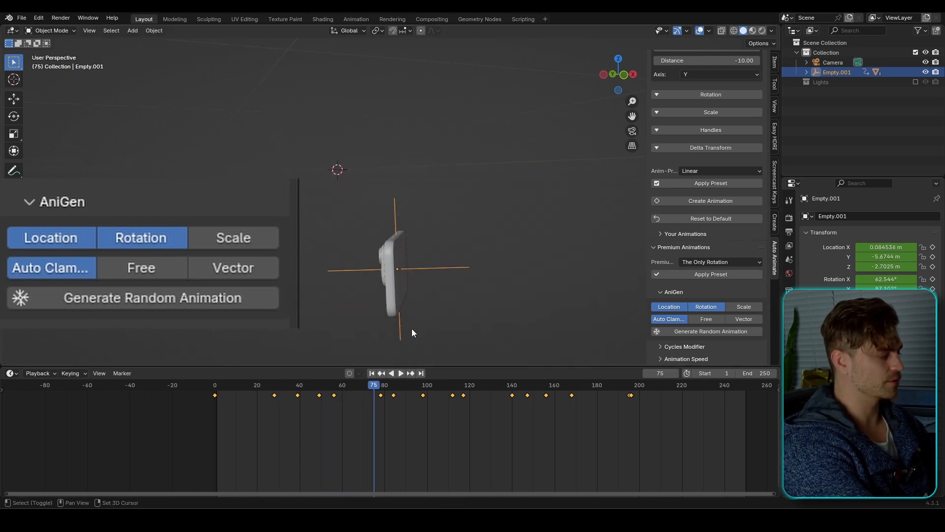
# Step: Insert a keyframe for the phone's empty at frame 77, and delete all earlier keyframes before playing the animation
pyautogui.moveTo(379, 389); pyautogui.dragTo(378, 386)
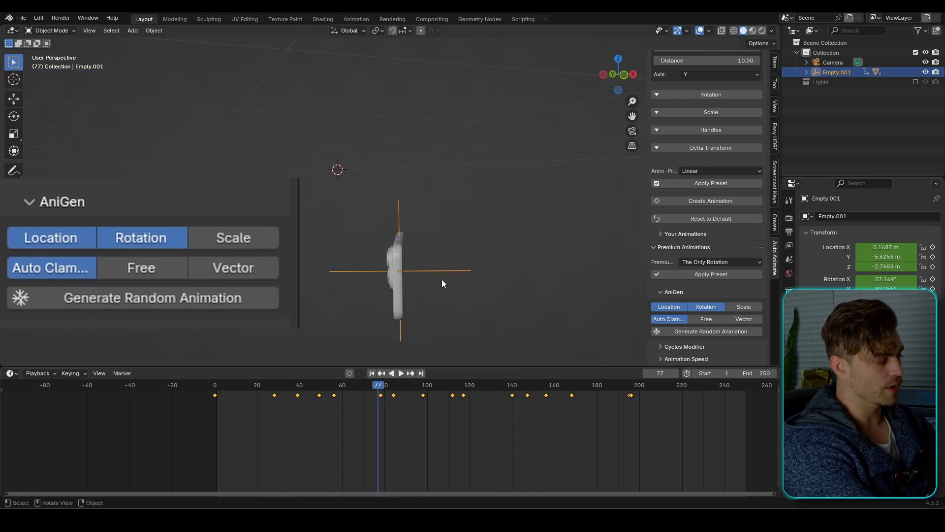
pyautogui.press('i')
pyautogui.moveTo(362, 418); pyautogui.dragTo(186, 392)
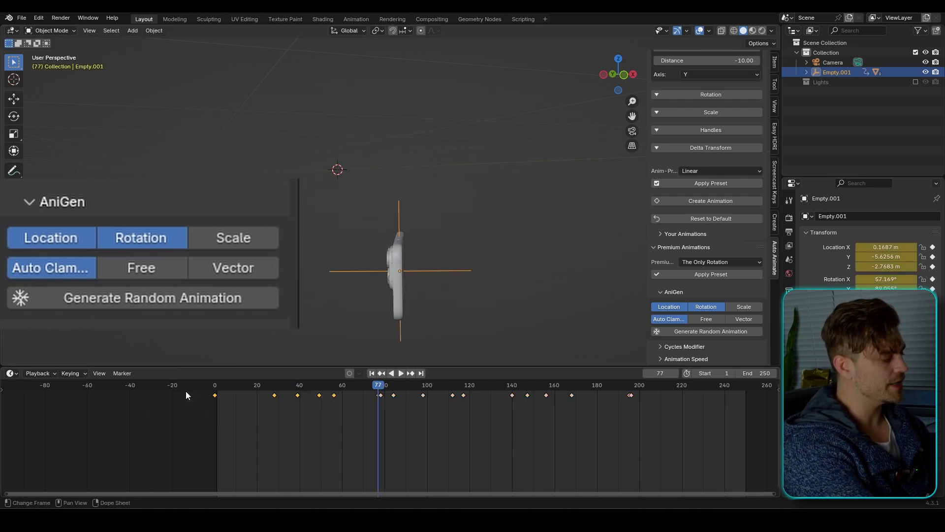
pyautogui.press('x')
pyautogui.click(186, 392)
pyautogui.press('space')
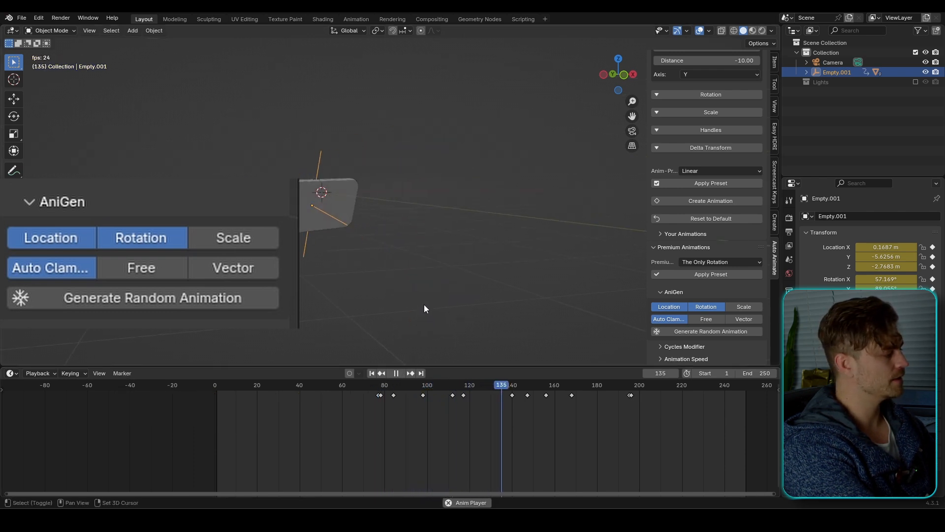
# Step: Insert a keyframe for the phone's empty at frame 157 and delete all keyframes after it
pyautogui.press('space')
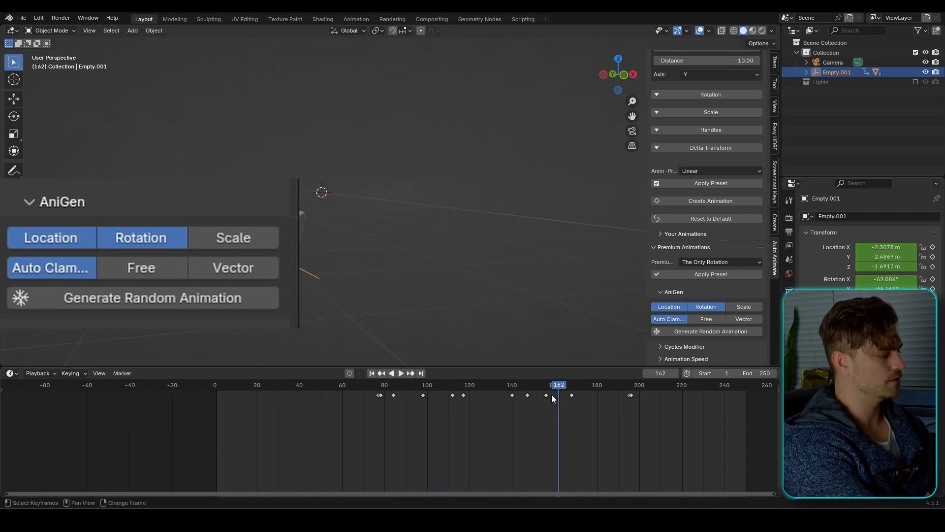
pyautogui.moveTo(541, 388); pyautogui.dragTo(546, 389)
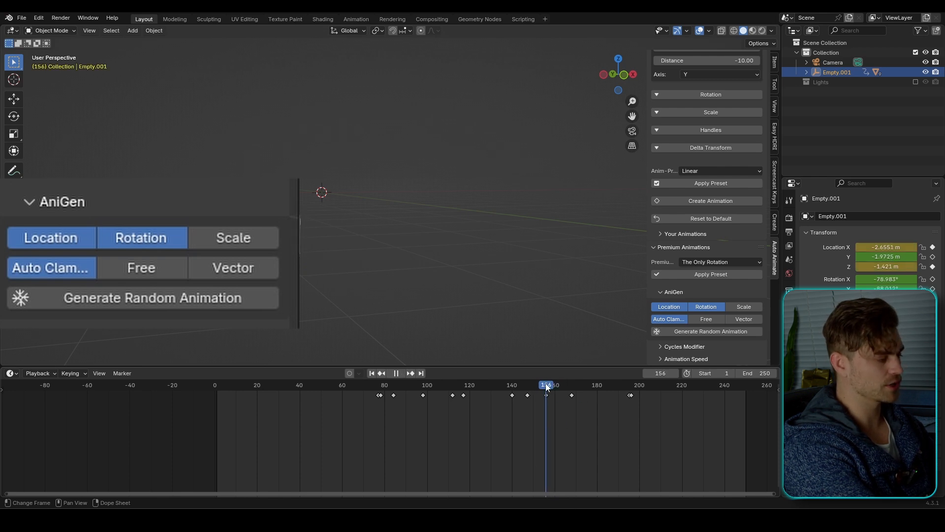
pyautogui.moveTo(547, 384); pyautogui.dragTo(548, 384)
pyautogui.press('i')
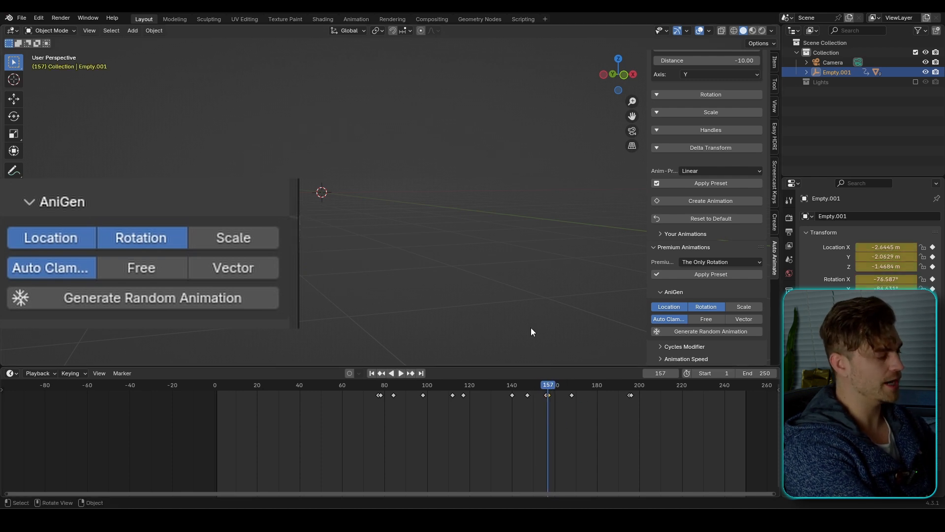
pyautogui.moveTo(668, 417); pyautogui.dragTo(565, 392)
pyautogui.press('x')
pyautogui.click(566, 394)
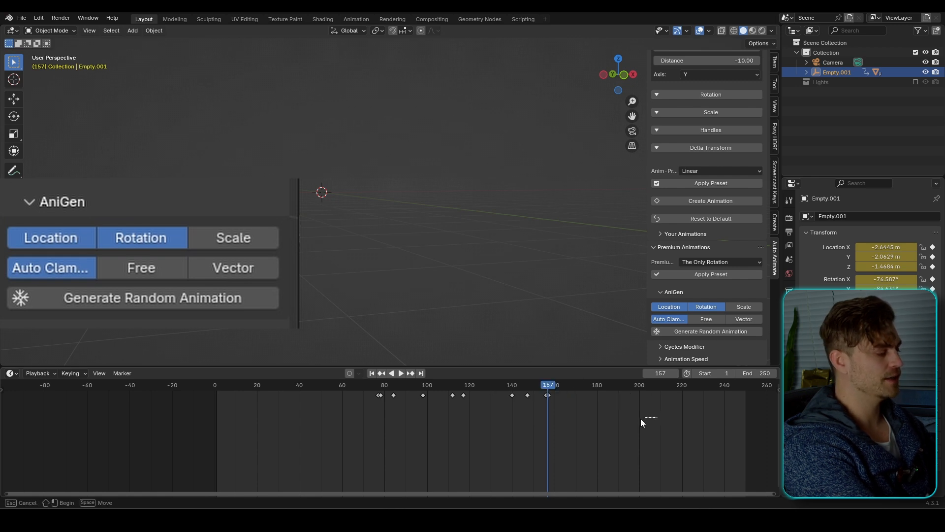
# Step: Move all remaining keyframes 75 frames earlier and play the trimmed animation from frame 0
pyautogui.press('a')
pyautogui.press('g')
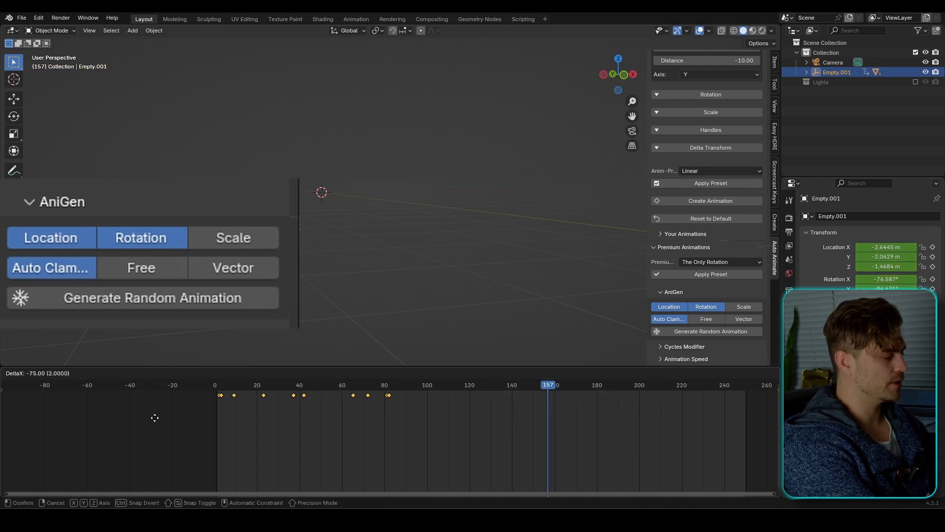
pyautogui.click(154, 417)
pyautogui.click(214, 385)
pyautogui.moveTo(326, 300); pyautogui.dragTo(308, 301, button='middle')
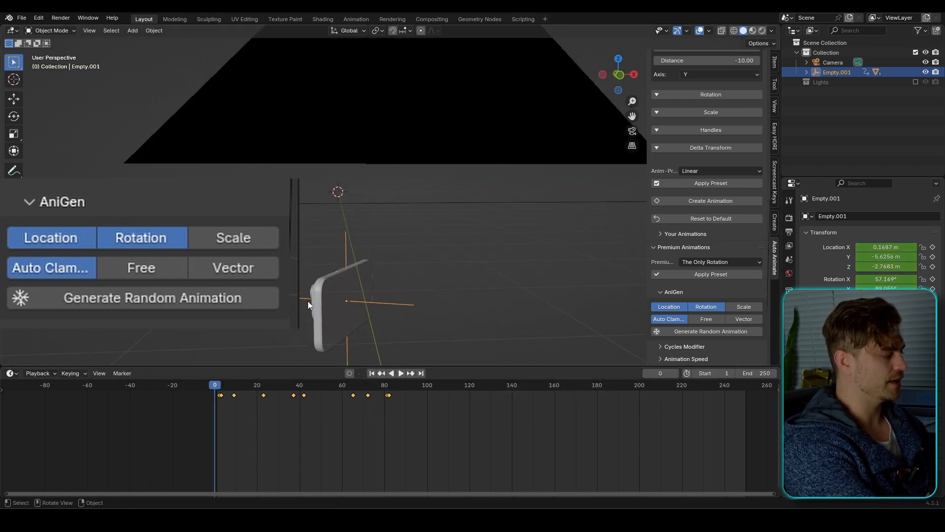
pyautogui.press('space')
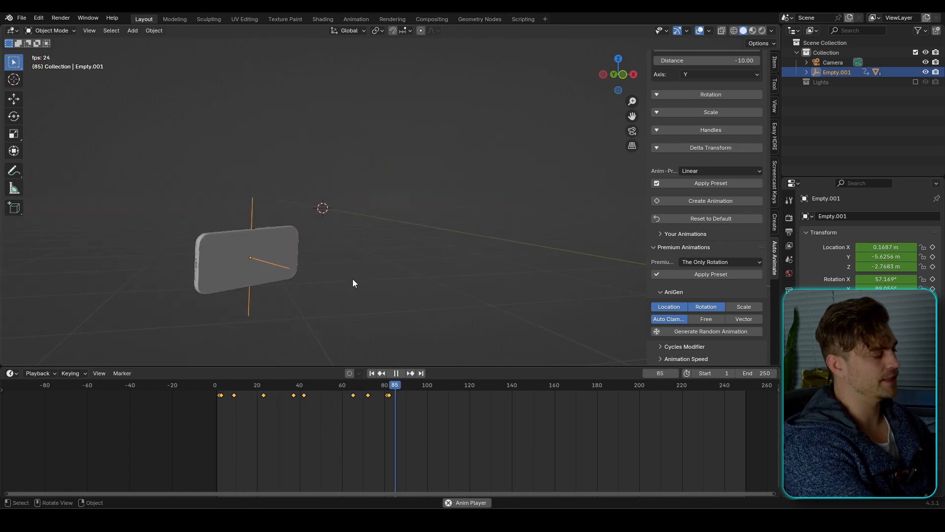
pyautogui.press('space')
pyautogui.moveTo(429, 313); pyautogui.dragTo(387, 254, button='middle')
pyautogui.click(371, 373)
# Step: Show the empty's animation curves in the Graph Editor and turn on Normalize for them
pyautogui.hotkey('ctrl', 'Tab')
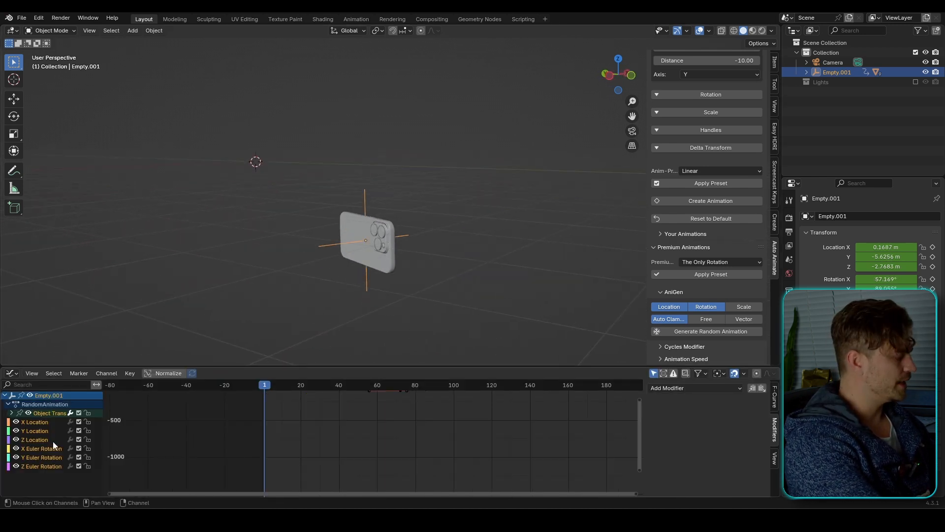
pyautogui.press('Home')
pyautogui.keyDown('shift'); pyautogui.scroll(1, 303, 425); pyautogui.keyUp('shift')
pyautogui.scroll(-1, 422, 453)
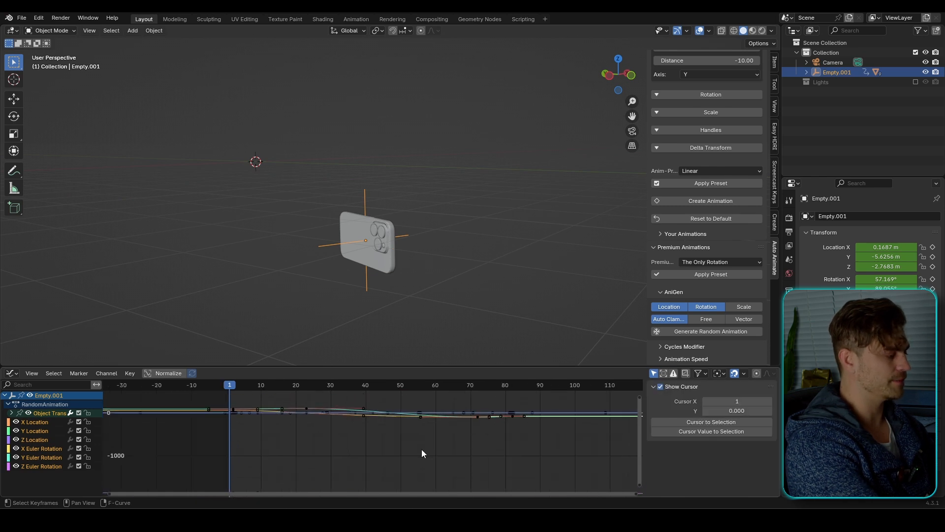
pyautogui.scroll(-2, 421, 449)
pyautogui.click(186, 374)
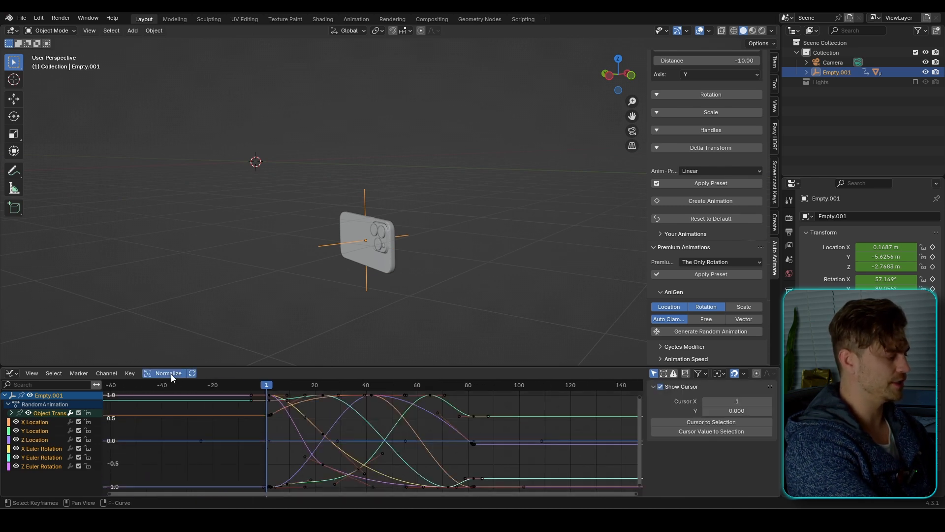
pyautogui.press('Home')
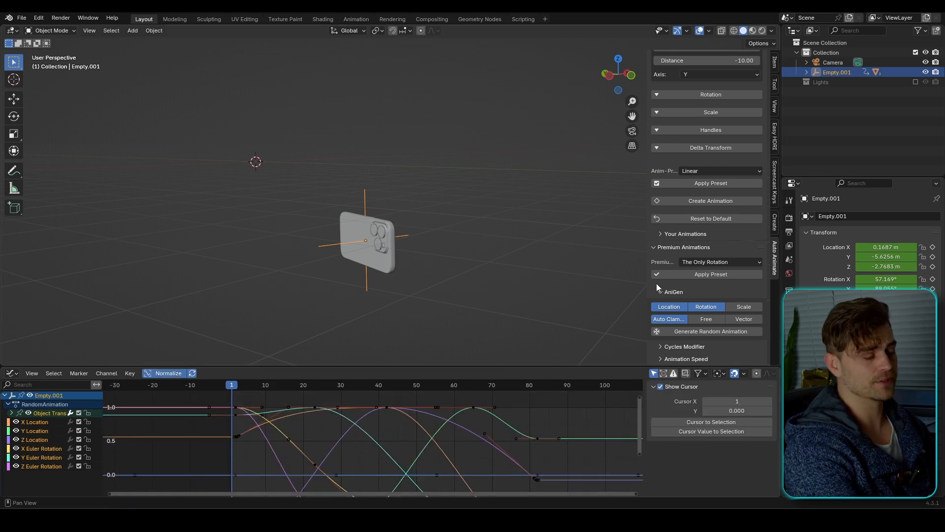
# Step: Generate a random AniGen animation using only Vector handles and play it back
pyautogui.click(743, 320)
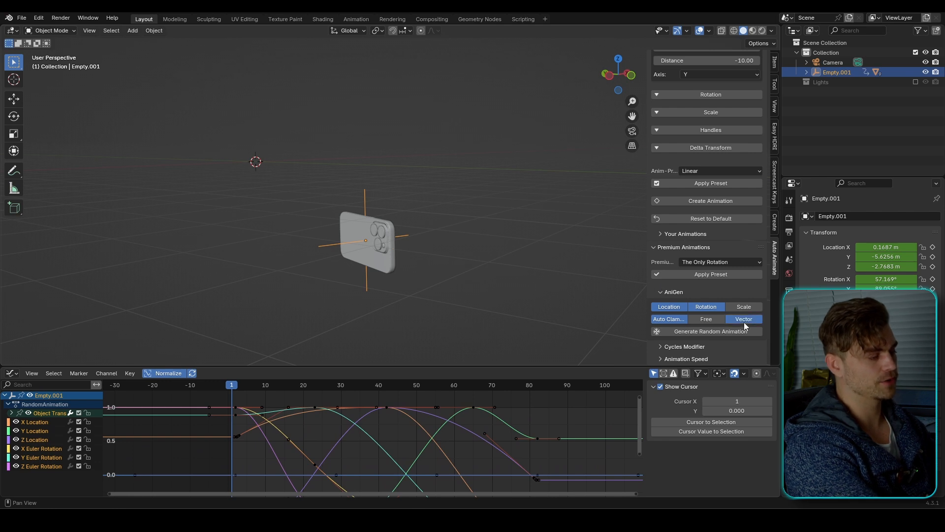
pyautogui.click(707, 331)
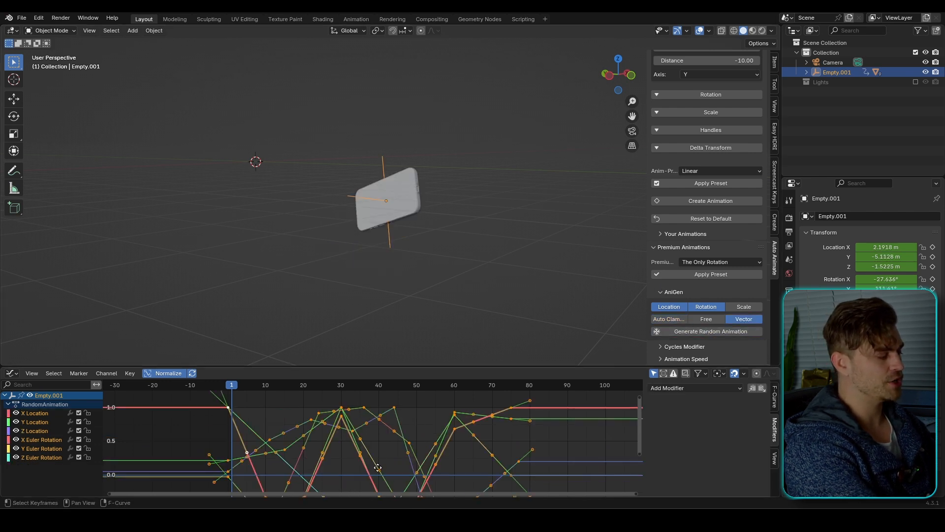
pyautogui.press('Home')
pyautogui.scroll(5, 394, 427)
pyautogui.moveTo(328, 396); pyautogui.dragTo(352, 461, button='middle')
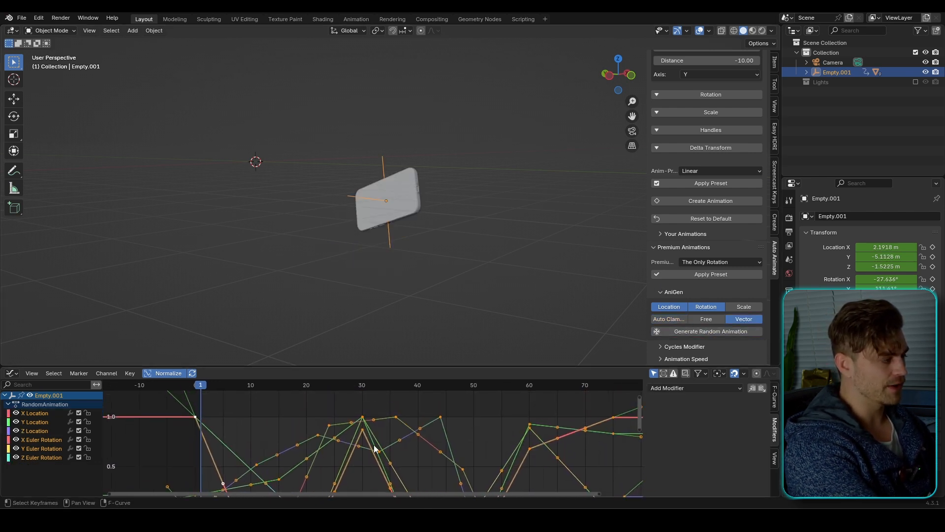
pyautogui.press('space')
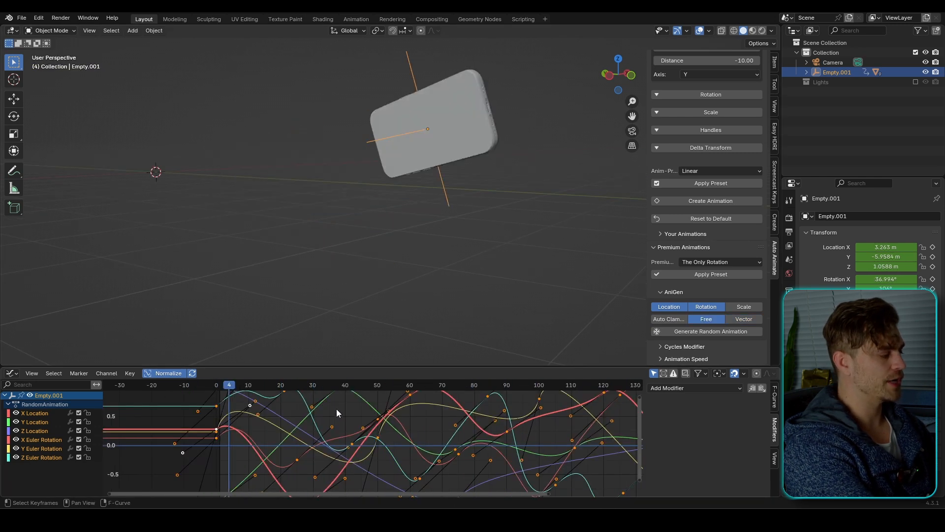
# Step: Frame the curves of the Free-handle animation and play it to check the phone's motion
pyautogui.press('Home')
pyautogui.press('space')
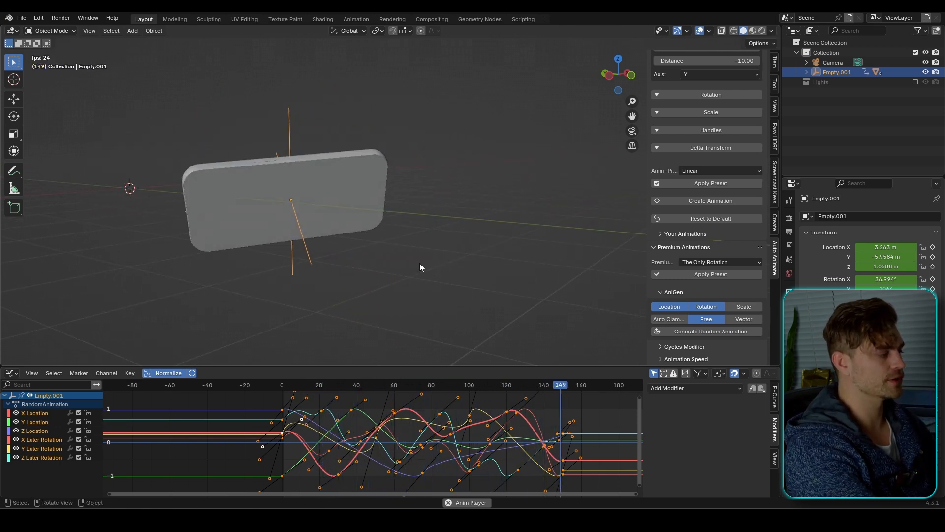
pyautogui.press('space')
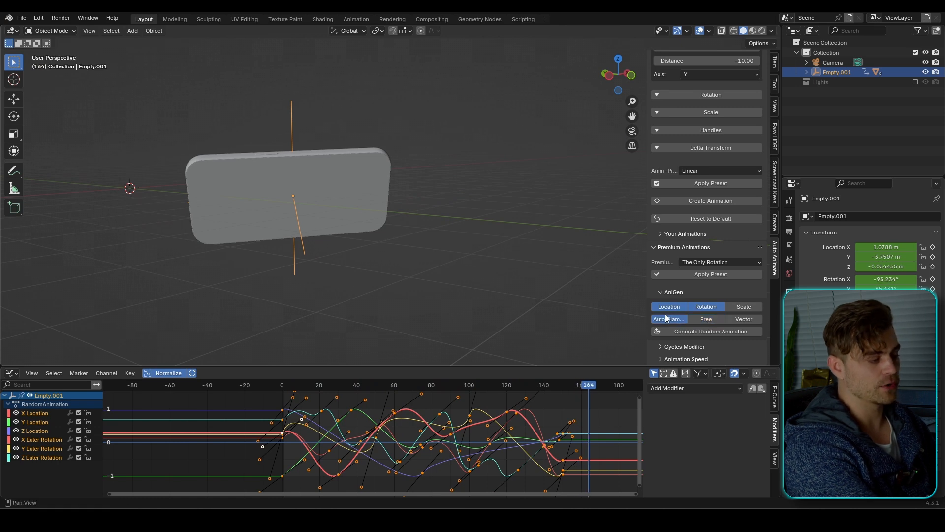
# Step: Generate a random Location and Rotation animation with Auto Clamped handles and play it from near the start
pyautogui.click(685, 332)
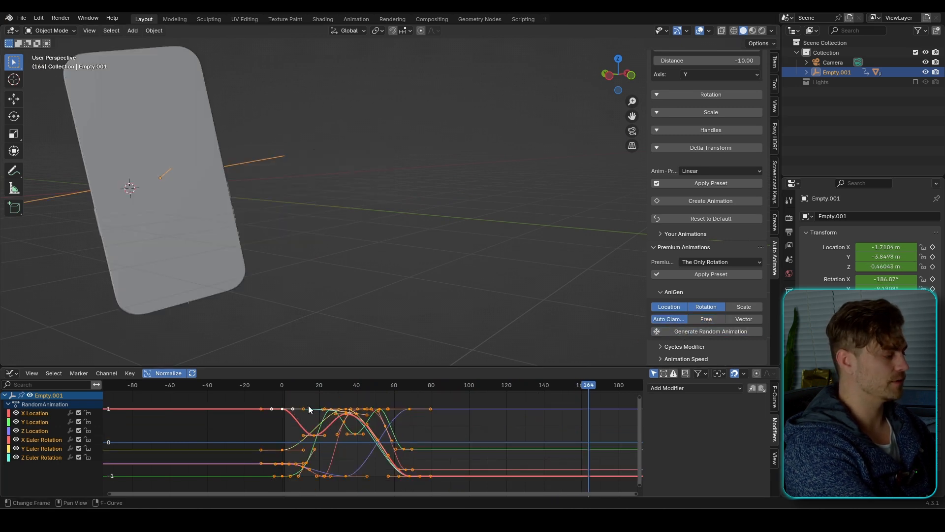
pyautogui.click(289, 387)
pyautogui.press('space')
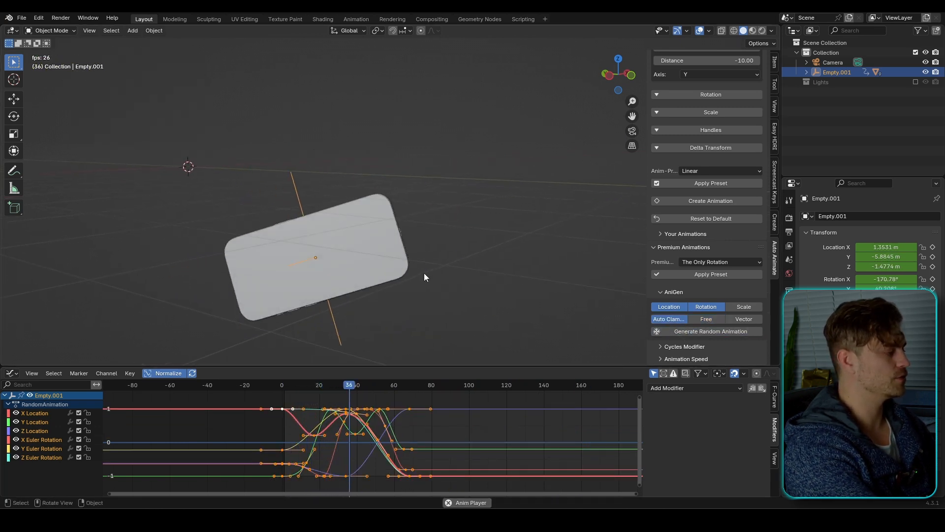
pyautogui.press('space')
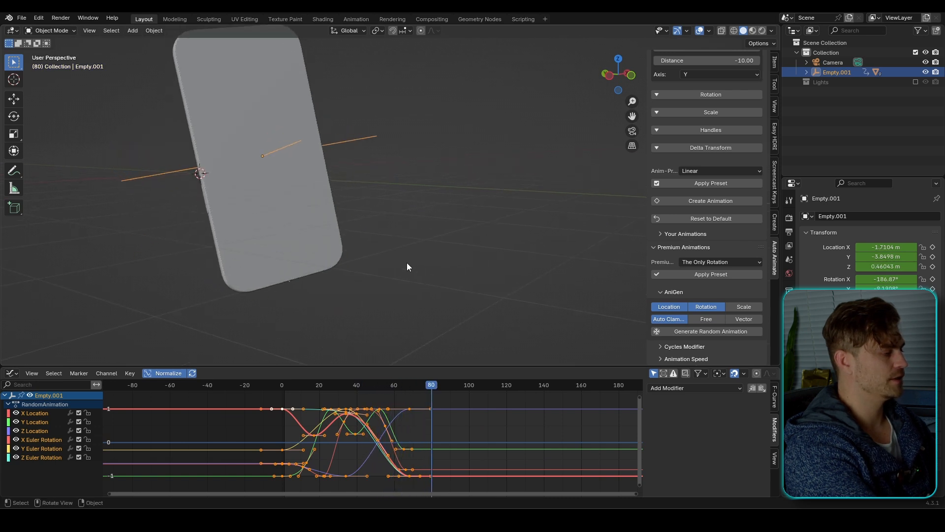
# Step: Disable Rotation in AniGen, generate two Location-only random animations one after the other, and play them
pyautogui.click(712, 307)
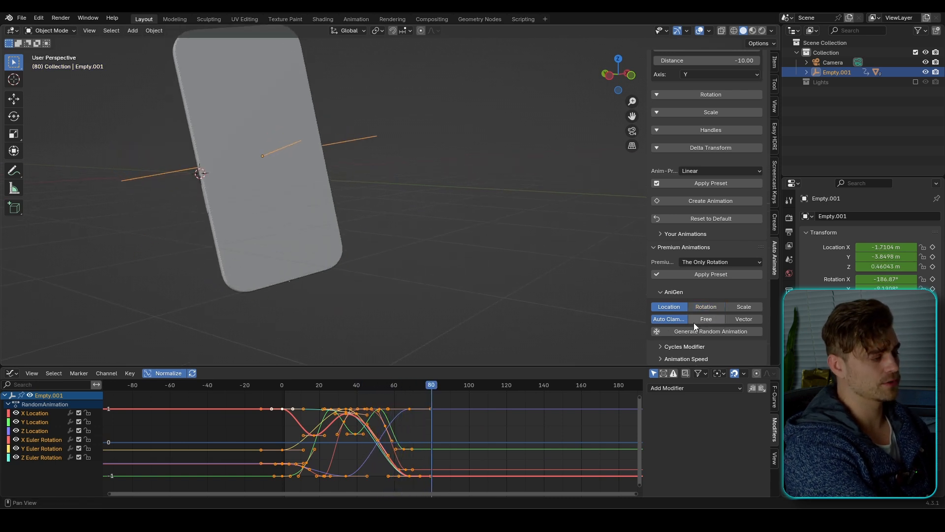
pyautogui.click(702, 327)
pyautogui.press('space')
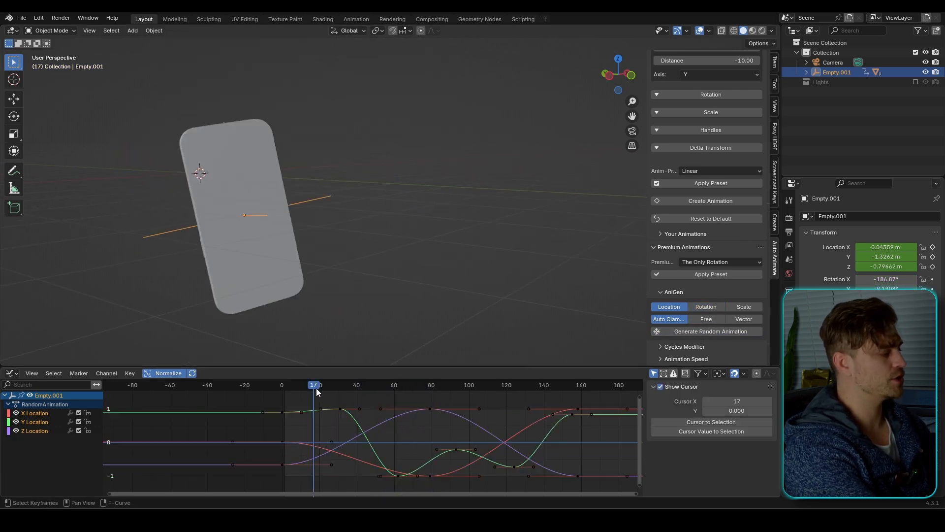
pyautogui.moveTo(362, 263)
pyautogui.mouseDown(button='middle')
pyautogui.moveTo(352, 252)
pyautogui.moveTo(274, 246)
pyautogui.moveTo(353, 269)
pyautogui.mouseUp(button='middle')
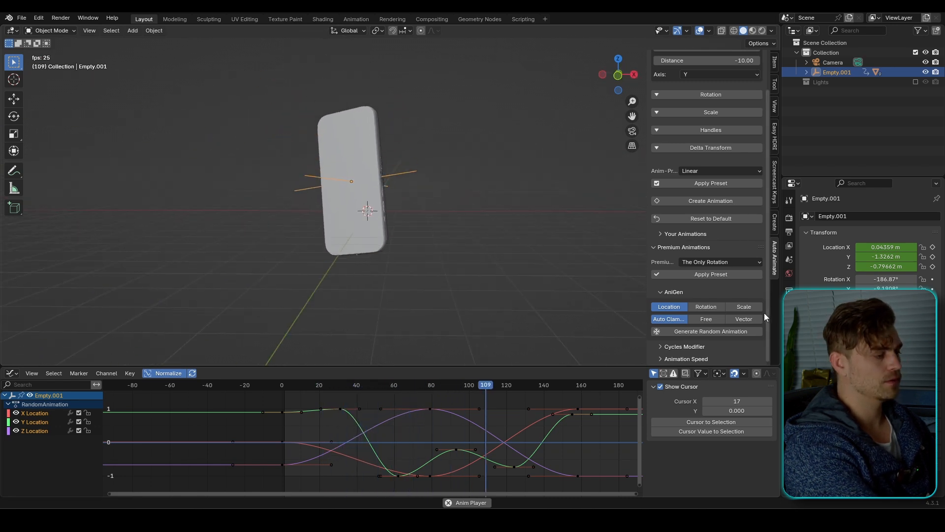
pyautogui.press('space')
pyautogui.click(706, 332)
pyautogui.press('space')
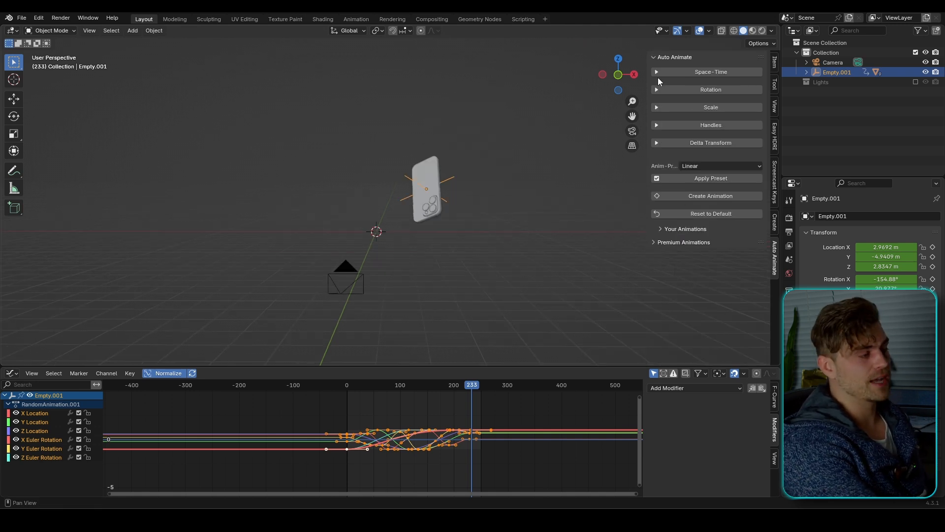
# Step: Review the Auto Animate settings for Space-Time, Rotation, Scale and Handles, and the available animation presets
pyautogui.click(686, 73)
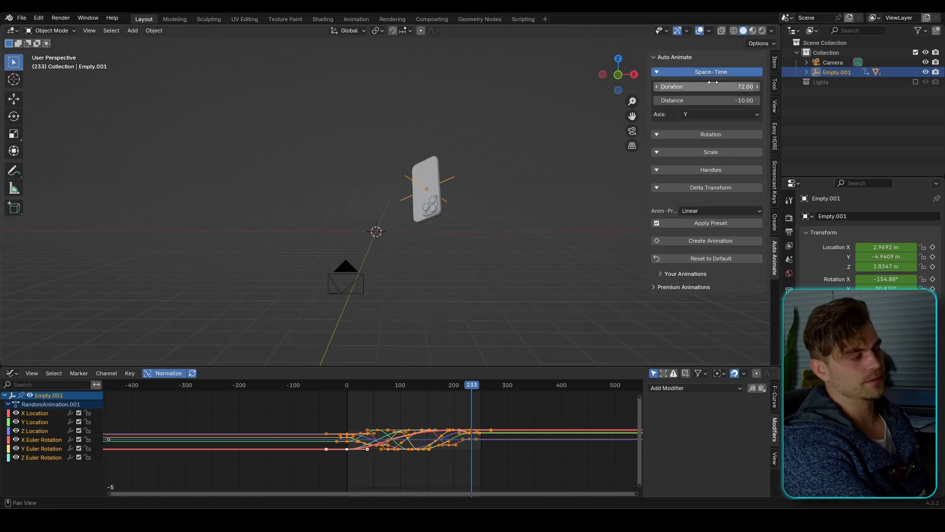
pyautogui.click(683, 72)
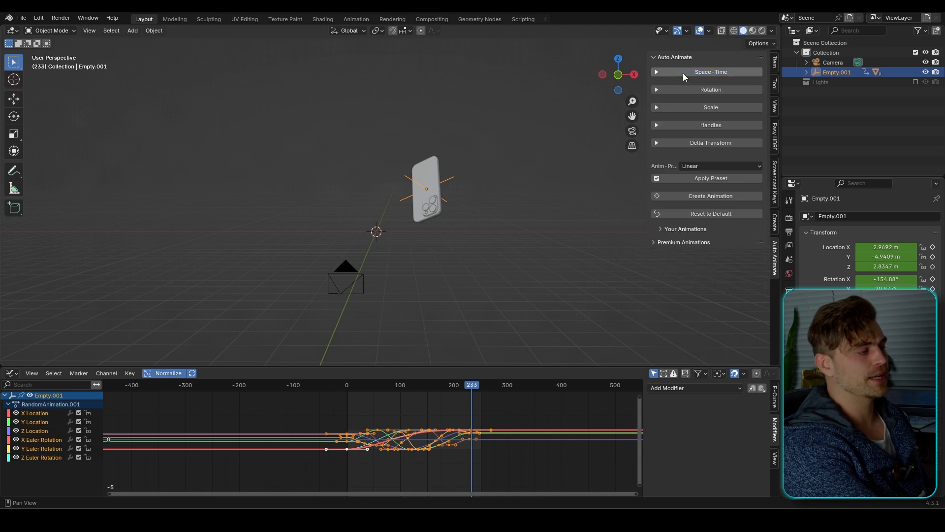
pyautogui.click(688, 89)
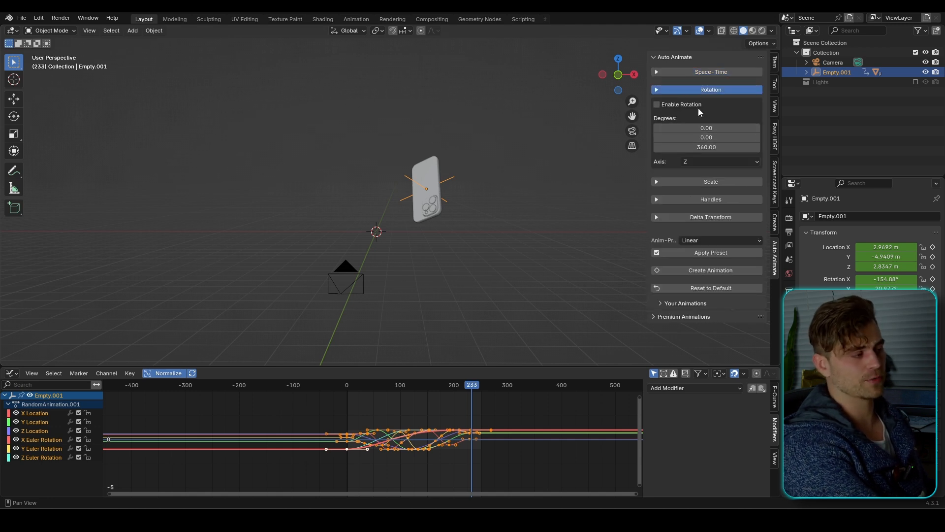
pyautogui.click(708, 93)
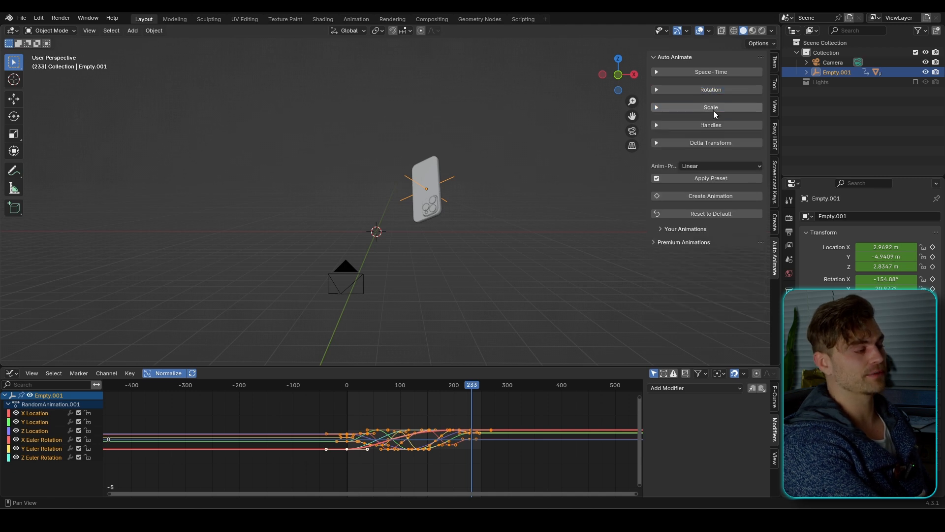
pyautogui.click(713, 109)
pyautogui.click(704, 109)
pyautogui.click(710, 124)
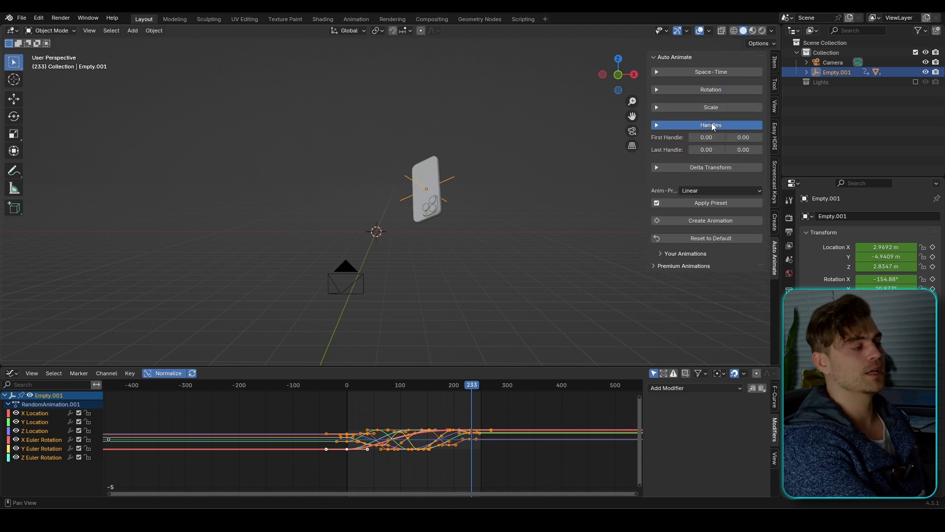
pyautogui.scroll(5, 399, 429)
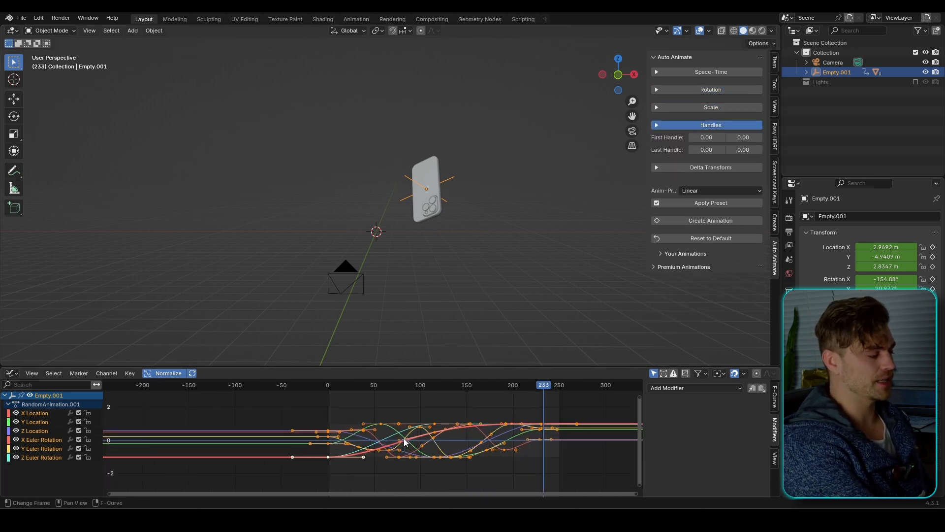
pyautogui.click(692, 190)
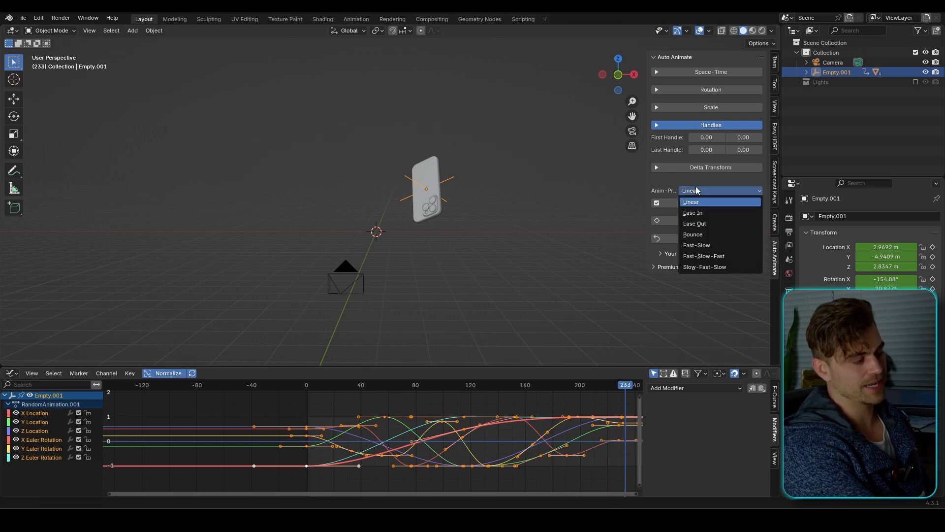
pyautogui.click(711, 125)
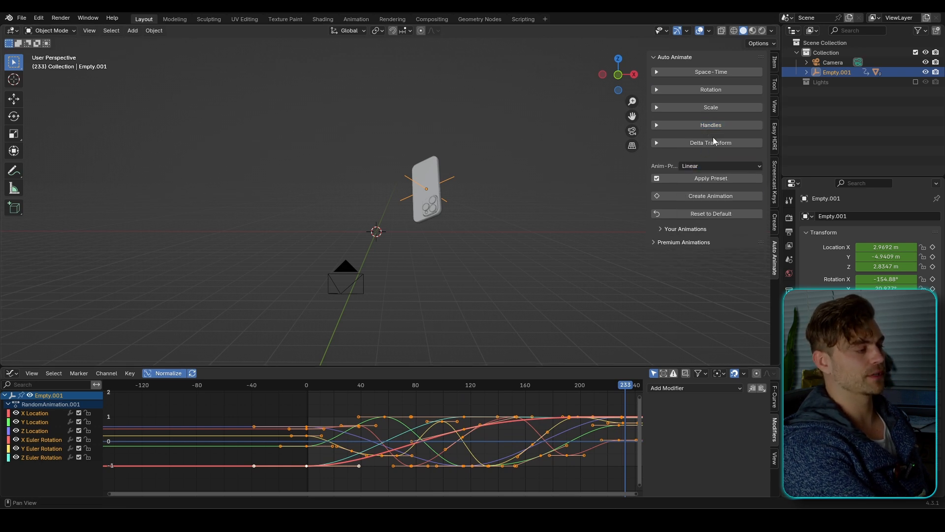
# Step: Set the phone empty's Delta Location X to 3.63 and Delta Rotation Z to 1.89 in Auto Animate
pyautogui.click(711, 142)
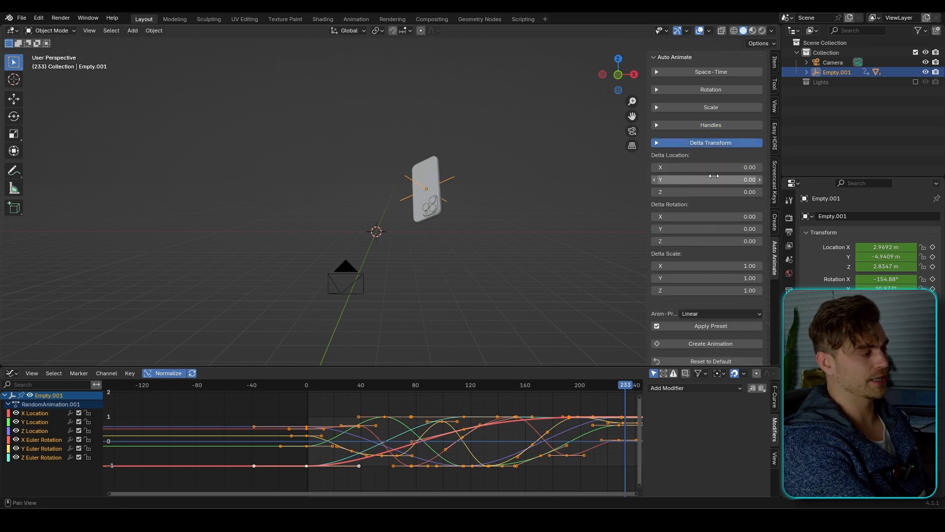
pyautogui.moveTo(722, 170); pyautogui.dragTo(753, 168)
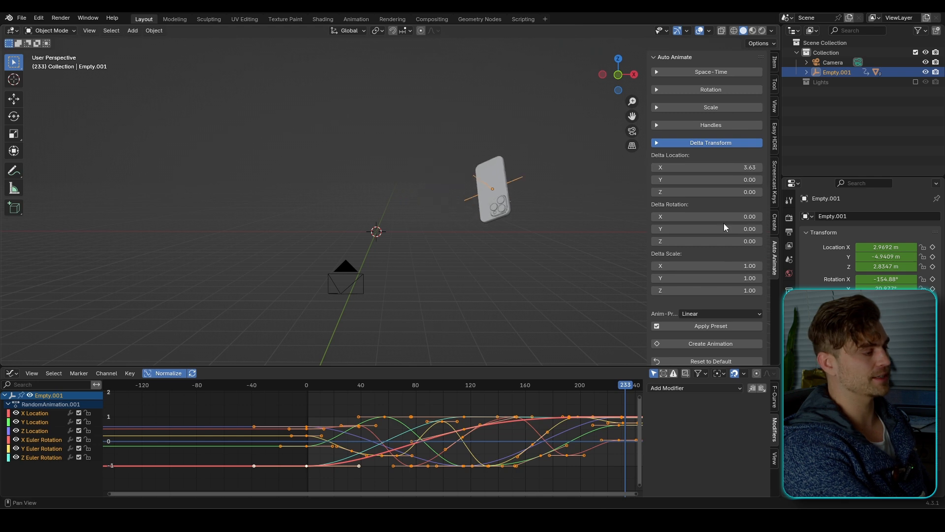
pyautogui.moveTo(726, 241); pyautogui.dragTo(736, 241)
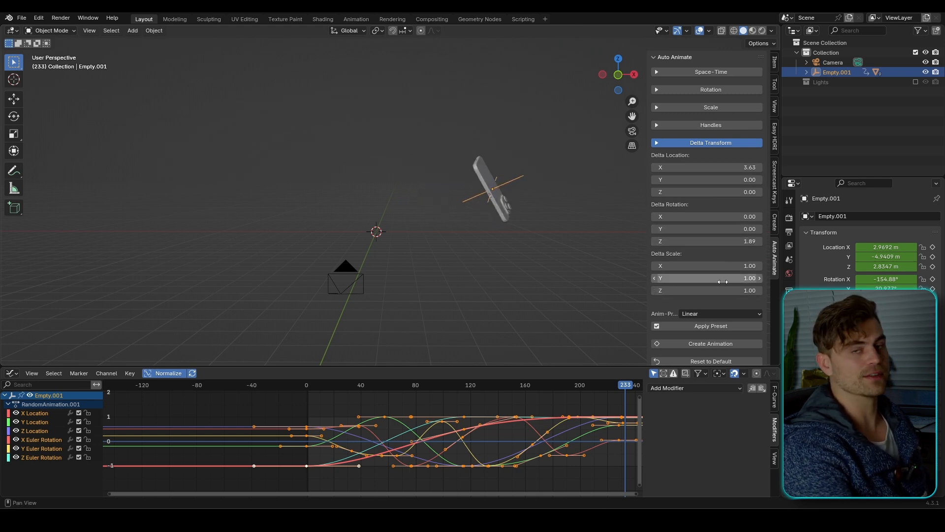
# Step: Close the Delta Transform settings and review the basic animation presets, keeping Linear, along with the first and last handle values
pyautogui.click(701, 145)
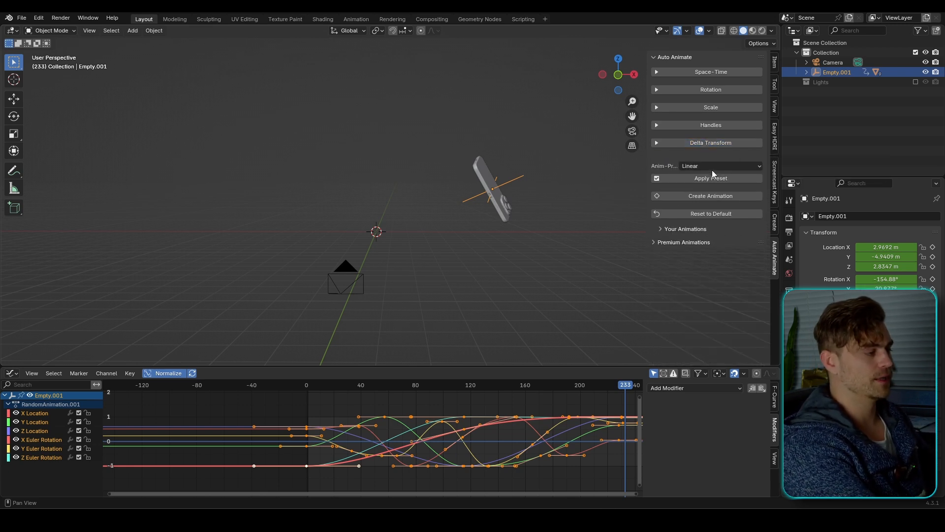
pyautogui.click(705, 166)
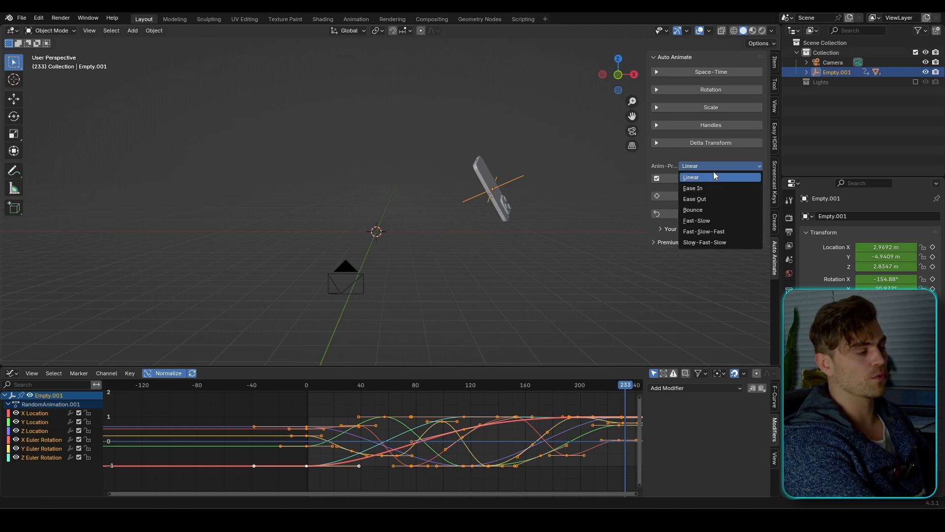
pyautogui.click(712, 174)
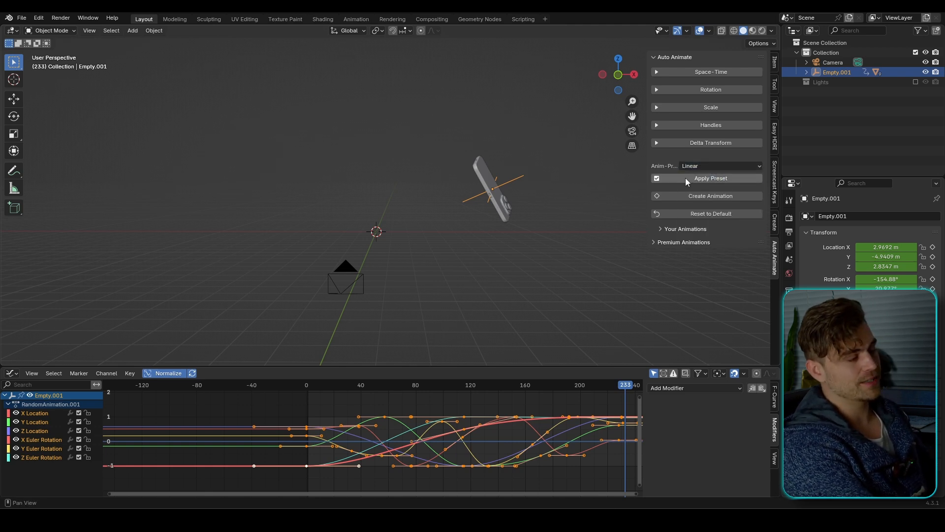
pyautogui.click(704, 126)
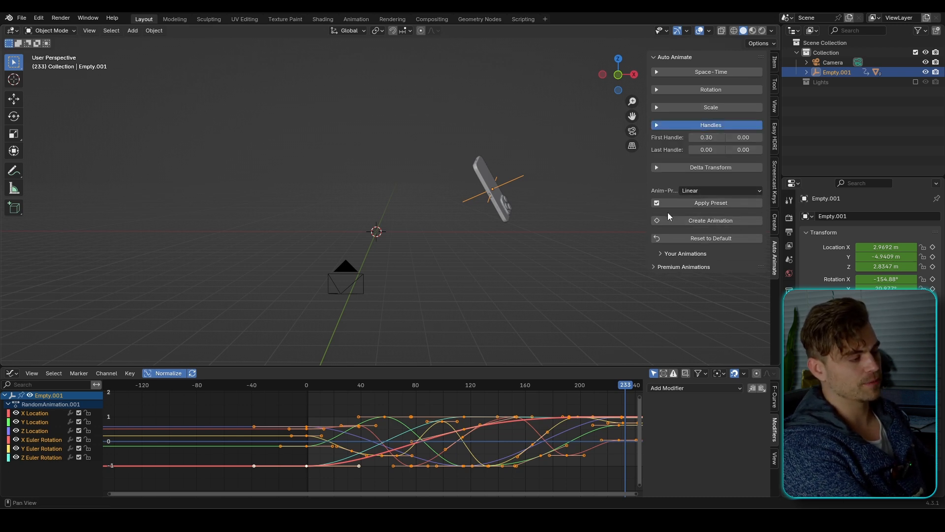
pyautogui.click(709, 125)
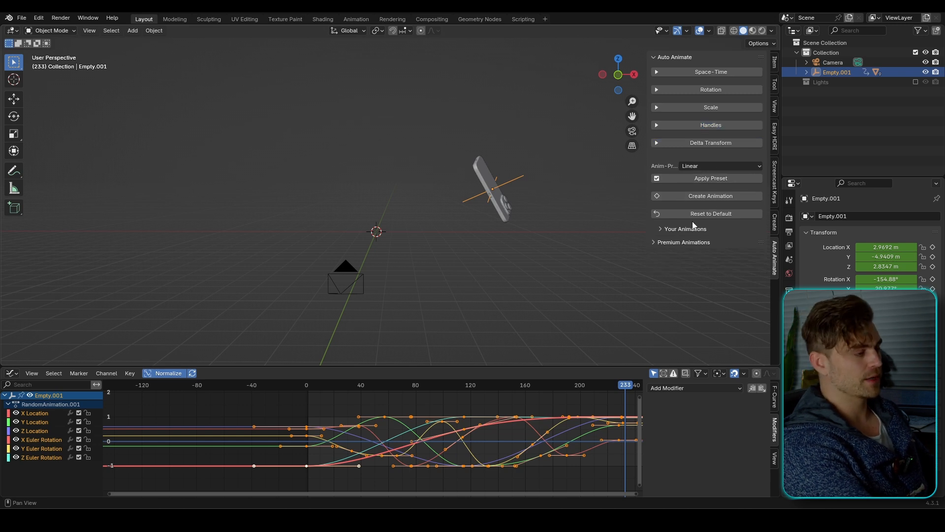
# Step: Examine the Your Animations save and load options and the list of Premium Animations presets, keeping The Only Rotation
pyautogui.click(666, 227)
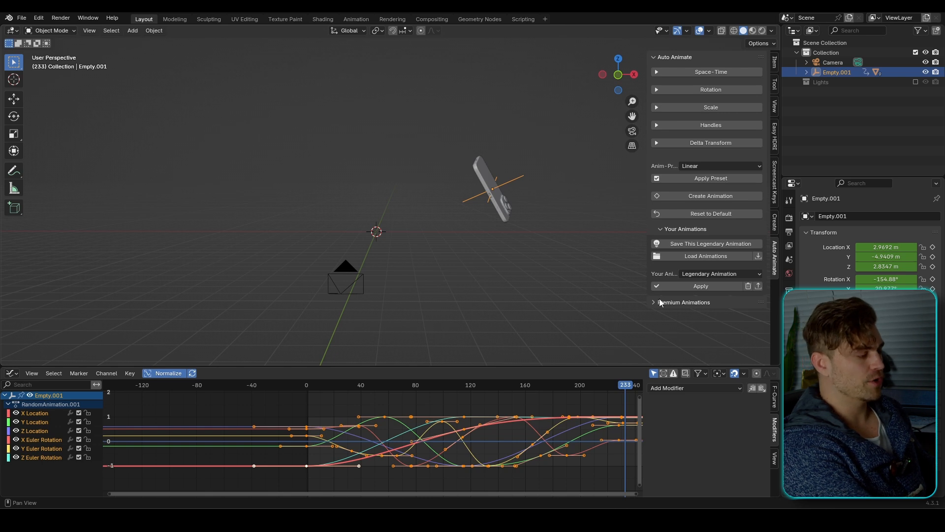
pyautogui.click(694, 301)
pyautogui.scroll(-1, 717, 301)
pyautogui.click(716, 301)
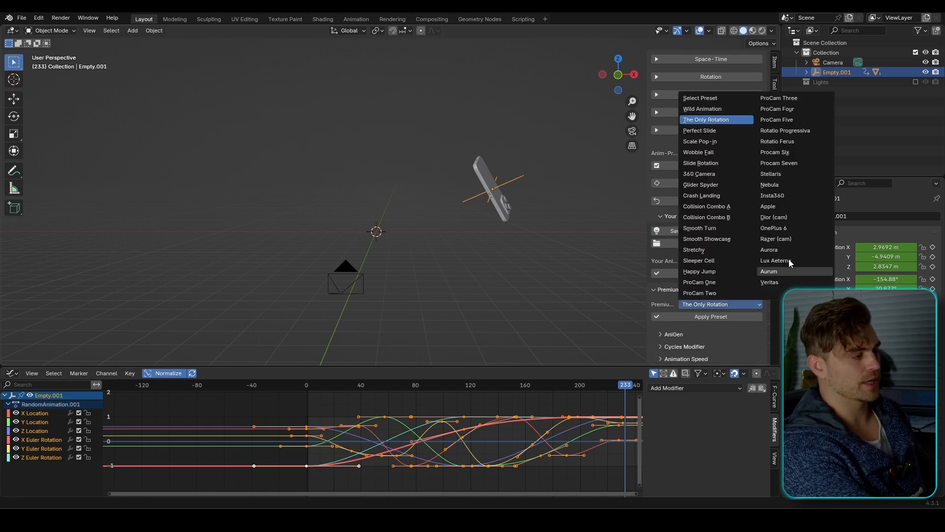
pyautogui.click(710, 301)
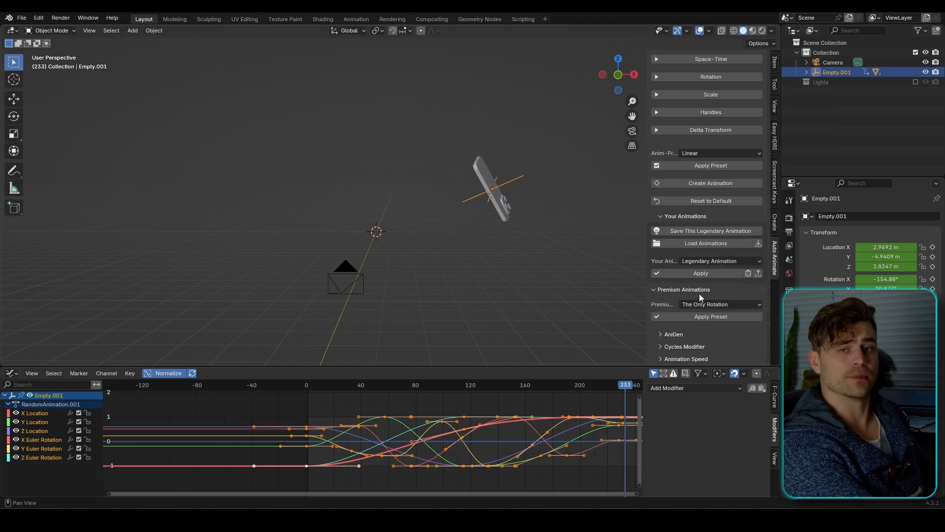
# Step: Review the AniGen, Cycles Modifier and Animation Speed settings under Premium Animations, and collapse the sections
pyautogui.click(677, 334)
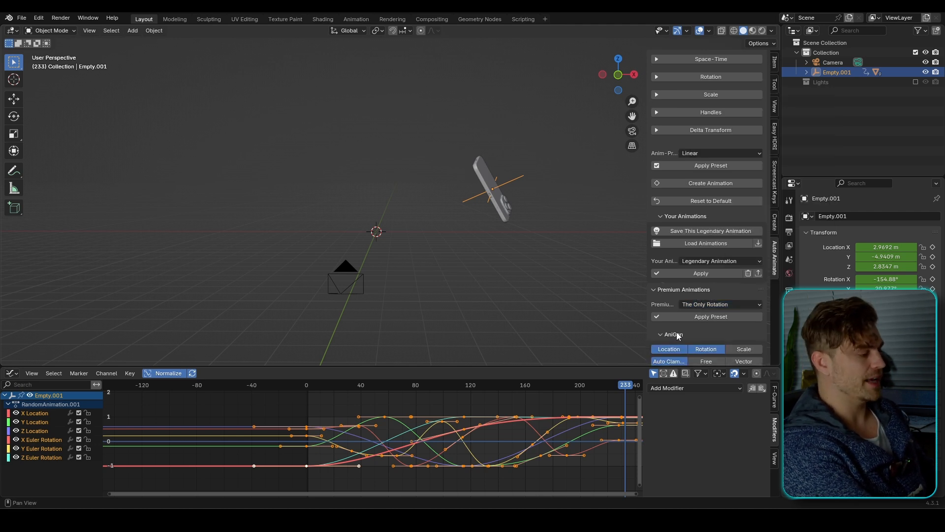
pyautogui.scroll(-2, 679, 331)
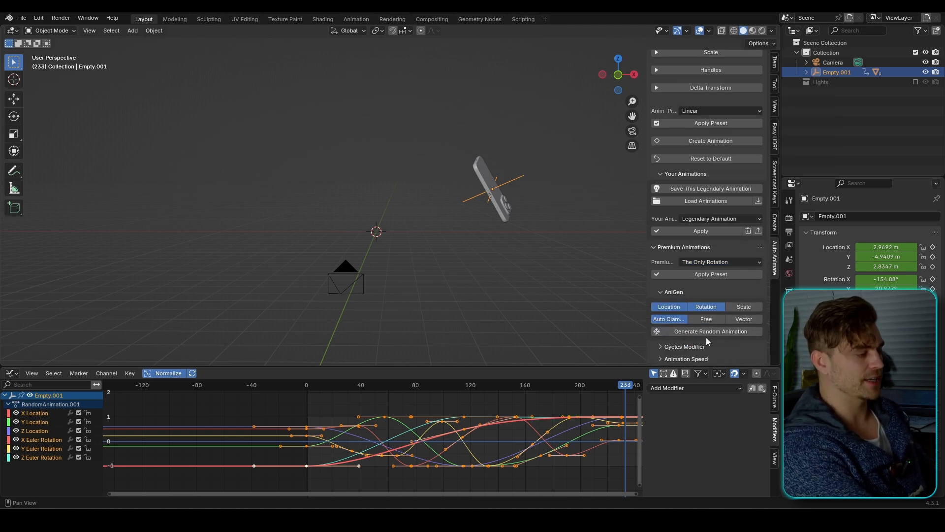
pyautogui.click(663, 347)
pyautogui.scroll(-3, 663, 346)
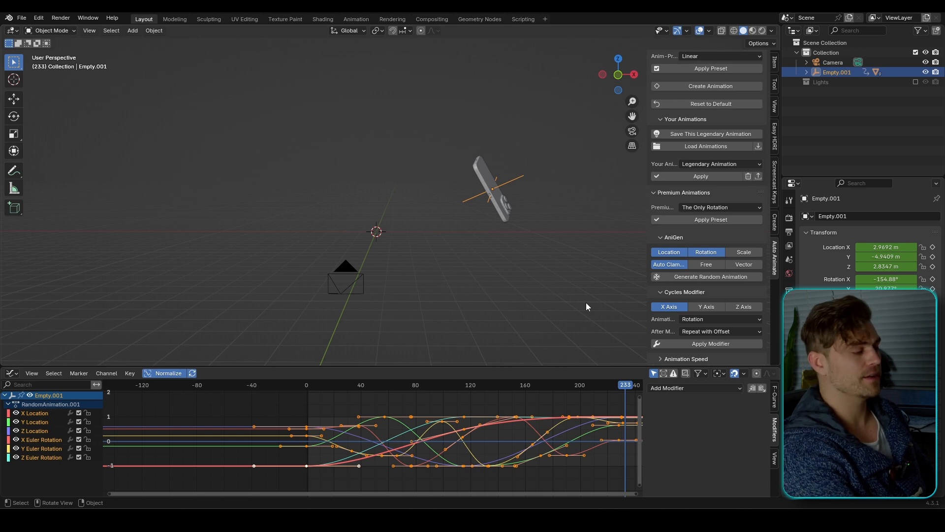
pyautogui.click(665, 359)
pyautogui.scroll(-2, 660, 353)
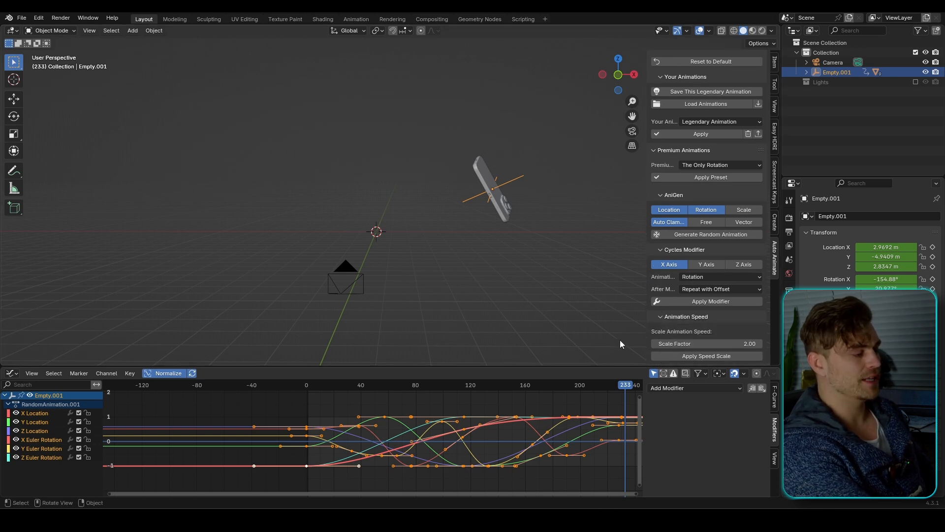
pyautogui.click(659, 319)
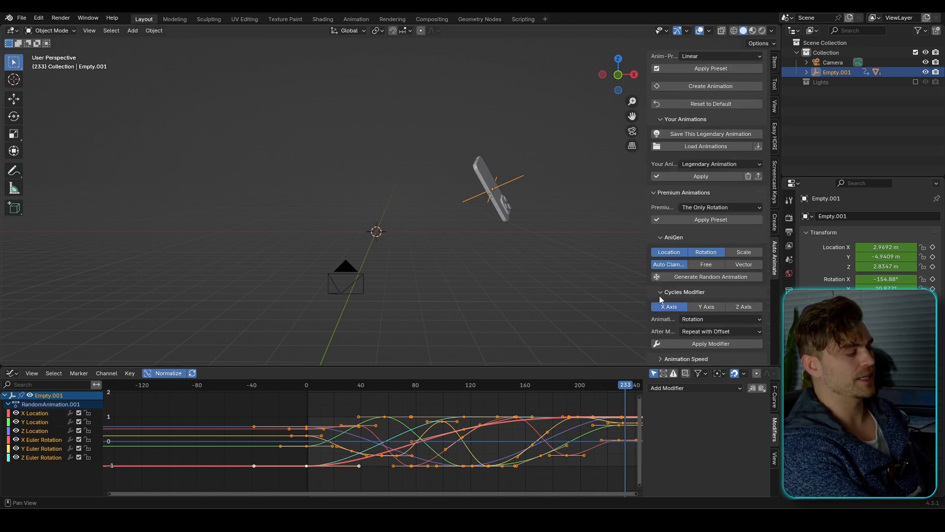
pyautogui.click(659, 295)
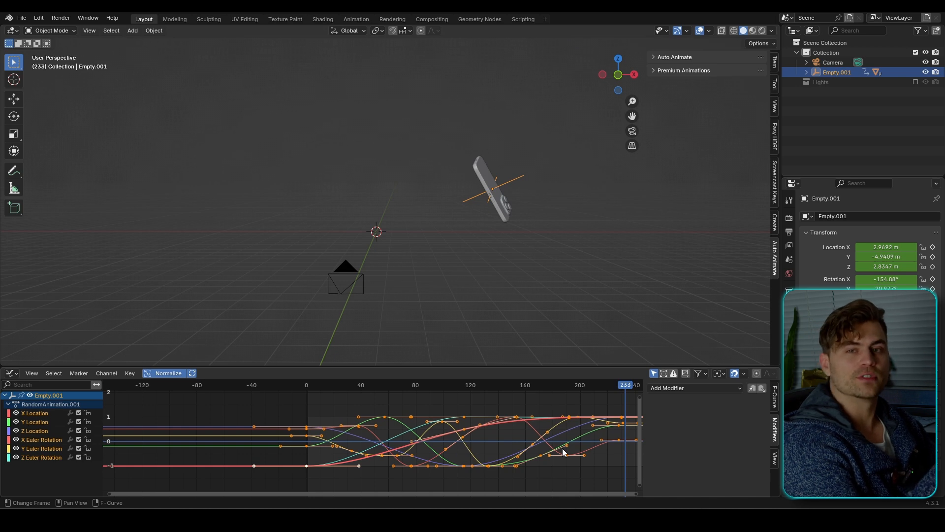